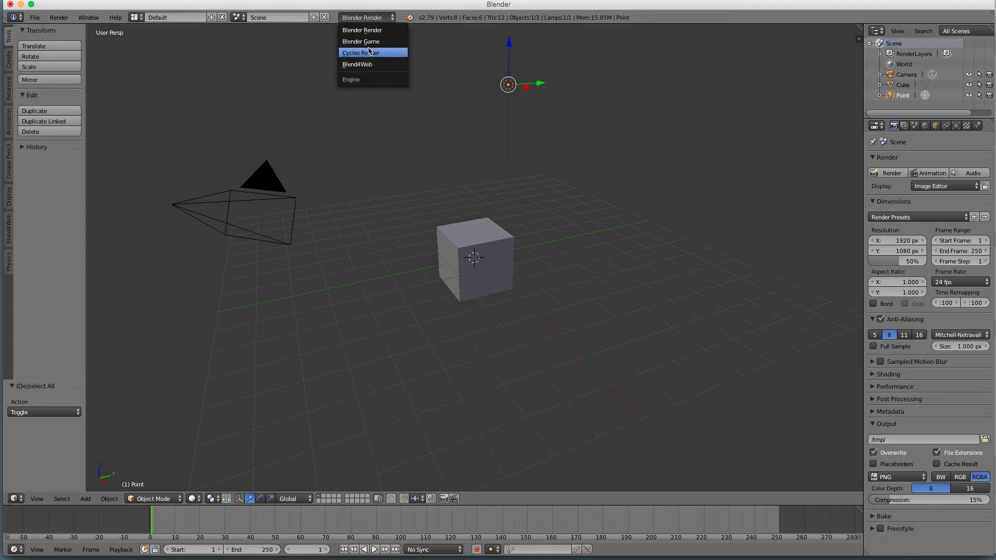
Switch the render engine to Cycles Render and delete the point lamp from the scene
{"action": "left_click", "coordinate": [369, 52]}
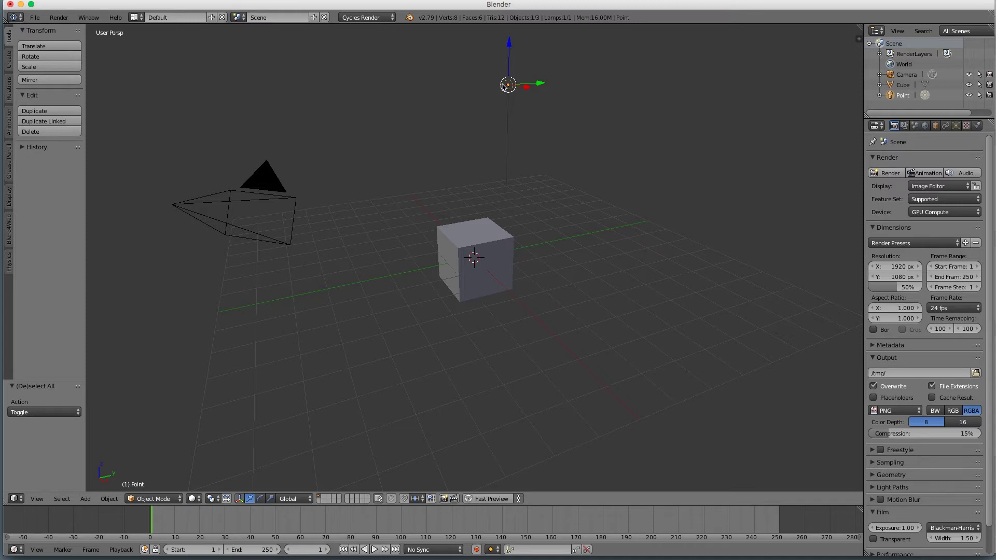
{"action": "key", "text": "x"}
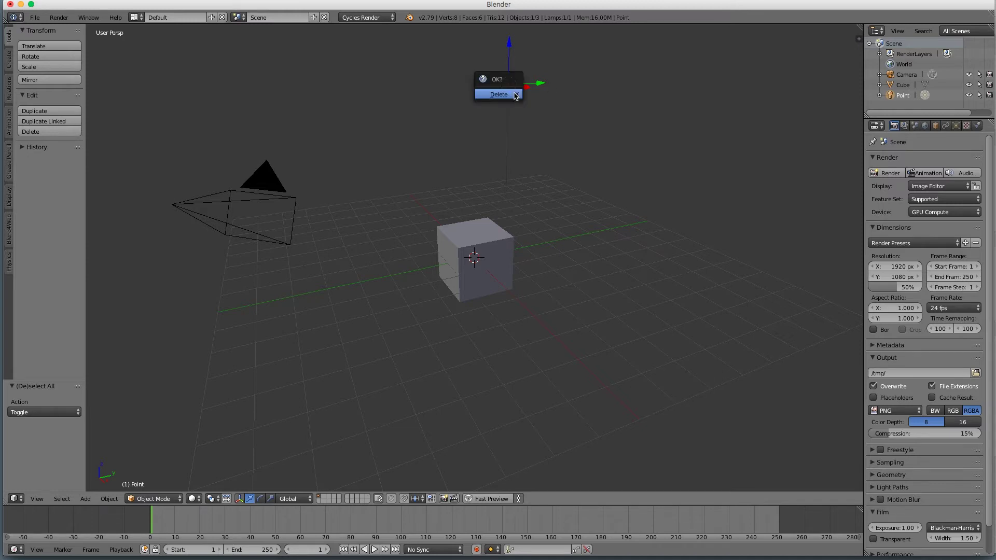
{"action": "left_click", "coordinate": [515, 96]}
Delete the default cube from the scene
{"action": "right_click", "coordinate": [487, 236]}
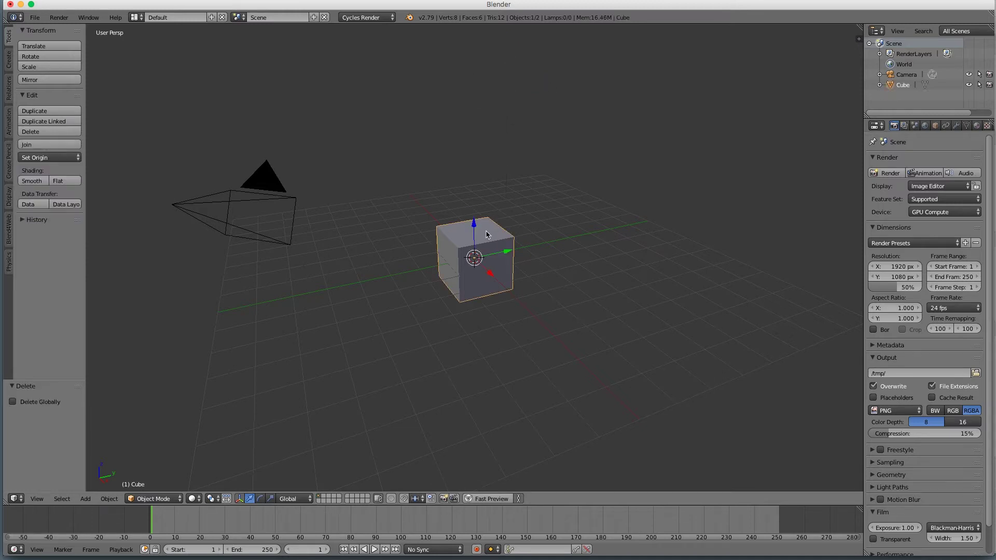
{"action": "key", "text": "x"}
{"action": "key", "text": "a"}
{"action": "key", "text": "a"}
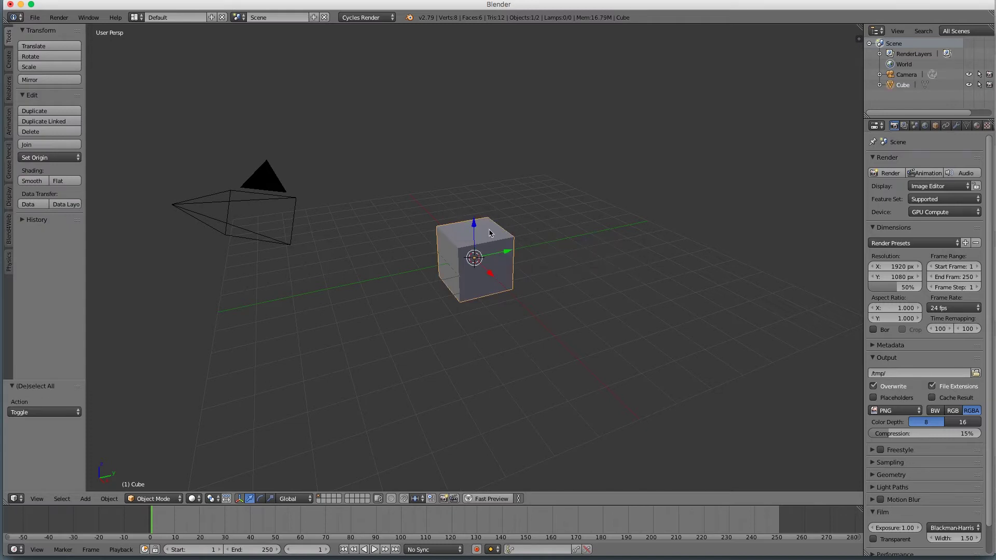
{"action": "key", "text": "x"}
{"action": "left_click", "coordinate": [487, 232]}
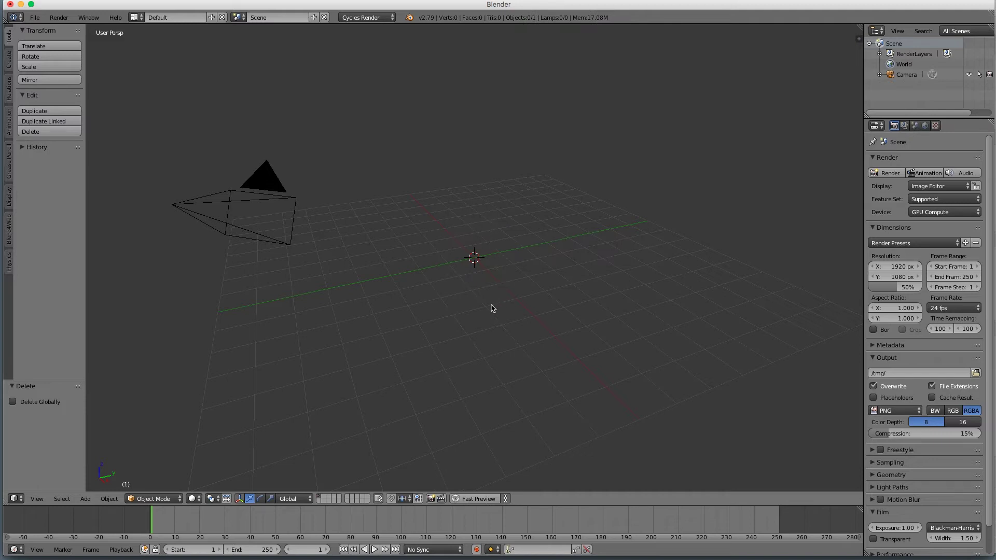
Add a UV sphere at the scene centre with 24 segments
{"action": "left_click", "coordinate": [86, 499]}
{"action": "left_click", "coordinate": [85, 501]}
{"action": "key", "text": "shift+a"}
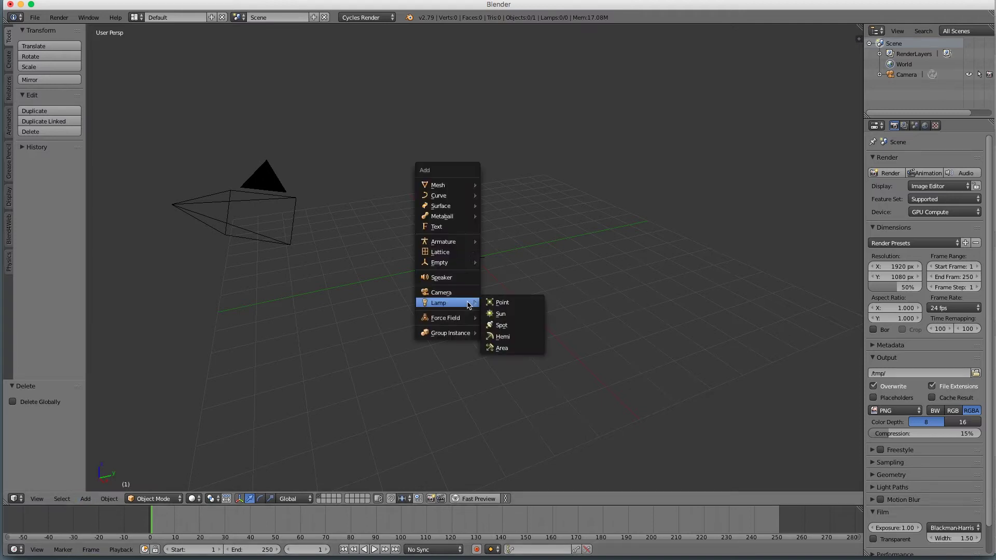
{"action": "mouse_move", "coordinate": [459, 187]}
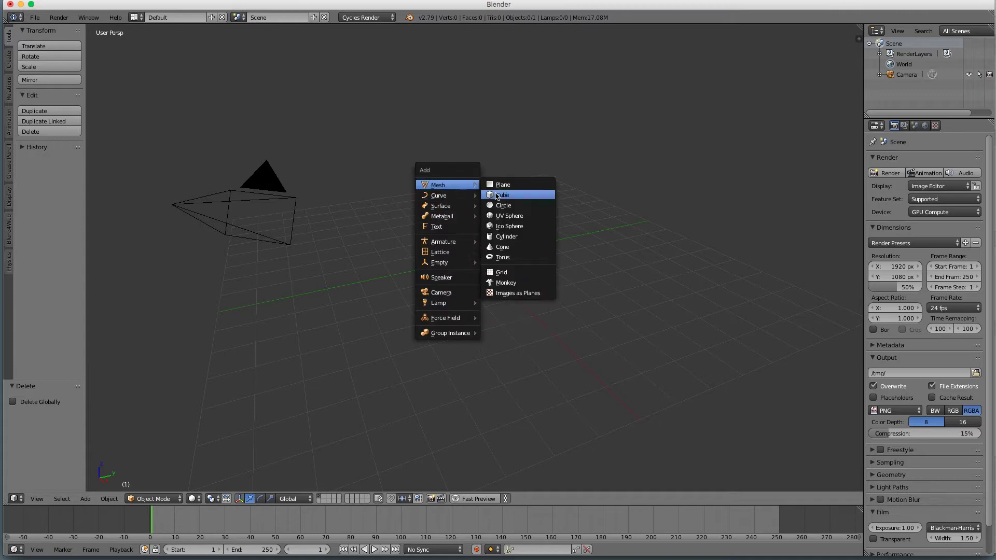
{"action": "left_click", "coordinate": [533, 217]}
{"action": "left_click", "coordinate": [47, 410]}
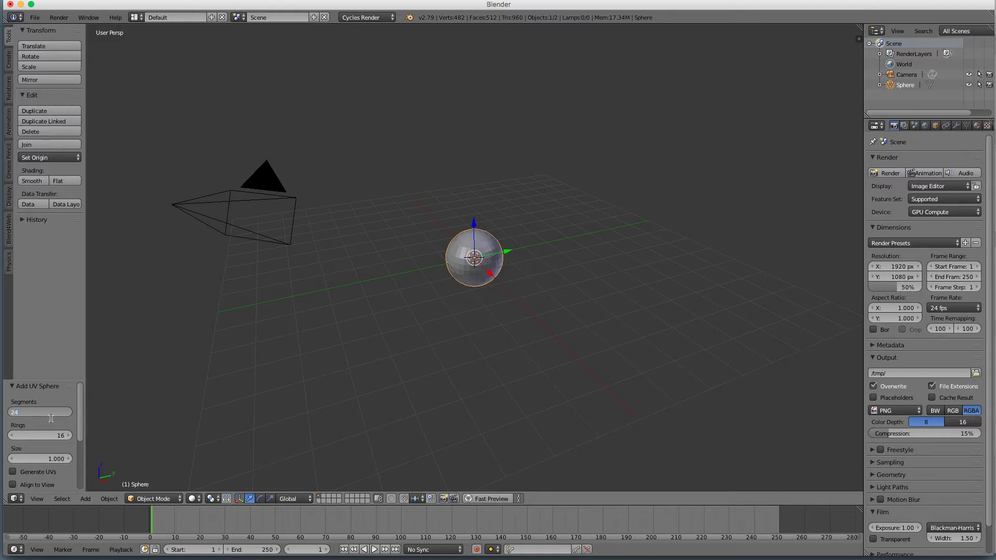
{"action": "key", "text": "Return"}
Examine the sphere's mesh up close in wireframe display and in Edit Mode, then return to Object Mode
{"action": "scroll", "coordinate": [541, 337], "scroll_direction": "up", "scroll_amount": 6}
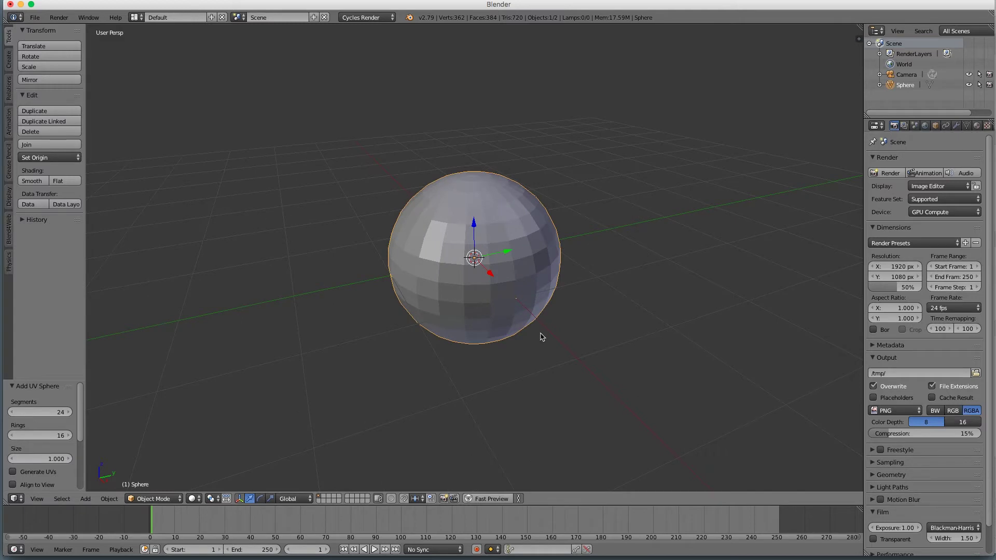
{"action": "key", "text": "z"}
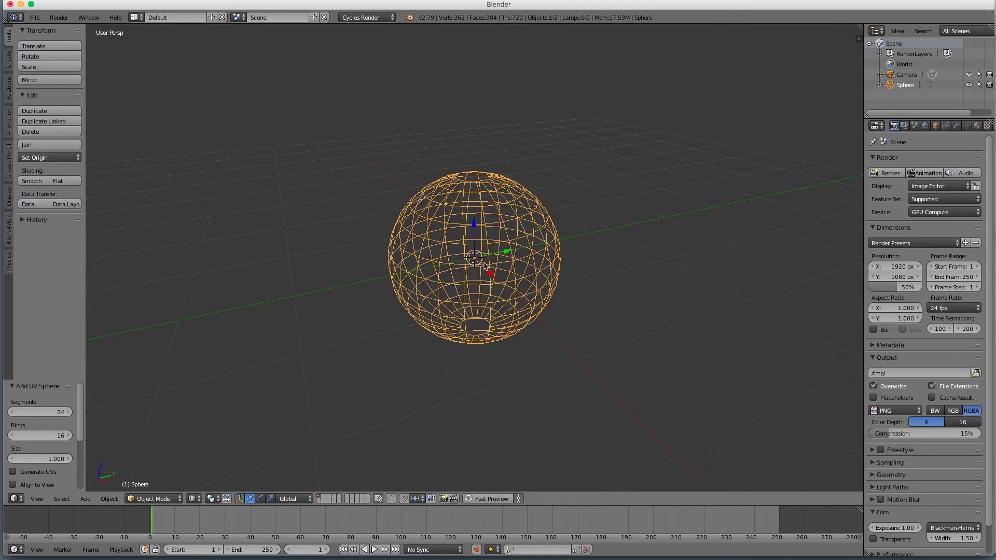
{"action": "key", "text": "z"}
{"action": "key", "text": "Tab"}
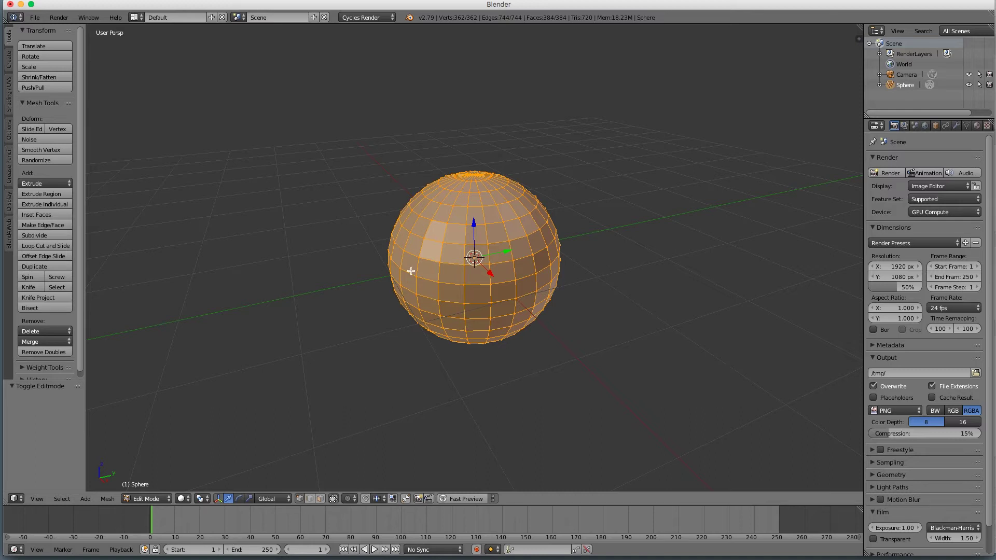
{"action": "key", "text": "Tab"}
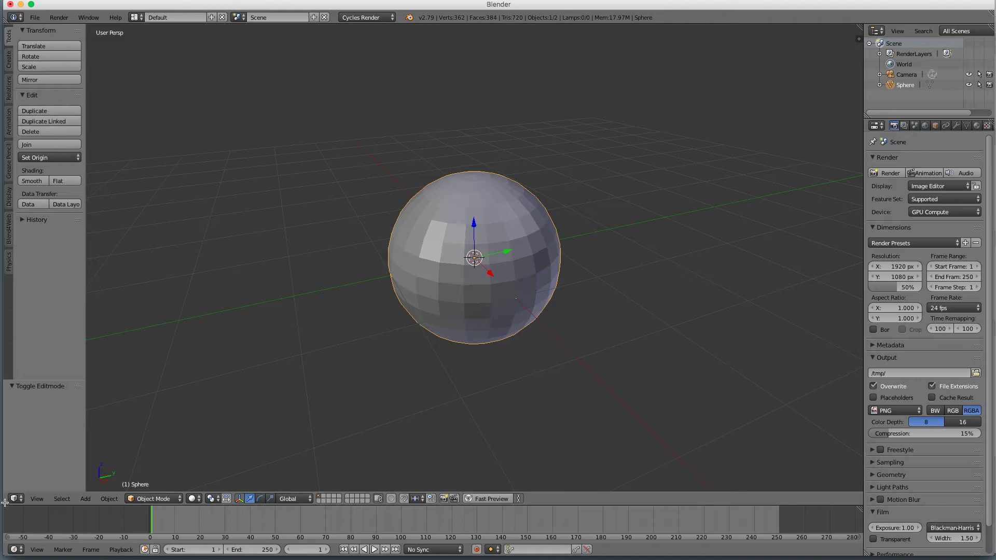
Merge the 3D view over the timeline area so that the timeline is removed from the layout
{"action": "mouse_move", "coordinate": [5, 501]}
{"action": "left_mouse_down"}
{"action": "mouse_move", "coordinate": [6, 492]}
{"action": "mouse_move", "coordinate": [5, 500]}
{"action": "left_mouse_up"}
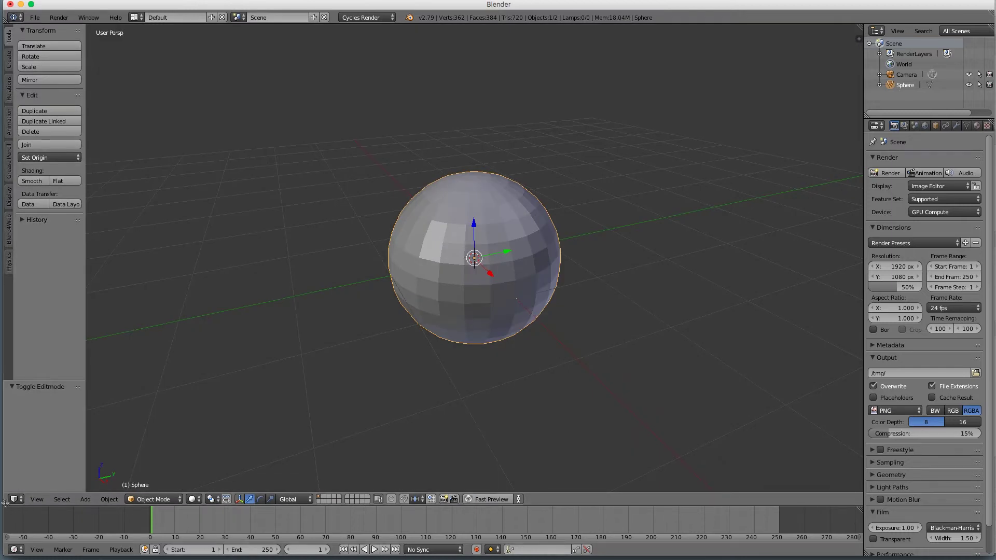
{"action": "left_click_drag", "start_coordinate": [209, 523], "coordinate": [151, 531]}
{"action": "mouse_move", "coordinate": [6, 502]}
{"action": "left_mouse_down"}
{"action": "mouse_move", "coordinate": [3, 519]}
{"action": "mouse_move", "coordinate": [6, 505]}
{"action": "left_mouse_up"}
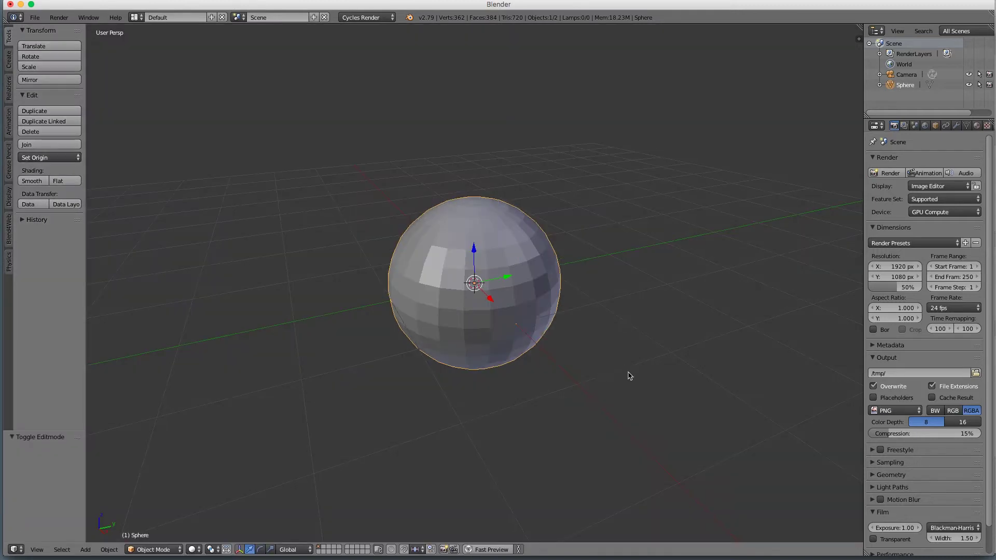
Apply smooth shading to the sphere
{"action": "scroll", "coordinate": [628, 376], "scroll_direction": "up", "scroll_amount": 2}
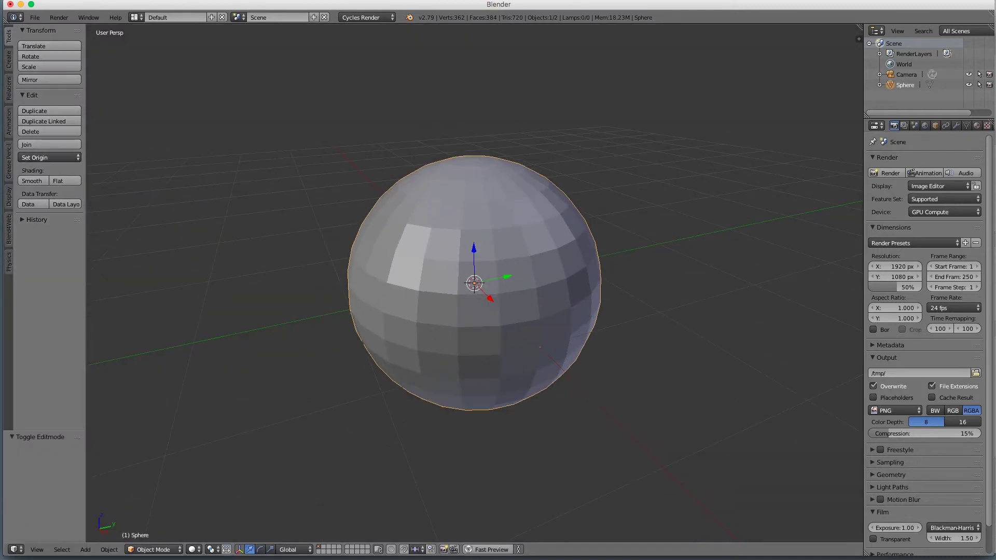
{"action": "middle_click_drag", "start_coordinate": [577, 321], "coordinate": [578, 203]}
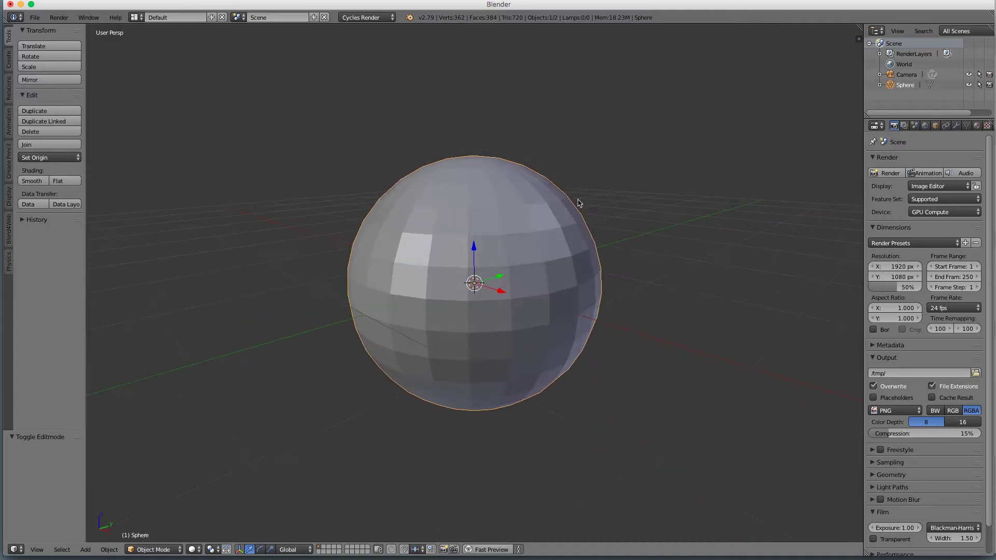
{"action": "middle_click_drag", "start_coordinate": [624, 331], "coordinate": [594, 306]}
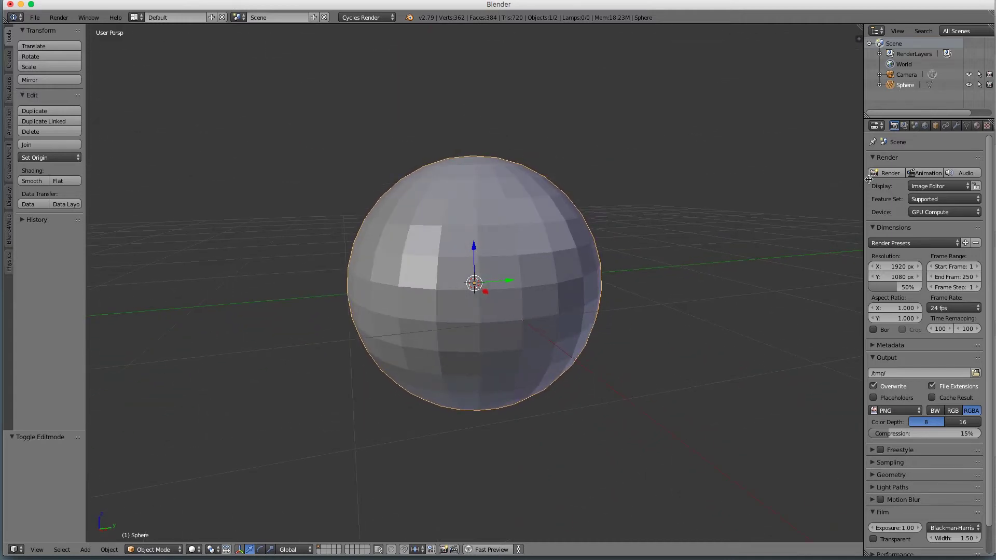
{"action": "left_click", "coordinate": [32, 180]}
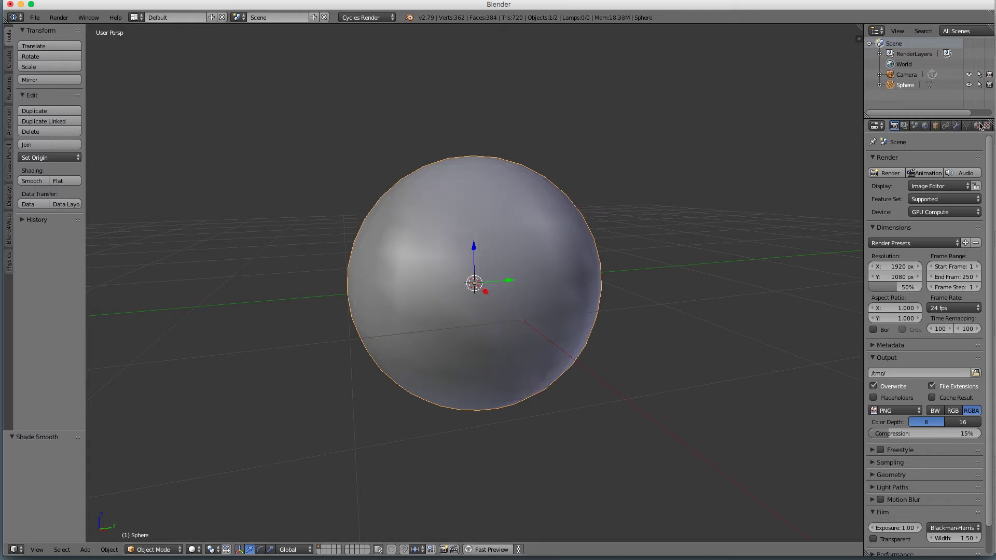
Add a Subdivision Surface modifier to the sphere and widen the properties editor
{"action": "left_click", "coordinate": [955, 126]}
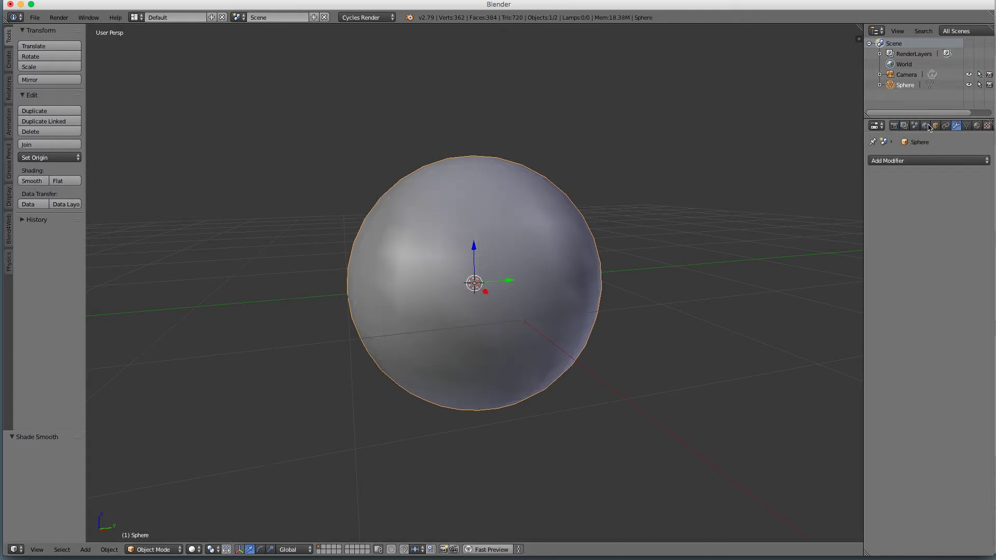
{"action": "left_click", "coordinate": [925, 160]}
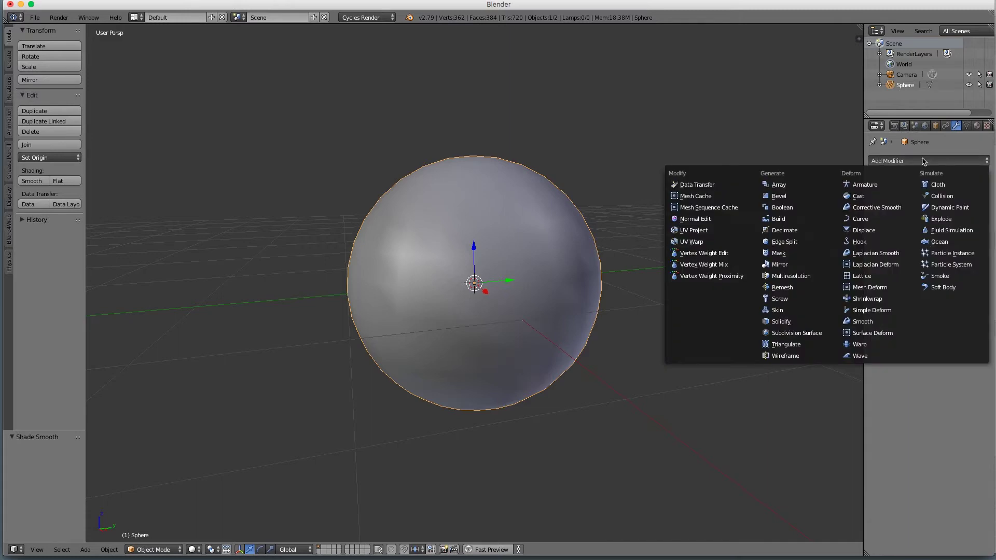
{"action": "left_click", "coordinate": [804, 335]}
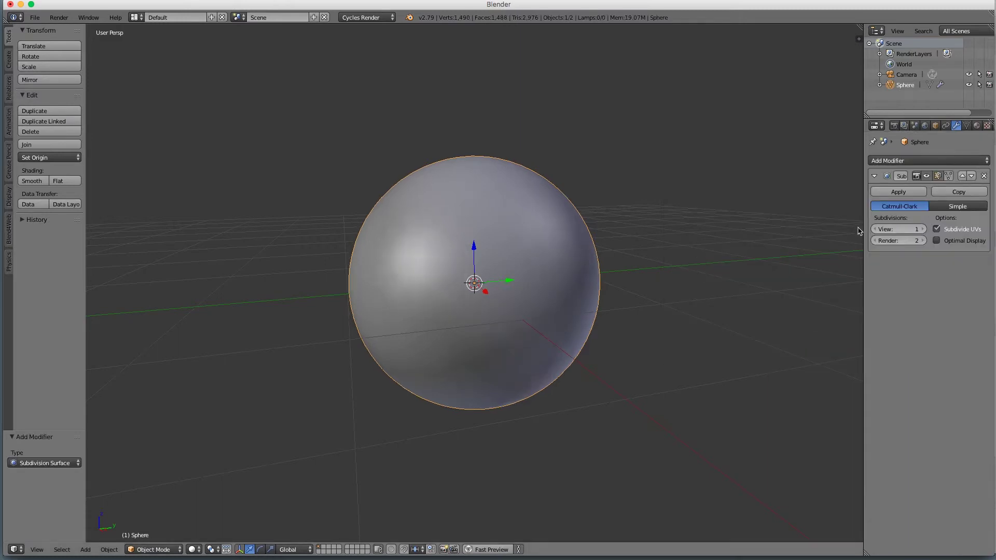
{"action": "left_click_drag", "start_coordinate": [861, 229], "coordinate": [837, 229]}
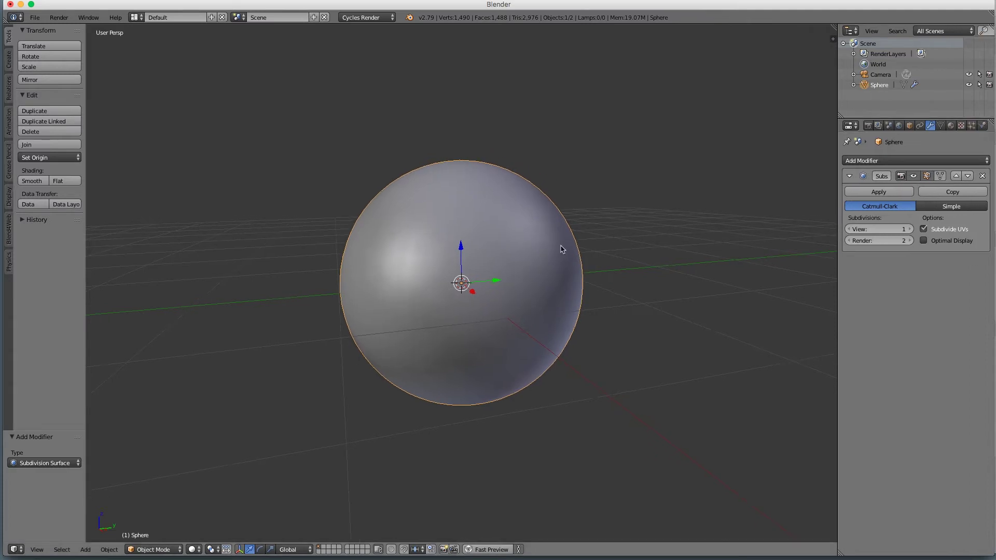
Compare the sphere's wireframe with the modifier's viewport display off and on, and set its View subdivisions to 2
{"action": "key", "text": "z"}
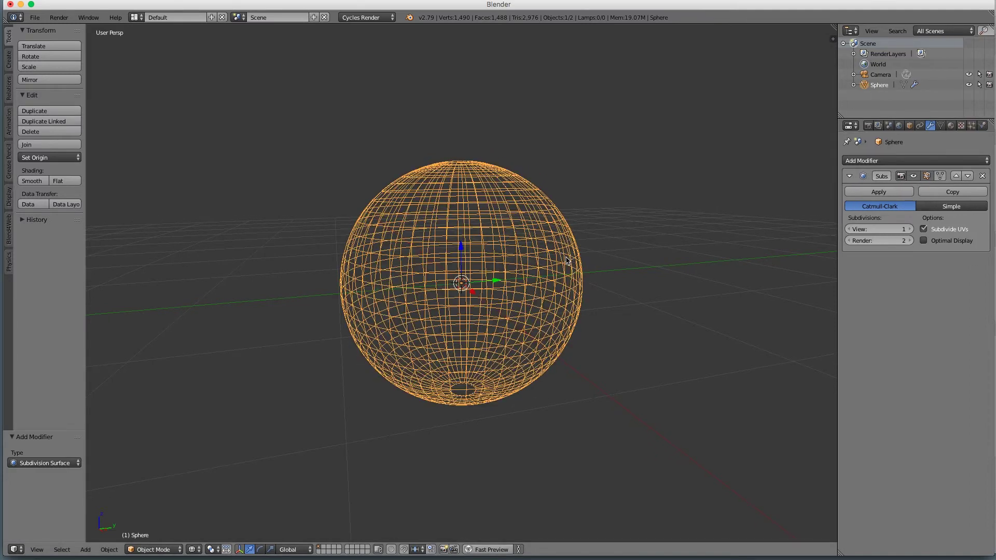
{"action": "left_click", "coordinate": [913, 177]}
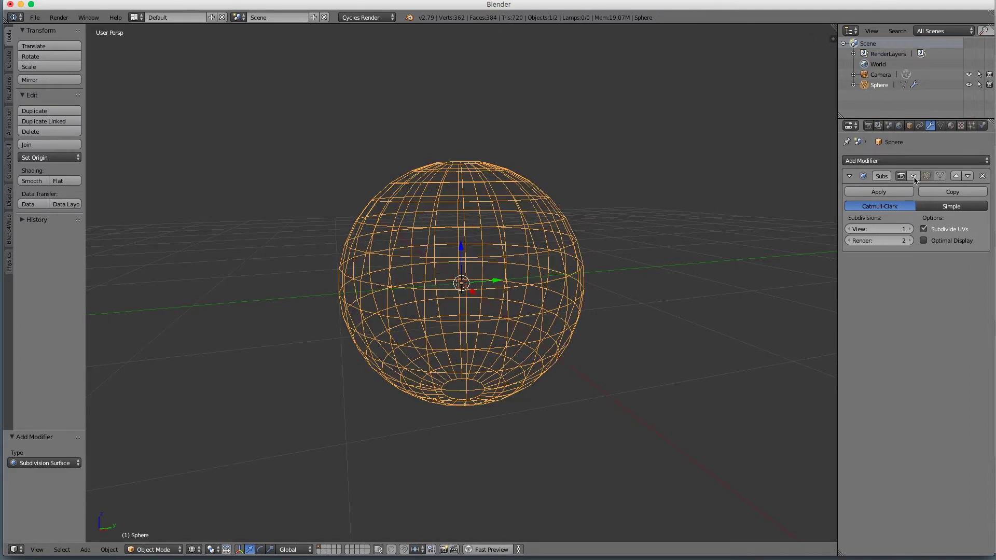
{"action": "left_click", "coordinate": [914, 177]}
{"action": "left_click", "coordinate": [914, 177]}
{"action": "left_click", "coordinate": [913, 177]}
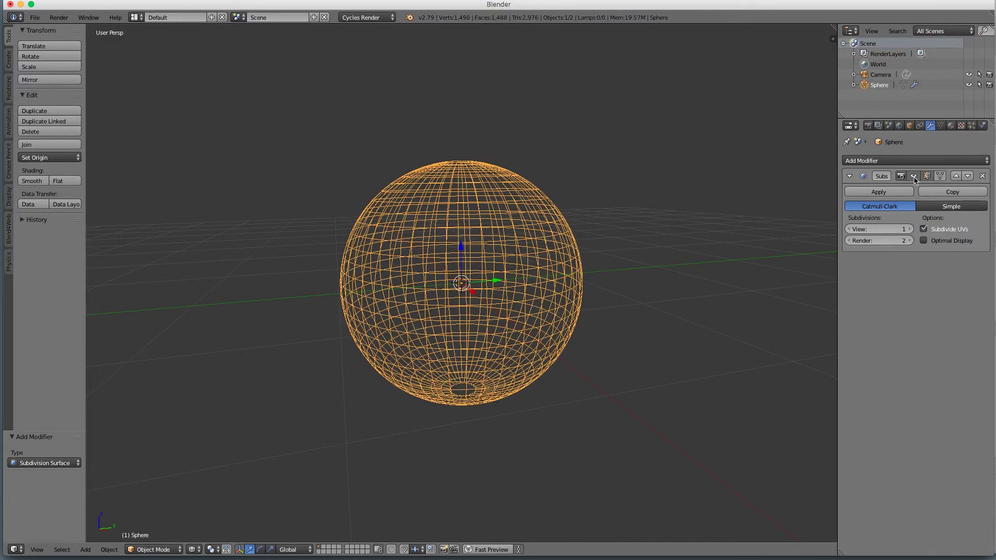
{"action": "left_click", "coordinate": [909, 229]}
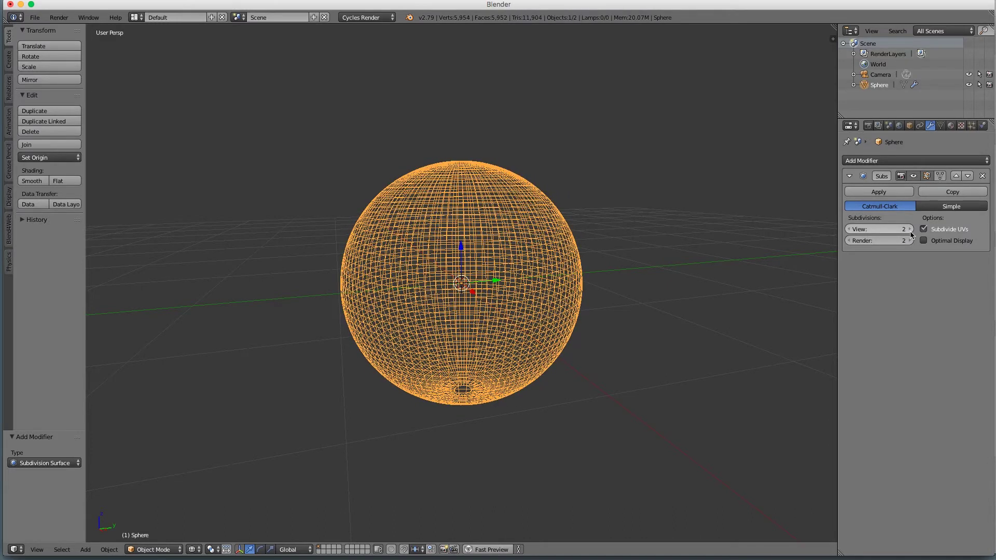
{"action": "key", "text": "z"}
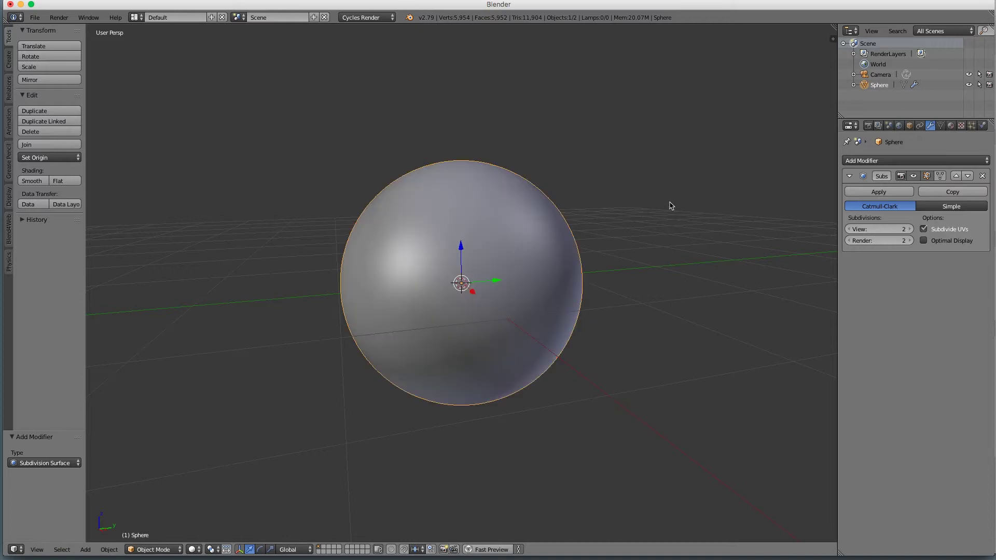
In Edit Mode, delete the pole vertex at the top of the sphere to open a round hole
{"action": "key", "text": "Tab"}
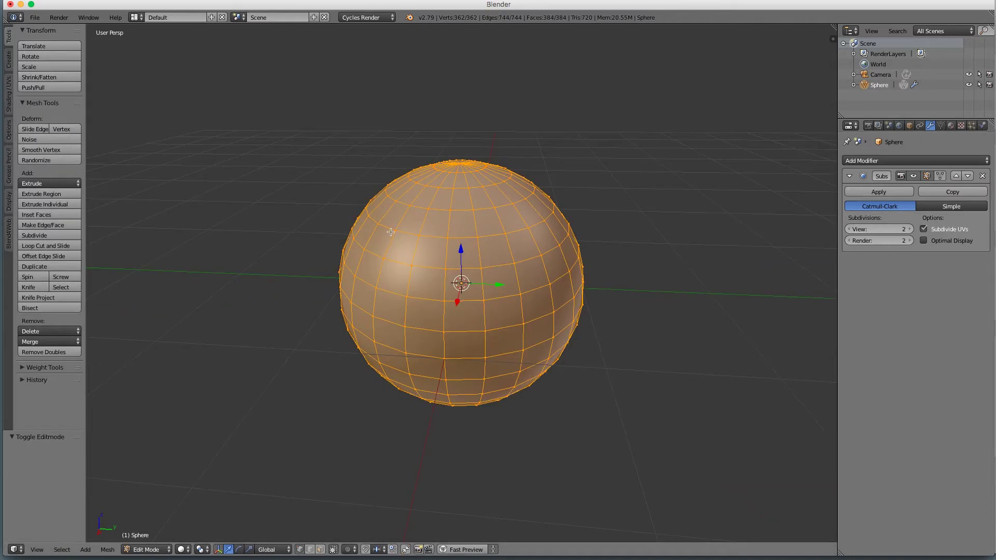
{"action": "scroll", "coordinate": [391, 232], "scroll_direction": "up", "scroll_amount": 1}
{"action": "middle_click_drag", "start_coordinate": [468, 167], "coordinate": [464, 183]}
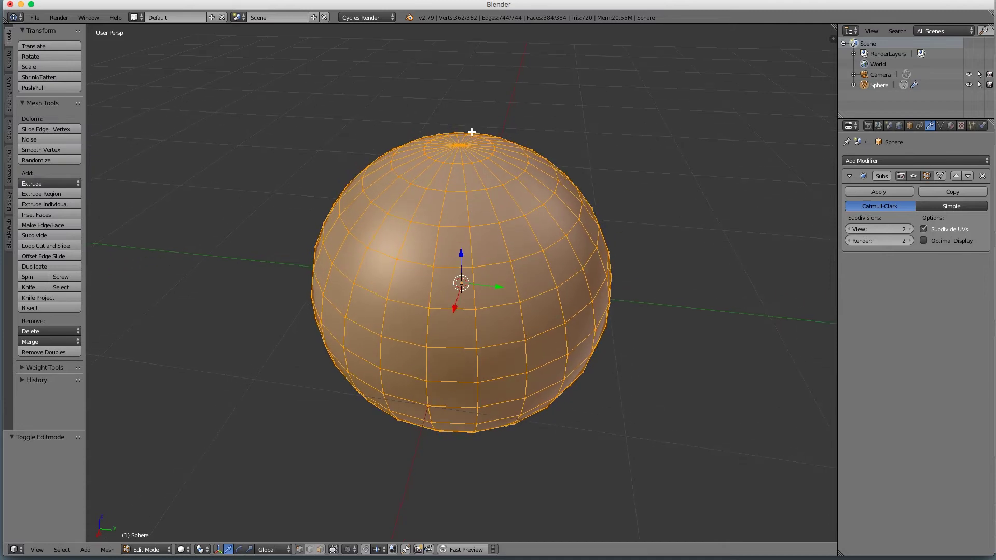
{"action": "right_click", "coordinate": [462, 145]}
{"action": "right_click", "coordinate": [470, 163], "text": "alt+shift"}
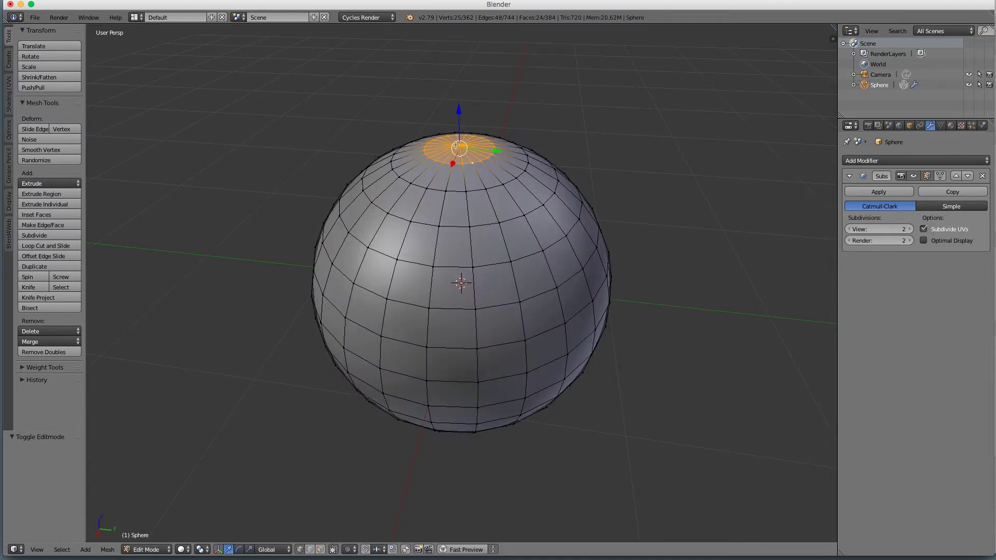
{"action": "right_click", "coordinate": [458, 145]}
{"action": "key", "text": "x"}
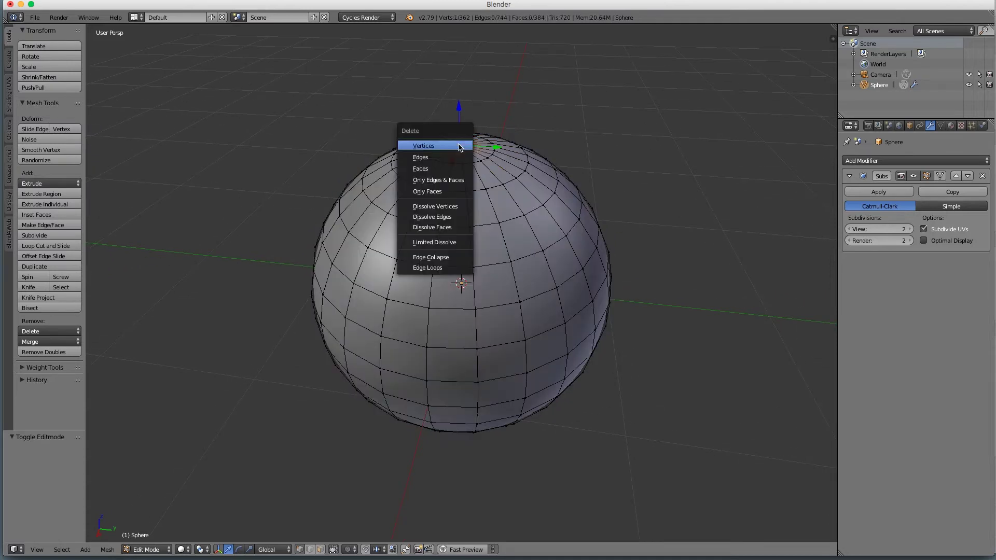
{"action": "left_click", "coordinate": [458, 144]}
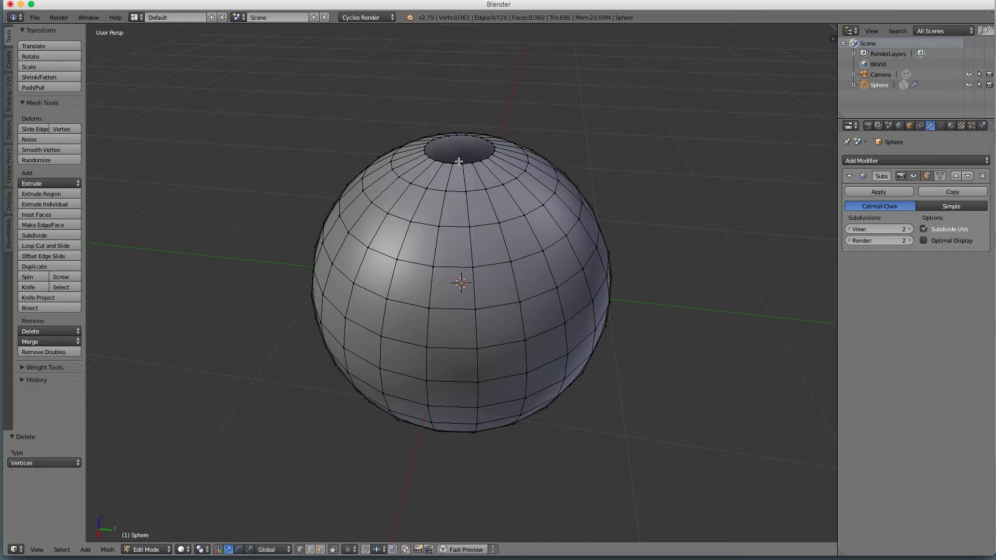
Select the edge loop around the sphere's top hole and extrude it in place
{"action": "scroll", "coordinate": [458, 164], "scroll_direction": "up", "scroll_amount": 3}
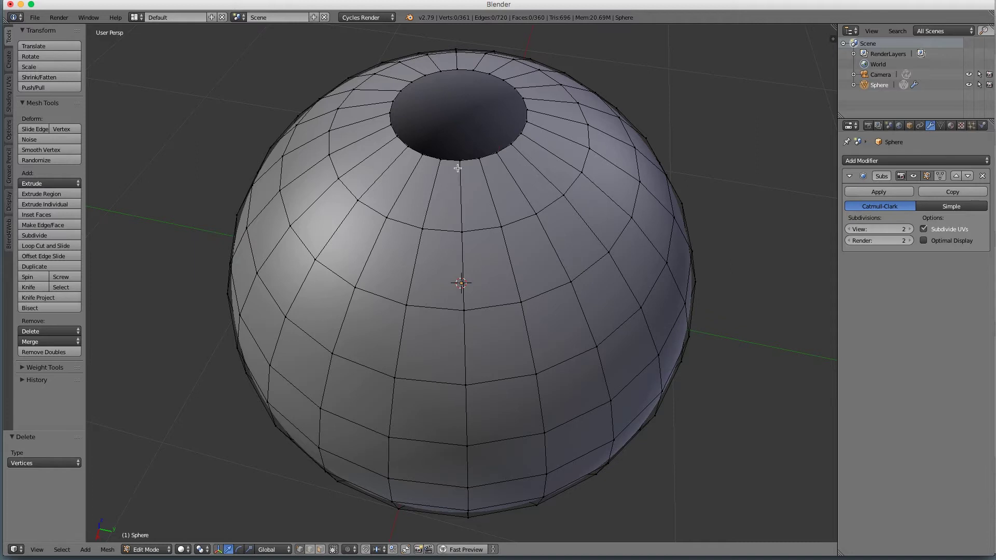
{"action": "right_click", "coordinate": [451, 160], "text": "alt"}
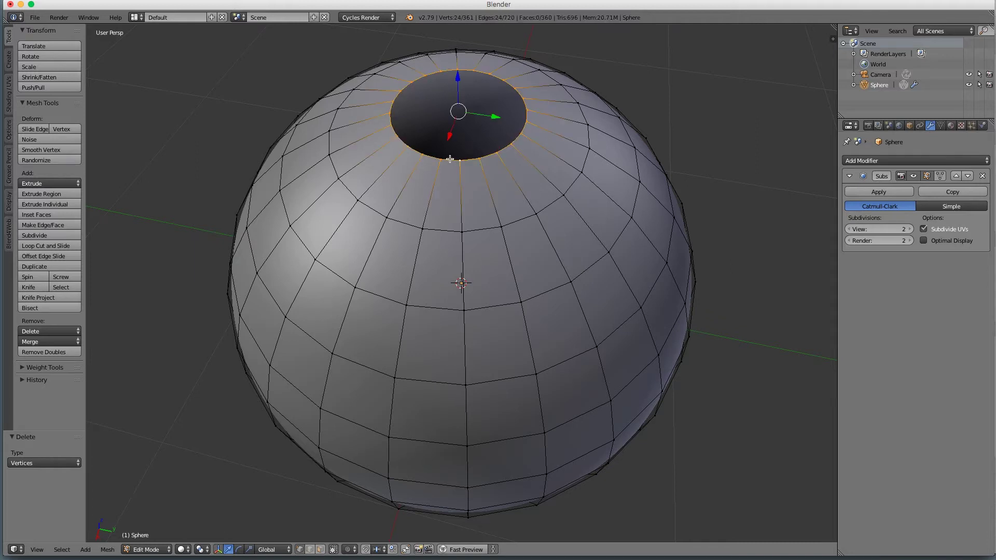
{"action": "middle_click_drag", "start_coordinate": [487, 279], "coordinate": [501, 190]}
{"action": "scroll", "coordinate": [494, 228], "scroll_direction": "down", "scroll_amount": 2}
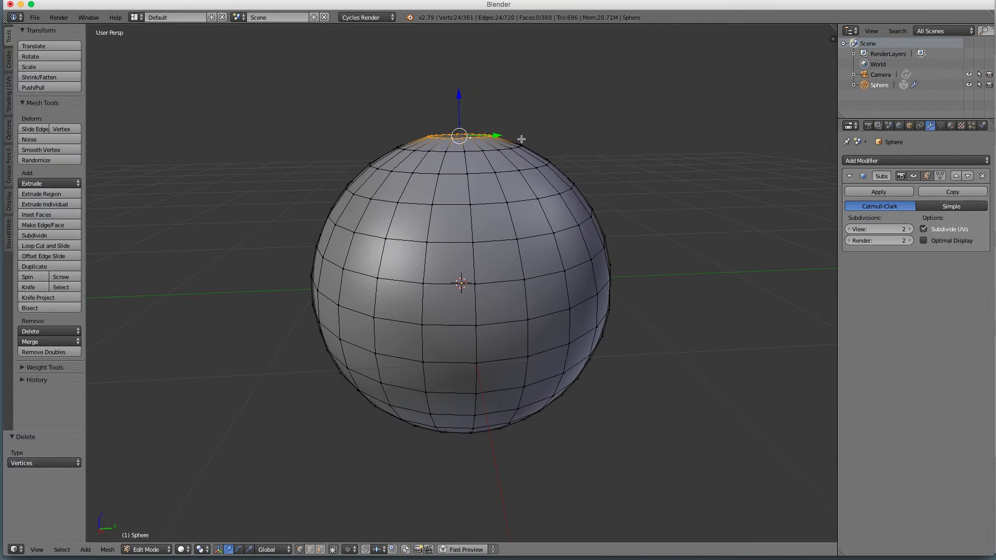
{"action": "key", "text": "e"}
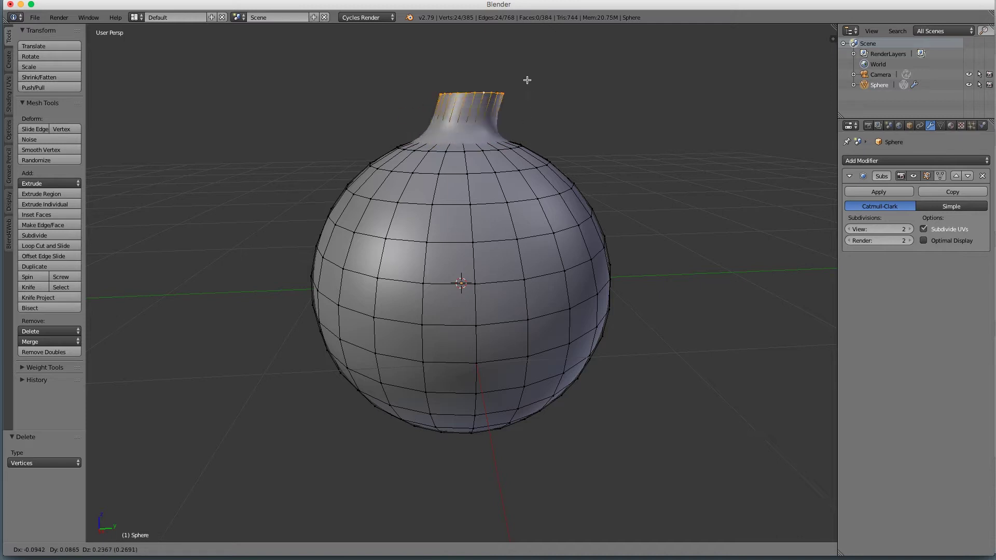
{"action": "key", "text": "Escape"}
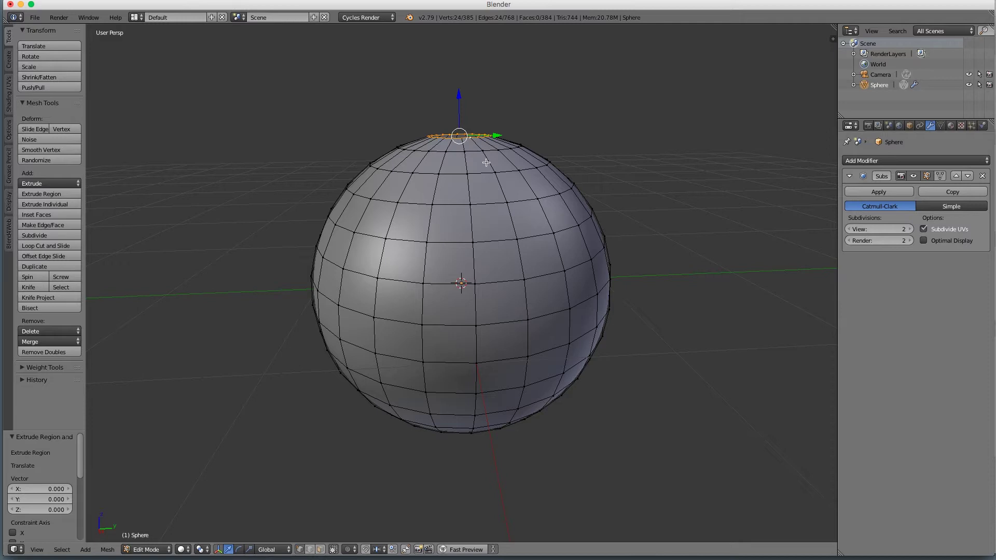
Raise the extruded ring about 0.23 along the global Z axis to form a short neck
{"action": "key", "text": "z"}
{"action": "key", "text": "z"}
{"action": "key", "text": "g"}
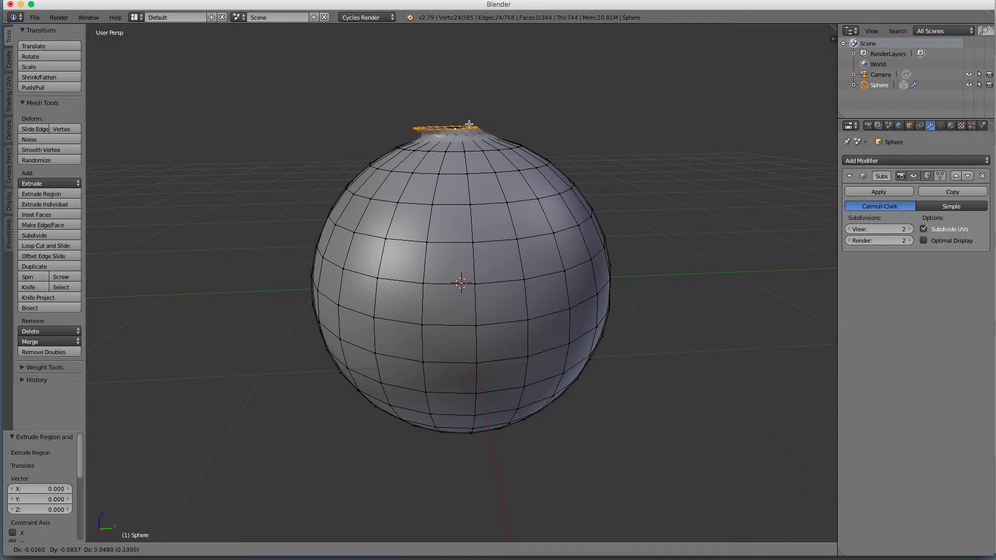
{"action": "key", "text": "z"}
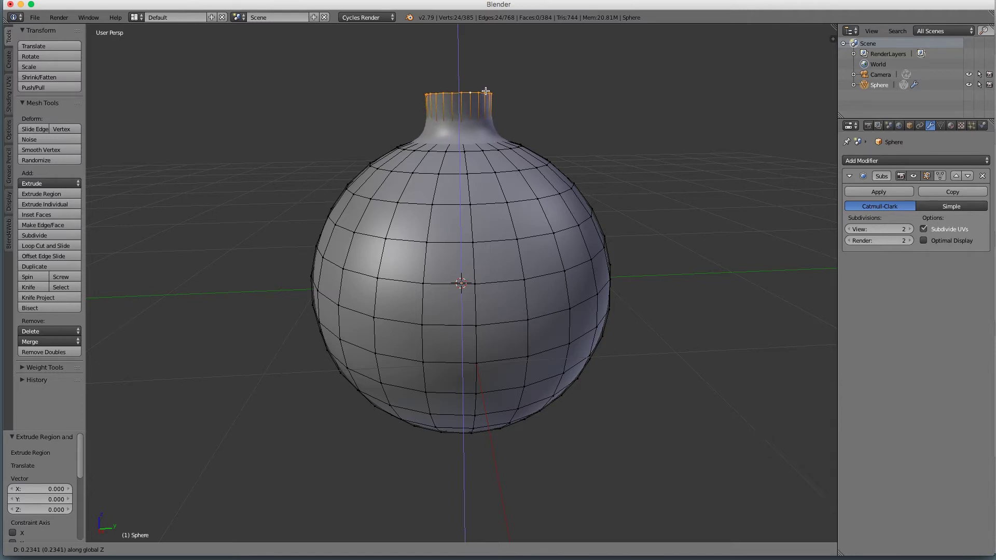
{"action": "left_click", "coordinate": [484, 95]}
{"action": "middle_click_drag", "start_coordinate": [485, 94], "coordinate": [442, 68]}
{"action": "left_click_drag", "start_coordinate": [456, 57], "coordinate": [455, 60]}
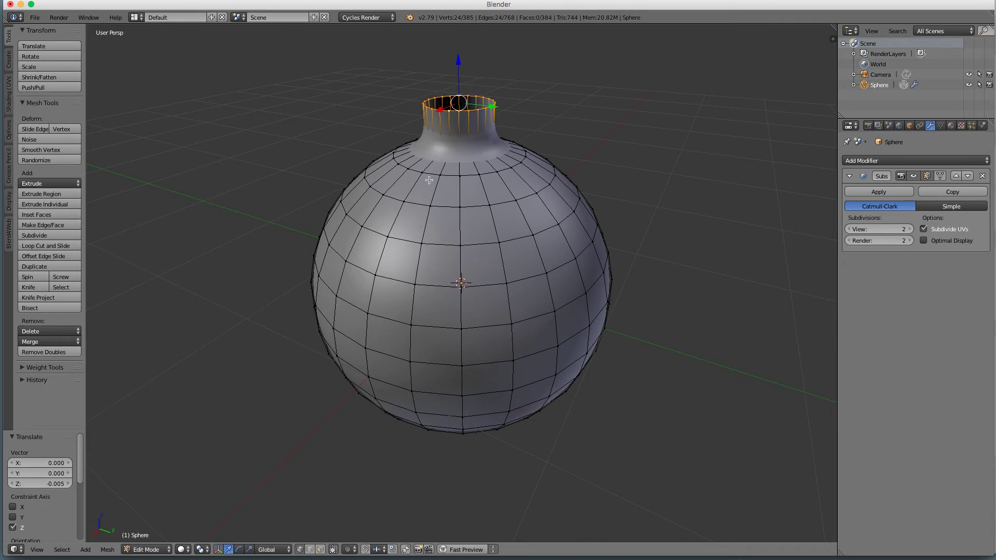
Add a horizontal loop cut around the neck and slide it down close to the neck's base
{"action": "mouse_move", "coordinate": [455, 132]}
{"action": "middle_mouse_down"}
{"action": "mouse_move", "coordinate": [442, 114]}
{"action": "mouse_move", "coordinate": [451, 123]}
{"action": "middle_mouse_up"}
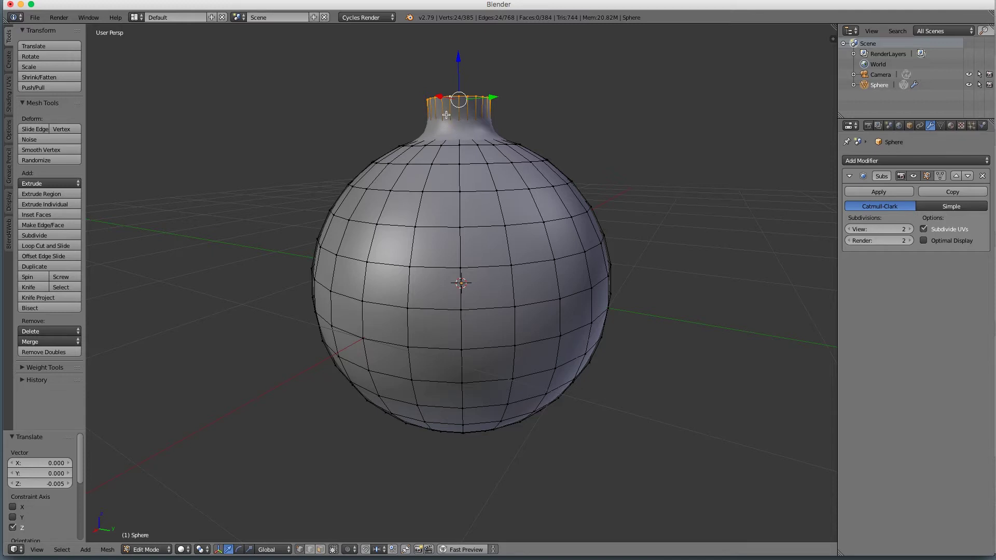
{"action": "key", "text": "ctrl+r"}
{"action": "left_click", "coordinate": [448, 114]}
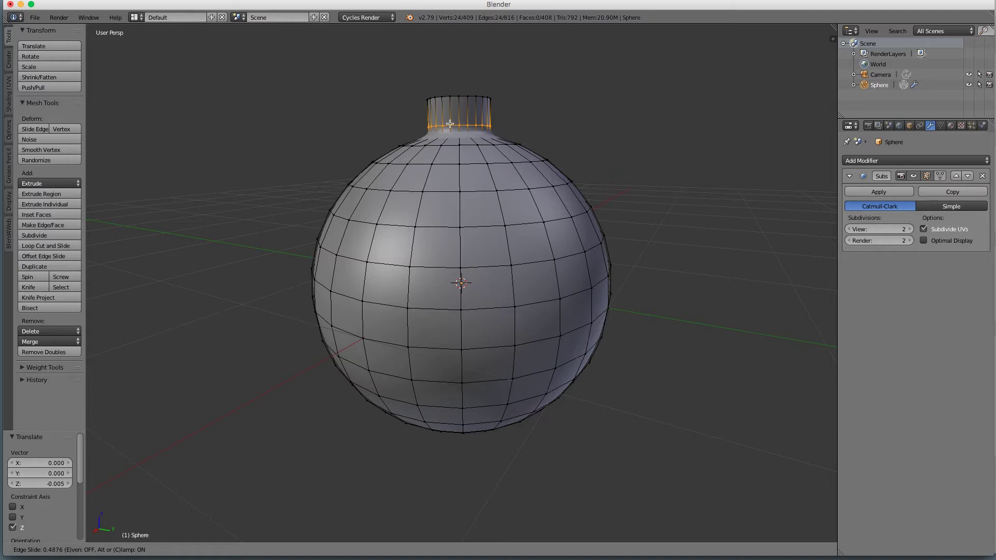
{"action": "left_click", "coordinate": [448, 125]}
Examine the smoothed neck and its opening, comparing Object Mode with Edit Mode
{"action": "middle_click_drag", "start_coordinate": [495, 172], "coordinate": [478, 210]}
{"action": "key", "text": "Tab"}
{"action": "middle_click_drag", "start_coordinate": [527, 167], "coordinate": [487, 131]}
{"action": "scroll", "coordinate": [483, 152], "scroll_direction": "up", "scroll_amount": 3}
{"action": "key", "text": "Tab"}
{"action": "key", "text": "Tab"}
{"action": "middle_click_drag", "start_coordinate": [478, 196], "coordinate": [477, 212]}
{"action": "scroll", "coordinate": [476, 193], "scroll_direction": "down", "scroll_amount": 2}
{"action": "key", "text": "Tab"}
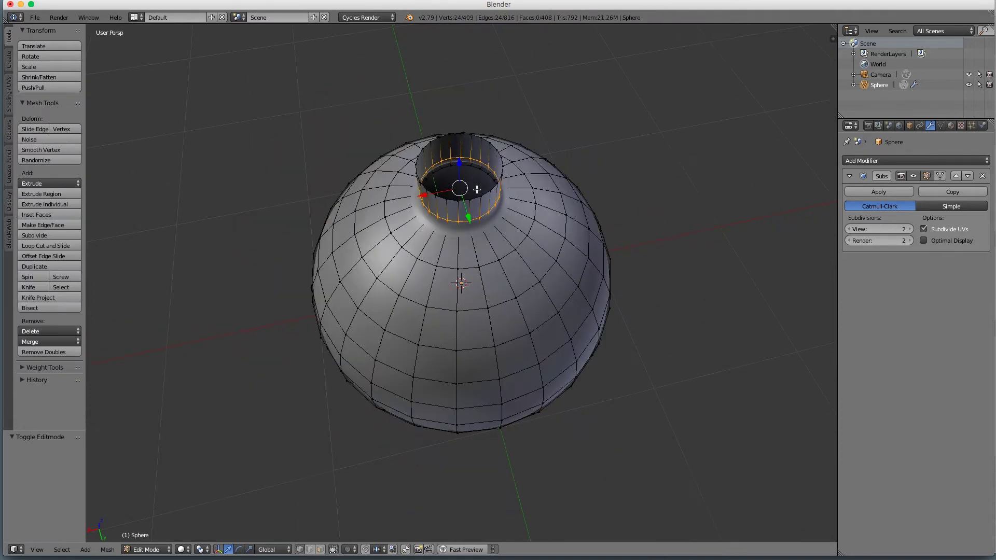
Extrude the neck's top rim in place and scale the new ring to about 0.256 to narrow the opening
{"action": "key", "text": "a"}
{"action": "right_click", "coordinate": [473, 196], "text": "alt"}
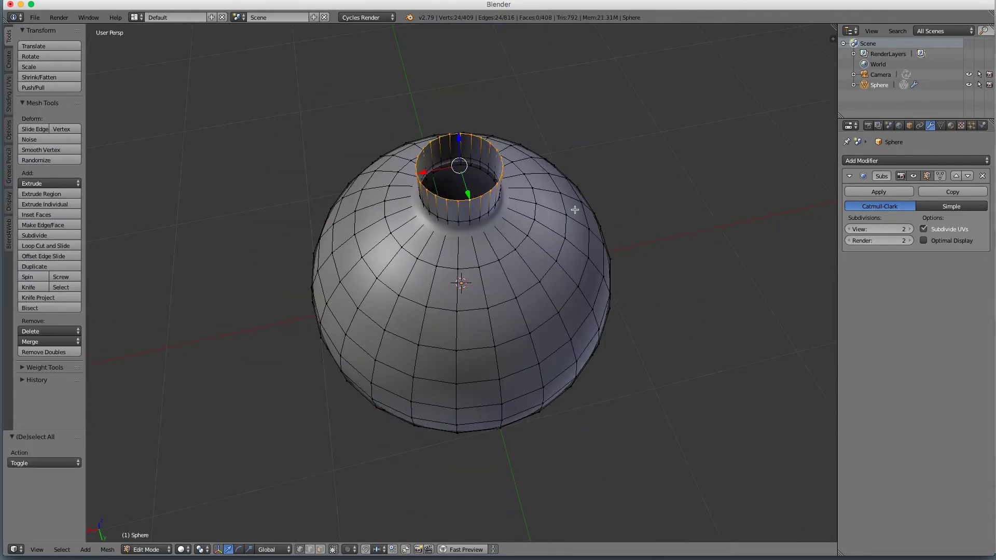
{"action": "key", "text": "e"}
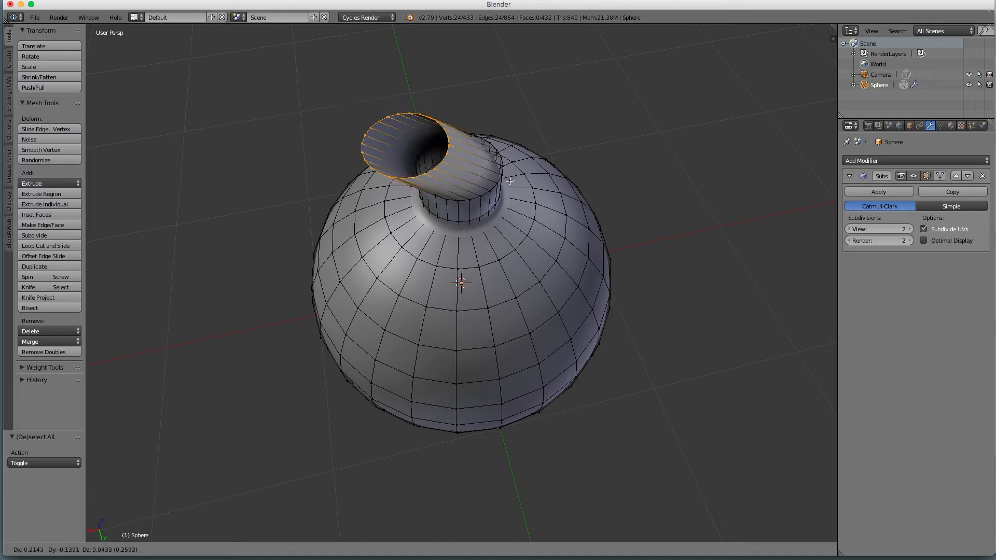
{"action": "right_click", "coordinate": [518, 176]}
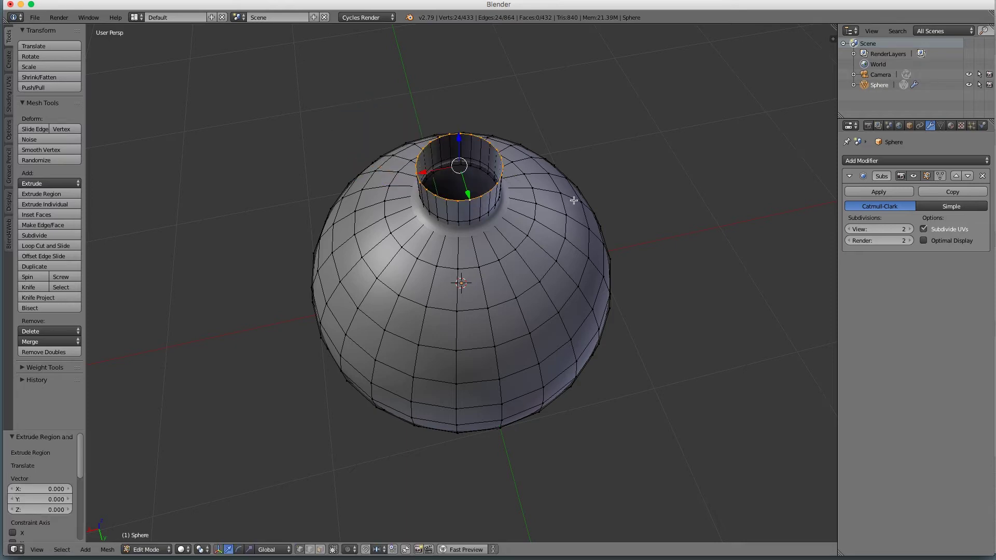
{"action": "key", "text": "s"}
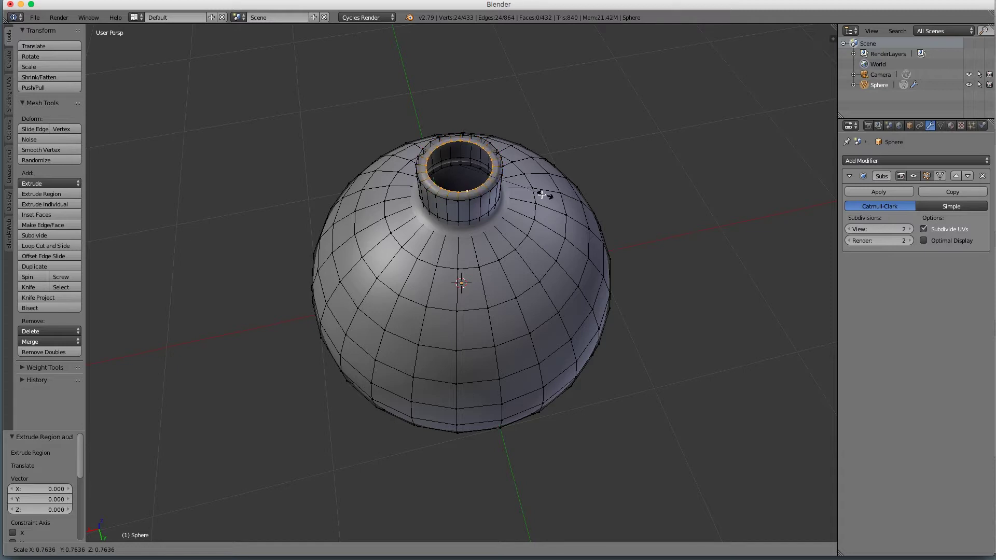
{"action": "left_click", "coordinate": [484, 178]}
Add a loop cut around the neck just below its top edge to sharpen it, and return to Object Mode
{"action": "middle_click_drag", "start_coordinate": [485, 179], "coordinate": [487, 286]}
{"action": "scroll", "coordinate": [491, 136], "scroll_direction": "up", "scroll_amount": 2}
{"action": "middle_click_drag", "start_coordinate": [504, 184], "coordinate": [497, 284]}
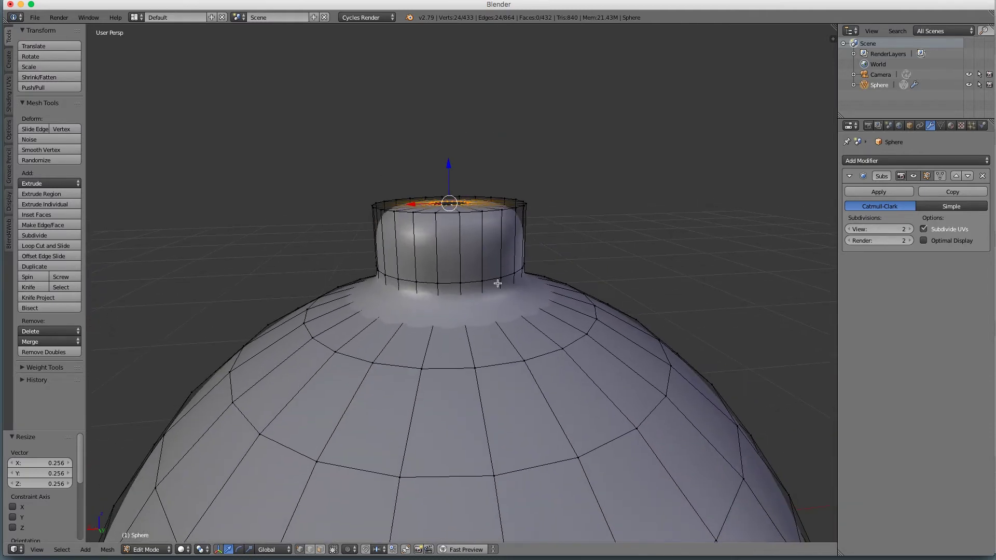
{"action": "key", "text": "ctrl+r"}
{"action": "left_click", "coordinate": [471, 250]}
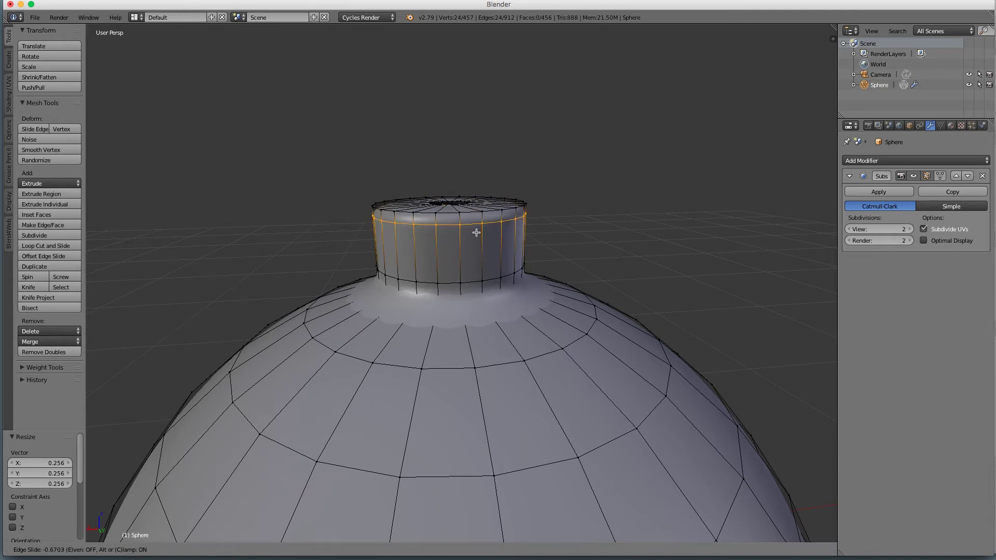
{"action": "left_click", "coordinate": [469, 228]}
{"action": "key", "text": "Tab"}
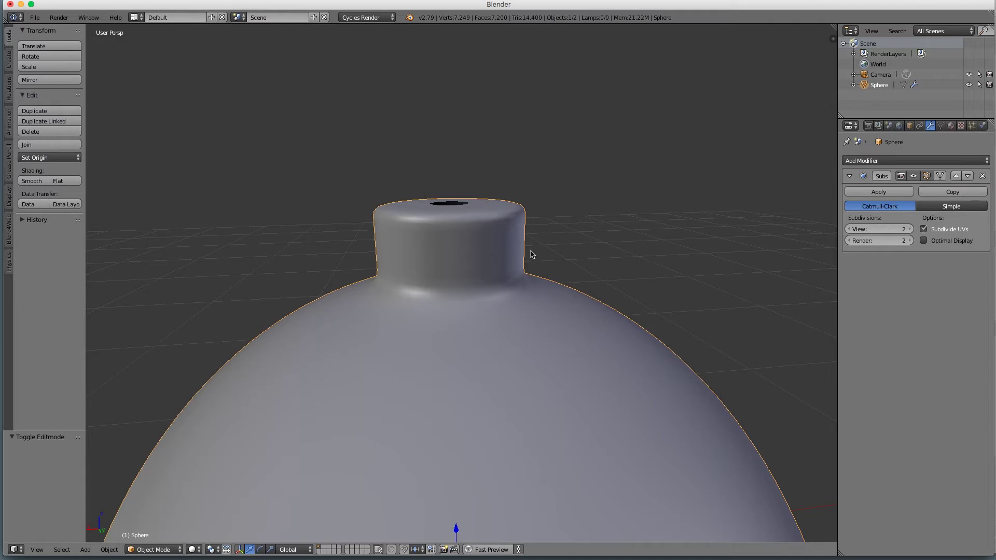
Extrude the small opening's rim inward at about 0.576 scale and merge the new ring at its center to close the neck
{"action": "middle_click_drag", "start_coordinate": [475, 226], "coordinate": [462, 269]}
{"action": "key", "text": "a"}
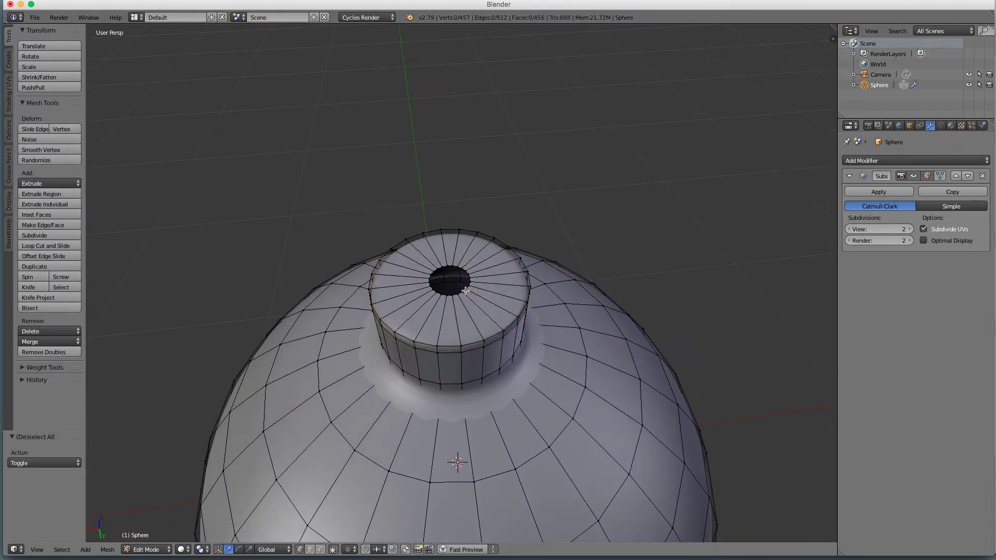
{"action": "right_click", "coordinate": [462, 290], "text": "alt"}
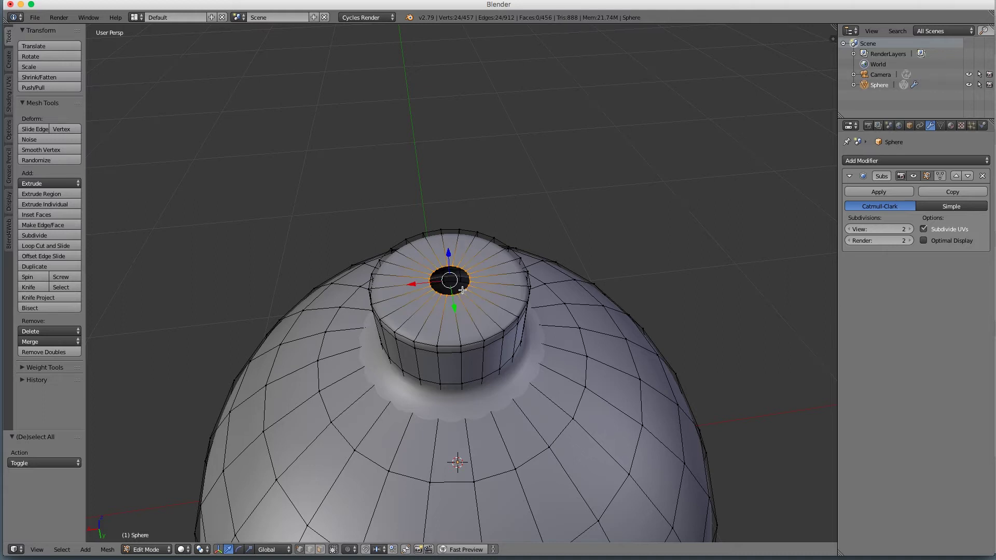
{"action": "key", "text": "e"}
{"action": "key", "text": "s"}
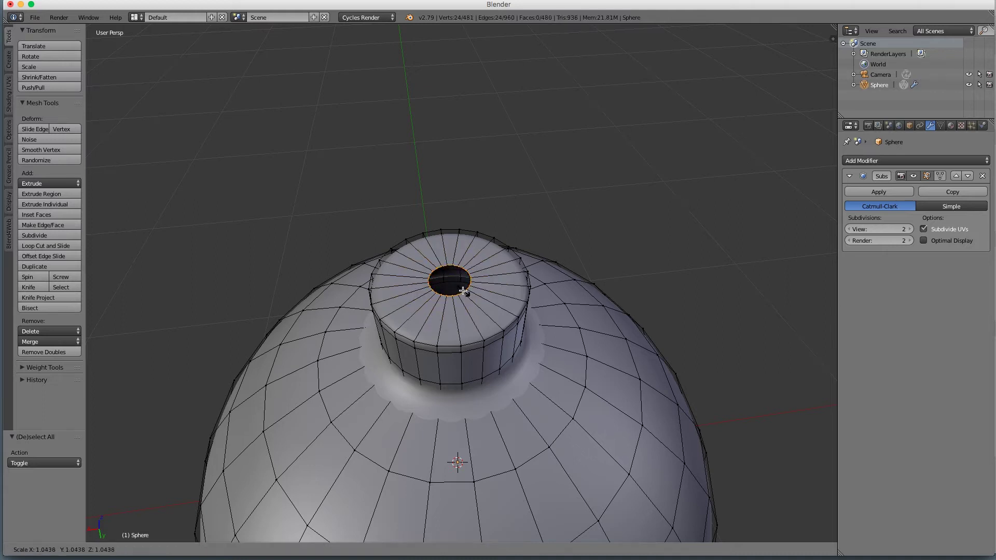
{"action": "left_click", "coordinate": [457, 283]}
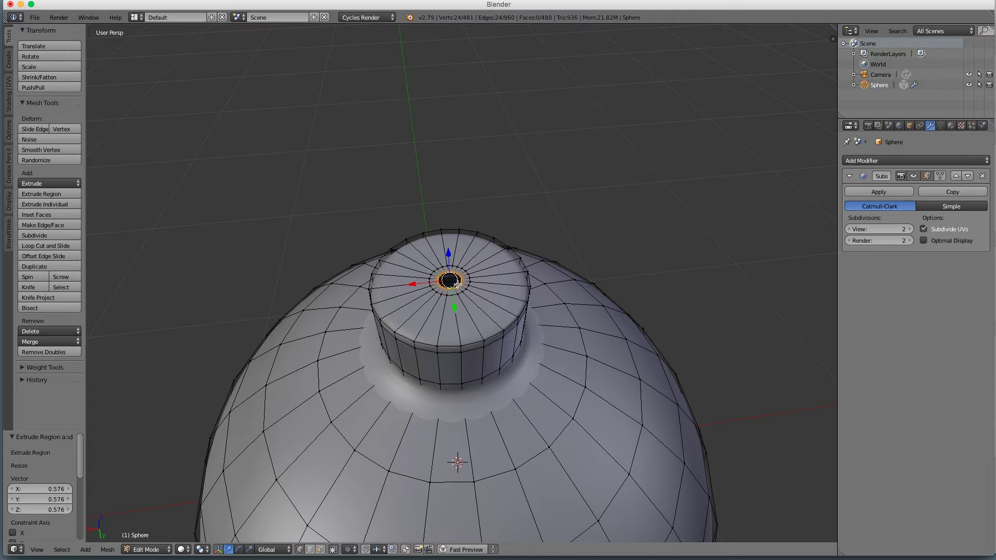
{"action": "key", "text": "alt+m"}
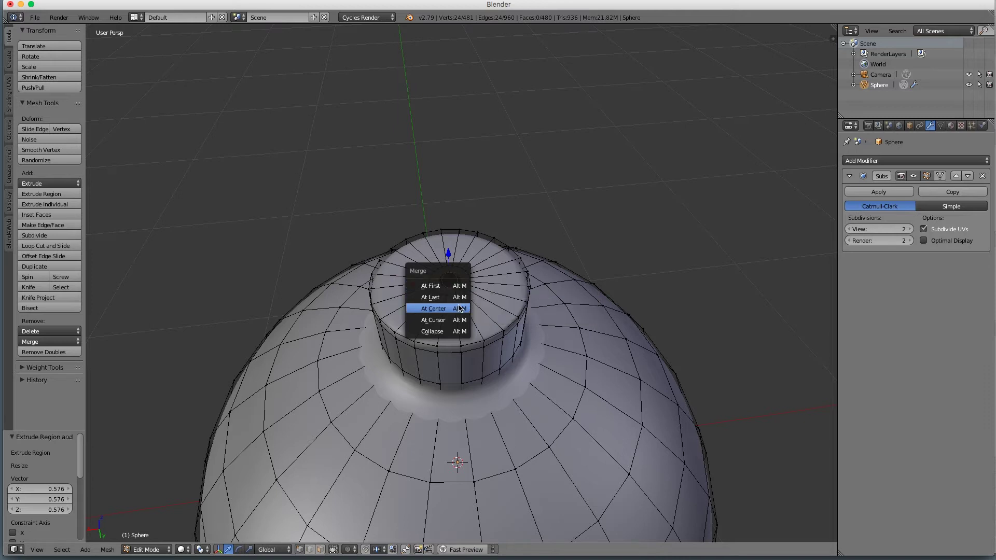
{"action": "left_click", "coordinate": [459, 307]}
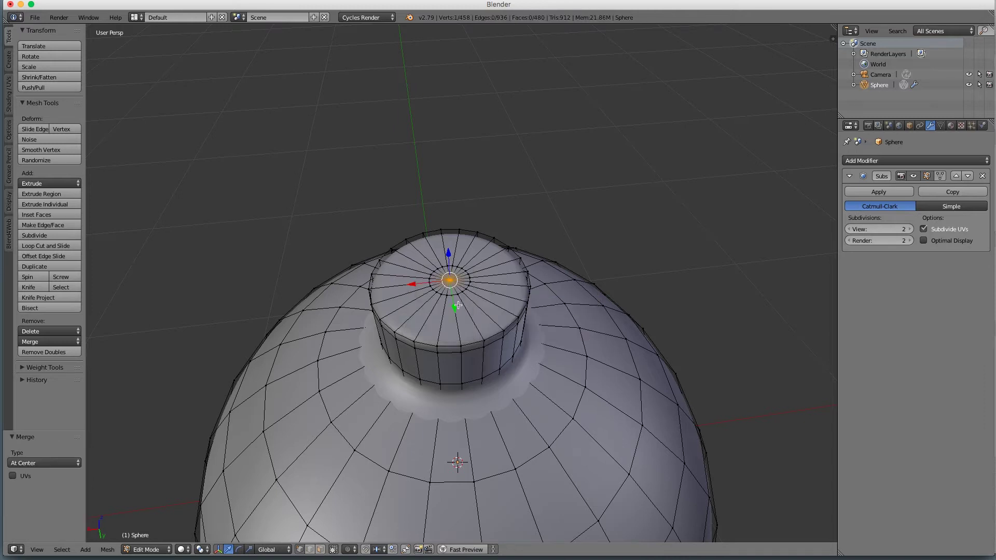
{"action": "key", "text": "Tab"}
{"action": "mouse_move", "coordinate": [460, 325]}
{"action": "middle_mouse_down"}
{"action": "mouse_move", "coordinate": [478, 281]}
{"action": "mouse_move", "coordinate": [465, 292]}
{"action": "mouse_move", "coordinate": [471, 331]}
{"action": "middle_mouse_up"}
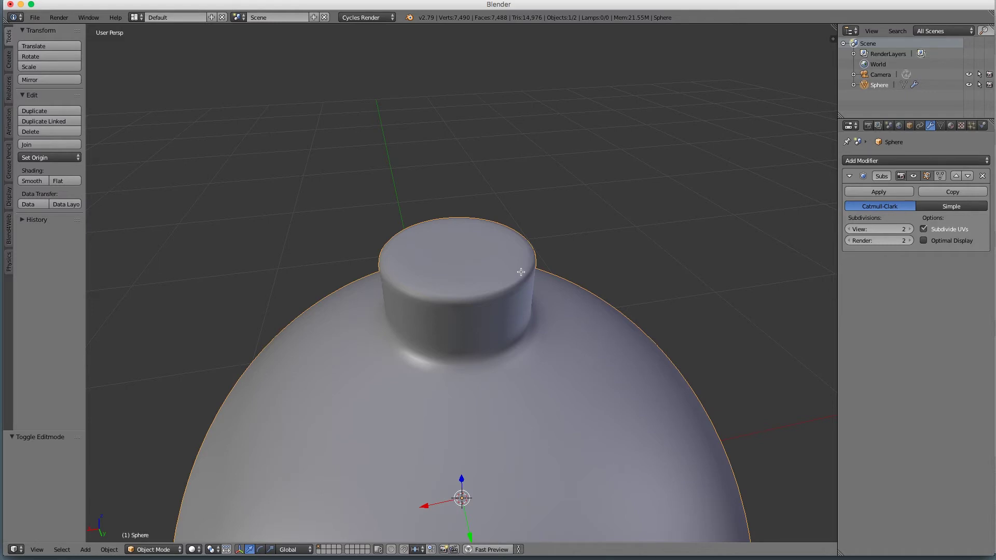
Add a loop cut on the neck's flat top, slide it outward, and scale it by about 1.089 toward the outer edge
{"action": "key", "text": "Tab"}
{"action": "middle_click_drag", "start_coordinate": [521, 272], "coordinate": [435, 329]}
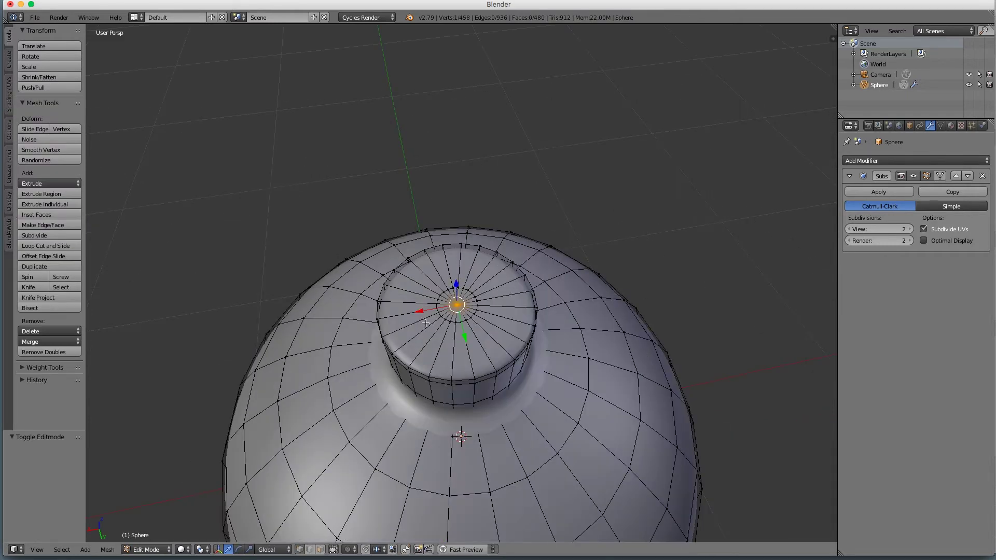
{"action": "key", "text": "ctrl+r"}
{"action": "left_click", "coordinate": [425, 324]}
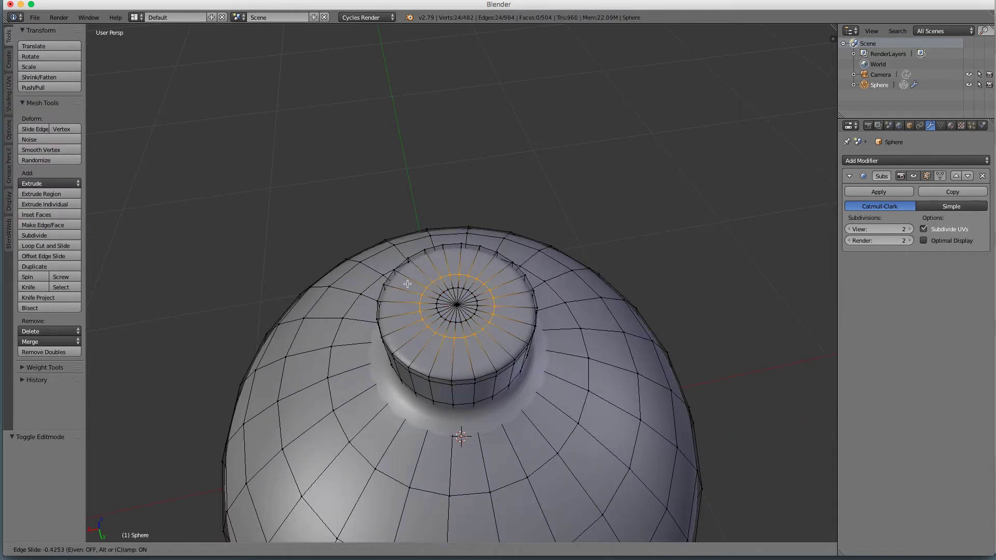
{"action": "left_click", "coordinate": [441, 328]}
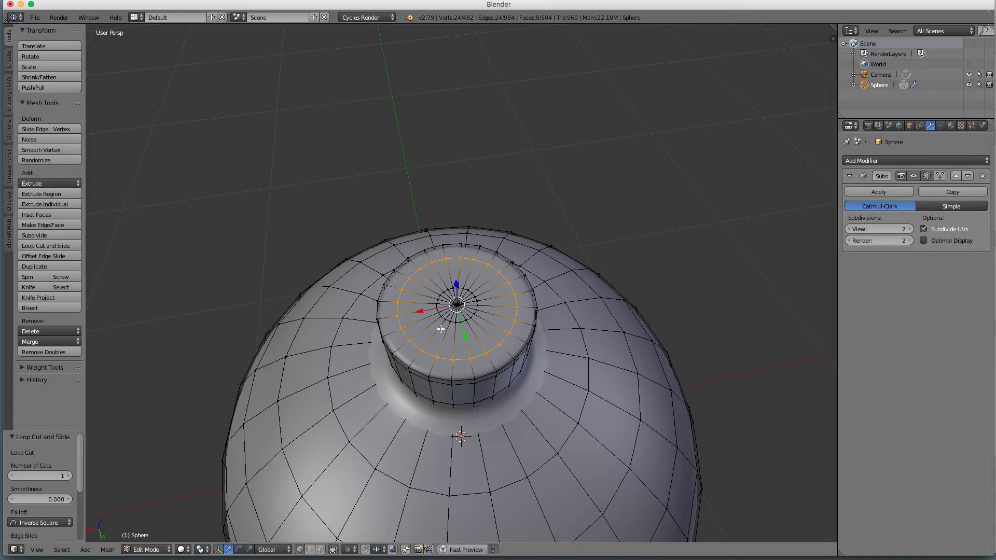
{"action": "mouse_move", "coordinate": [470, 353]}
{"action": "middle_mouse_down"}
{"action": "mouse_move", "coordinate": [478, 291]}
{"action": "mouse_move", "coordinate": [456, 328]}
{"action": "mouse_move", "coordinate": [459, 348]}
{"action": "middle_mouse_up"}
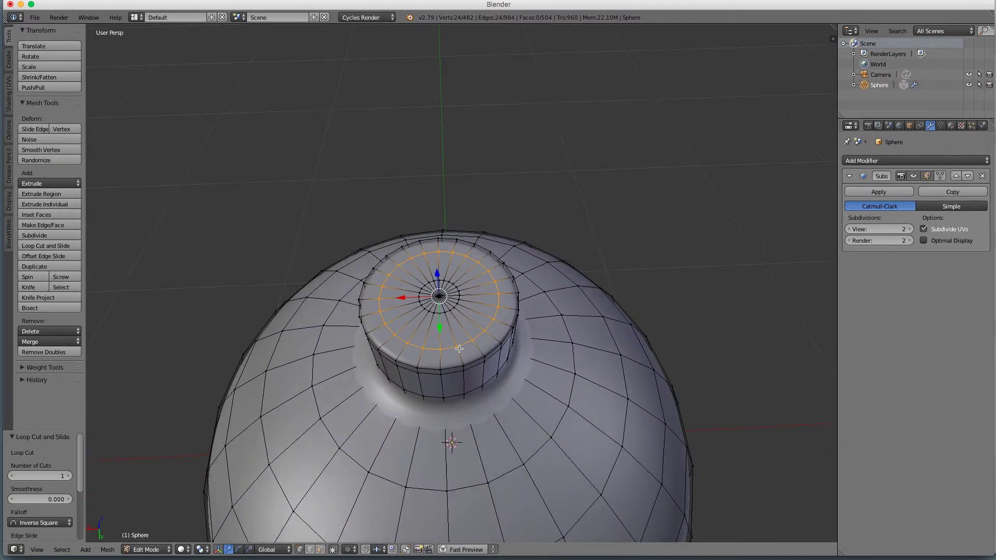
{"action": "key", "text": "s"}
{"action": "left_click", "coordinate": [511, 366]}
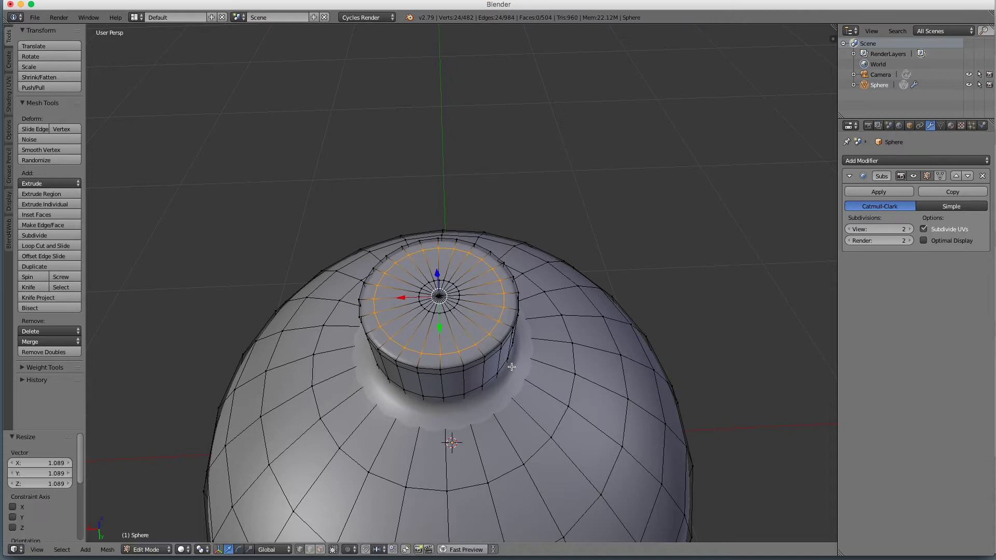
Add another loop cut between the outer and inner rings of the neck's top, and switch to the top orthographic view
{"action": "key", "text": "ctrl+r"}
{"action": "left_click", "coordinate": [465, 304]}
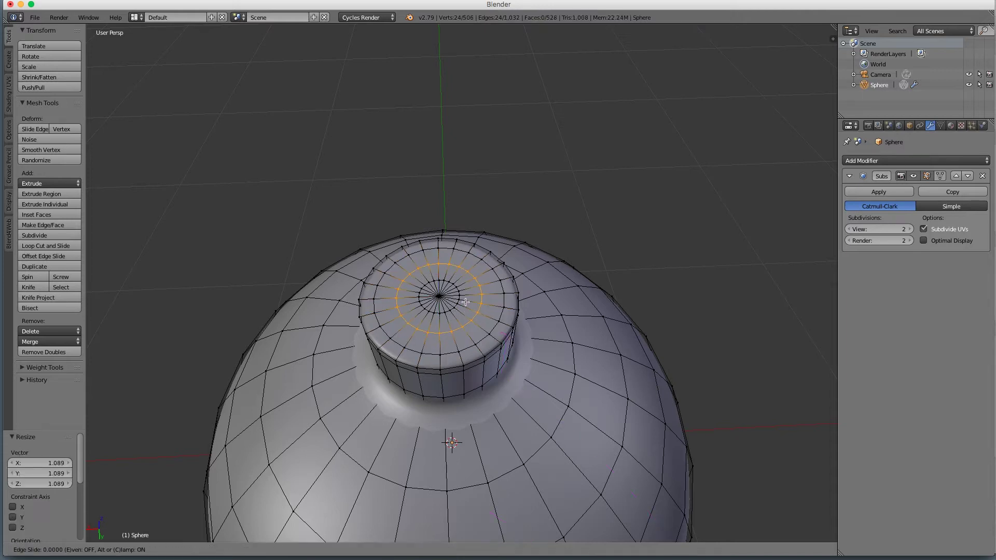
{"action": "left_click", "coordinate": [470, 310]}
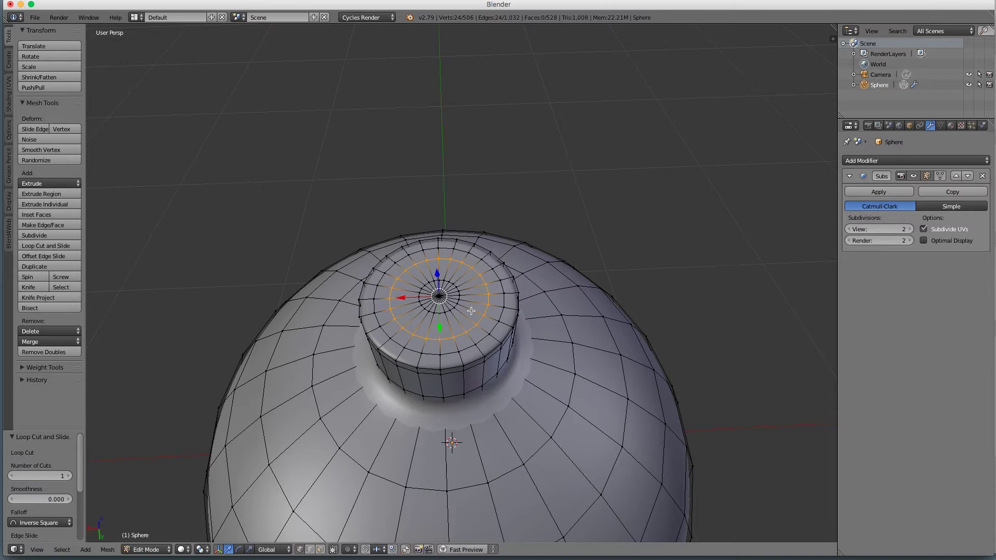
{"action": "middle_click_drag", "start_coordinate": [470, 311], "coordinate": [476, 396]}
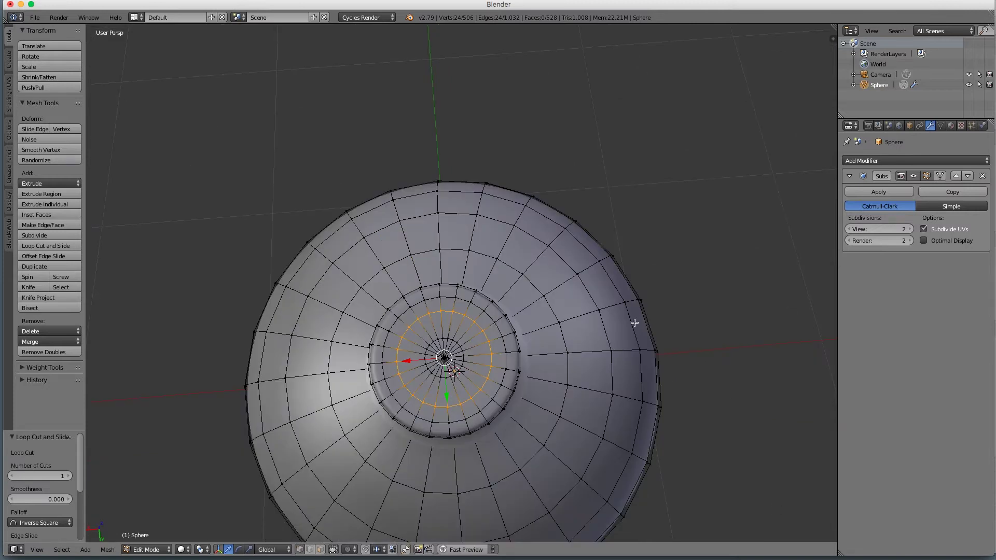
{"action": "key", "text": "KP_7"}
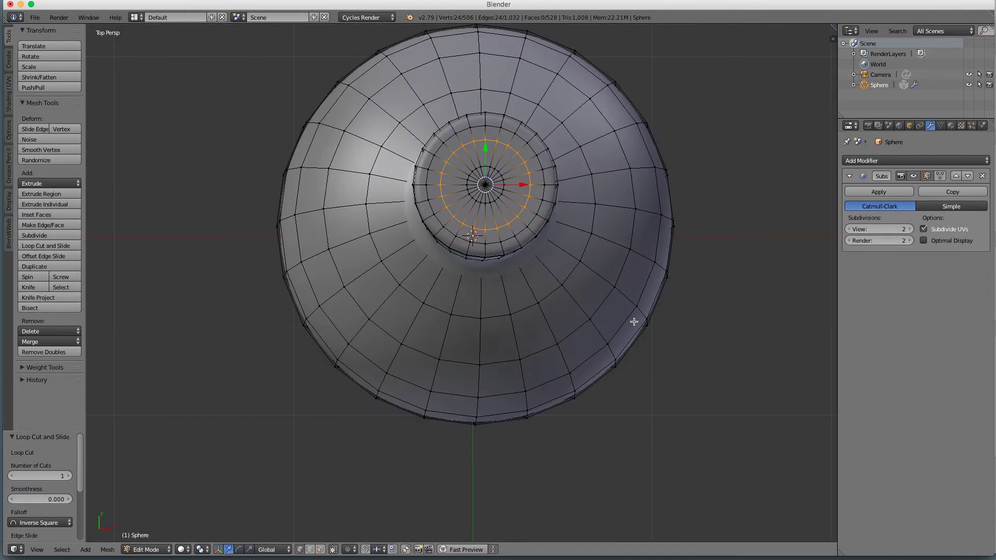
{"action": "key", "text": "KP_5"}
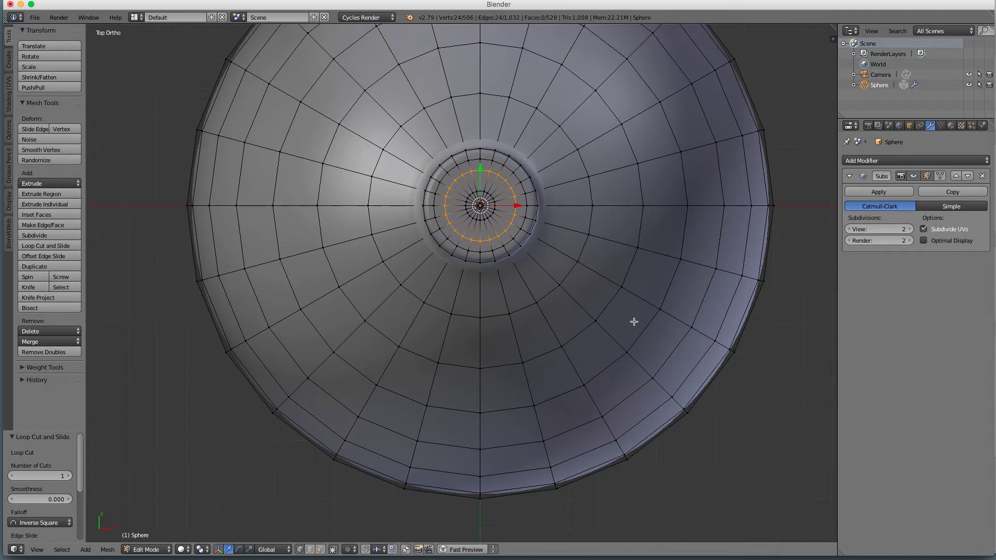
Using face selection, pick two adjacent faces on each X side of the neck's top ring and extrude them up about 0.104 along Z
{"action": "scroll", "coordinate": [567, 228], "scroll_direction": "down", "scroll_amount": 1}
{"action": "middle_click_drag", "start_coordinate": [567, 227], "coordinate": [520, 280], "text": "shift"}
{"action": "scroll", "coordinate": [559, 265], "scroll_direction": "up", "scroll_amount": 2}
{"action": "scroll", "coordinate": [554, 246], "scroll_direction": "up", "scroll_amount": 1}
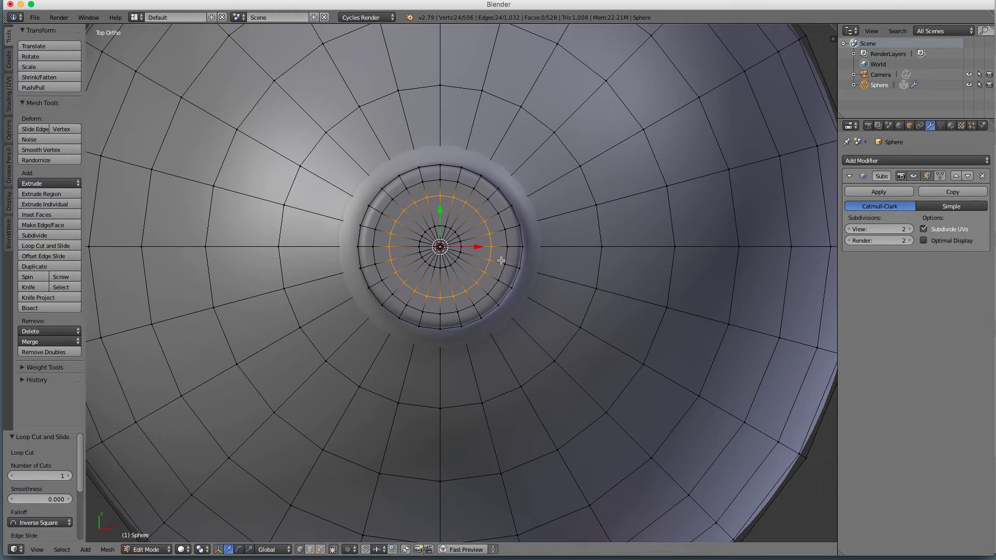
{"action": "scroll", "coordinate": [505, 250], "scroll_direction": "up", "scroll_amount": 1}
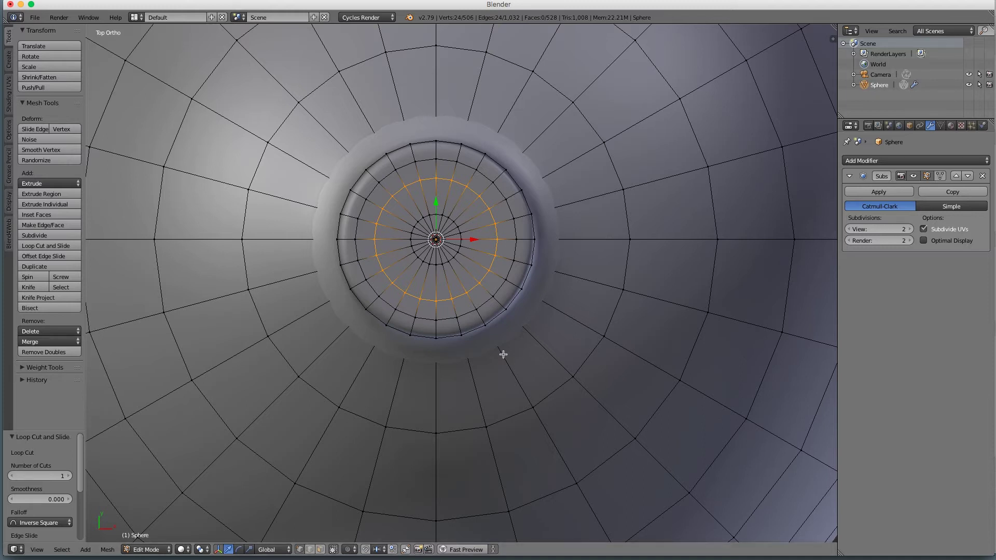
{"action": "left_click", "coordinate": [319, 550]}
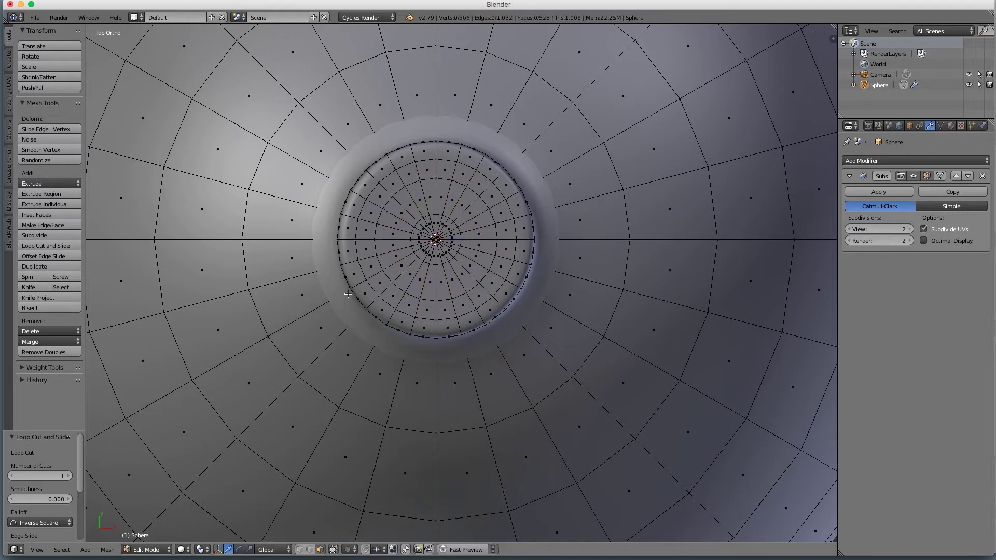
{"action": "right_click", "coordinate": [362, 229]}
{"action": "right_click", "coordinate": [366, 249], "text": "shift"}
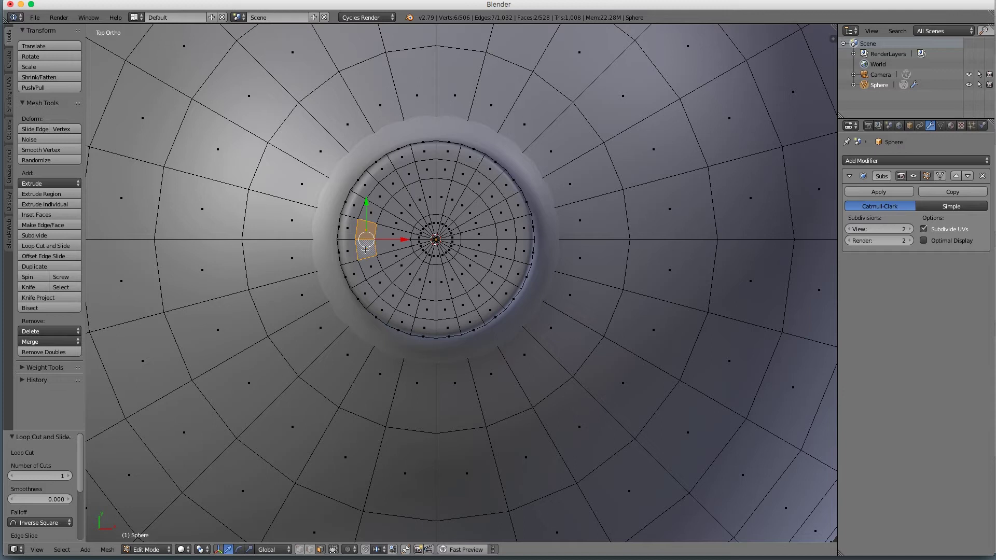
{"action": "right_click", "coordinate": [506, 232], "text": "shift"}
{"action": "right_click", "coordinate": [506, 246], "text": "shift"}
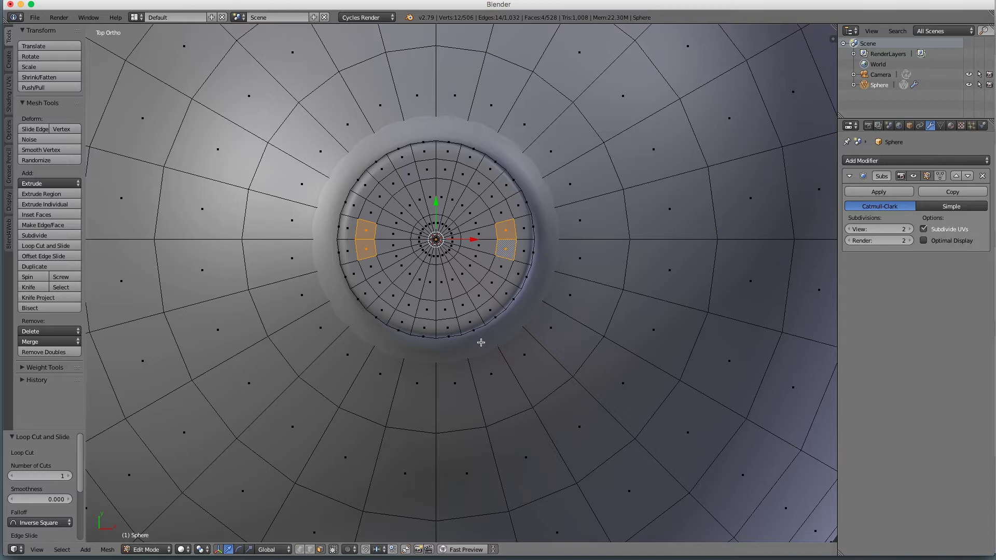
{"action": "scroll", "coordinate": [481, 342], "scroll_direction": "down", "scroll_amount": 3}
{"action": "key", "text": "KP_5"}
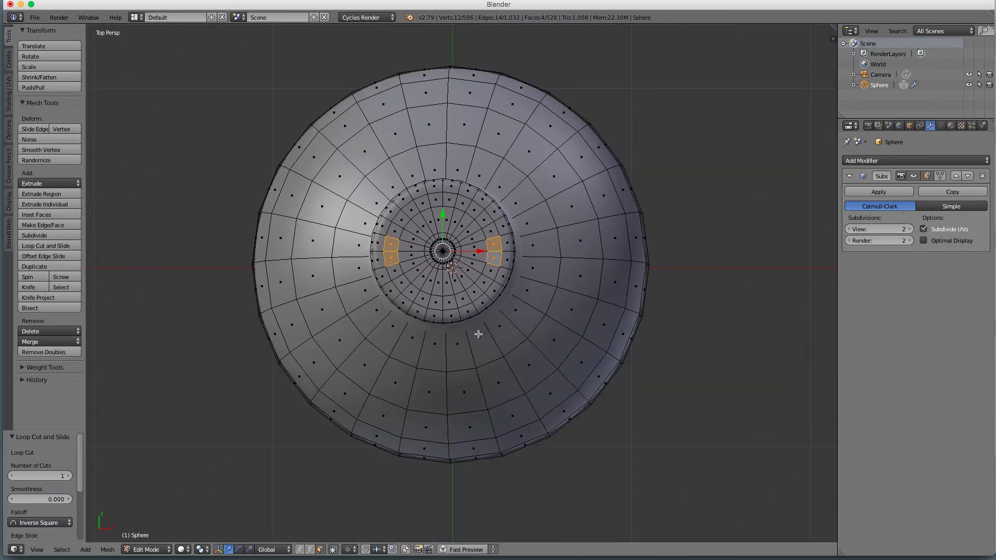
{"action": "middle_click_drag", "start_coordinate": [473, 319], "coordinate": [473, 220]}
{"action": "key", "text": "e"}
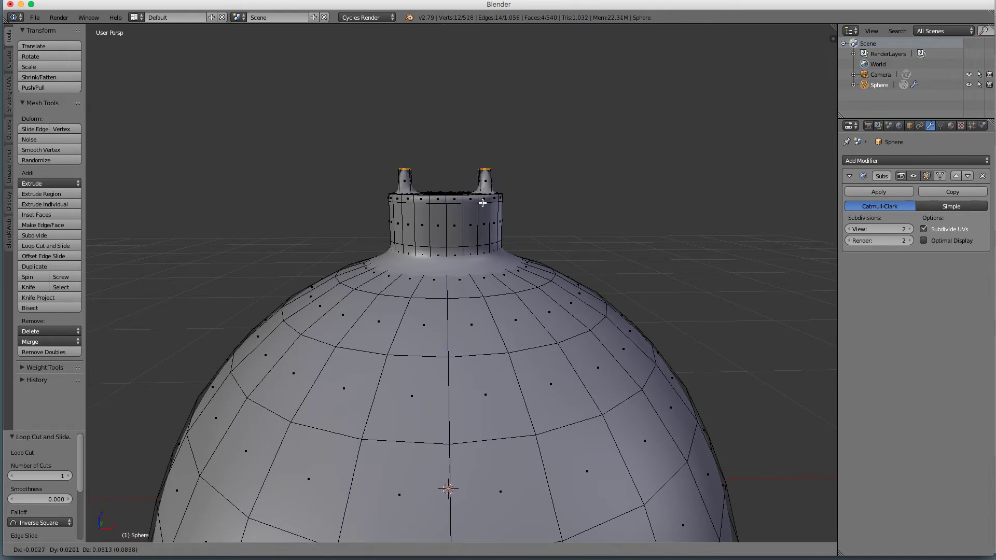
{"action": "key", "text": "z"}
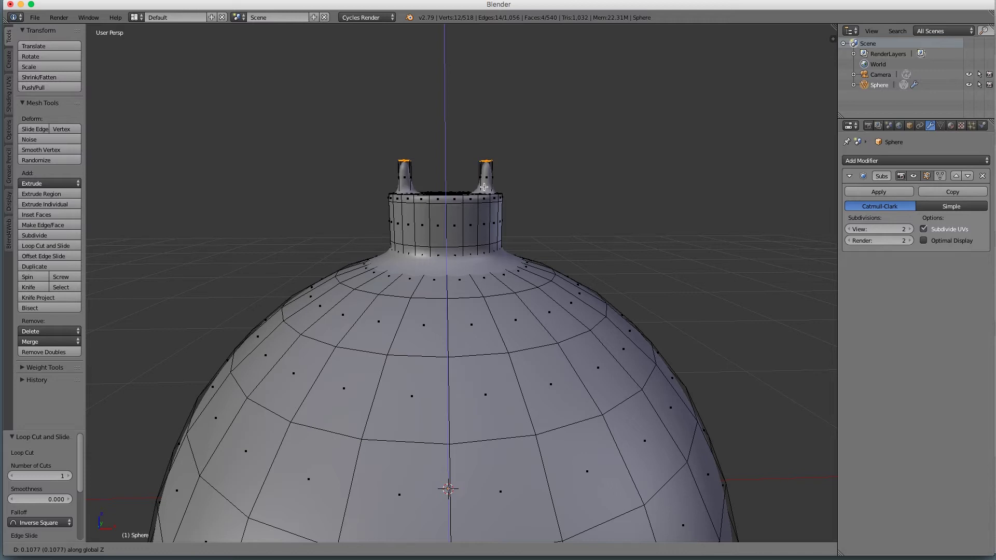
{"action": "left_click", "coordinate": [484, 188]}
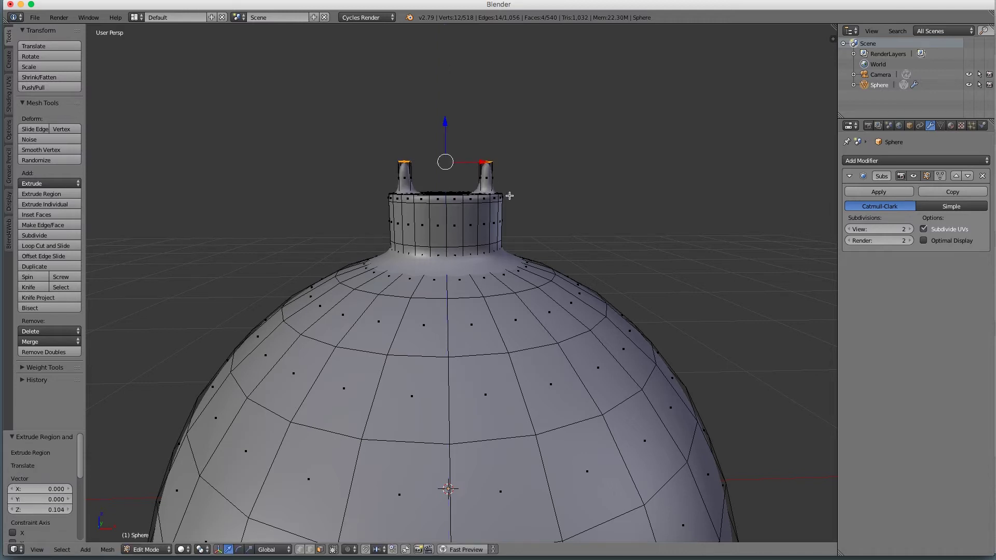
Scale the two extruded prong tips toward each other to about 0.58 along X, and clear the selection
{"action": "key", "text": "s"}
{"action": "key", "text": "x"}
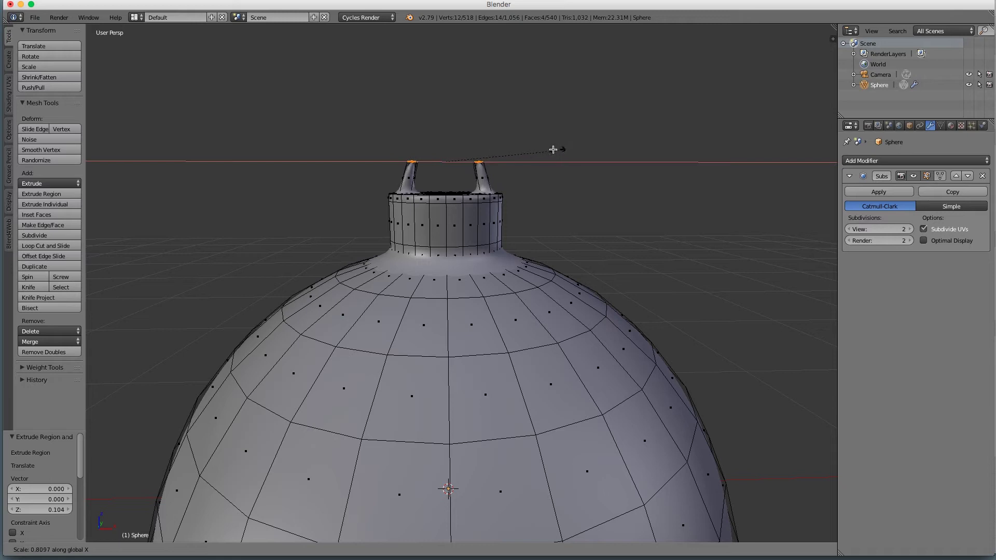
{"action": "left_click", "coordinate": [527, 148]}
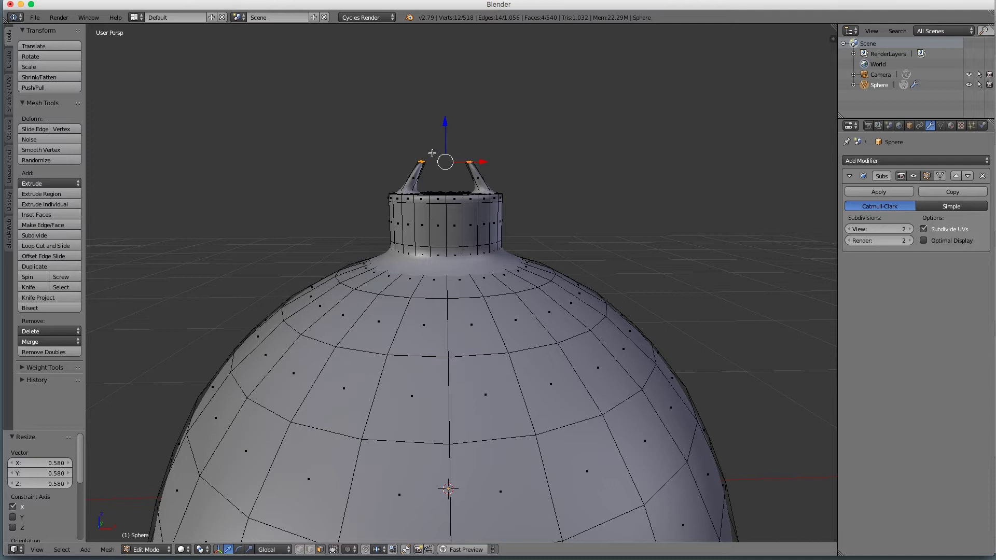
{"action": "key", "text": "a"}
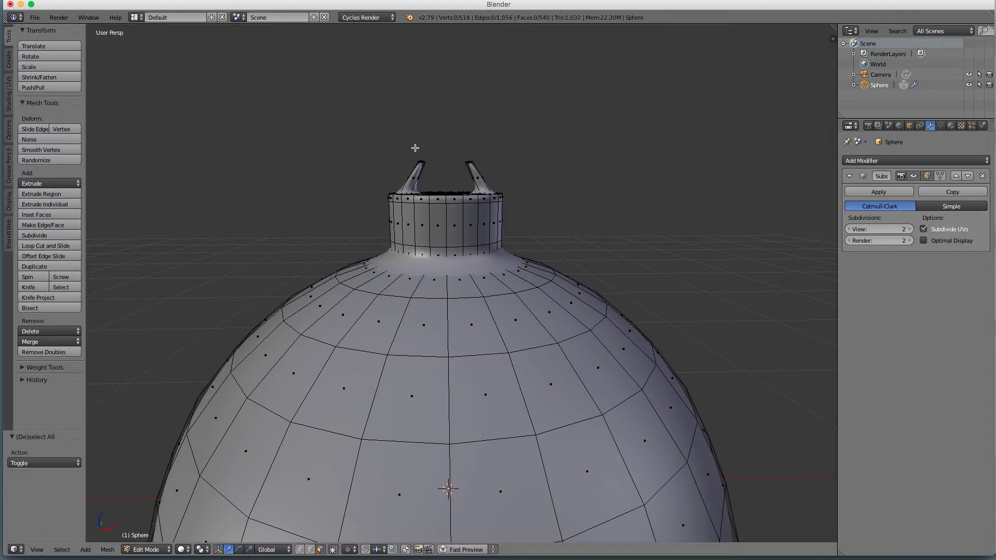
{"action": "key", "text": "a"}
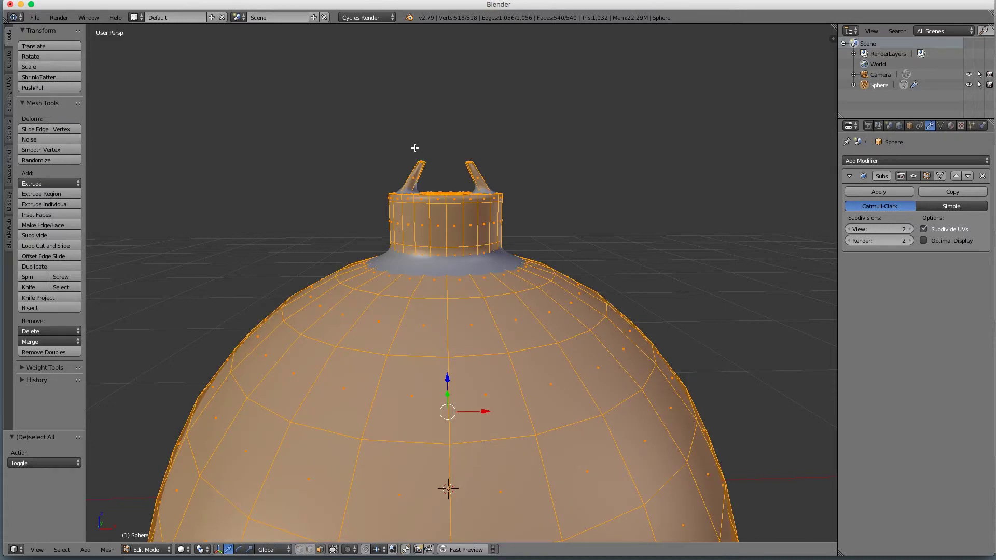
{"action": "key", "text": "a"}
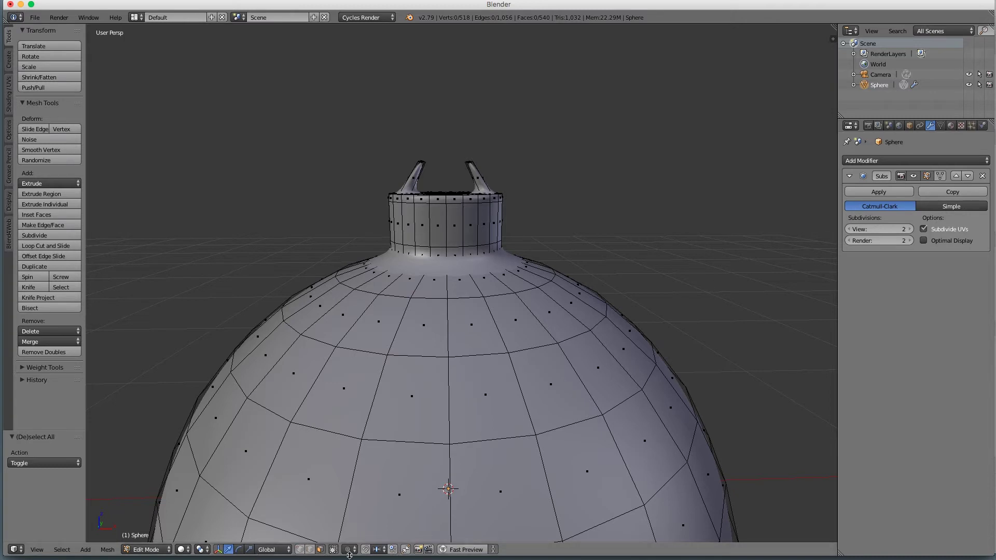
Enable selecting through the mesh, box-select the tip faces of the -X prong, and rotate them 90° about Y
{"action": "left_click", "coordinate": [334, 550]}
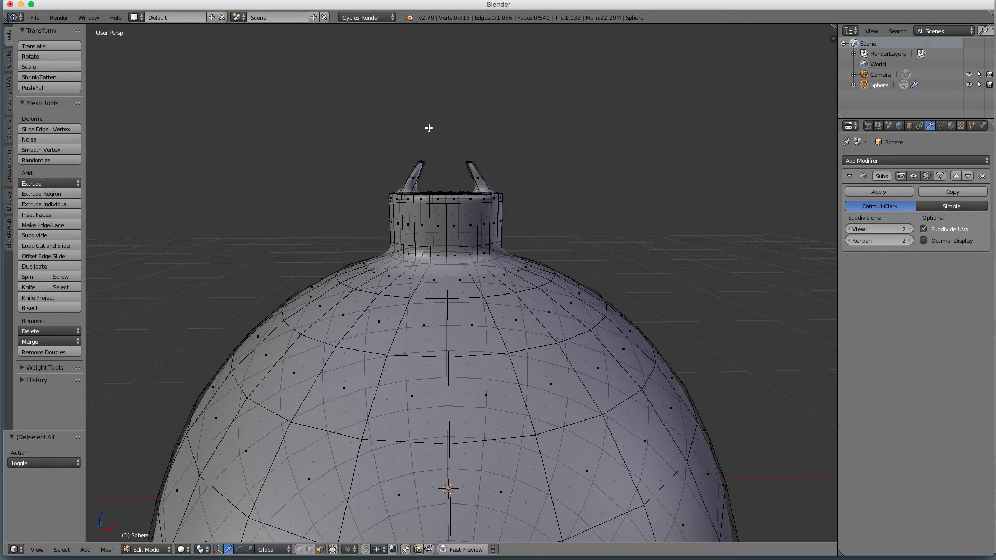
{"action": "key", "text": "b"}
{"action": "left_click_drag", "start_coordinate": [417, 151], "coordinate": [440, 176]}
{"action": "scroll", "coordinate": [439, 174], "scroll_direction": "down", "scroll_amount": 4}
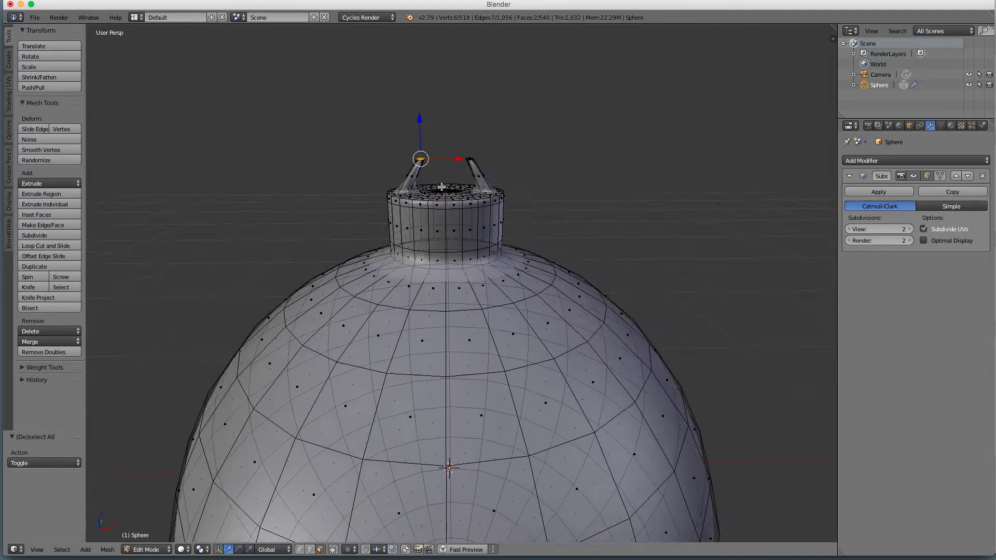
{"action": "scroll", "coordinate": [442, 177], "scroll_direction": "up", "scroll_amount": 4}
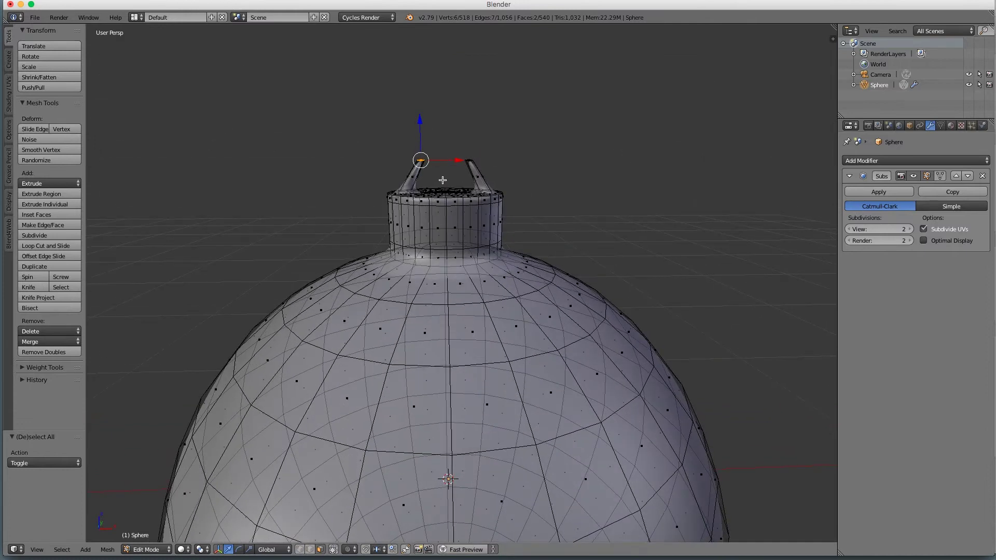
{"action": "key", "text": "r"}
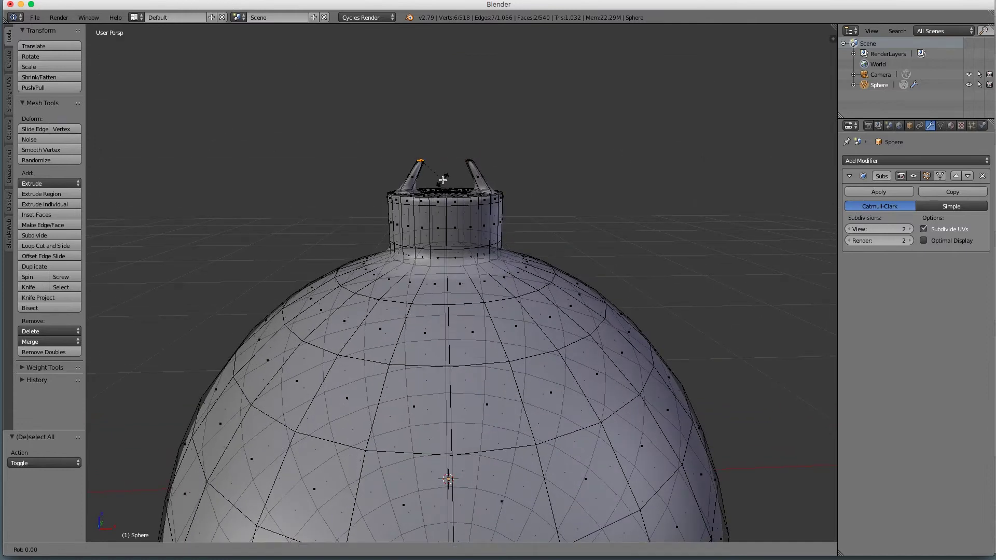
{"action": "key", "text": "y"}
{"action": "type", "text": "90"}
{"action": "key", "text": "Return"}
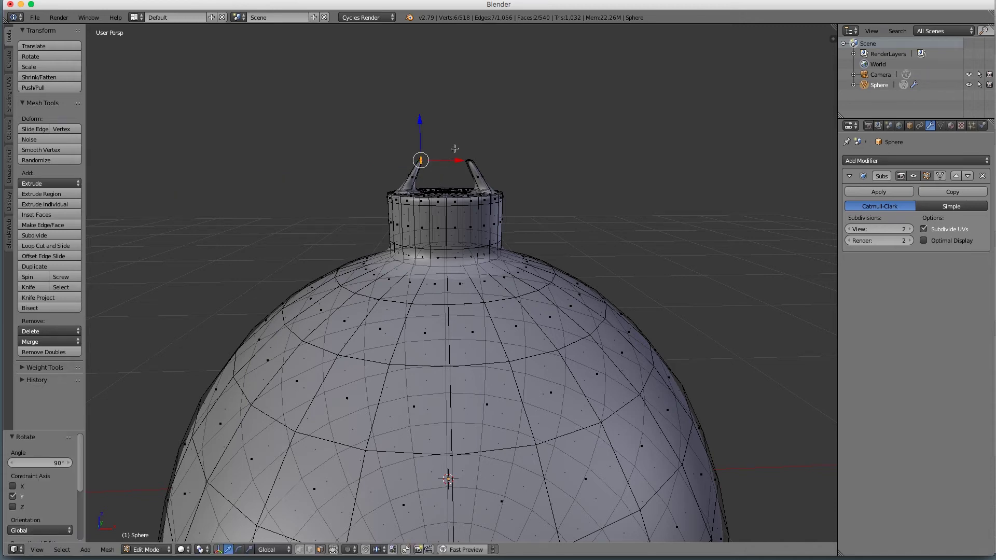
Select only the tip faces of the +X prong and rotate them 990° about Y
{"action": "key", "text": "a"}
{"action": "key", "text": "b"}
{"action": "left_click_drag", "start_coordinate": [458, 146], "coordinate": [495, 174]}
{"action": "type", "text": "ry990"}
{"action": "key", "text": "Return"}
Add the -X prong's tip to the selection, limit selection to visible geometry again, and join both tips with Bridge Edge Loops
{"action": "middle_click_drag", "start_coordinate": [476, 186], "coordinate": [457, 198]}
{"action": "key", "text": "b"}
{"action": "left_click_drag", "start_coordinate": [408, 132], "coordinate": [444, 167]}
{"action": "middle_click_drag", "start_coordinate": [444, 167], "coordinate": [491, 151]}
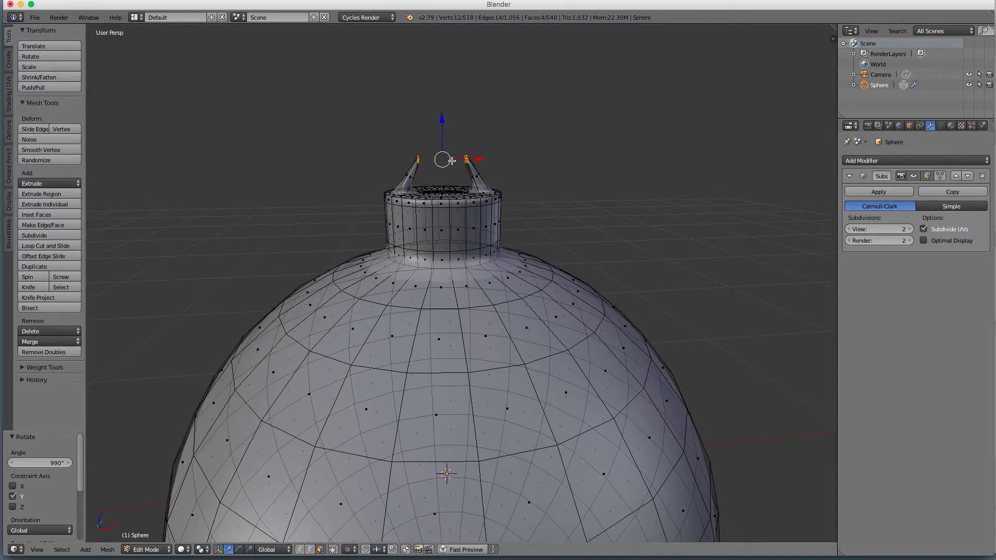
{"action": "scroll", "coordinate": [498, 213], "scroll_direction": "up", "scroll_amount": 2}
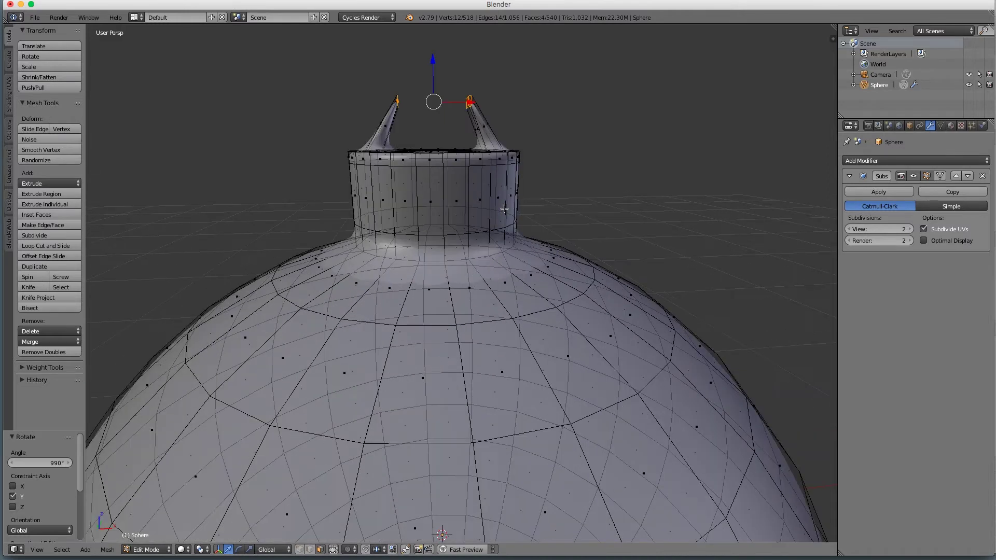
{"action": "scroll", "coordinate": [483, 267], "scroll_direction": "down", "scroll_amount": 1}
{"action": "left_click", "coordinate": [334, 549]}
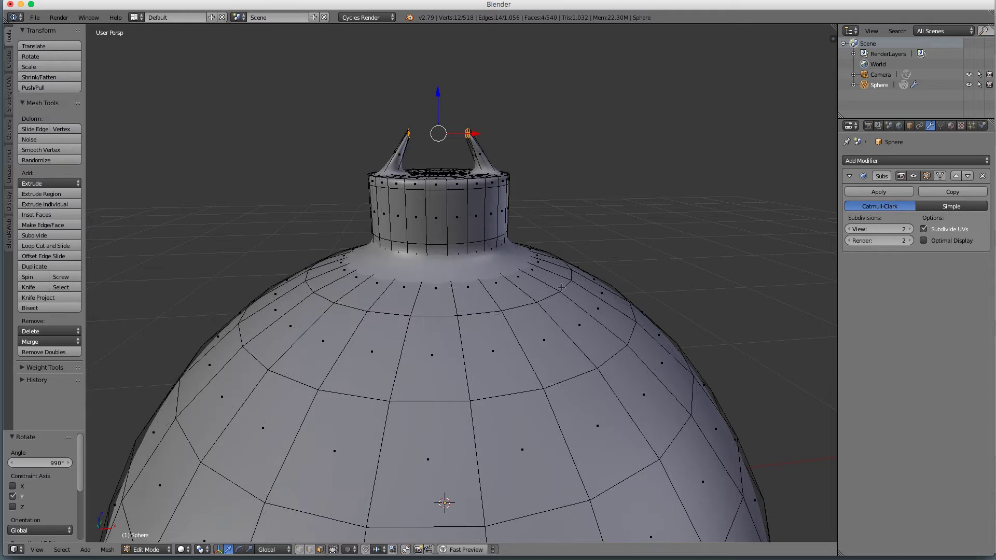
{"action": "scroll", "coordinate": [562, 270], "scroll_direction": "up", "scroll_amount": 1}
{"action": "middle_click_drag", "start_coordinate": [531, 185], "coordinate": [545, 285]}
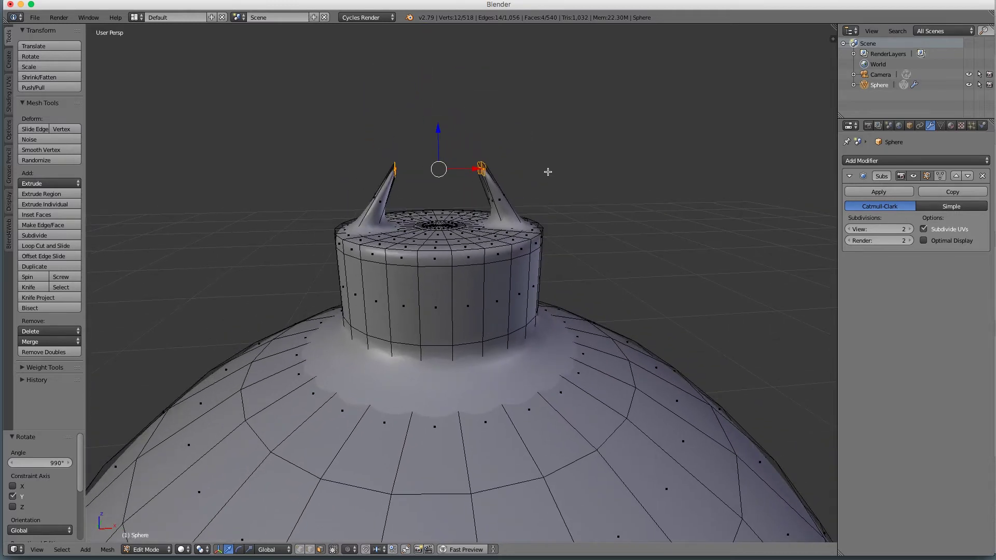
{"action": "key", "text": "space"}
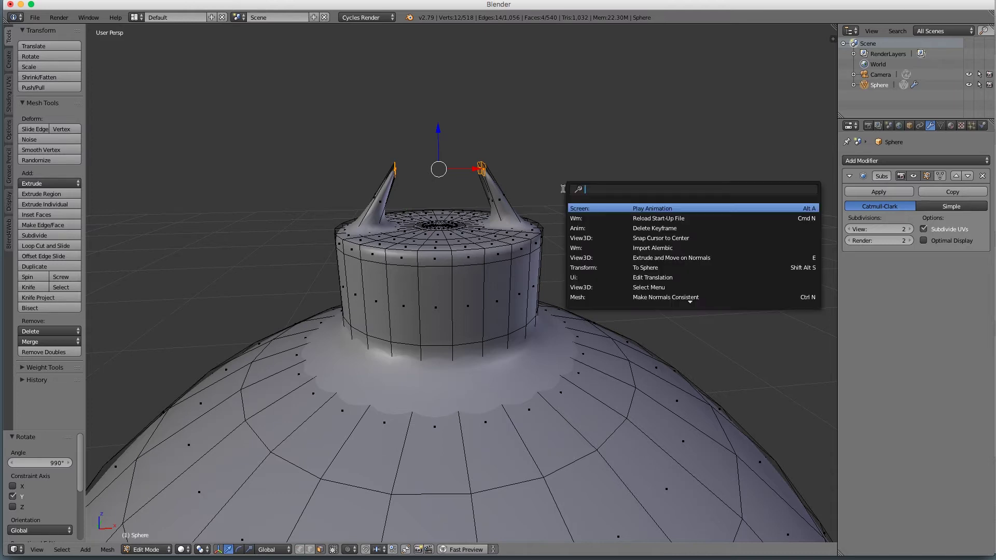
{"action": "key", "text": "Escape"}
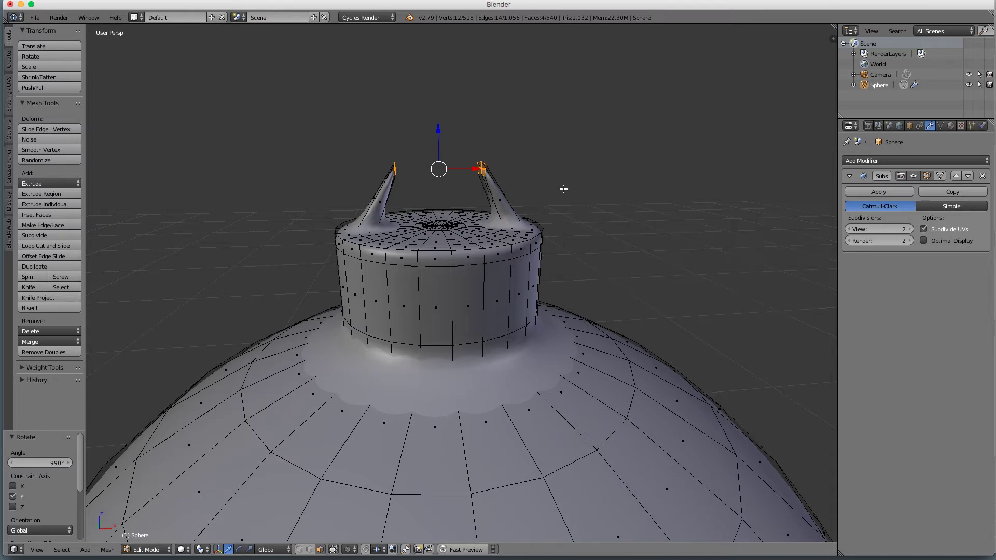
{"action": "key", "text": "space"}
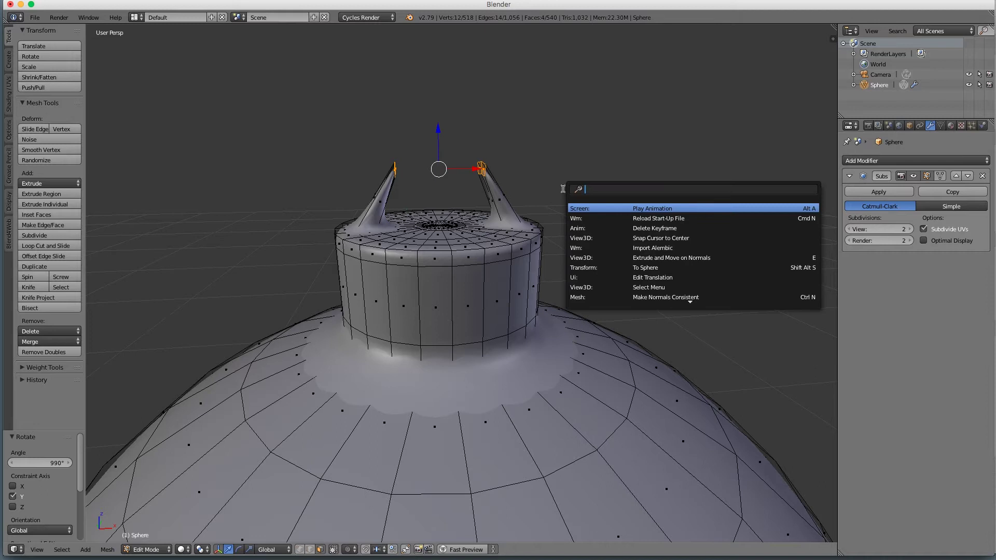
{"action": "type", "text": "brid"}
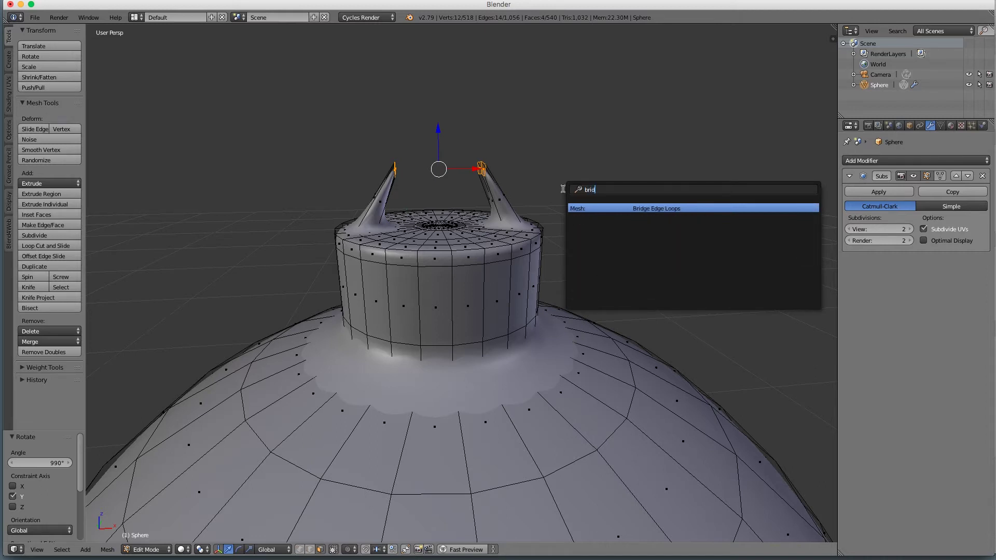
{"action": "key", "text": "Return"}
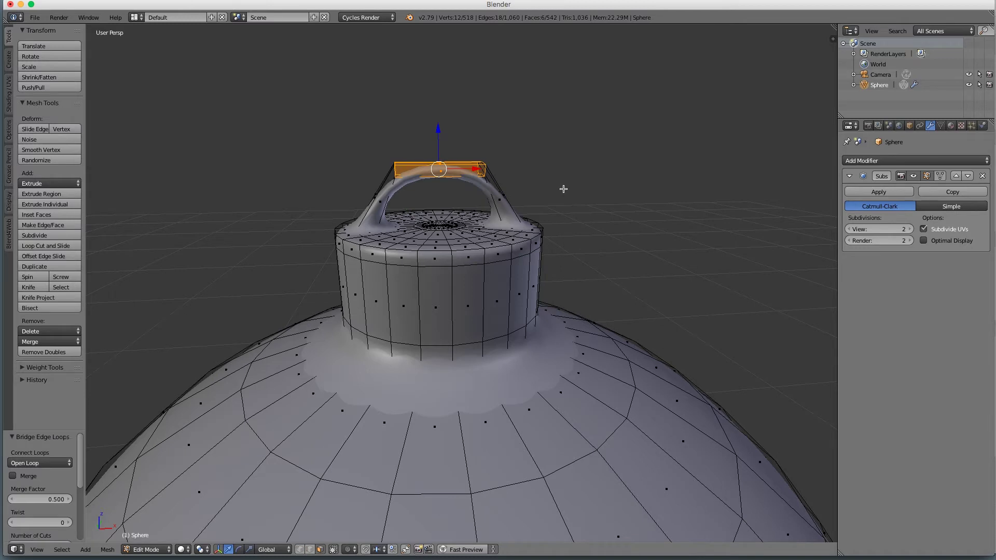
Thicken the bridged top section of the loop by scaling it about 1.8 along Z, and inspect it in Object Mode
{"action": "key", "text": "Tab"}
{"action": "key", "text": "Tab"}
{"action": "middle_click_drag", "start_coordinate": [546, 175], "coordinate": [516, 164]}
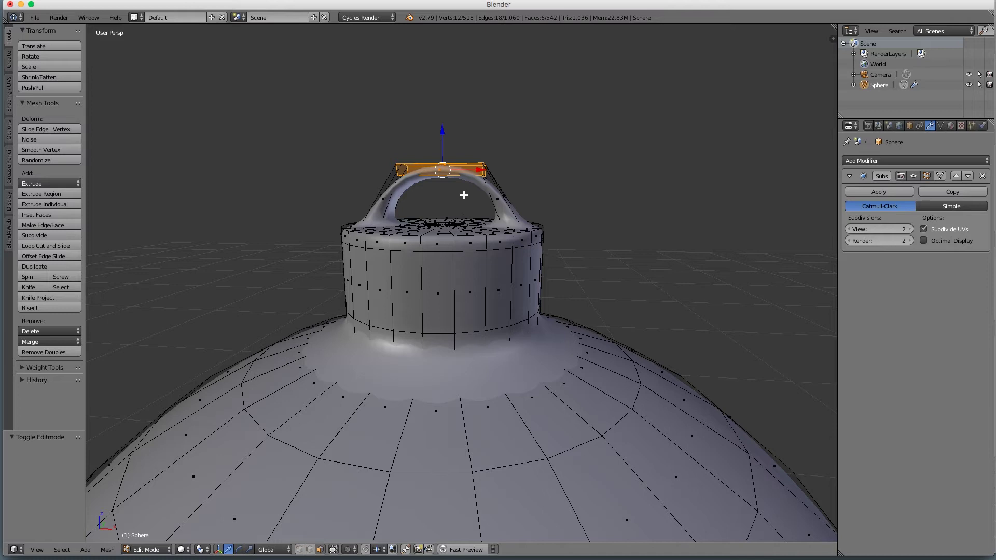
{"action": "middle_click_drag", "start_coordinate": [453, 183], "coordinate": [472, 194]}
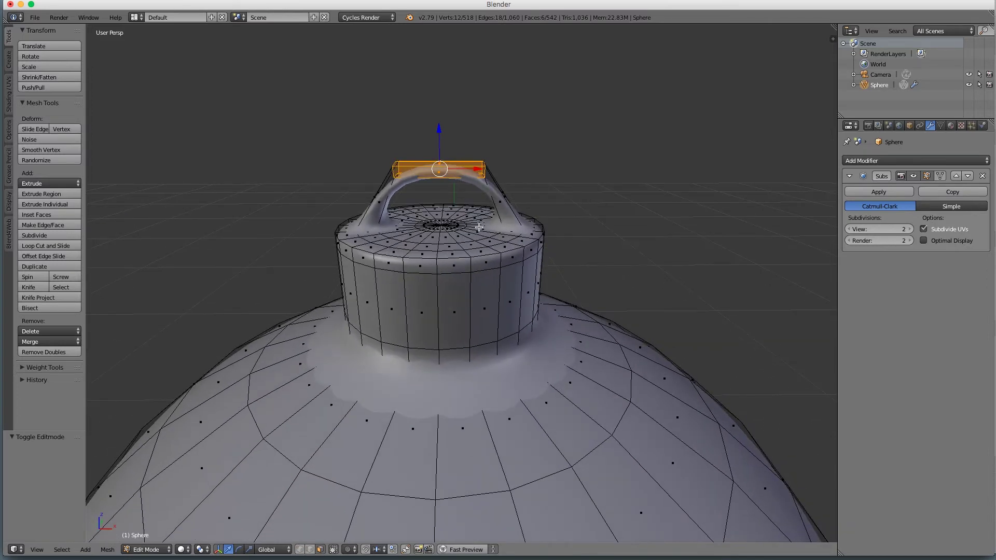
{"action": "key", "text": "s"}
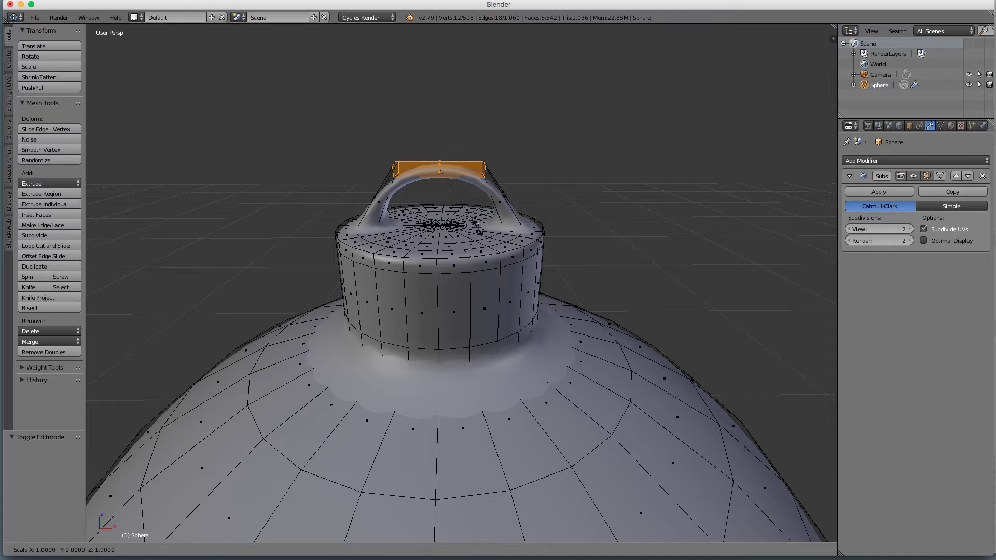
{"action": "key", "text": "z"}
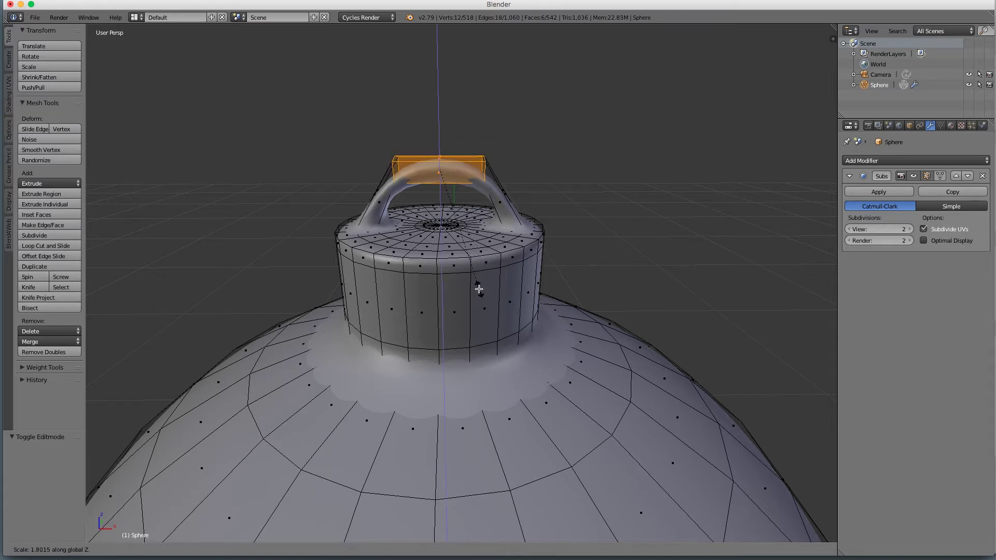
{"action": "left_click", "coordinate": [480, 290]}
{"action": "key", "text": "Tab"}
{"action": "mouse_move", "coordinate": [472, 239]}
{"action": "middle_mouse_down"}
{"action": "mouse_move", "coordinate": [482, 203]}
{"action": "mouse_move", "coordinate": [477, 226]}
{"action": "middle_mouse_up"}
Scale the loop's bridged top section down slightly along Z, and return to Object Mode to inspect the handle
{"action": "key", "text": "Tab"}
{"action": "key", "text": "s"}
{"action": "key", "text": "z"}
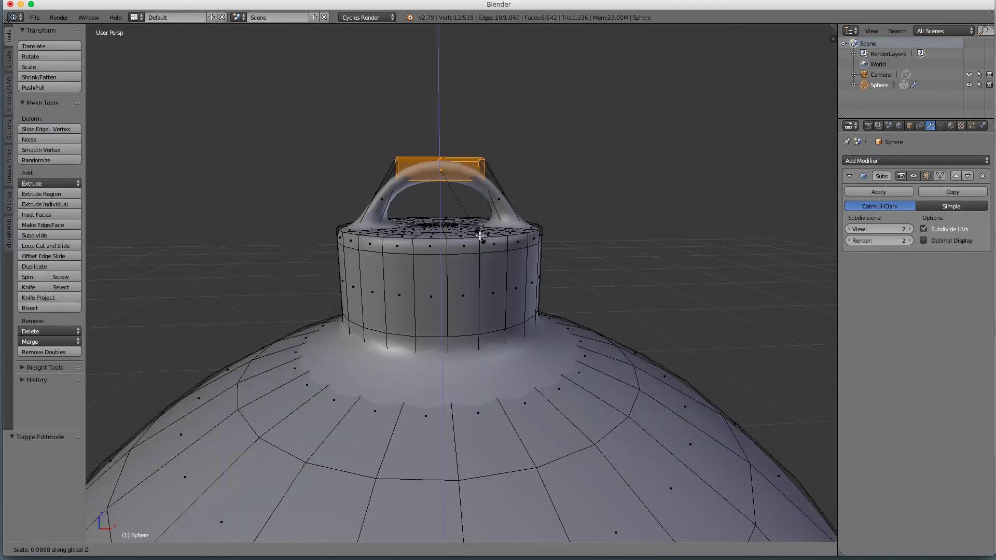
{"action": "left_click", "coordinate": [480, 226]}
{"action": "key", "text": "Tab"}
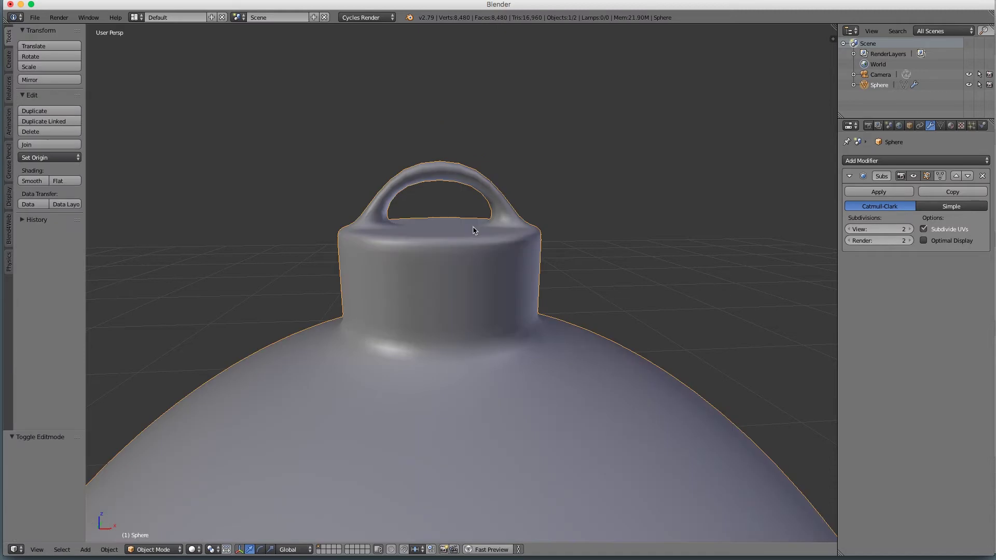
{"action": "middle_click_drag", "start_coordinate": [474, 224], "coordinate": [463, 261]}
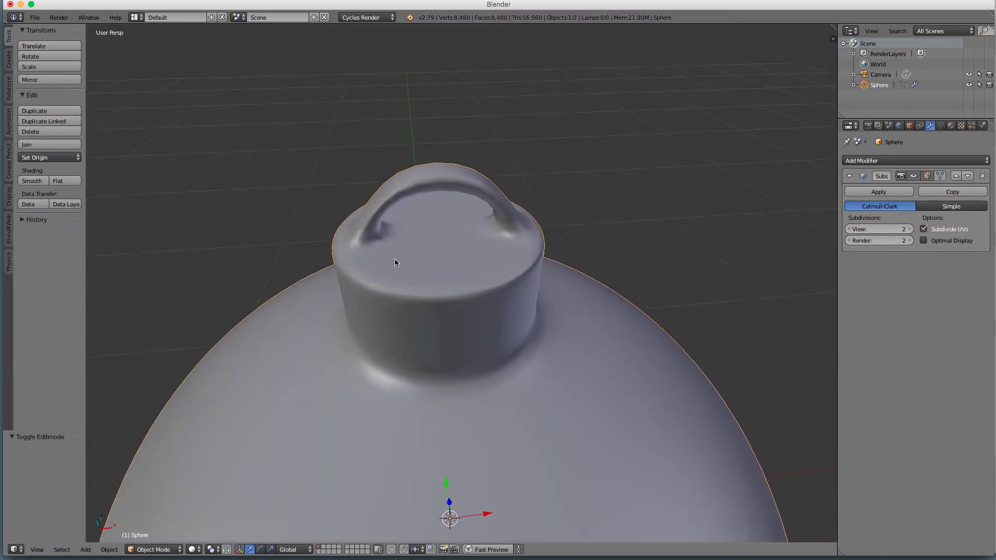
Reopen the sphere mesh in Edit Mode and switch from face selection to vertex selection
{"action": "key", "text": "Tab"}
{"action": "key", "text": "Tab"}
{"action": "key", "text": "Tab"}
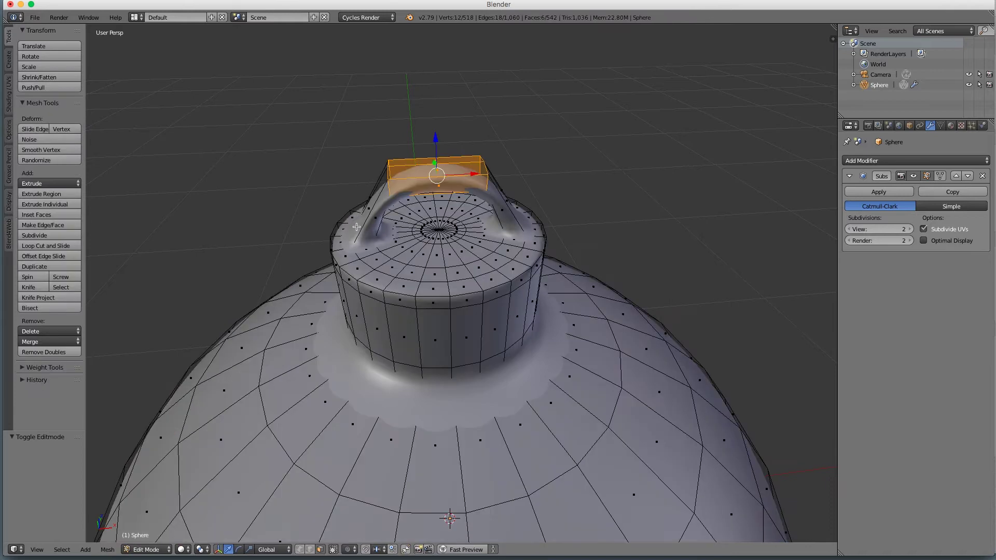
{"action": "left_click", "coordinate": [300, 549]}
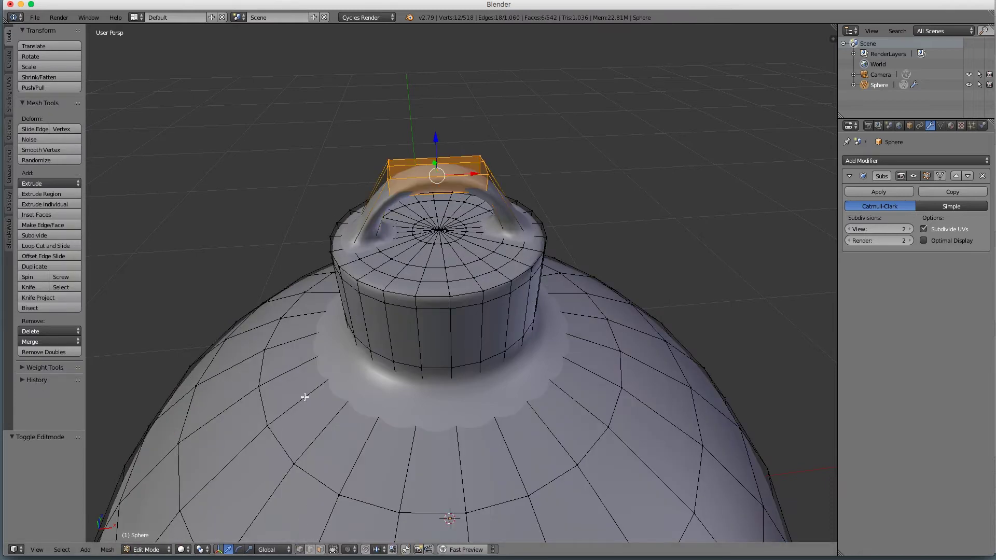
{"action": "key", "text": "ctrl+r"}
{"action": "left_click", "coordinate": [365, 220]}
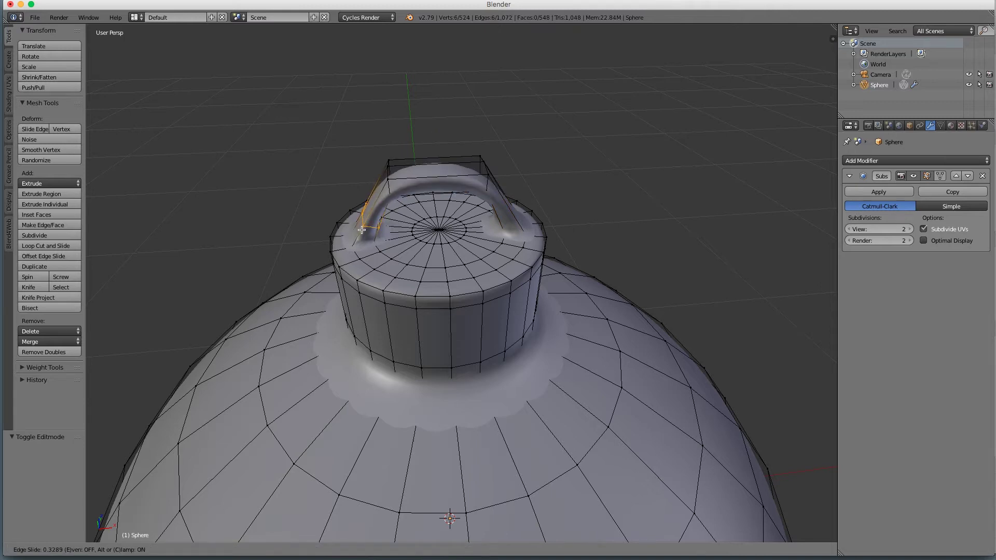
{"action": "left_click", "coordinate": [362, 226]}
{"action": "key", "text": "ctrl+z"}
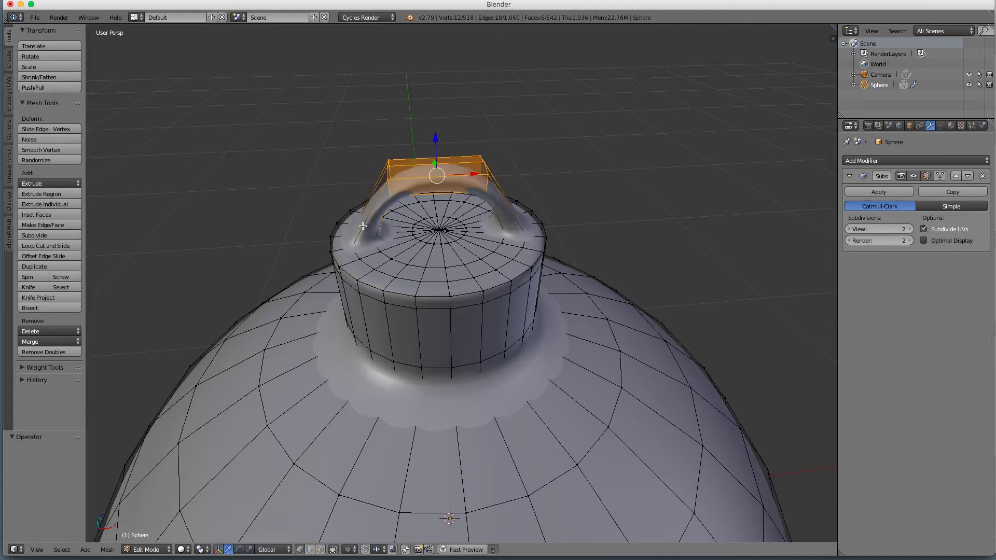
{"action": "key", "text": "ctrl+r"}
{"action": "left_click", "coordinate": [367, 217]}
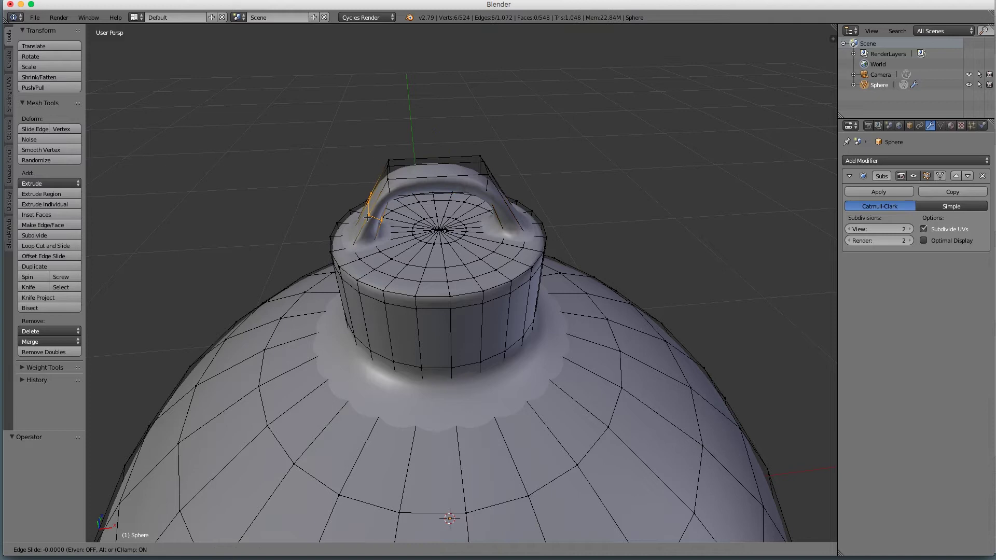
{"action": "left_click", "coordinate": [362, 237]}
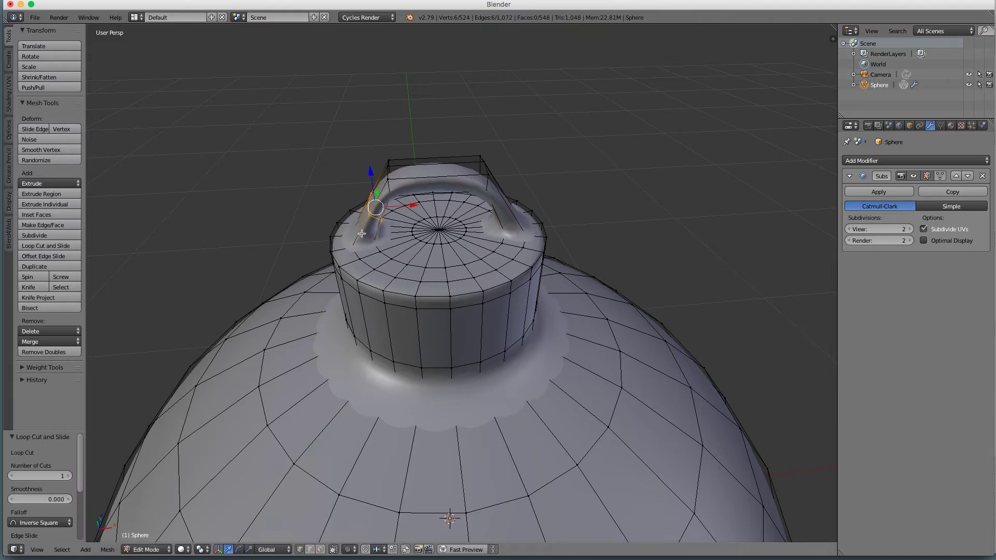
{"action": "key", "text": "a"}
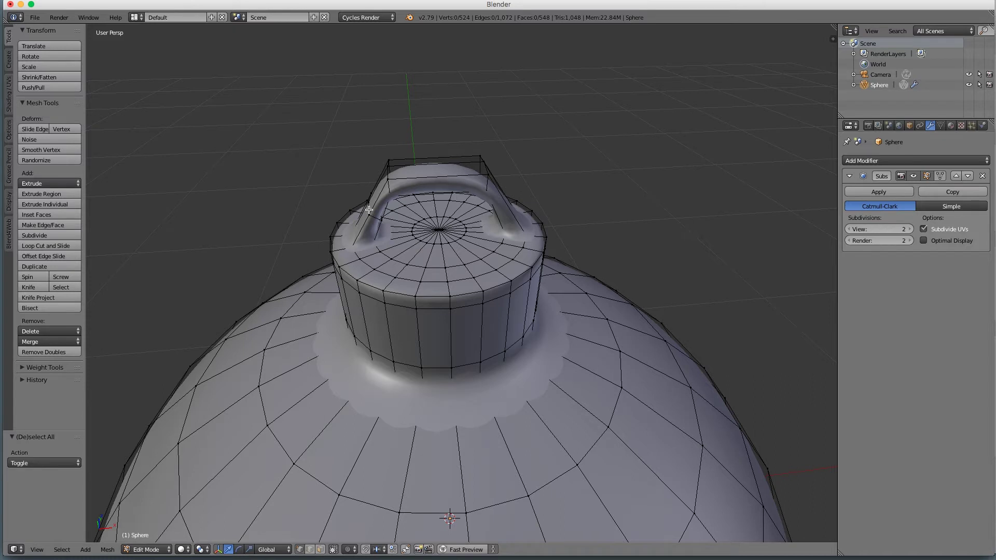
{"action": "right_click", "coordinate": [367, 209], "text": "alt"}
{"action": "key", "text": "a"}
{"action": "right_click", "coordinate": [370, 217], "text": "alt"}
{"action": "key", "text": "a"}
{"action": "right_click", "coordinate": [376, 219], "text": "alt"}
{"action": "key", "text": "ctrl+z"}
{"action": "key", "text": "ctrl+z"}
{"action": "key", "text": "ctrl+z"}
{"action": "key", "text": "ctrl+z"}
{"action": "key", "text": "ctrl+z"}
{"action": "key", "text": "ctrl+z"}
{"action": "key", "text": "ctrl+z"}
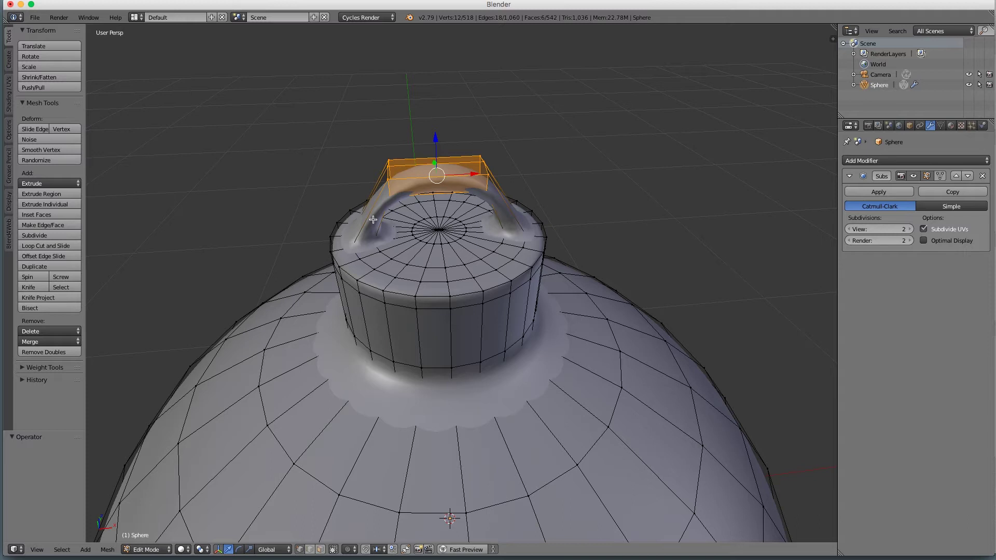
Clear the selection and add one loop cut around the handle's -X leg, sliding it about 0.54 toward the neck
{"action": "key", "text": "a"}
{"action": "middle_click_drag", "start_coordinate": [397, 224], "coordinate": [394, 200]}
{"action": "key", "text": "ctrl+r"}
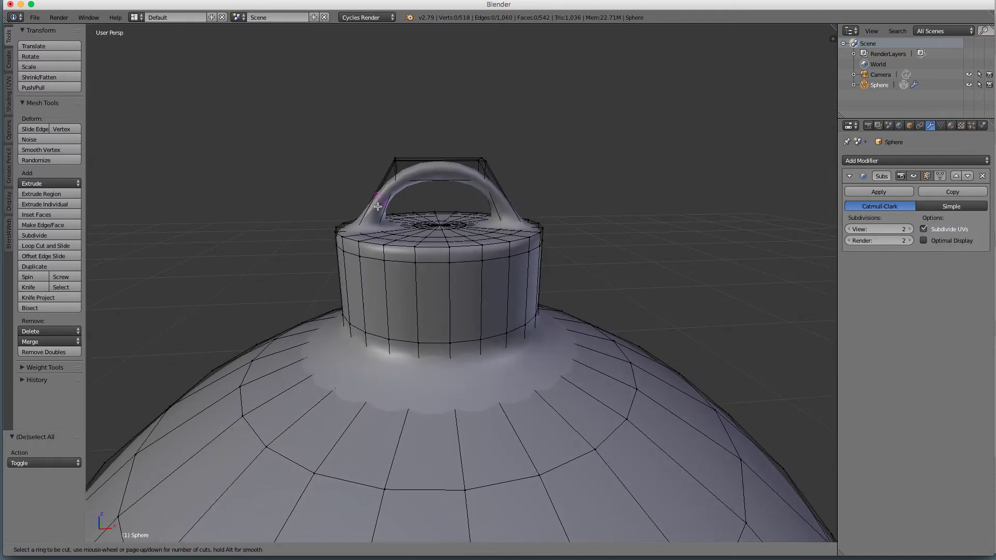
{"action": "left_click", "coordinate": [375, 199]}
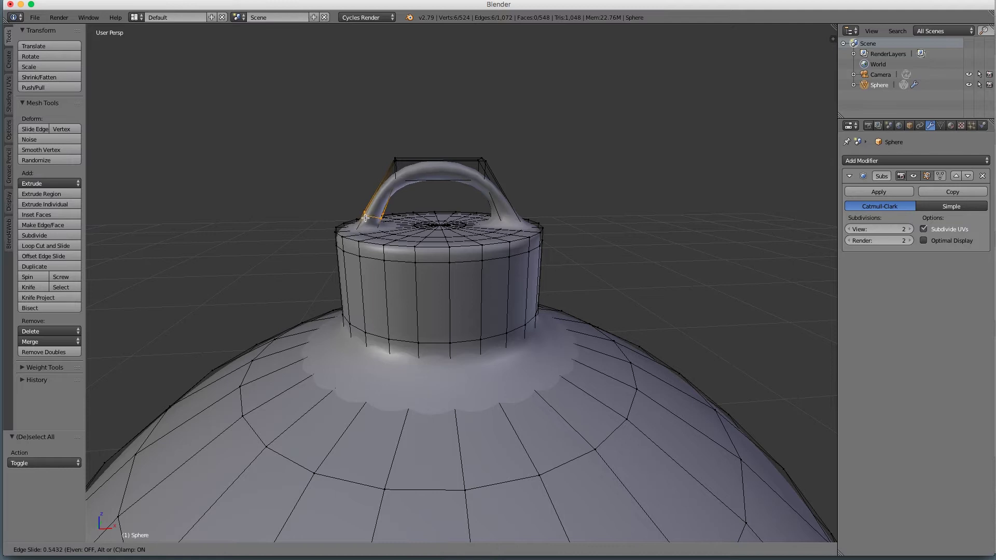
{"action": "left_click", "coordinate": [366, 218]}
Add a matching loop cut around the handle's +X leg, slid slightly toward the neck, and inspect the handle in Object Mode
{"action": "key", "text": "ctrl+r"}
{"action": "left_click", "coordinate": [495, 205]}
{"action": "left_click", "coordinate": [499, 211]}
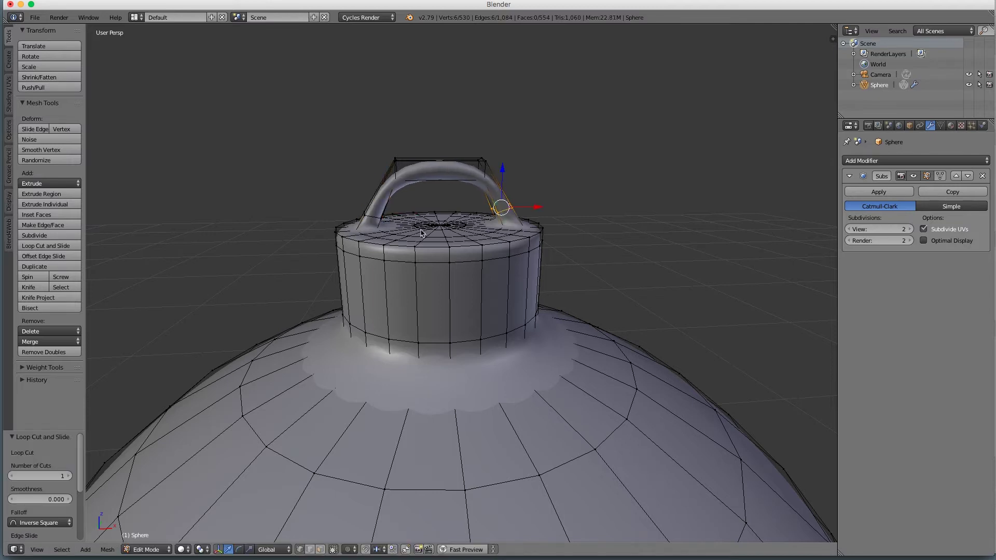
{"action": "key", "text": "Tab"}
{"action": "middle_click_drag", "start_coordinate": [388, 231], "coordinate": [382, 243]}
{"action": "scroll", "coordinate": [442, 237], "scroll_direction": "down", "scroll_amount": 1}
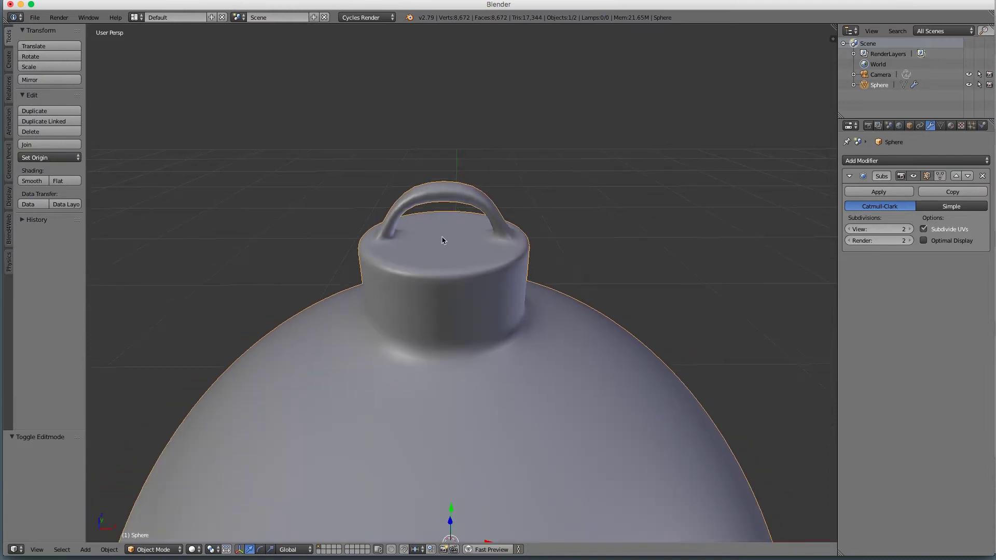
{"action": "scroll", "coordinate": [452, 235], "scroll_direction": "down", "scroll_amount": 2}
{"action": "middle_click_drag", "start_coordinate": [458, 237], "coordinate": [404, 239]}
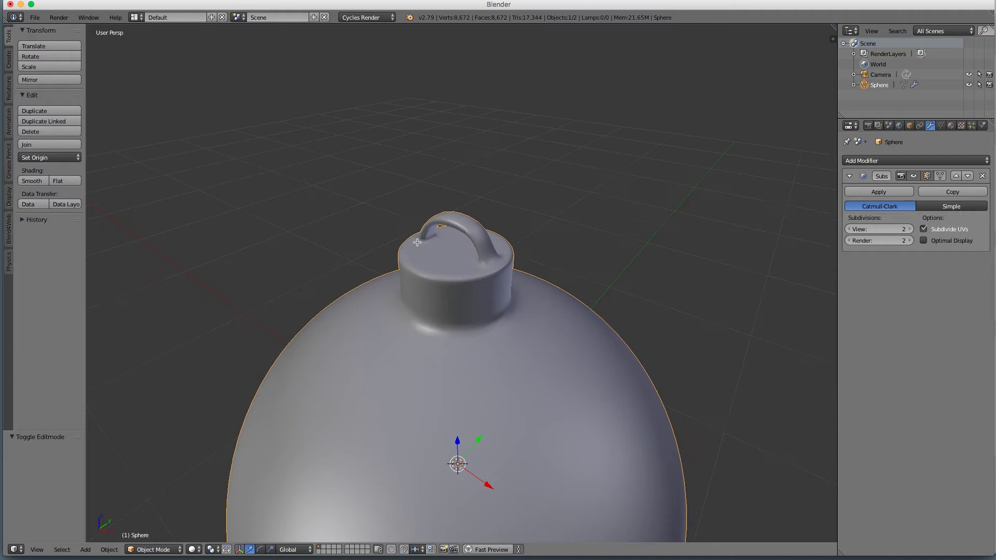
Select the handle's two leg loops and two upper corner loops in Edit Mode and scale them about 0.85 along Y
{"action": "key", "text": "Tab"}
{"action": "key", "text": "a"}
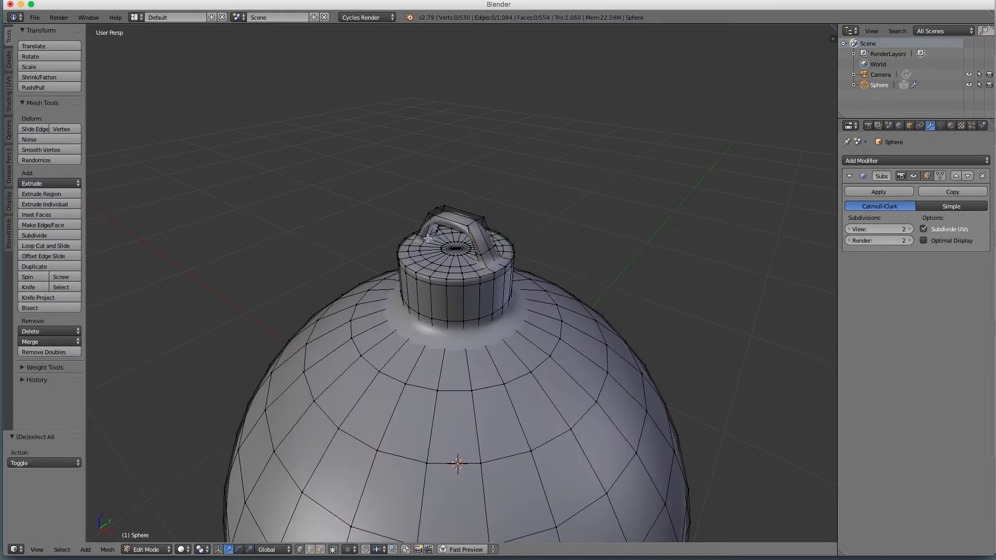
{"action": "right_click", "coordinate": [420, 237], "text": "alt"}
{"action": "middle_click_drag", "start_coordinate": [449, 228], "coordinate": [443, 180]}
{"action": "scroll", "coordinate": [455, 244], "scroll_direction": "up", "scroll_amount": 1}
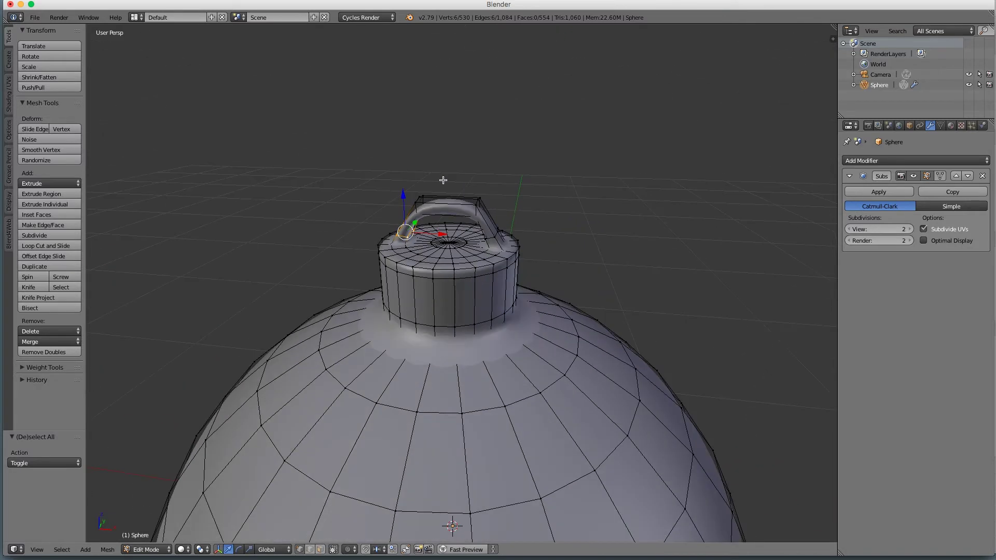
{"action": "right_click", "coordinate": [416, 198], "text": "alt+shift"}
{"action": "right_click", "coordinate": [479, 199], "text": "alt+shift"}
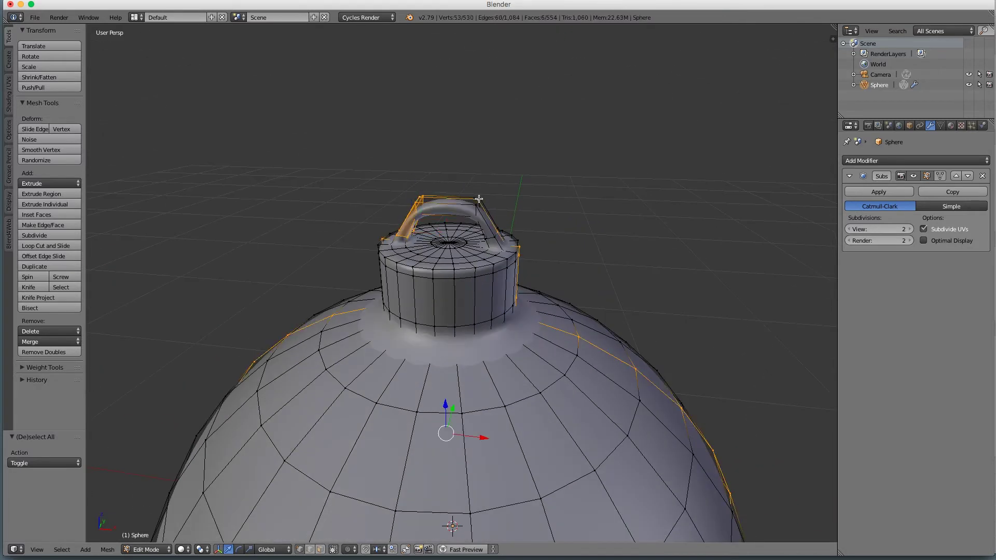
{"action": "key", "text": "super+z"}
{"action": "right_click", "coordinate": [475, 208], "text": "alt+shift"}
{"action": "middle_click_drag", "start_coordinate": [497, 228], "coordinate": [479, 231]}
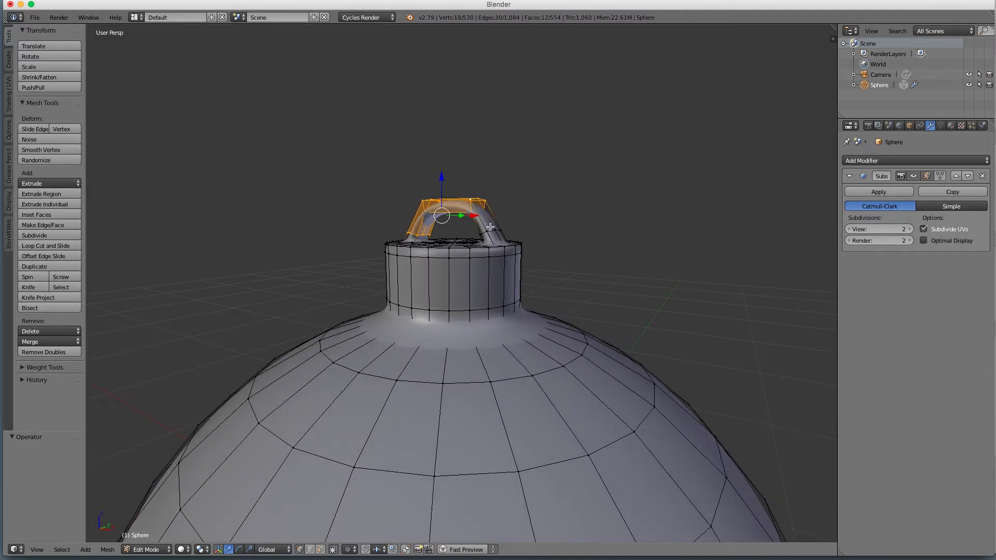
{"action": "right_click", "coordinate": [489, 230], "text": "alt+shift"}
{"action": "middle_click_drag", "start_coordinate": [523, 210], "coordinate": [470, 244]}
{"action": "key", "text": "s"}
{"action": "key", "text": "y"}
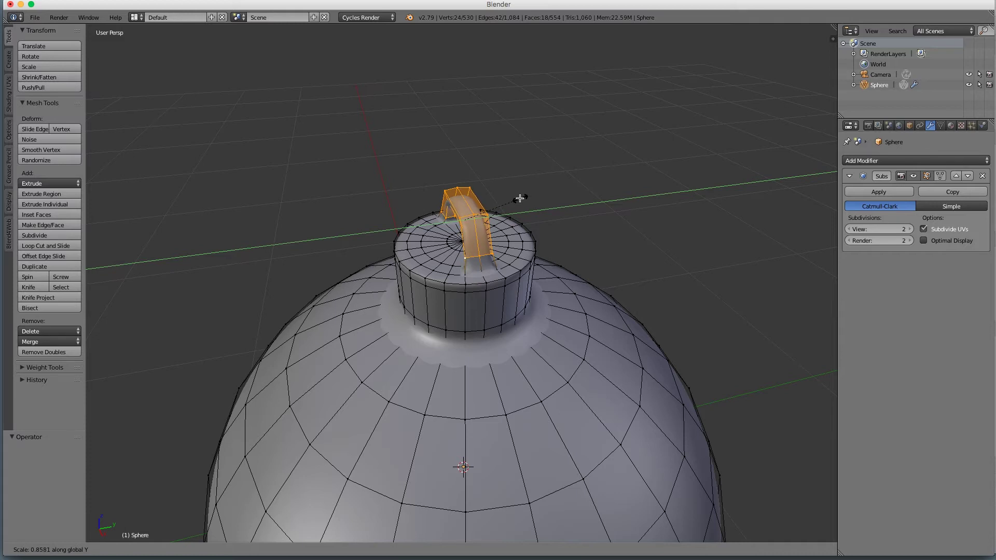
{"action": "left_click", "coordinate": [519, 198]}
Deselect the two lower leg loops, scale the remaining top section down slightly along Y, and check the shape in Object Mode
{"action": "right_click", "coordinate": [473, 254], "text": "alt+shift"}
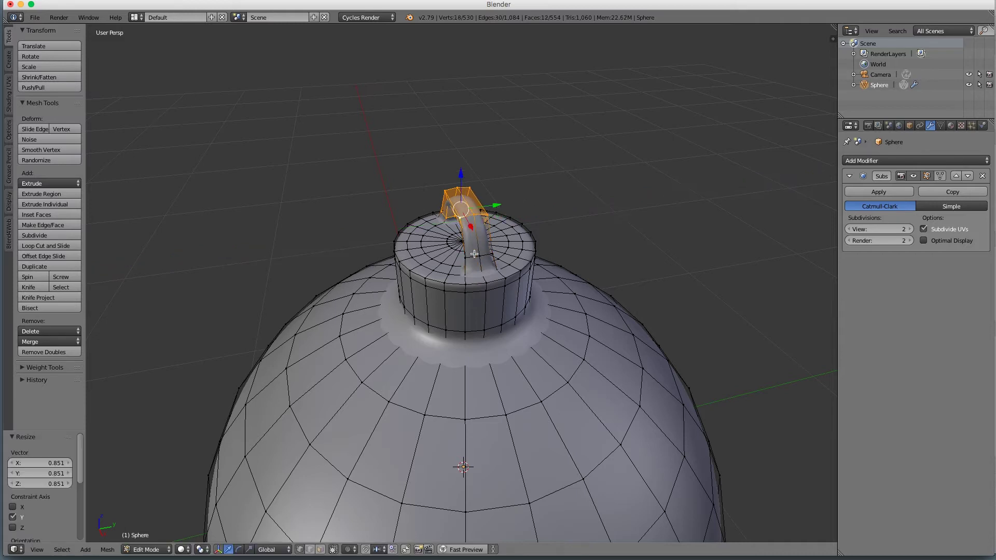
{"action": "middle_click_drag", "start_coordinate": [456, 249], "coordinate": [410, 232]}
{"action": "right_click", "coordinate": [416, 231], "text": "alt+shift"}
{"action": "key", "text": "ctrl+z"}
{"action": "right_click", "coordinate": [418, 229], "text": "alt+shift"}
{"action": "middle_click_drag", "start_coordinate": [544, 205], "coordinate": [493, 240]}
{"action": "key", "text": "s"}
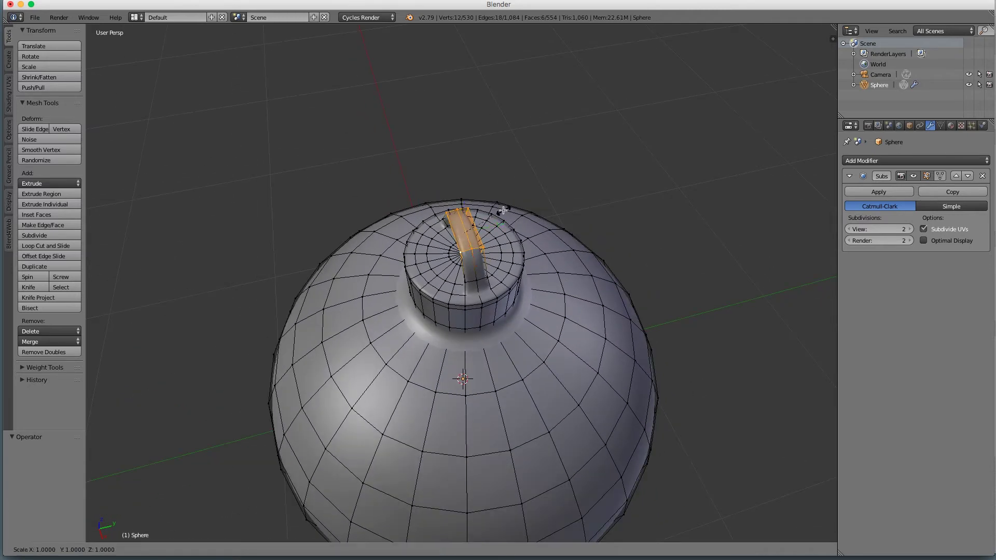
{"action": "key", "text": "y"}
{"action": "left_click", "coordinate": [501, 212]}
{"action": "middle_click_drag", "start_coordinate": [501, 231], "coordinate": [567, 193]}
{"action": "key", "text": "Tab"}
{"action": "key", "text": "Tab"}
{"action": "key", "text": "Tab"}
{"action": "key", "text": "Tab"}
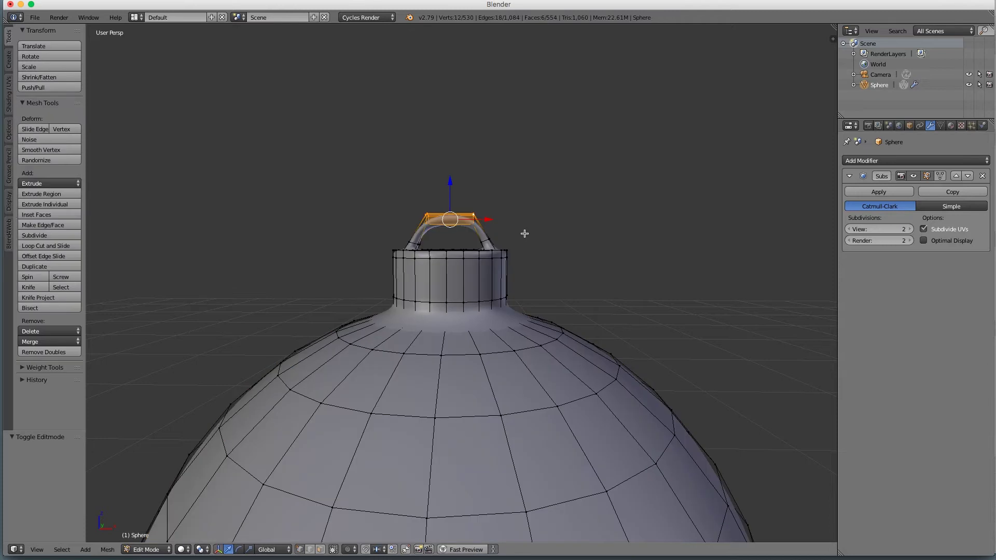
Select only the handle's upper -X corner loop and rotate it slightly about the global Y axis
{"action": "key", "text": "a"}
{"action": "right_click", "coordinate": [428, 221], "text": "alt"}
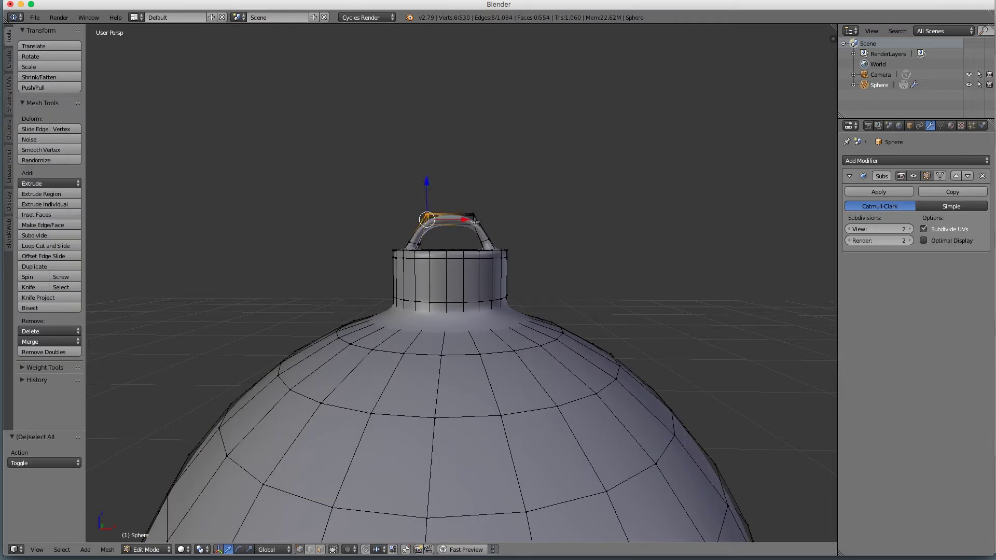
{"action": "key", "text": "r"}
{"action": "key", "text": "y"}
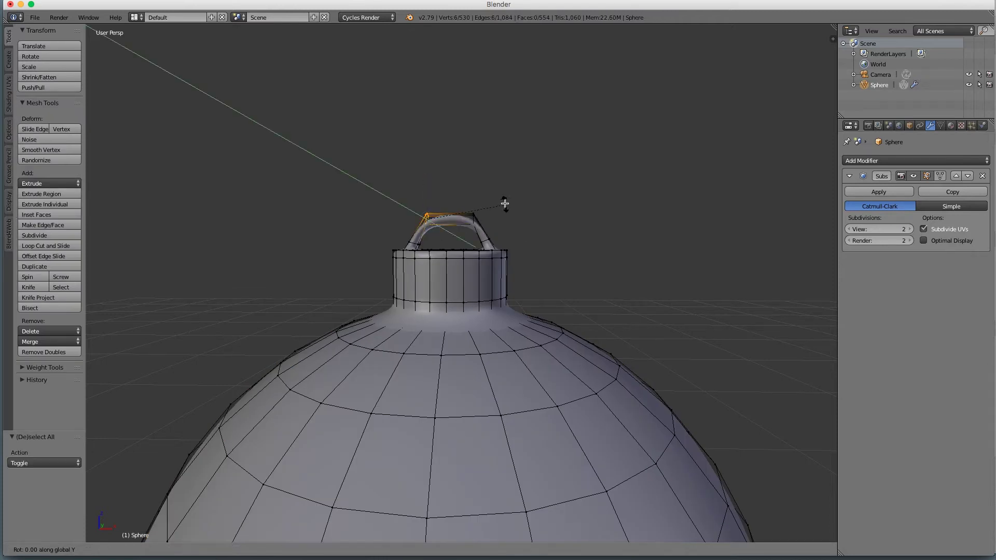
{"action": "left_click", "coordinate": [502, 193]}
Select only the upper +X corner loop, rotate it about 16° around Y, and inspect the arch in Object Mode
{"action": "key", "text": "a"}
{"action": "right_click", "coordinate": [474, 220], "text": "alt"}
{"action": "key", "text": "a"}
{"action": "right_click", "coordinate": [473, 220], "text": "alt"}
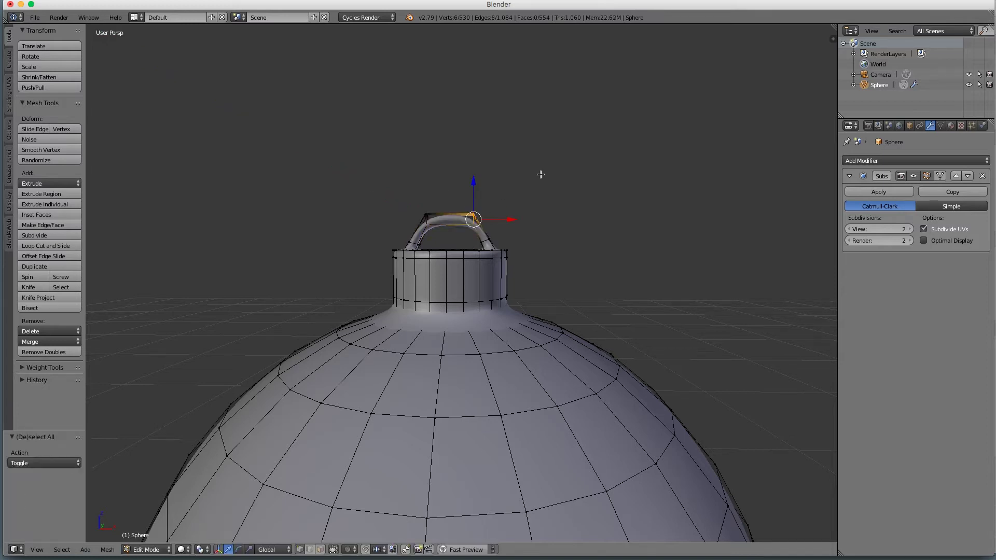
{"action": "key", "text": "r"}
{"action": "key", "text": "y"}
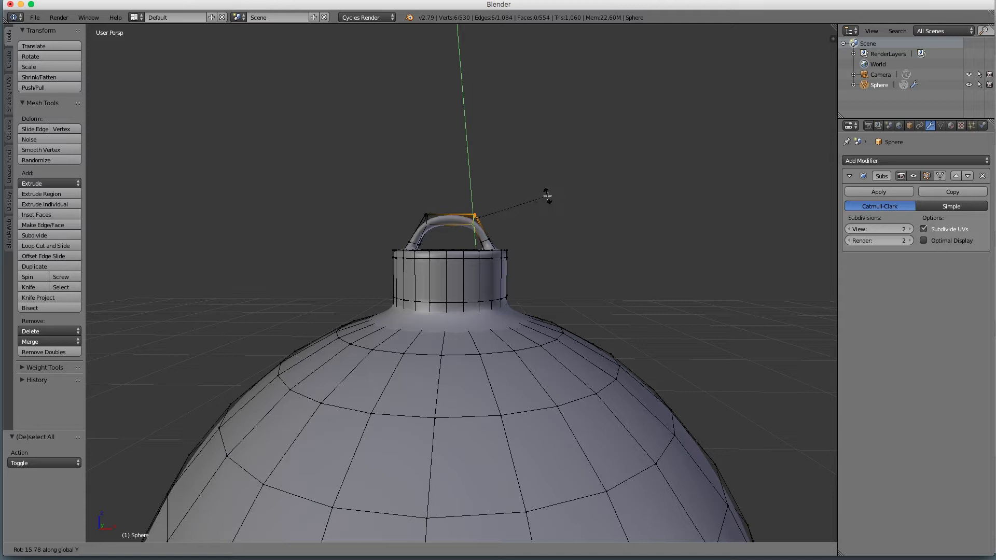
{"action": "left_click", "coordinate": [547, 196]}
{"action": "key", "text": "Tab"}
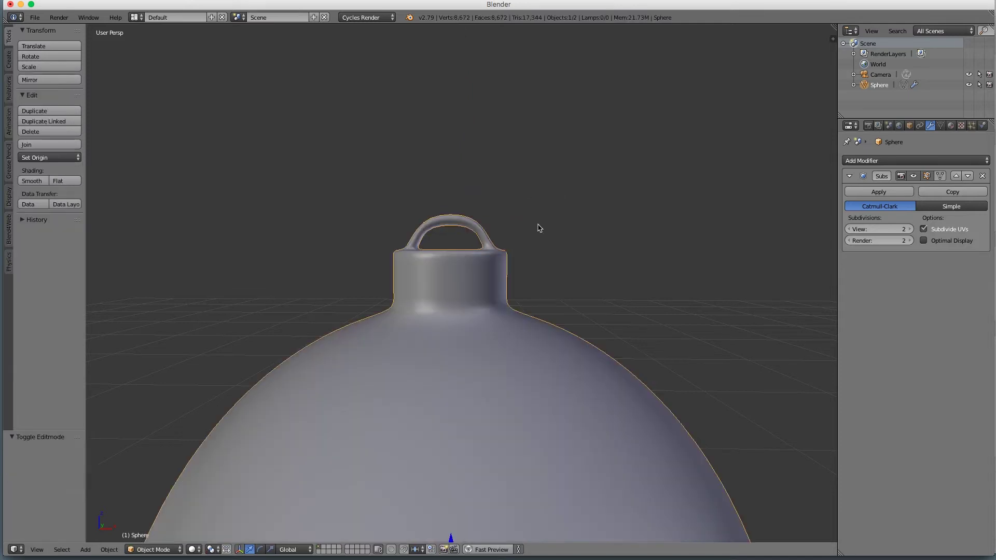
{"action": "middle_click_drag", "start_coordinate": [540, 228], "coordinate": [529, 245]}
Try to narrow the handle's top section by scaling both upper corner loops along X, and undo it after inspection
{"action": "key", "text": "Tab"}
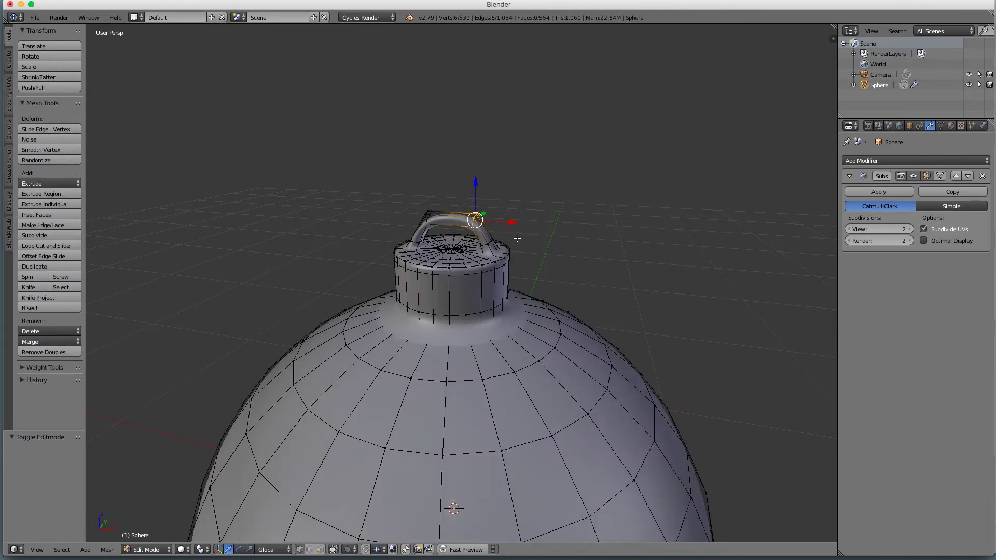
{"action": "scroll", "coordinate": [456, 189], "scroll_direction": "up", "scroll_amount": 2}
{"action": "right_click", "coordinate": [413, 194], "text": "alt+shift"}
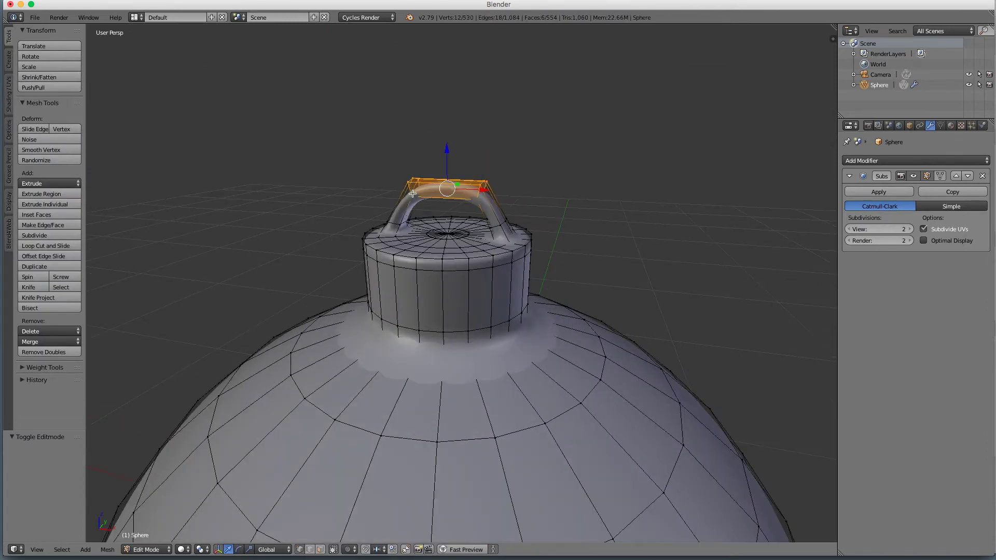
{"action": "key", "text": "s"}
{"action": "key", "text": "x"}
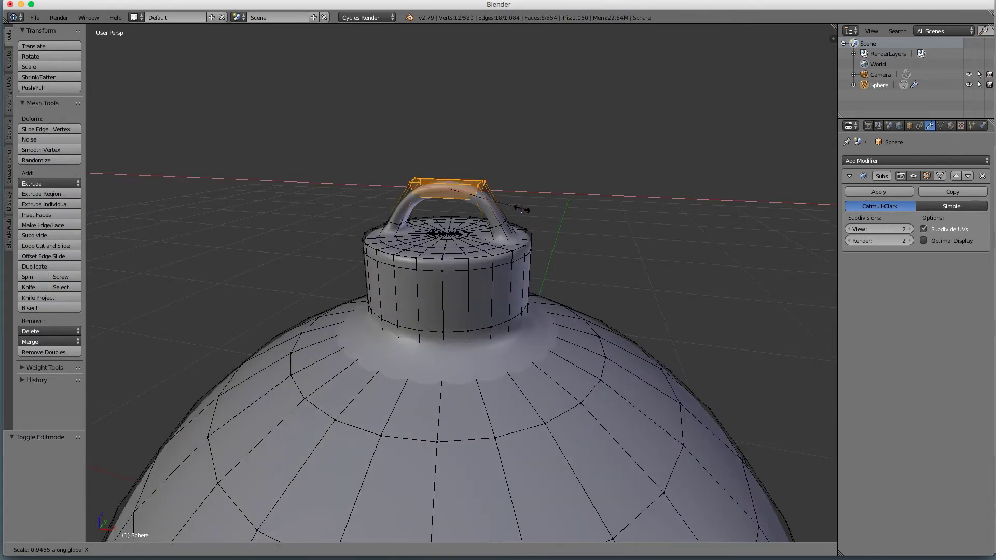
{"action": "left_click", "coordinate": [513, 207]}
{"action": "key", "text": "Tab"}
{"action": "middle_click_drag", "start_coordinate": [515, 211], "coordinate": [543, 201]}
{"action": "key", "text": "ctrl+z"}
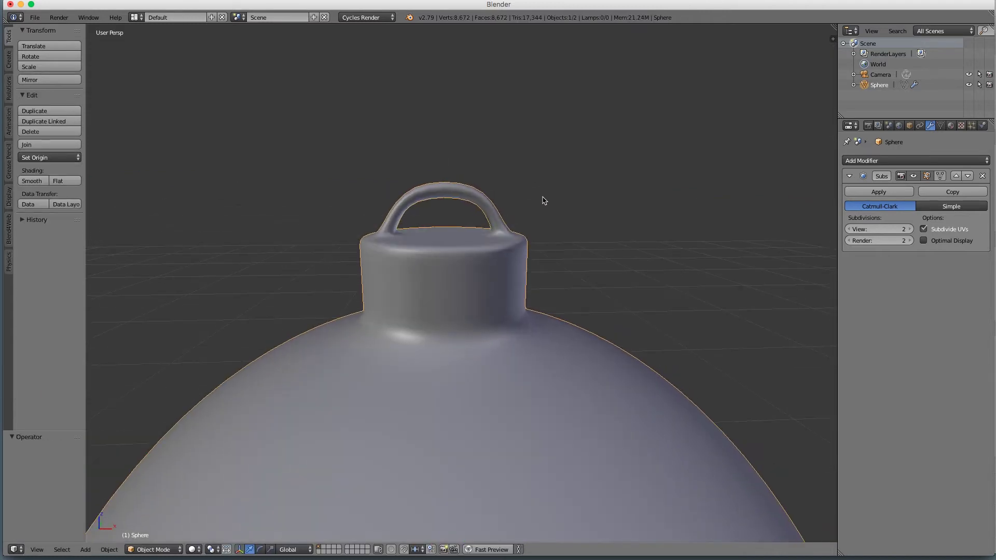
Add a centered loop cut across the handle's top section and raise it 0.010 along Z
{"action": "key", "text": "Tab"}
{"action": "key", "text": "ctrl+r"}
{"action": "left_click", "coordinate": [447, 180]}
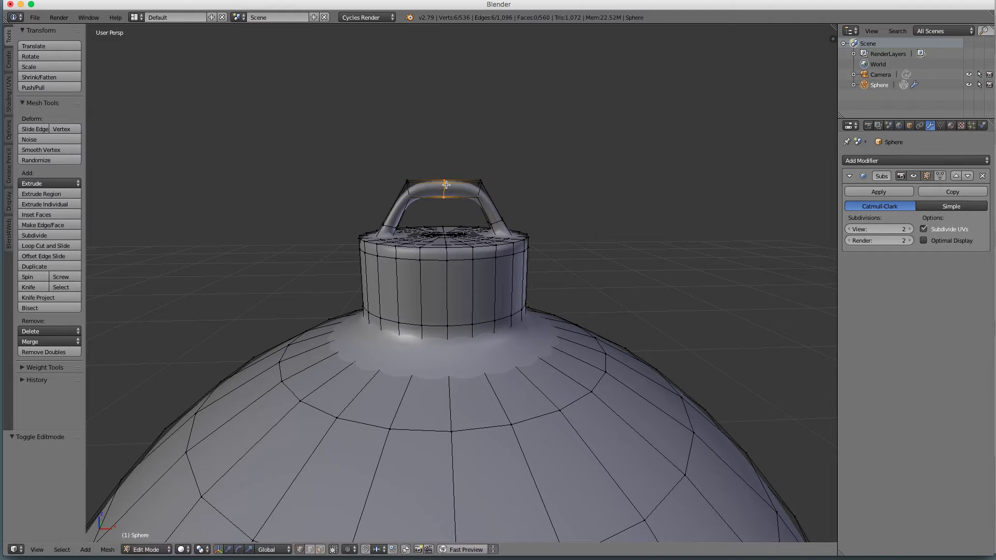
{"action": "left_click", "coordinate": [446, 178]}
{"action": "left_click_drag", "start_coordinate": [444, 170], "coordinate": [445, 164]}
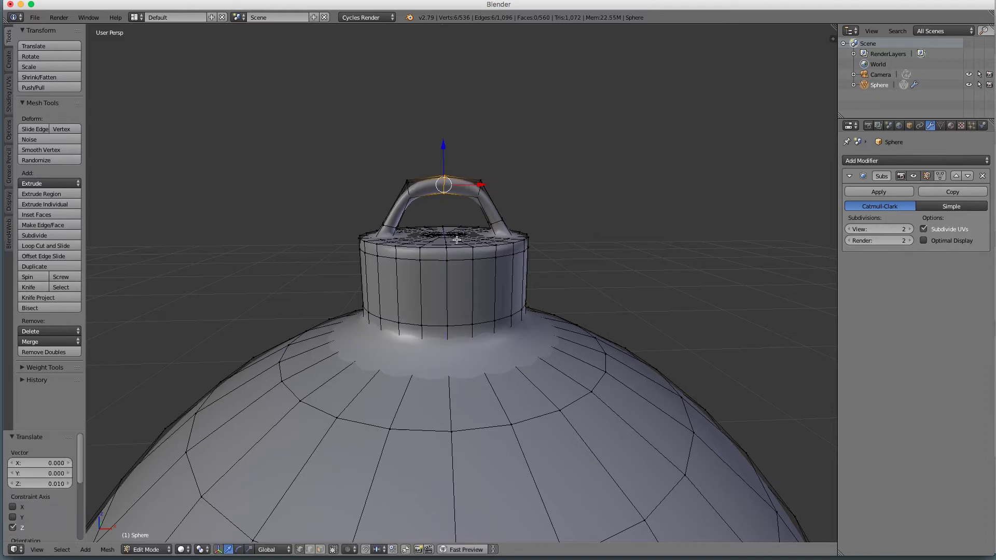
Scale the handle's new center loop to about 0.83 along Z
{"action": "key", "text": "s"}
{"action": "key", "text": "z"}
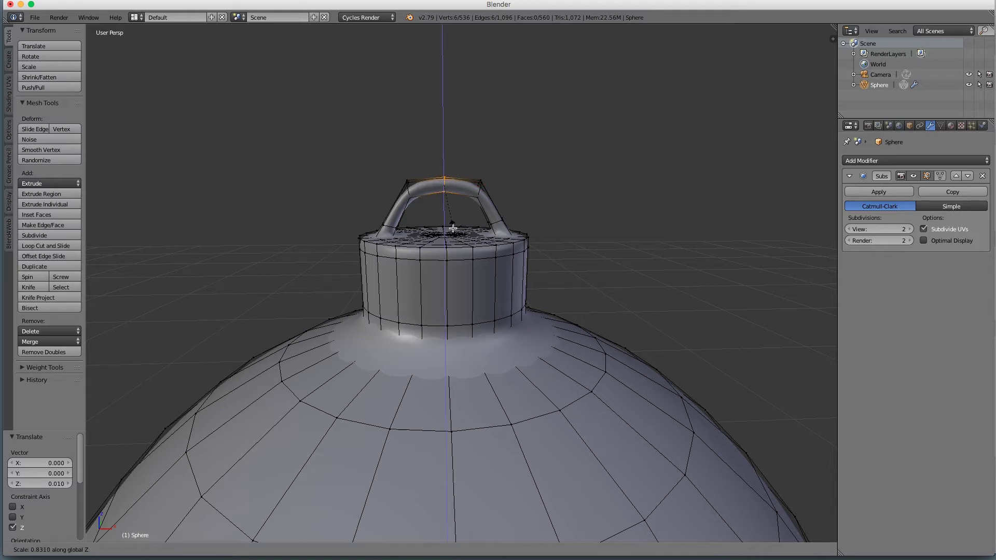
{"action": "left_click", "coordinate": [453, 228]}
{"action": "left_click_drag", "start_coordinate": [443, 167], "coordinate": [443, 167]}
Add both upper corner loops to the selection, lower the whole top section slightly along Z, and inspect it in Object Mode
{"action": "right_click", "coordinate": [407, 190], "text": "alt+shift"}
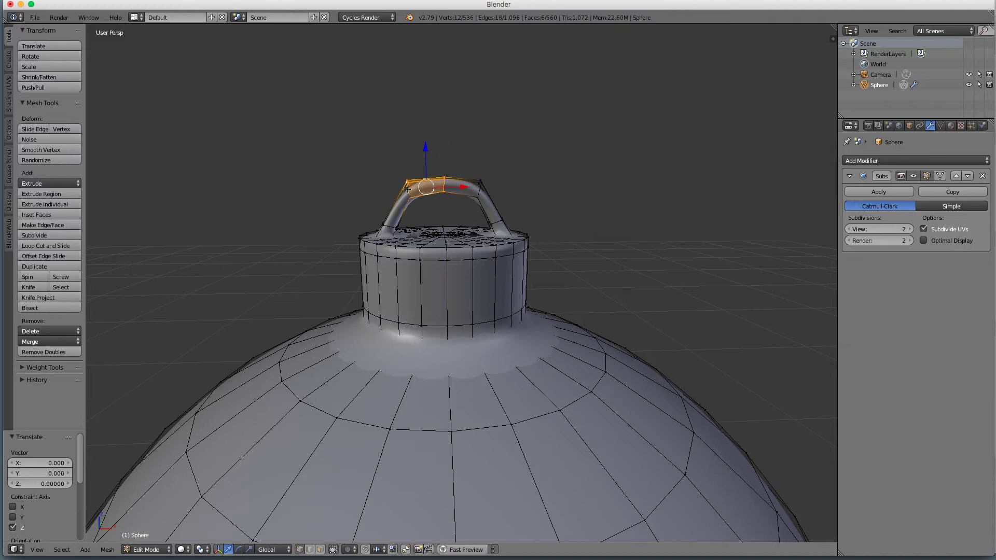
{"action": "right_click", "coordinate": [480, 187], "text": "alt+shift"}
{"action": "left_click_drag", "start_coordinate": [444, 153], "coordinate": [444, 158]}
{"action": "key", "text": "Tab"}
{"action": "middle_click_drag", "start_coordinate": [509, 222], "coordinate": [501, 243]}
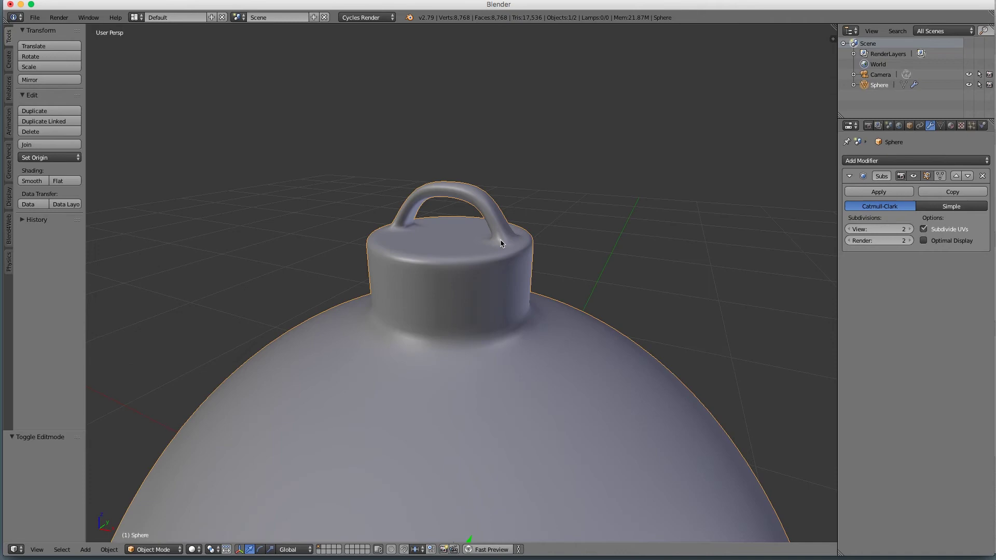
Inspect the handle and the complete ornament from several angles in wireframe, edit and shaded display
{"action": "key", "text": "z"}
{"action": "mouse_move", "coordinate": [449, 197]}
{"action": "middle_mouse_down"}
{"action": "mouse_move", "coordinate": [450, 248]}
{"action": "mouse_move", "coordinate": [491, 173]}
{"action": "mouse_move", "coordinate": [502, 187]}
{"action": "middle_mouse_up"}
{"action": "key", "text": "z"}
{"action": "key", "text": "Tab"}
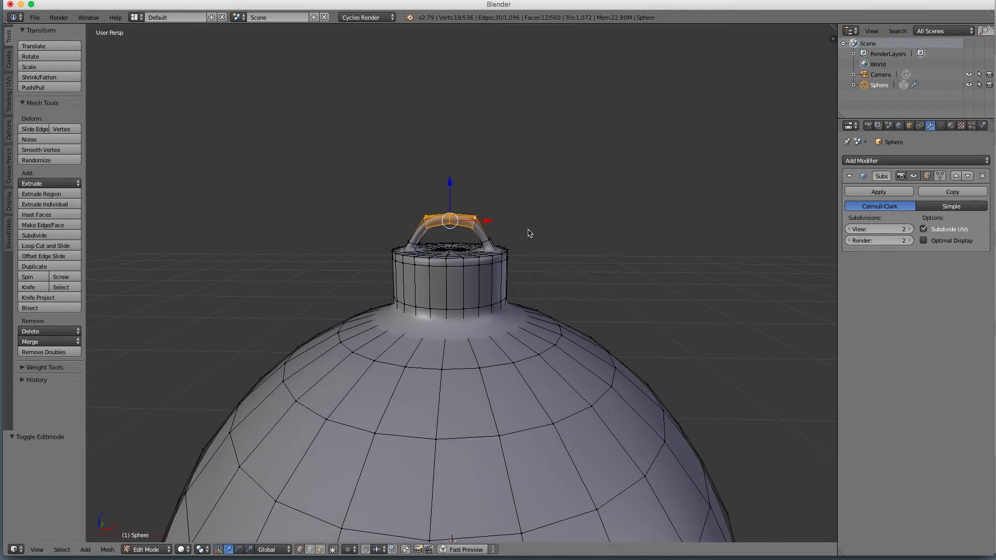
{"action": "key", "text": "Tab"}
{"action": "middle_click_drag", "start_coordinate": [533, 231], "coordinate": [599, 379]}
{"action": "scroll", "coordinate": [552, 399], "scroll_direction": "down", "scroll_amount": 3}
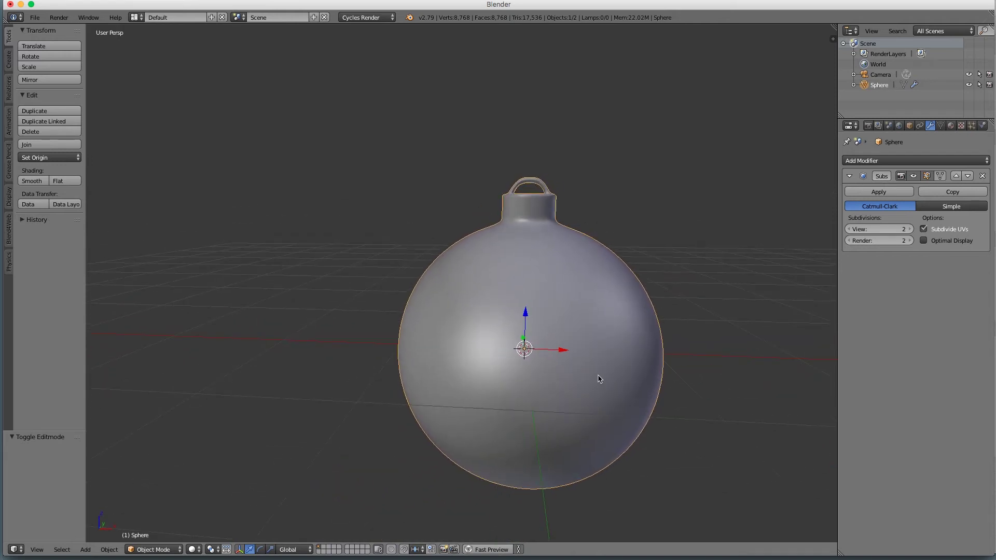
Set the 3D view's lens to 60 and check the ornament's perspective
{"action": "key", "text": "n"}
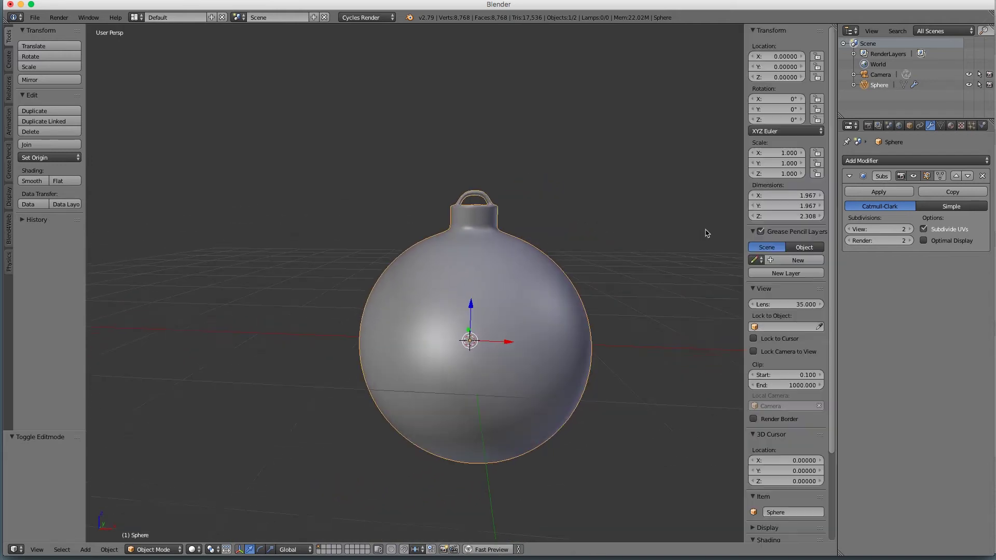
{"action": "key", "text": "n"}
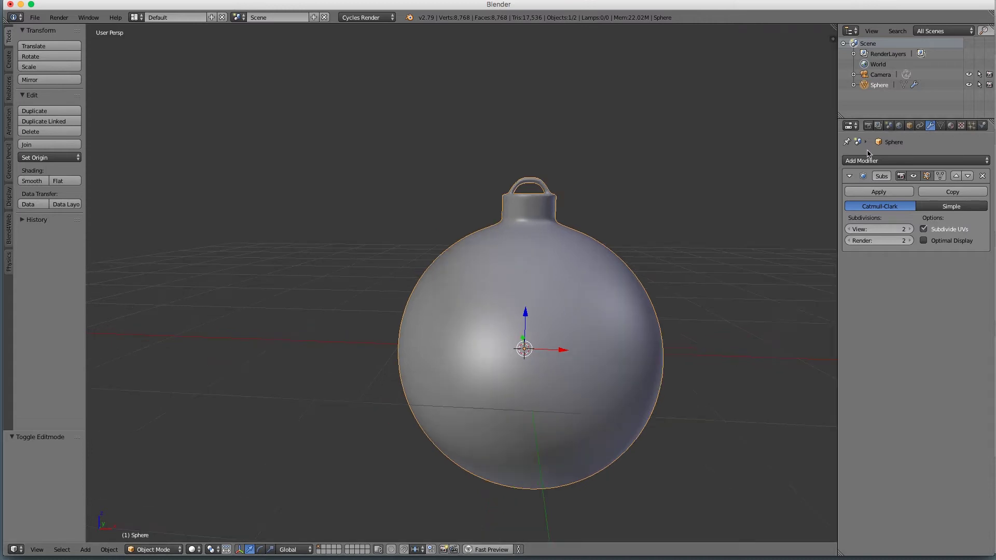
{"action": "key", "text": "n"}
{"action": "key", "text": "n"}
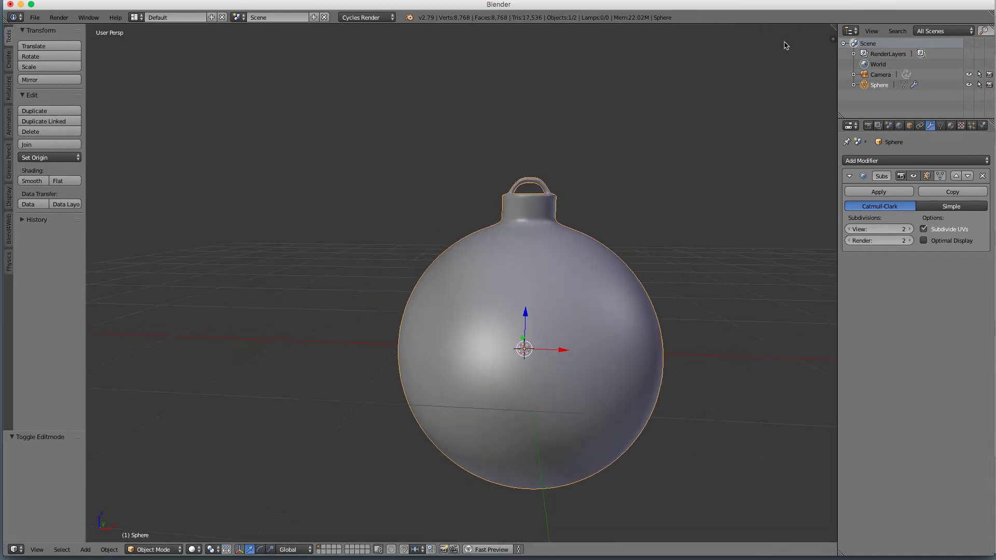
{"action": "left_click", "coordinate": [832, 40]}
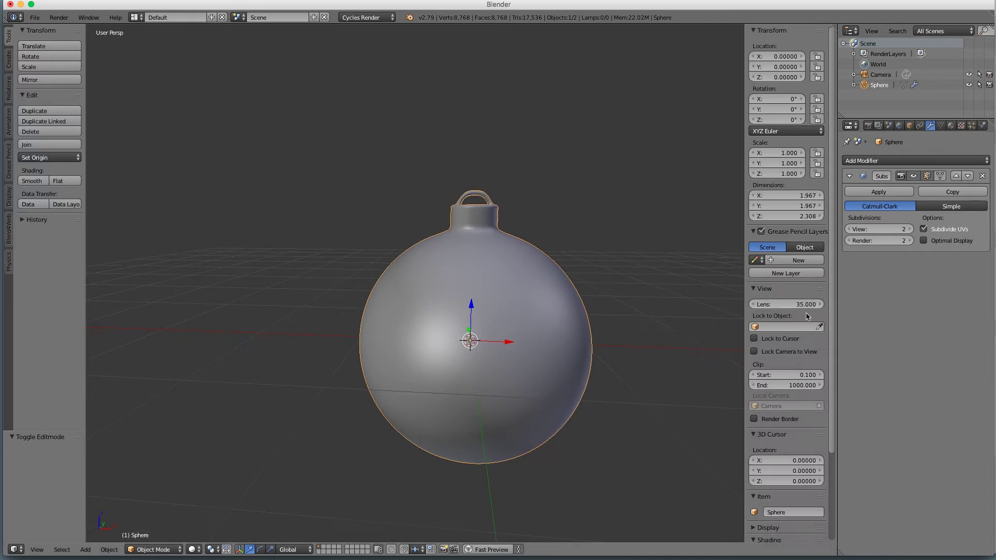
{"action": "middle_click_drag", "start_coordinate": [507, 291], "coordinate": [571, 322]}
{"action": "left_click", "coordinate": [792, 306]}
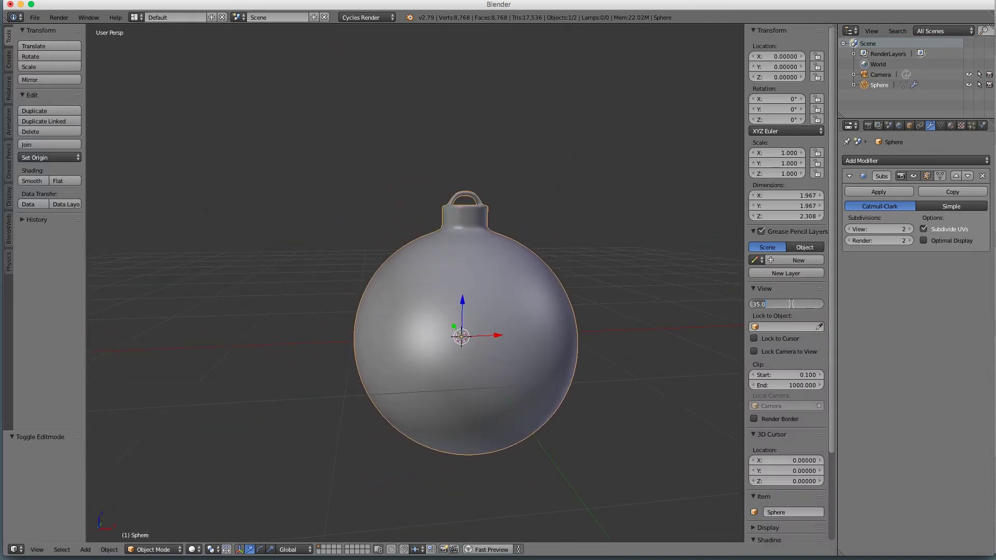
{"action": "type", "text": "60"}
{"action": "key", "text": "Return"}
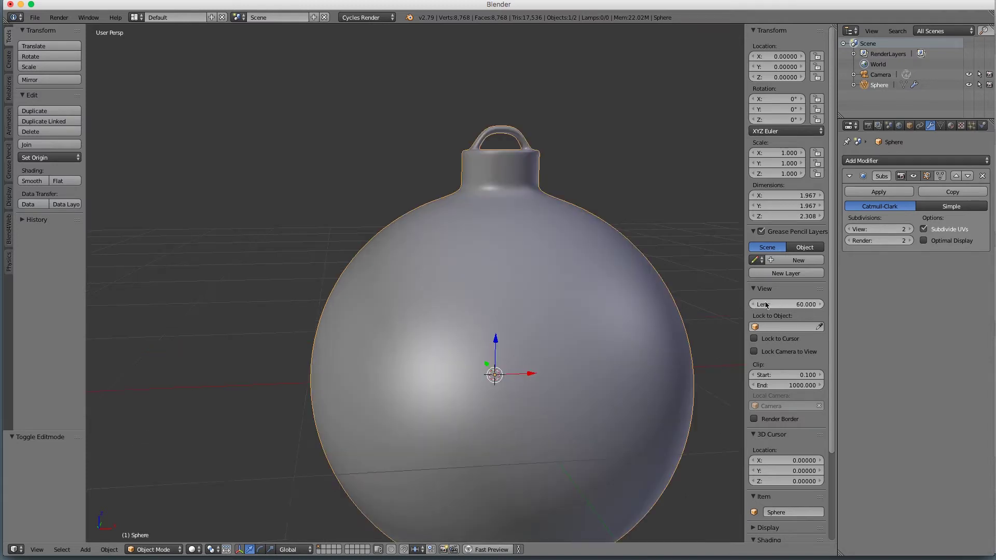
{"action": "scroll", "coordinate": [574, 345], "scroll_direction": "down", "scroll_amount": 3}
{"action": "middle_click_drag", "start_coordinate": [574, 345], "coordinate": [469, 311], "text": "shift"}
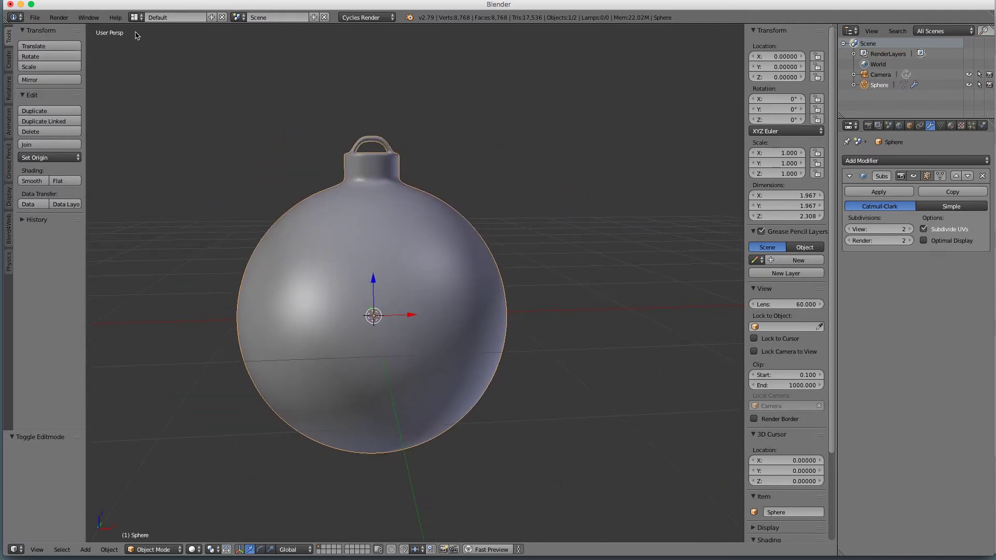
{"action": "middle_click_drag", "start_coordinate": [547, 173], "coordinate": [685, 158], "text": "shift"}
{"action": "scroll", "coordinate": [589, 194], "scroll_direction": "up", "scroll_amount": 1}
{"action": "middle_click_drag", "start_coordinate": [610, 196], "coordinate": [580, 193]}
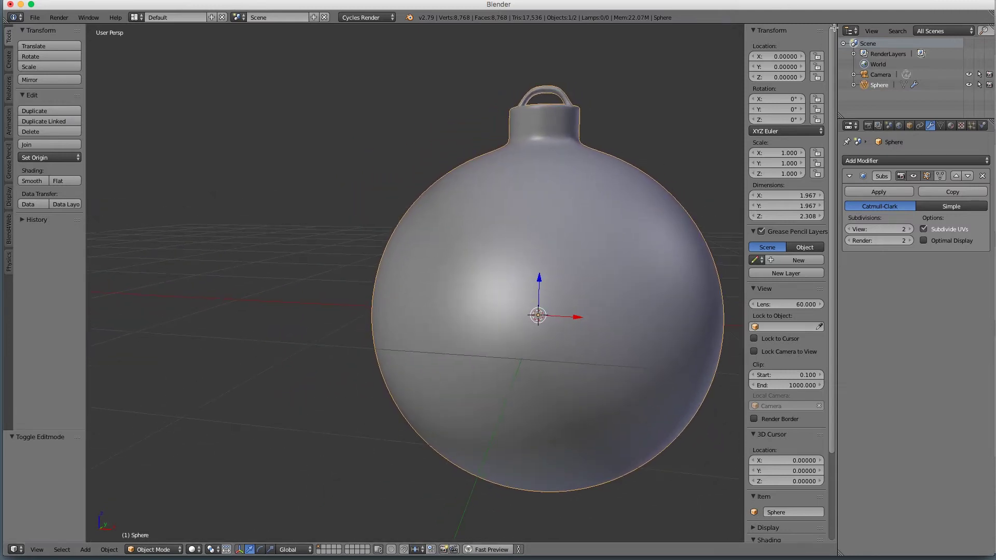
Split the 3D view into two side-by-side views and hide the tool shelf and properties region in the new one
{"action": "left_click_drag", "start_coordinate": [833, 28], "coordinate": [372, 61]}
{"action": "key", "text": "KP_Decimal"}
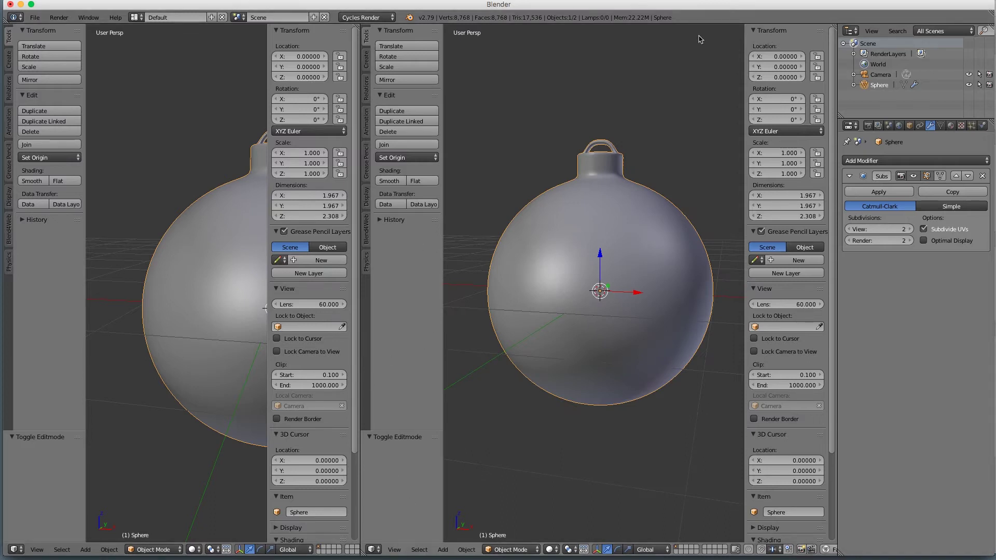
{"action": "left_click_drag", "start_coordinate": [833, 23], "coordinate": [807, 114]}
{"action": "left_click_drag", "start_coordinate": [819, 61], "coordinate": [816, 60]}
{"action": "key", "text": "n"}
{"action": "key", "text": "t"}
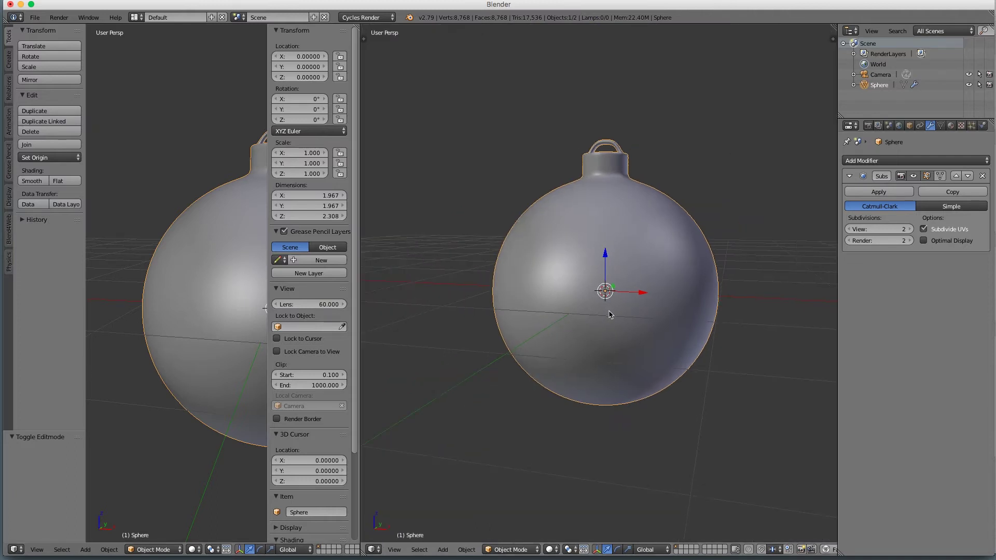
{"action": "key", "text": "t"}
{"action": "key", "text": "t"}
{"action": "key", "text": "m"}
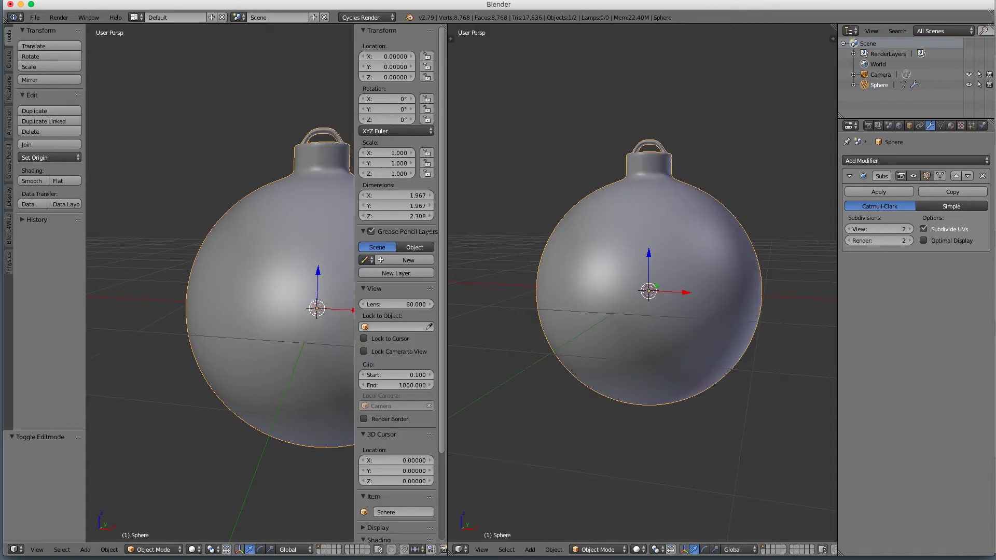
Change the first of the two 3D views into a UV/Image Editor
{"action": "left_click", "coordinate": [16, 550]}
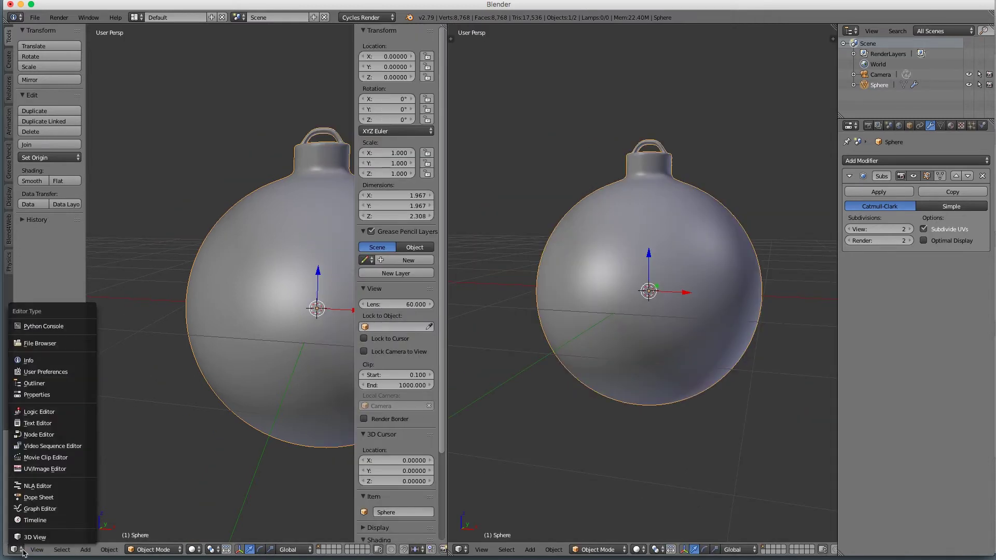
{"action": "left_click", "coordinate": [44, 469]}
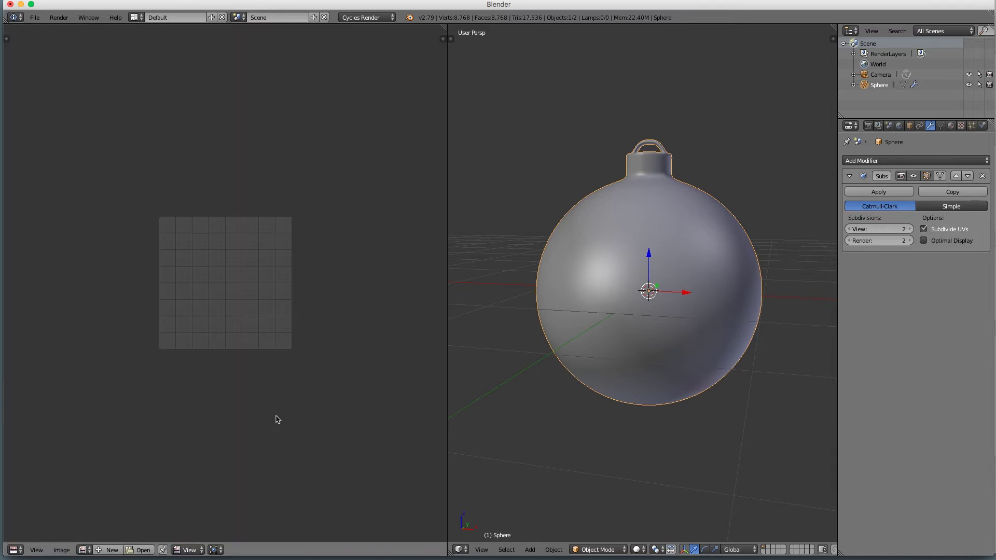
{"action": "scroll", "coordinate": [276, 418], "scroll_direction": "up", "scroll_amount": 4}
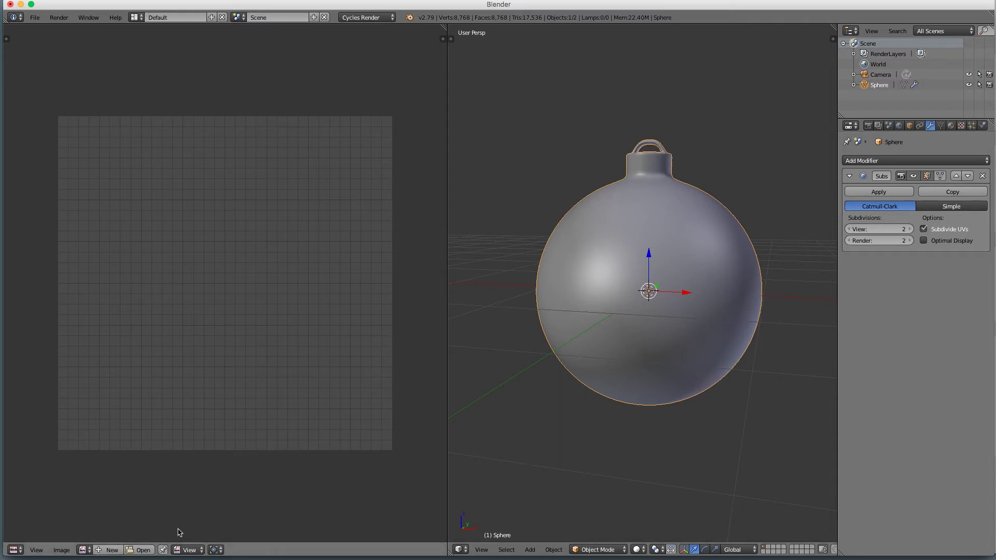
Create a new 1024 px image named "color 1024" with the Color Grid generated type
{"action": "left_click", "coordinate": [106, 549]}
{"action": "left_click", "coordinate": [135, 461]}
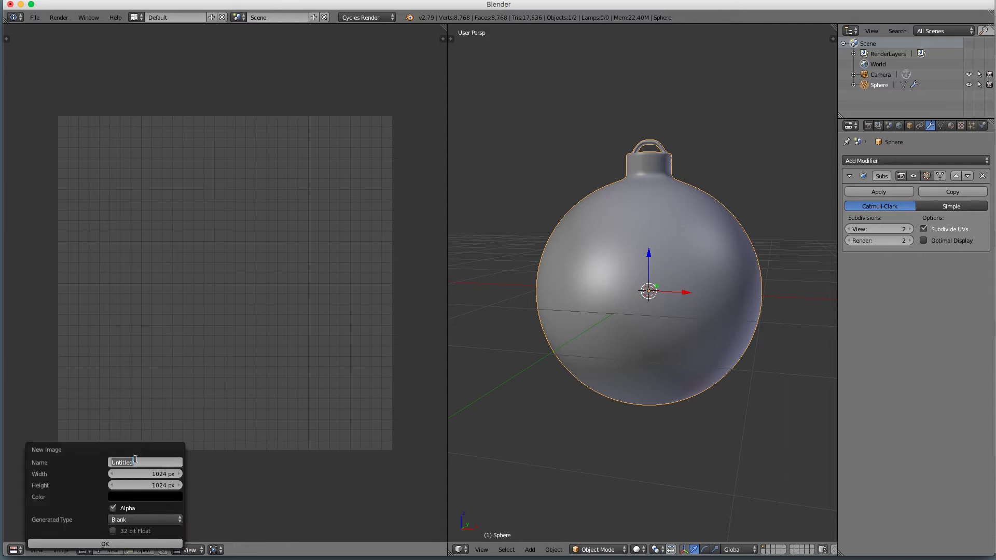
{"action": "type", "text": "color 1024"}
{"action": "left_click", "coordinate": [140, 520]}
{"action": "left_click", "coordinate": [148, 520]}
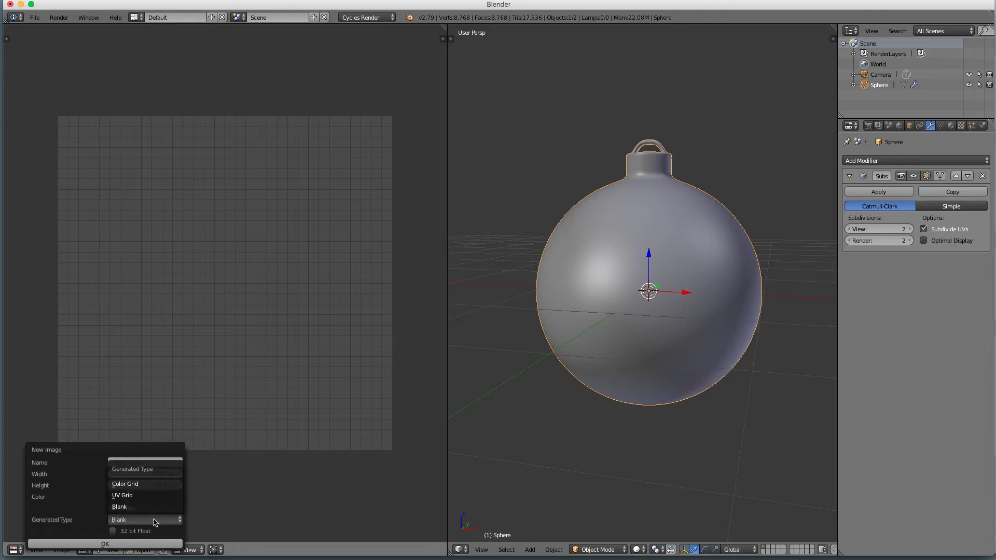
{"action": "left_click", "coordinate": [153, 485]}
{"action": "left_click", "coordinate": [141, 547]}
{"action": "scroll", "coordinate": [210, 365], "scroll_direction": "down", "scroll_amount": 7}
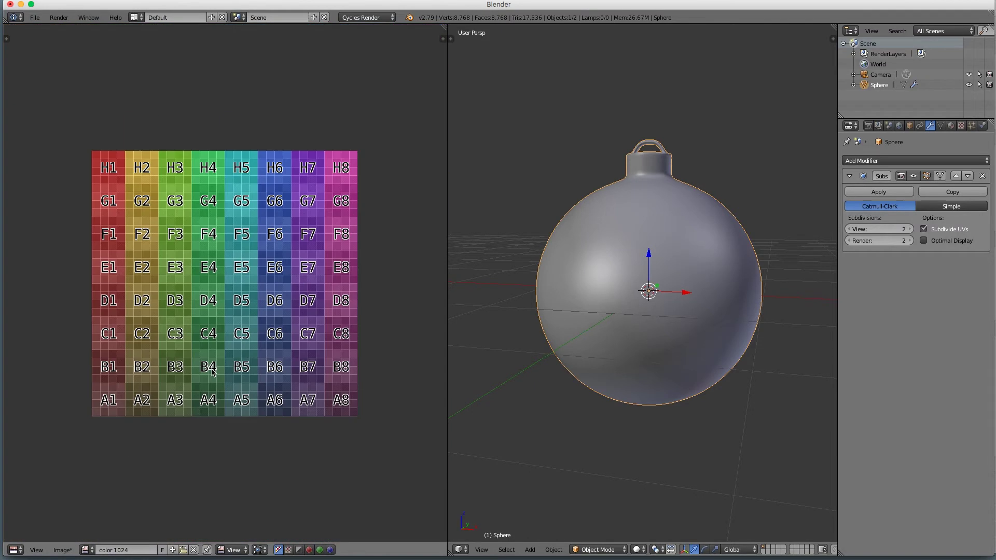
{"action": "scroll", "coordinate": [279, 357], "scroll_direction": "up", "scroll_amount": 1}
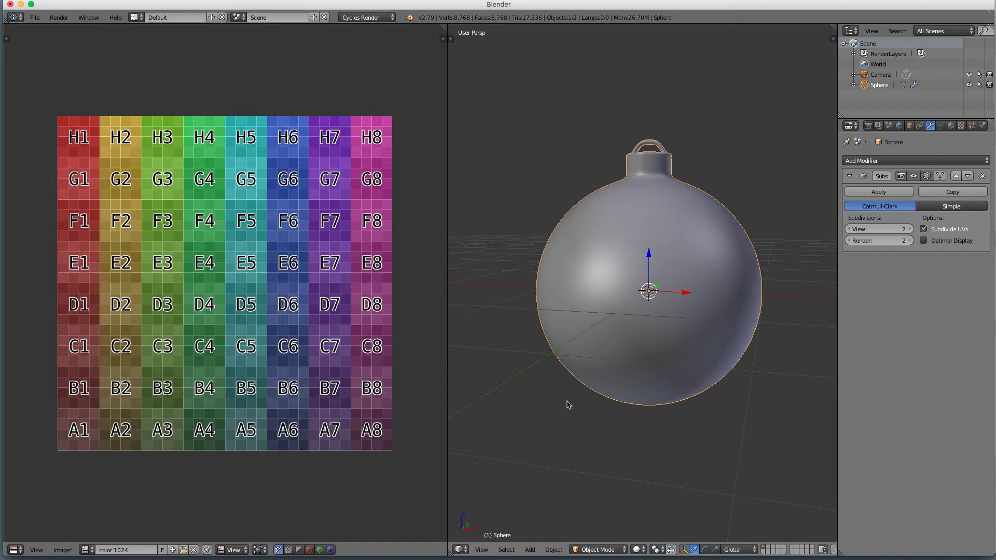
Mark the vertical edge loop down the ornament's back as a seam, leaving out its vertices on the neck's top cap
{"action": "key", "text": "Tab"}
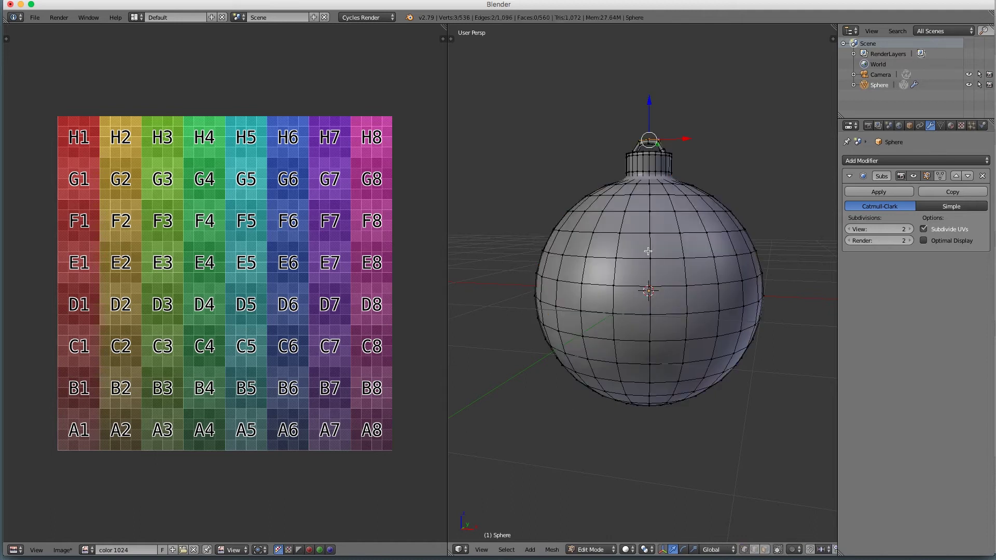
{"action": "key", "text": "KP_1"}
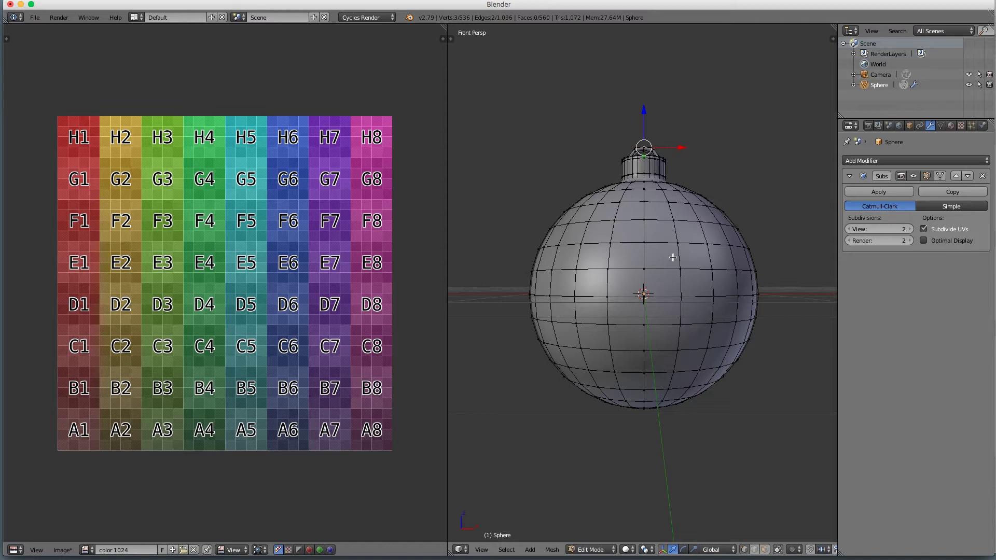
{"action": "key", "text": "ctrl+KP_1"}
{"action": "key", "text": "a"}
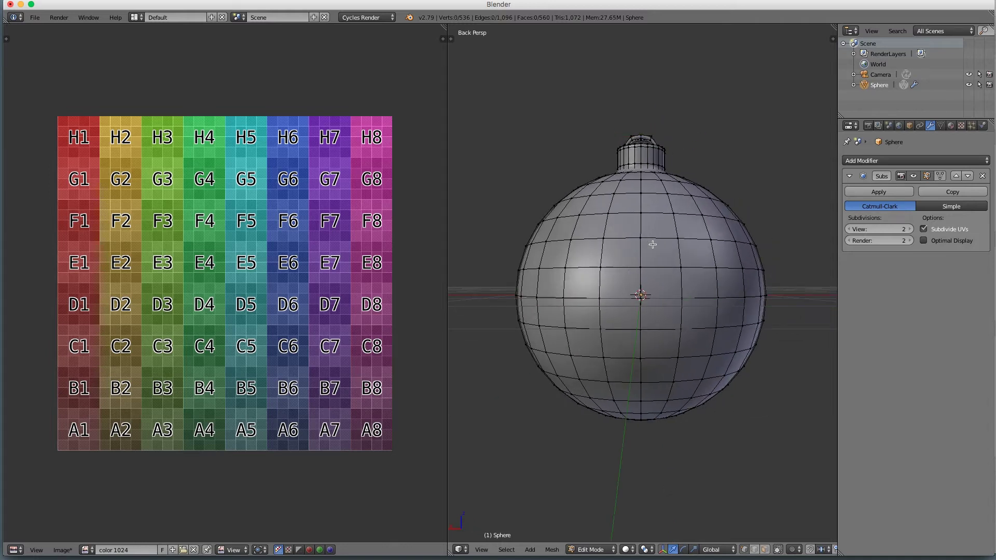
{"action": "right_click", "coordinate": [640, 279], "text": "alt"}
{"action": "middle_click_drag", "start_coordinate": [640, 280], "coordinate": [644, 355]}
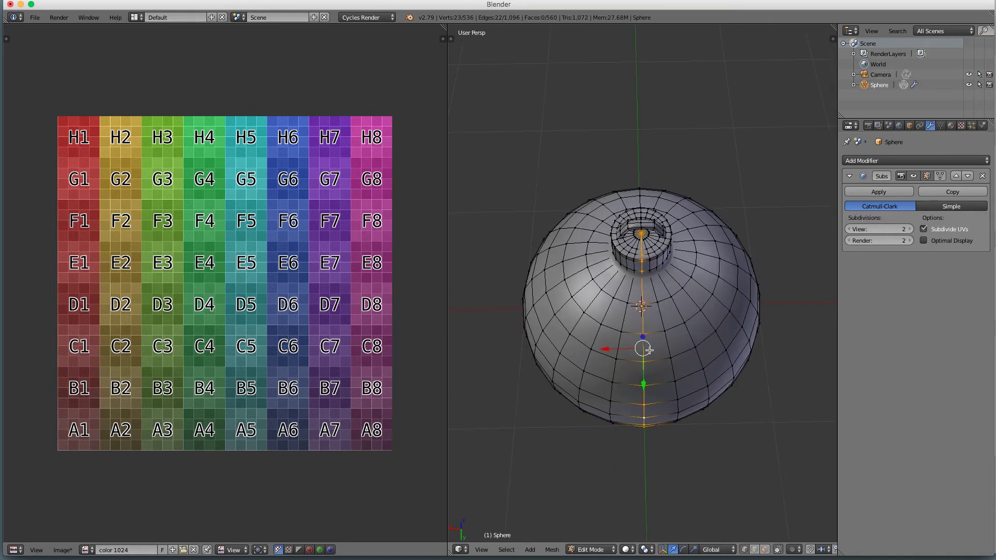
{"action": "scroll", "coordinate": [648, 350], "scroll_direction": "up", "scroll_amount": 2}
{"action": "right_click", "coordinate": [642, 198], "text": "shift"}
{"action": "right_click", "coordinate": [641, 210], "text": "shift"}
{"action": "right_click", "coordinate": [641, 225], "text": "shift"}
{"action": "right_click", "coordinate": [640, 235], "text": "shift"}
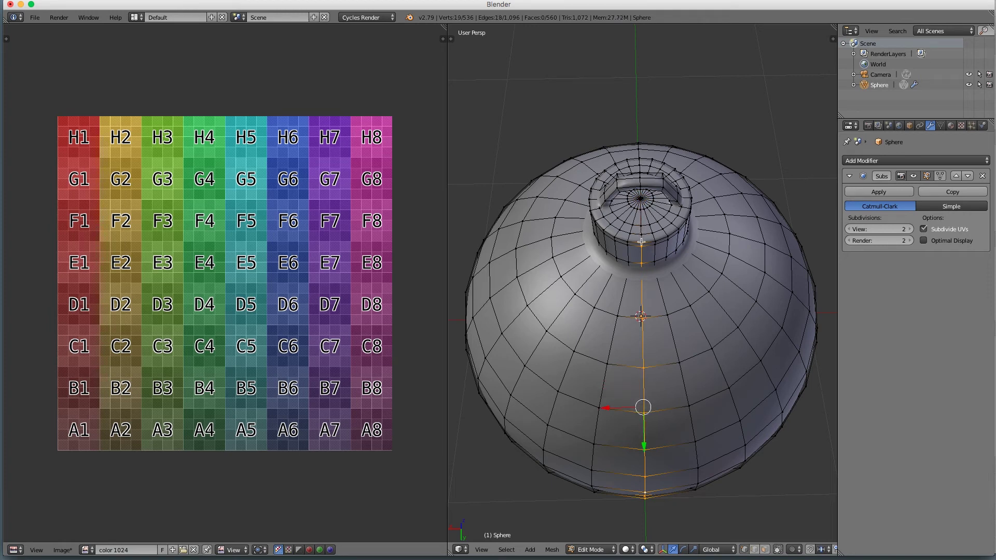
{"action": "mouse_move", "coordinate": [665, 326]}
{"action": "middle_mouse_down"}
{"action": "mouse_move", "coordinate": [660, 380]}
{"action": "mouse_move", "coordinate": [663, 265]}
{"action": "mouse_move", "coordinate": [656, 330]}
{"action": "middle_mouse_up"}
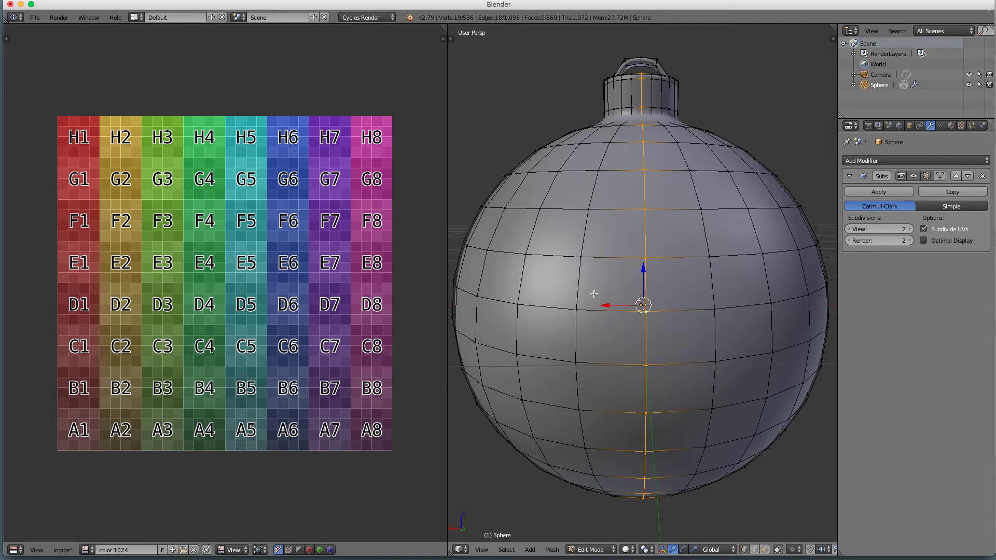
{"action": "key", "text": "t"}
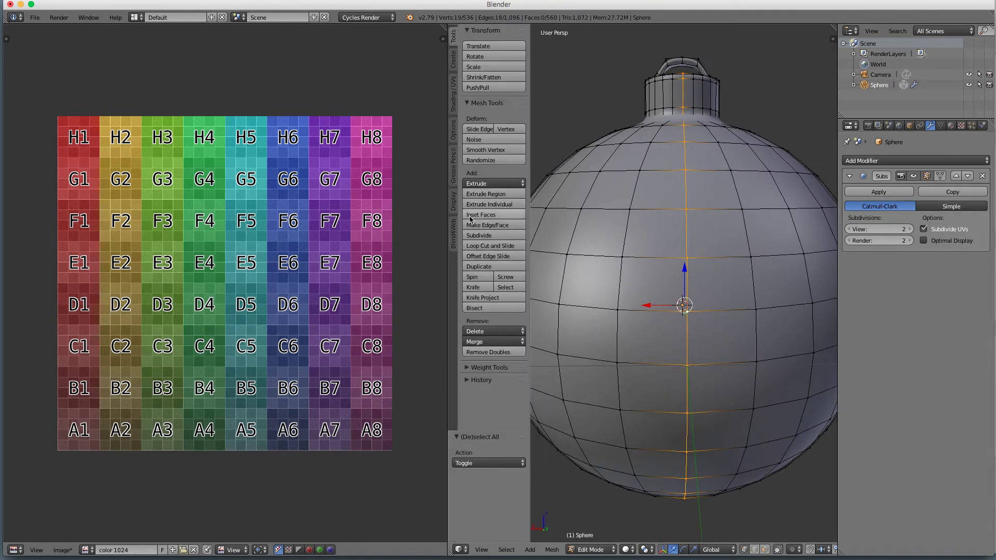
{"action": "left_click", "coordinate": [454, 110]}
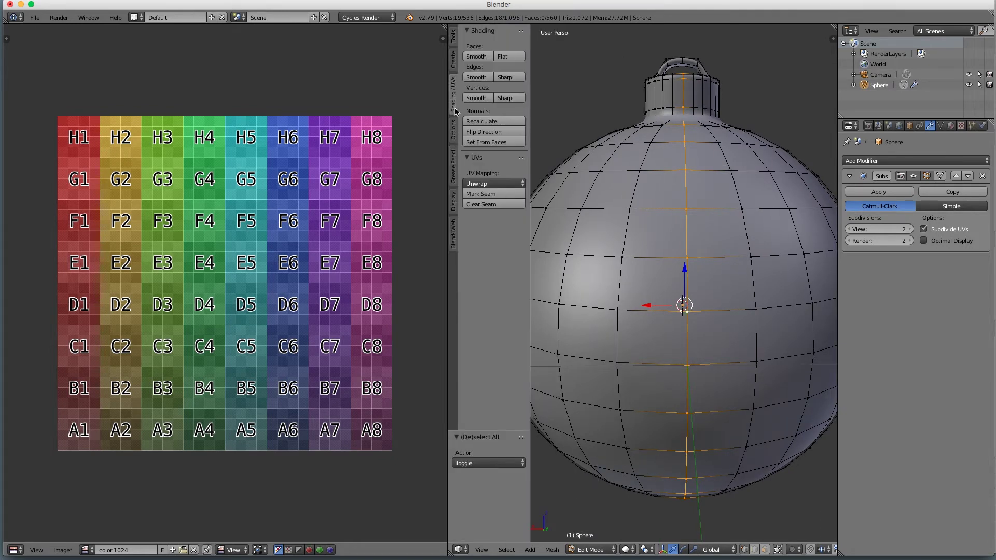
{"action": "left_click", "coordinate": [484, 197]}
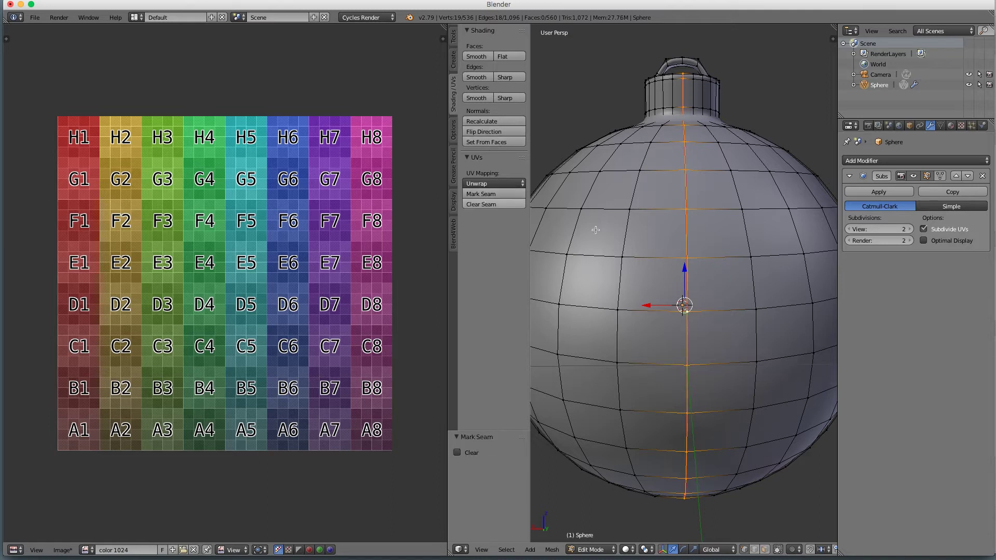
Mark the outer rim edge loop around the top of the neck as a seam
{"action": "middle_click_drag", "start_coordinate": [734, 276], "coordinate": [722, 340]}
{"action": "scroll", "coordinate": [723, 341], "scroll_direction": "up", "scroll_amount": 5}
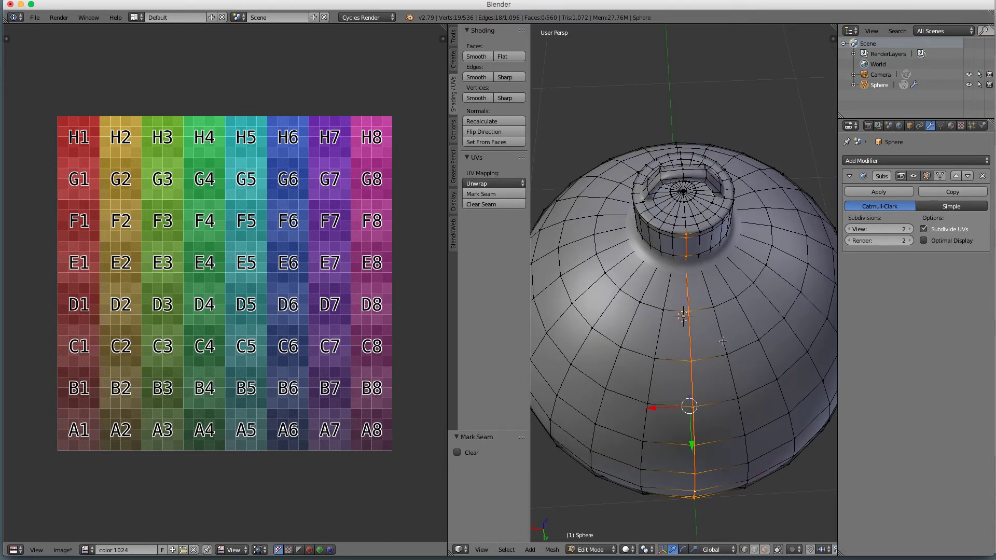
{"action": "scroll", "coordinate": [690, 219], "scroll_direction": "up", "scroll_amount": 3}
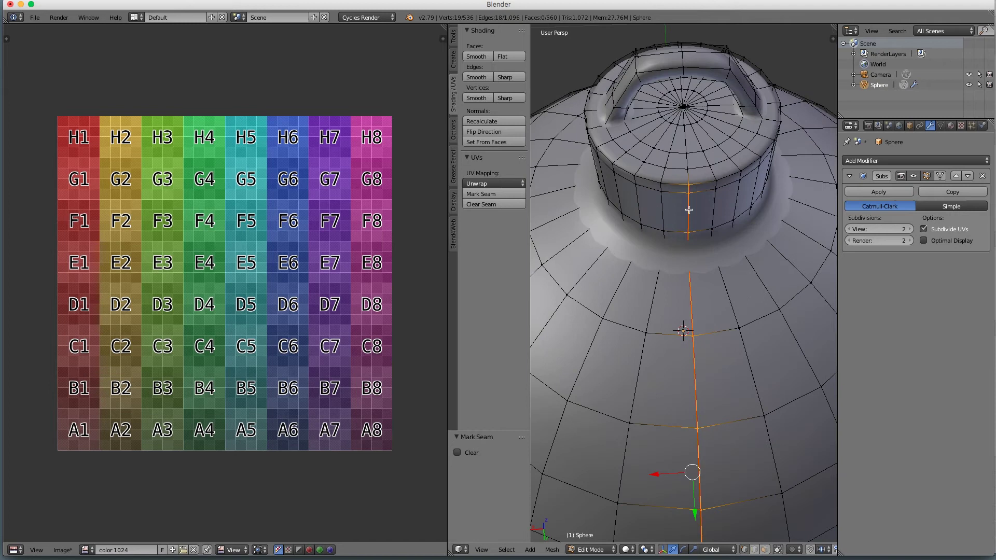
{"action": "key", "text": "a"}
{"action": "left_click", "coordinate": [684, 184], "text": "alt"}
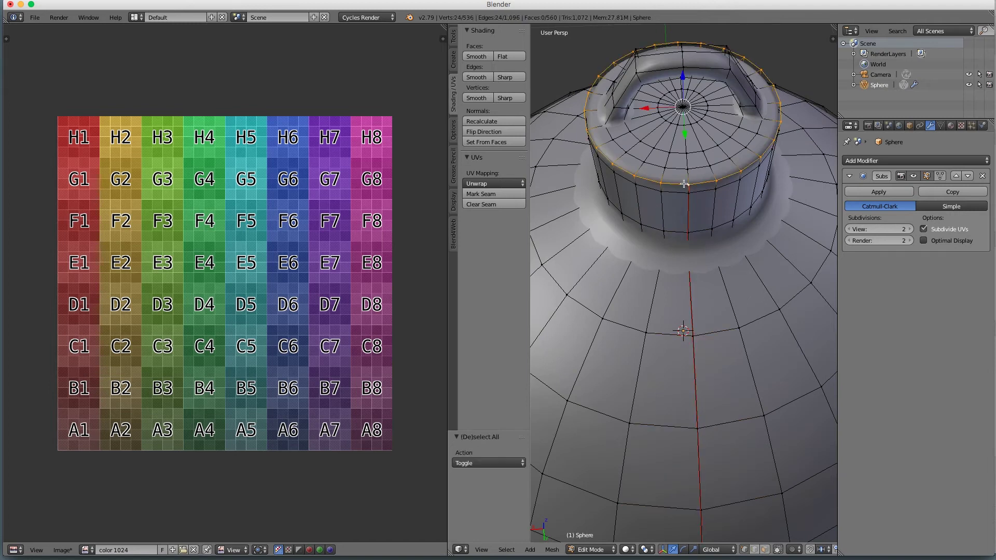
{"action": "left_click", "coordinate": [481, 193]}
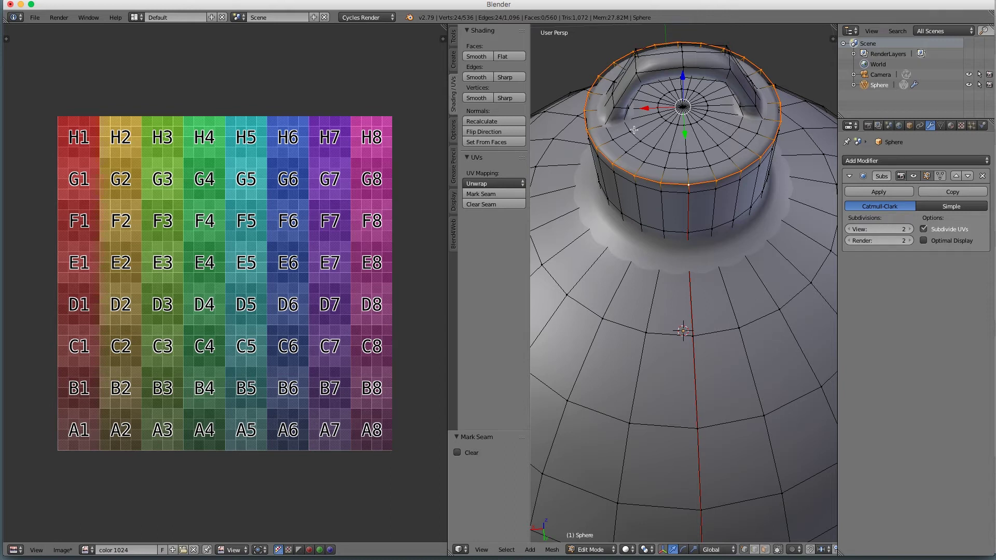
In front orthographic view, select the whole ornament body and neck sides below the rim seam, including the hidden back vertices
{"action": "scroll", "coordinate": [634, 129], "scroll_direction": "down", "scroll_amount": 2}
{"action": "key", "text": "Tab"}
{"action": "key", "text": "Tab"}
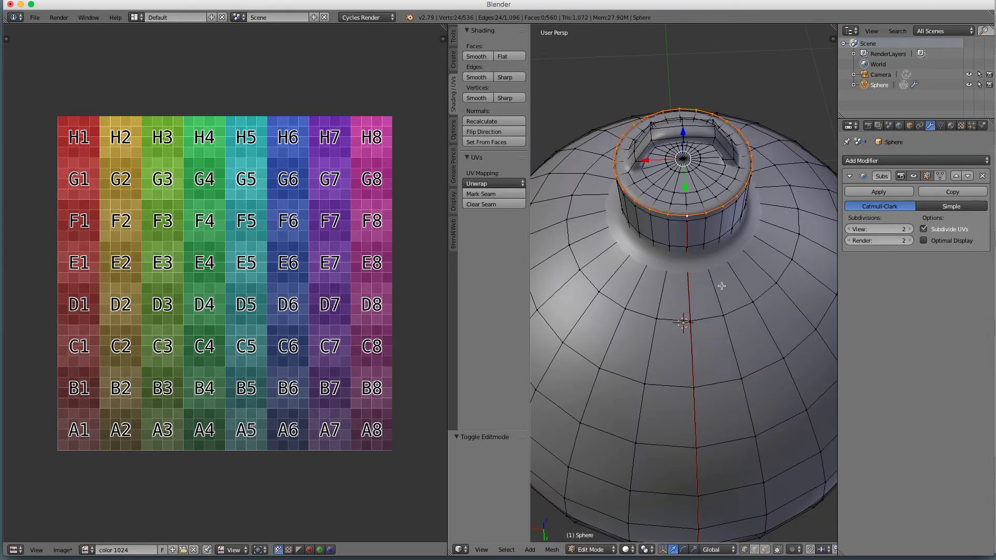
{"action": "left_click", "coordinate": [697, 221], "text": "alt+shift"}
{"action": "key", "text": "KP_1"}
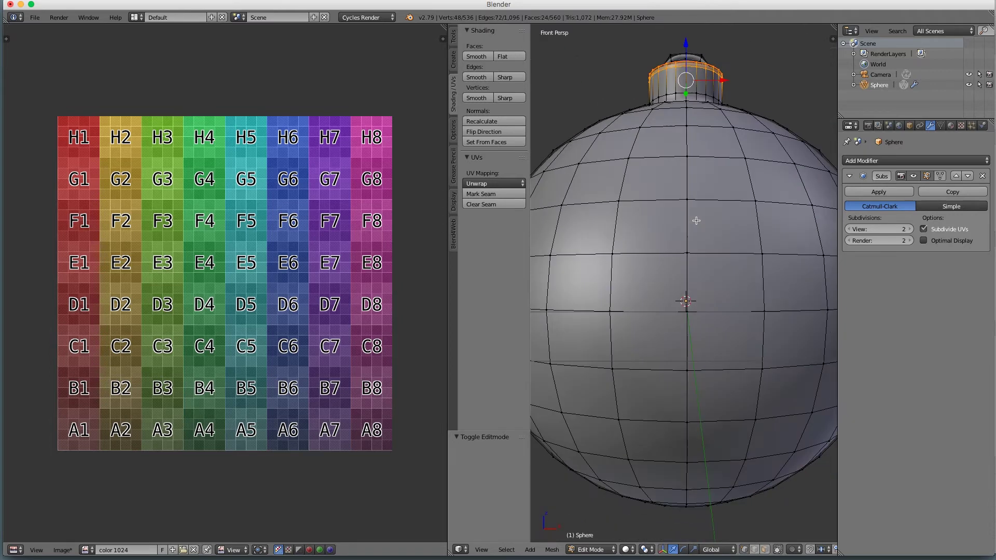
{"action": "key", "text": "t"}
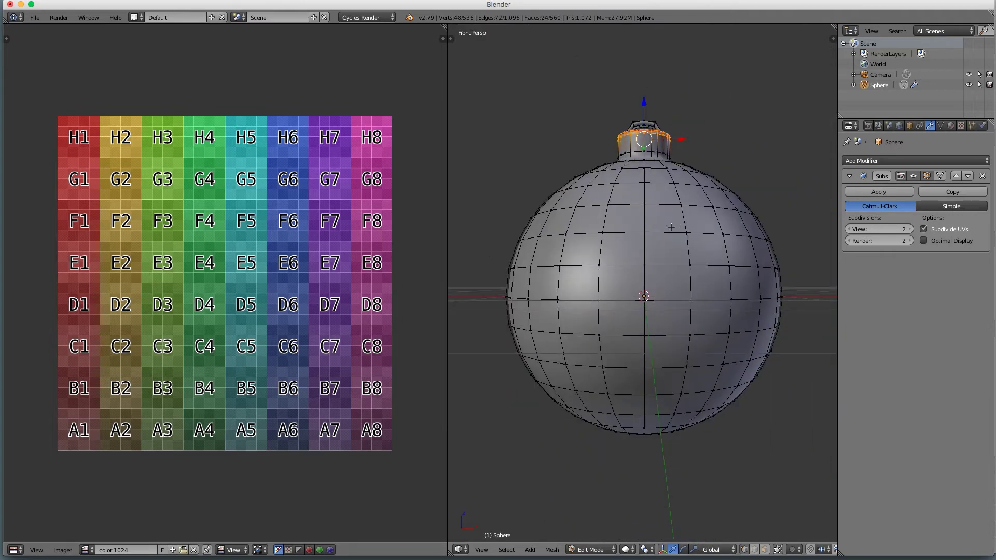
{"action": "key", "text": "KP_5"}
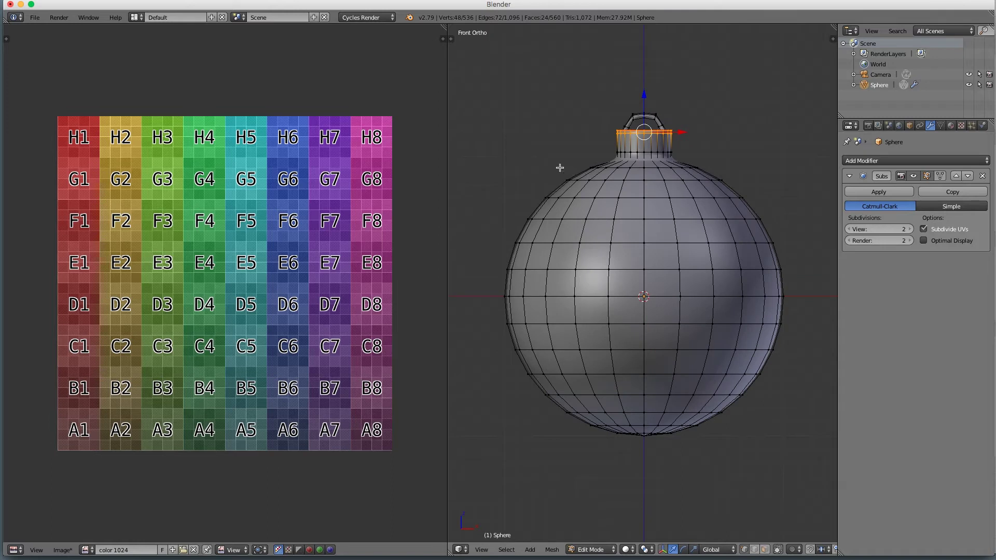
{"action": "left_click", "coordinate": [778, 550]}
{"action": "key", "text": "b"}
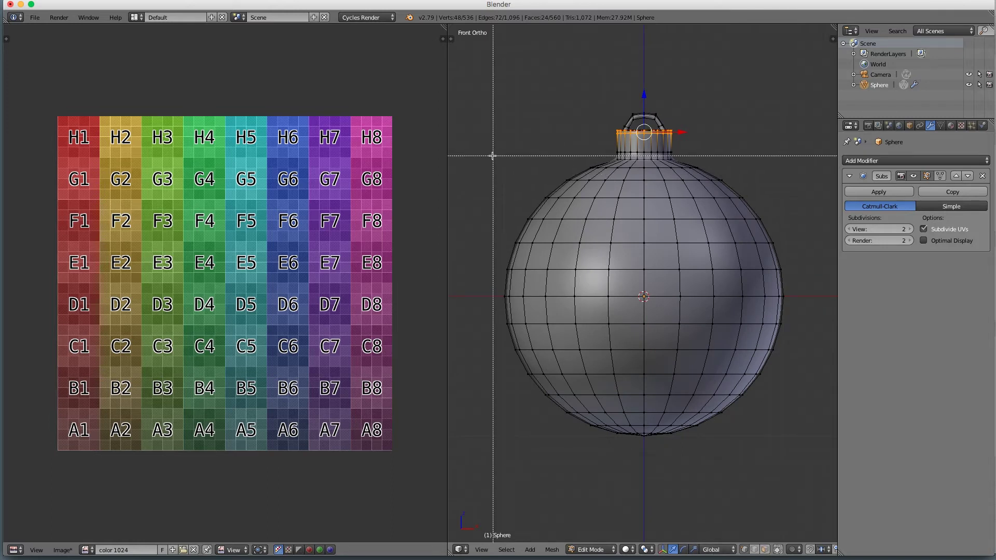
{"action": "left_click_drag", "start_coordinate": [488, 147], "coordinate": [804, 470]}
{"action": "middle_click_drag", "start_coordinate": [784, 357], "coordinate": [732, 458]}
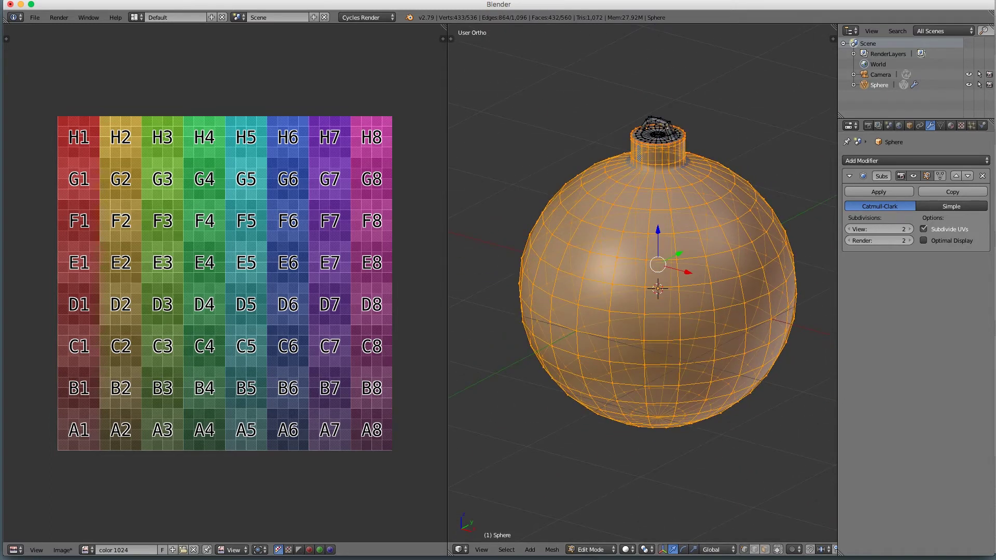
UV unwrap the selected body and neck sides with Sphere Projection from the front view
{"action": "key", "text": "KP_1"}
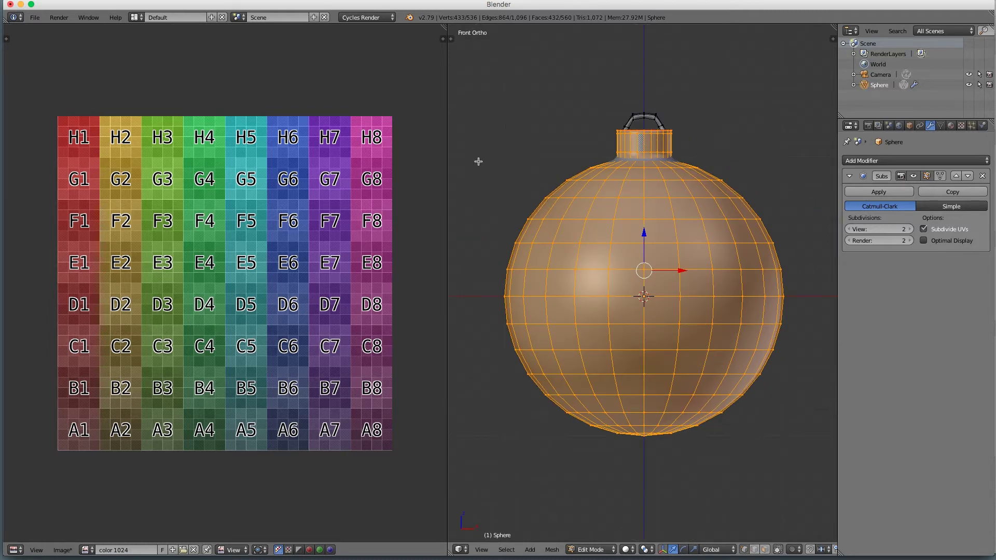
{"action": "left_click", "coordinate": [451, 39]}
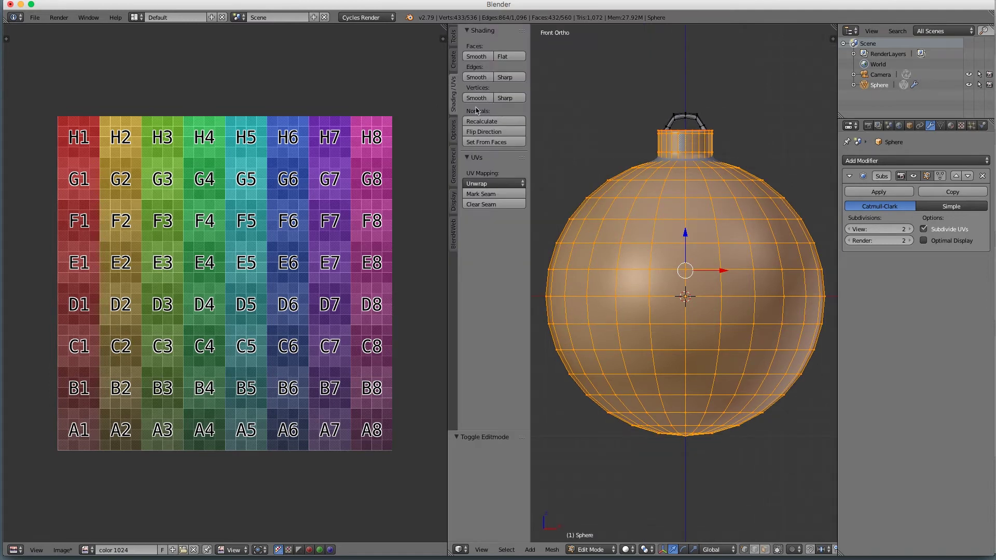
{"action": "left_click", "coordinate": [493, 184]}
{"action": "key", "text": "t"}
{"action": "key", "text": "u"}
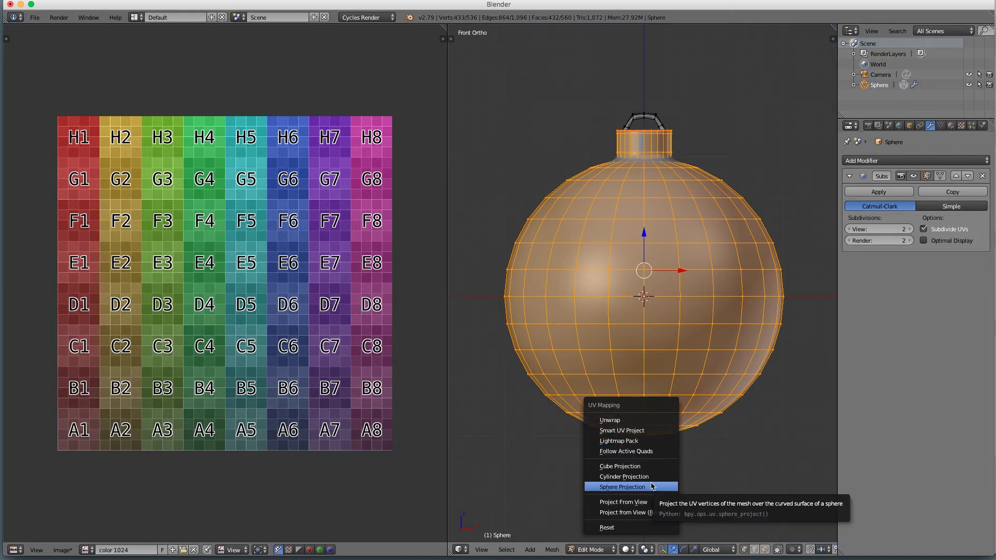
{"action": "left_click", "coordinate": [622, 487]}
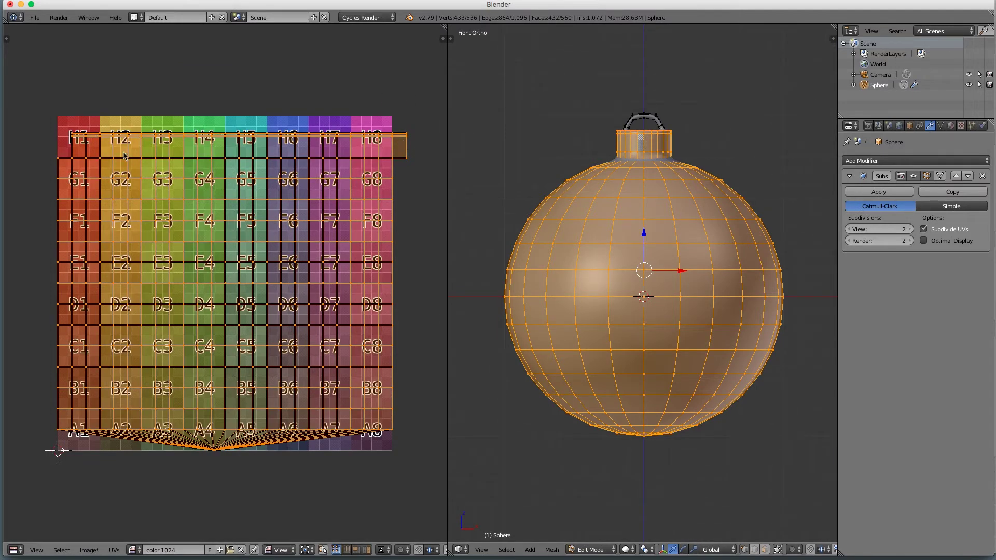
{"action": "scroll", "coordinate": [300, 240], "scroll_direction": "down", "scroll_amount": 2}
{"action": "scroll", "coordinate": [299, 240], "scroll_direction": "up", "scroll_amount": 2}
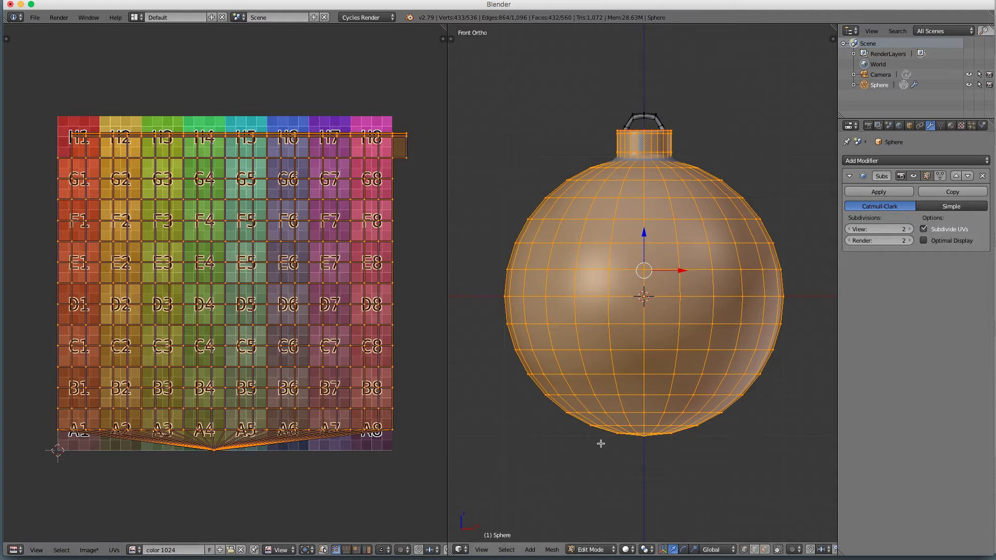
Set the 3D view's shading to Texture and leave Edit Mode on the ornament
{"action": "scroll", "coordinate": [718, 436], "scroll_direction": "up", "scroll_amount": 1}
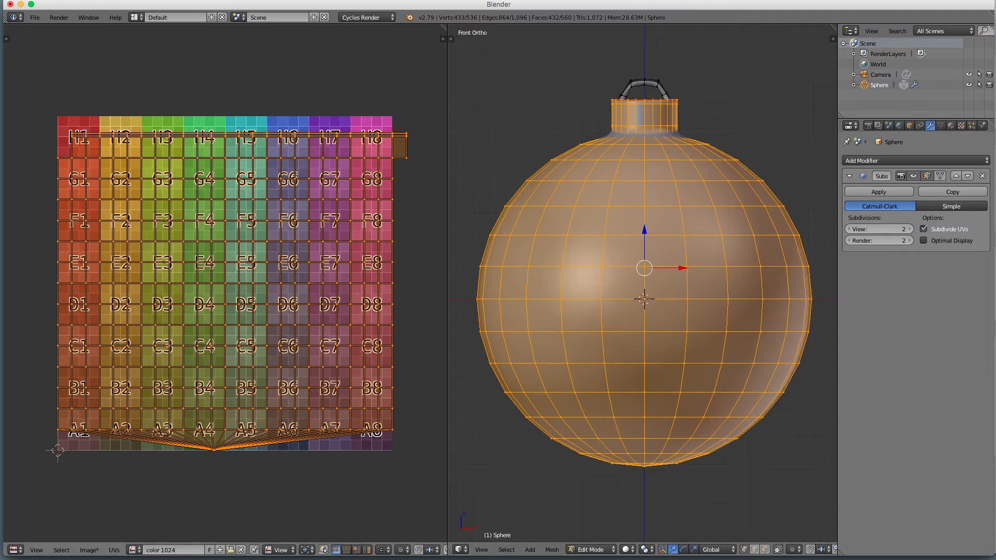
{"action": "left_click", "coordinate": [628, 551]}
{"action": "left_click", "coordinate": [633, 499]}
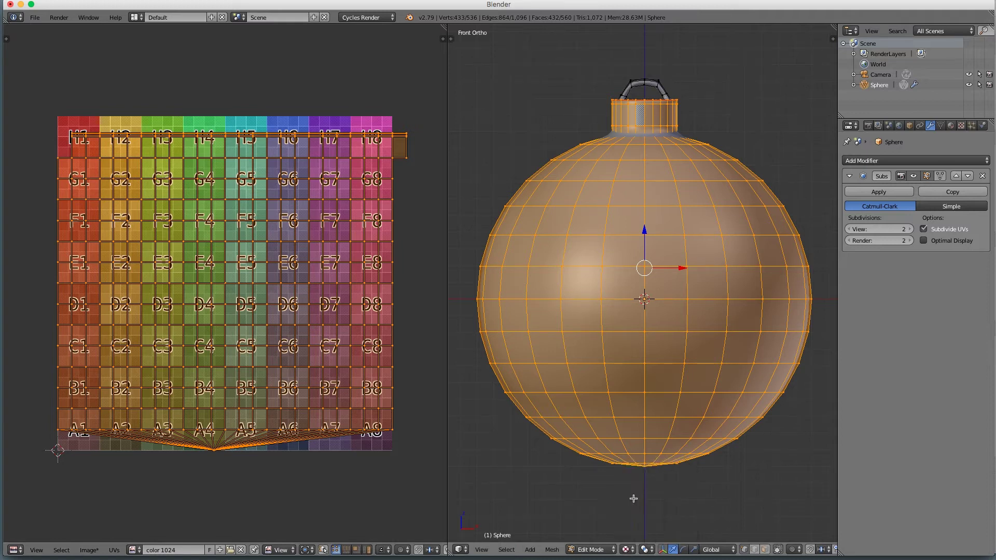
{"action": "key", "text": "Tab"}
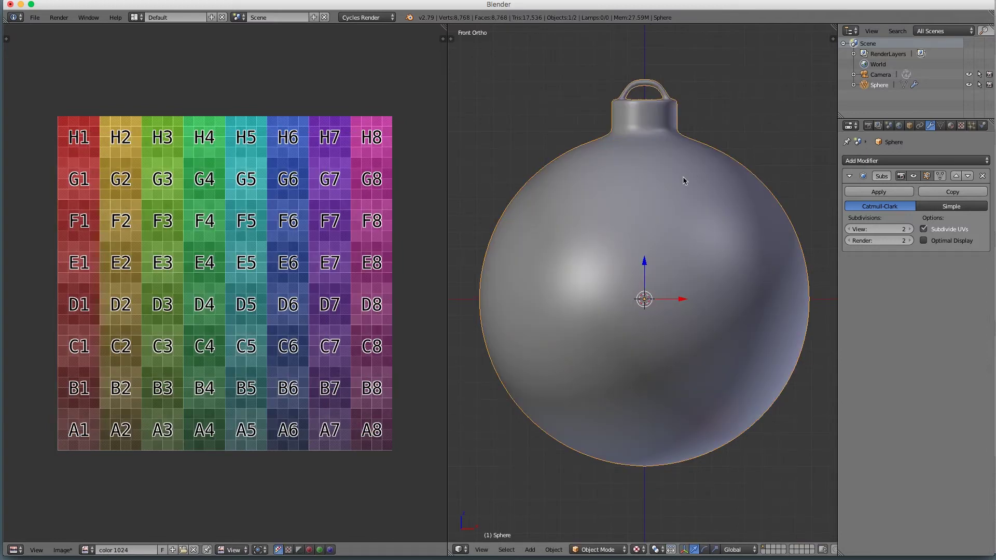
{"action": "key", "text": "Tab"}
{"action": "key", "text": "Tab"}
{"action": "key", "text": "Tab"}
{"action": "key", "text": "Tab"}
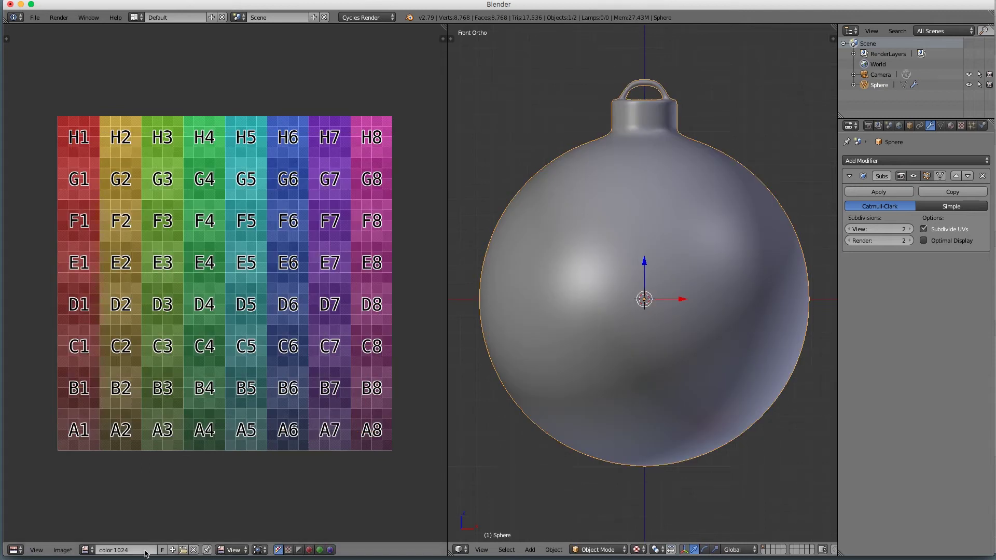
Change the UV/Image Editor into a Node Editor showing shader nodes and create a new material for the ornament
{"action": "left_click", "coordinate": [12, 552]}
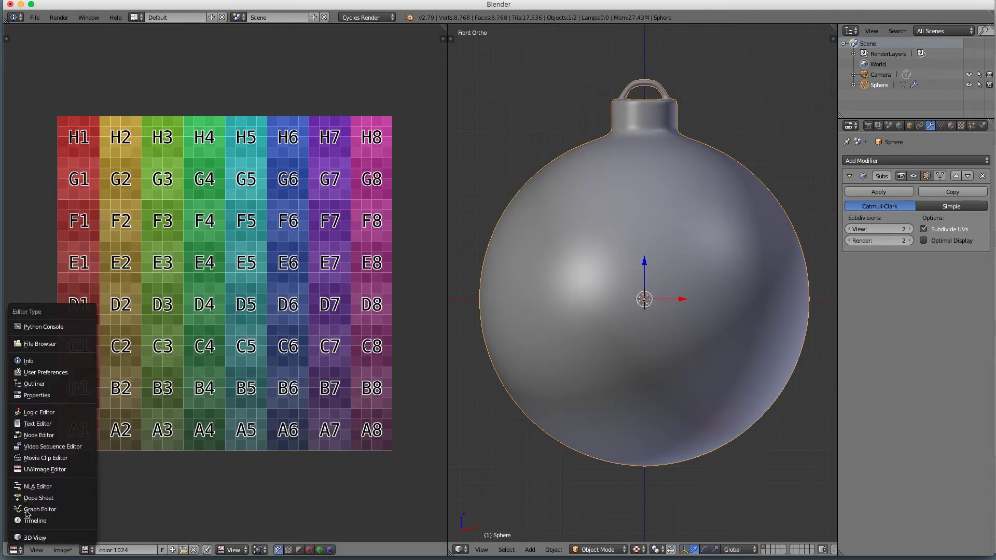
{"action": "left_click", "coordinate": [31, 435]}
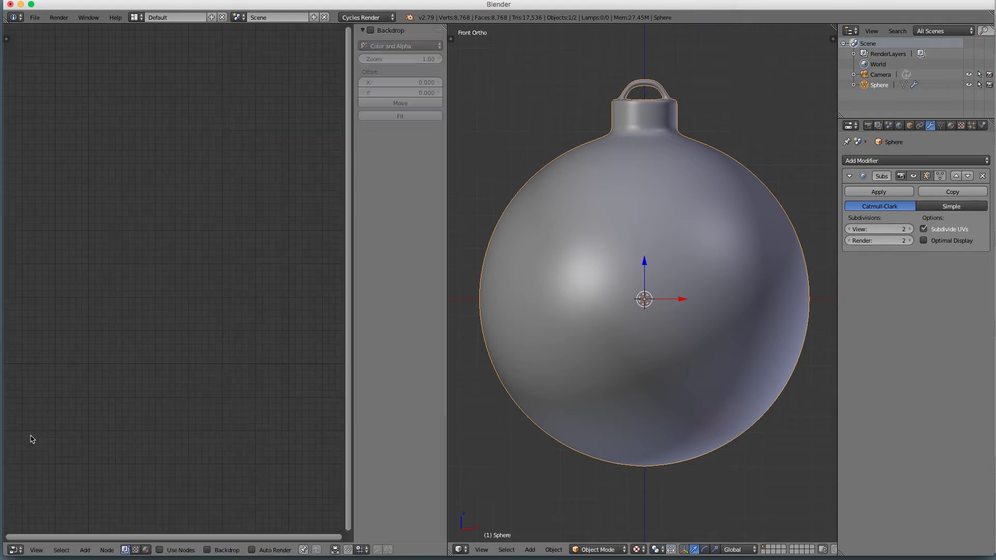
{"action": "left_click", "coordinate": [147, 550]}
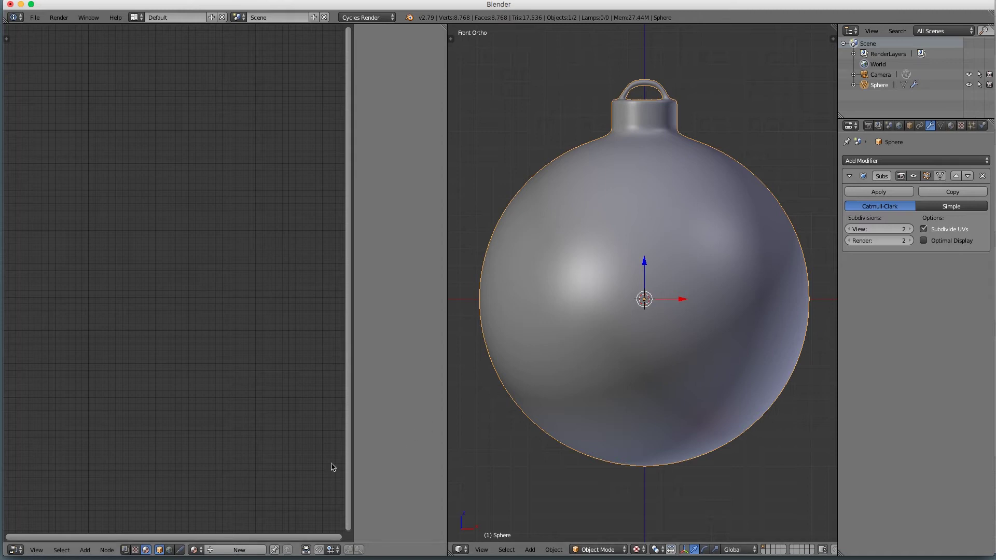
{"action": "left_click", "coordinate": [239, 551]}
{"action": "scroll", "coordinate": [137, 358], "scroll_direction": "up", "scroll_amount": 1}
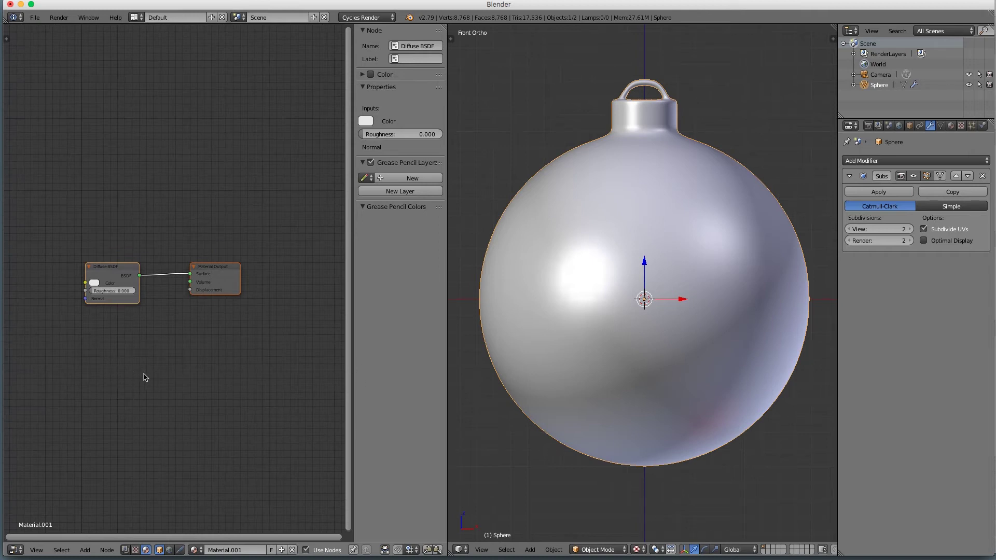
Add an Image Texture node below the Diffuse BSDF node and widen it slightly
{"action": "key", "text": "shift+a"}
{"action": "left_click", "coordinate": [92, 553]}
{"action": "key", "text": "shift+a"}
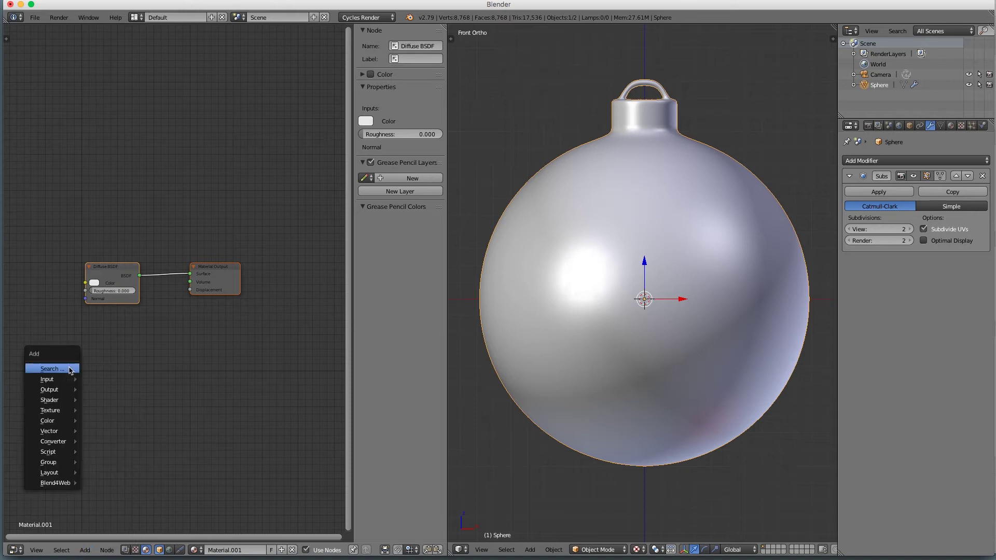
{"action": "mouse_move", "coordinate": [52, 412]}
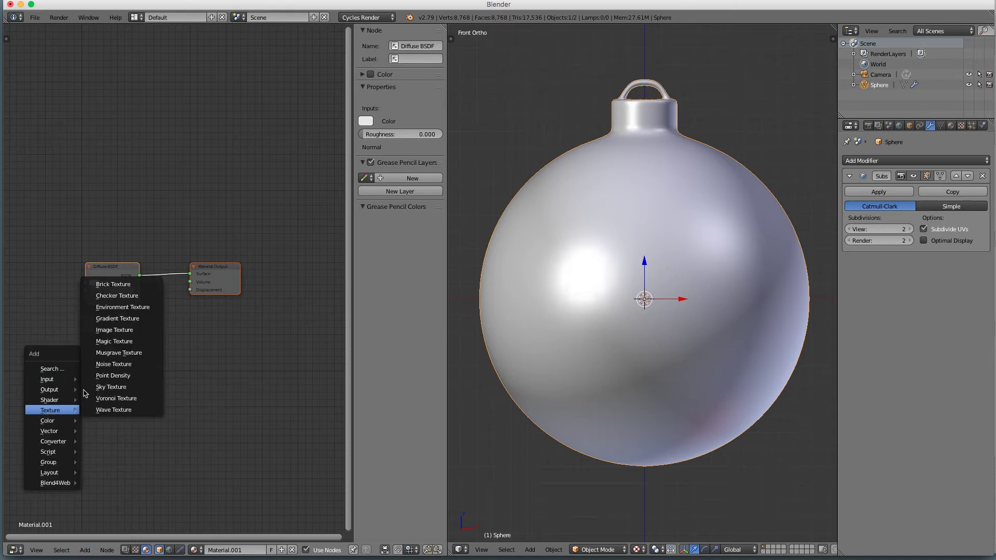
{"action": "left_click", "coordinate": [101, 335]}
{"action": "left_click", "coordinate": [123, 384]}
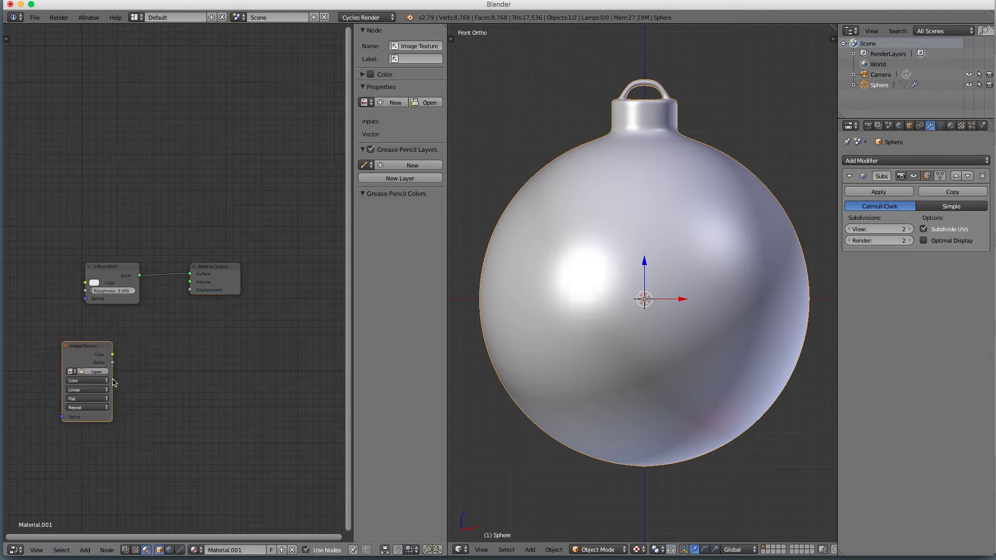
{"action": "left_click_drag", "start_coordinate": [113, 383], "coordinate": [134, 381]}
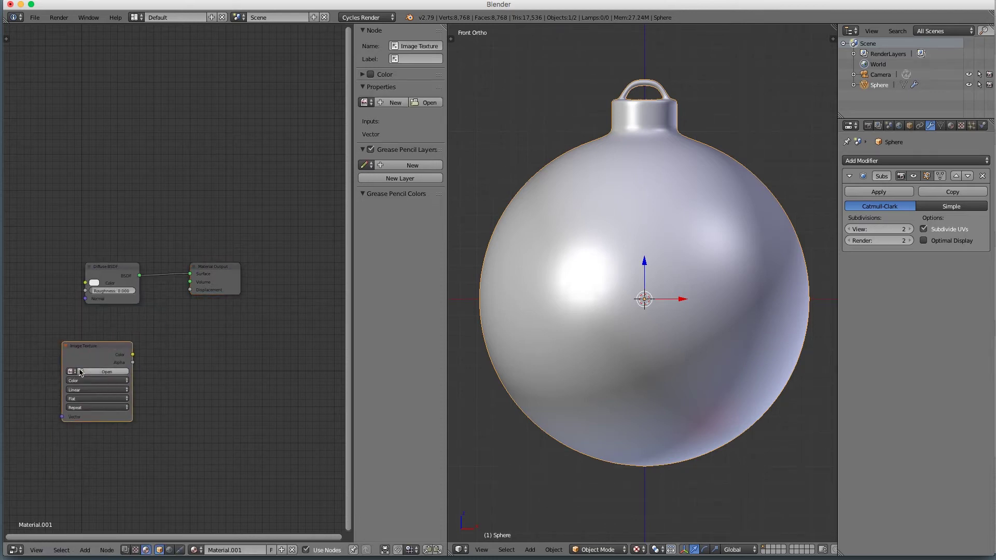
{"action": "scroll", "coordinate": [155, 291], "scroll_direction": "up", "scroll_amount": 4}
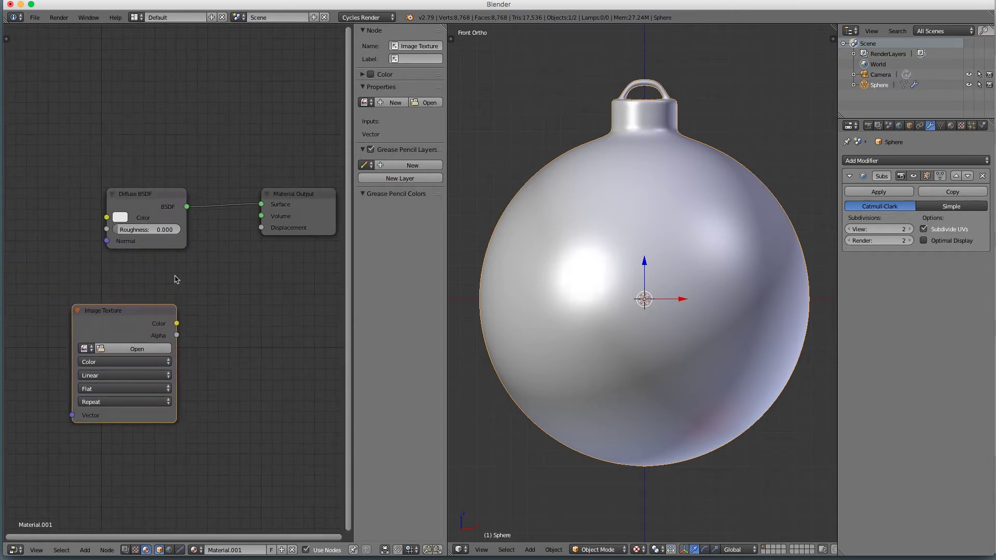
Assign the "color 1024" image to the Image Texture node and keep that node selected
{"action": "key", "text": "shift+space"}
{"action": "scroll", "coordinate": [288, 295], "scroll_direction": "up", "scroll_amount": 2}
{"action": "left_click", "coordinate": [315, 381]}
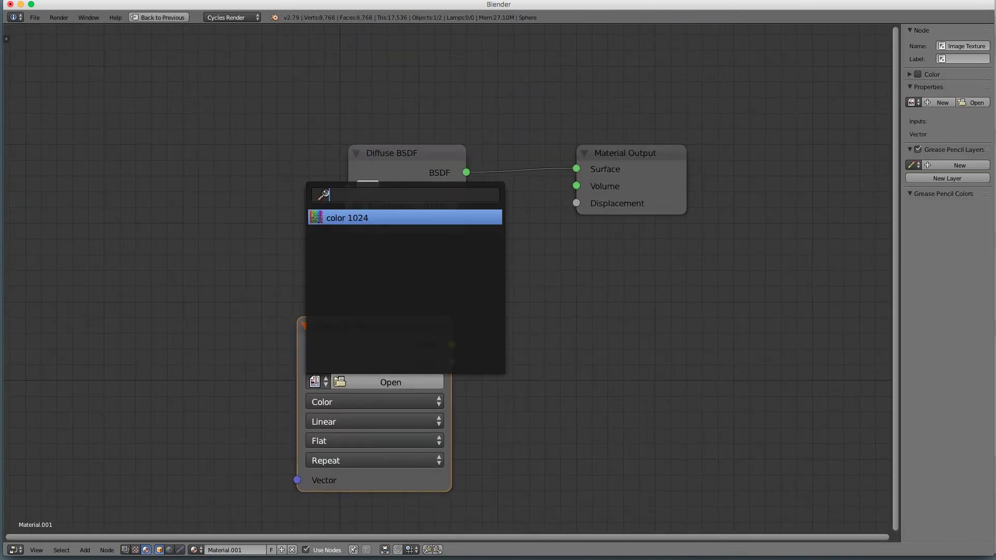
{"action": "left_click", "coordinate": [340, 218]}
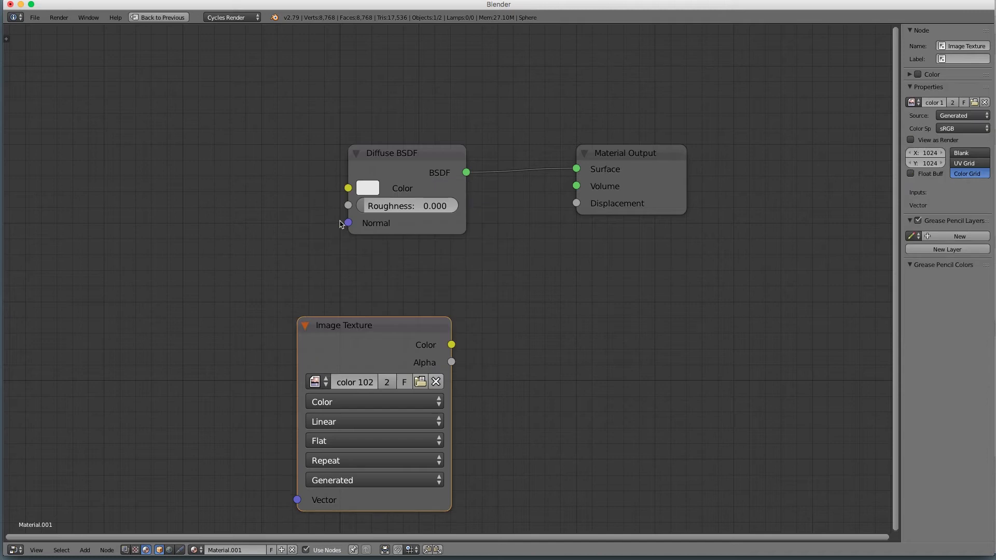
{"action": "key", "text": "shift+space"}
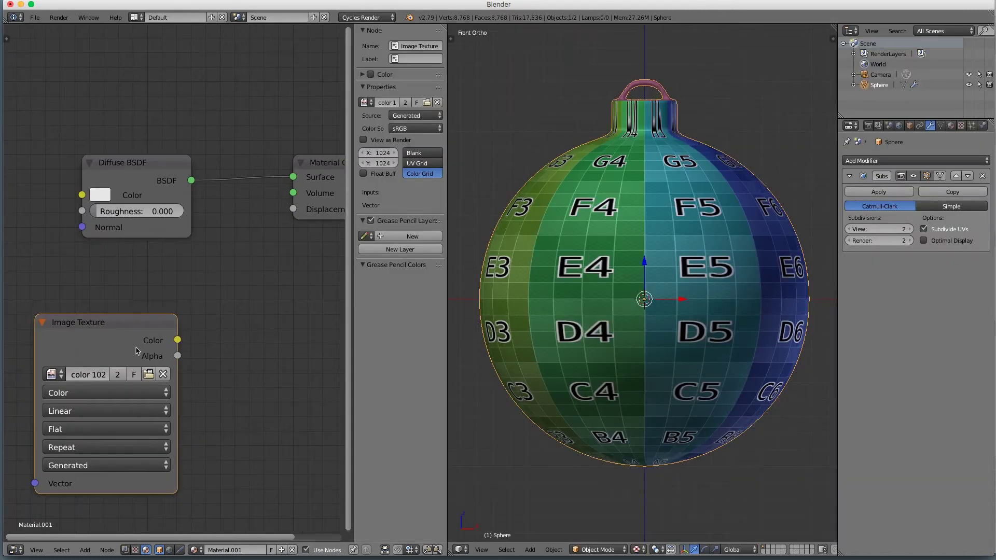
{"action": "left_click", "coordinate": [162, 183]}
{"action": "left_click", "coordinate": [153, 383]}
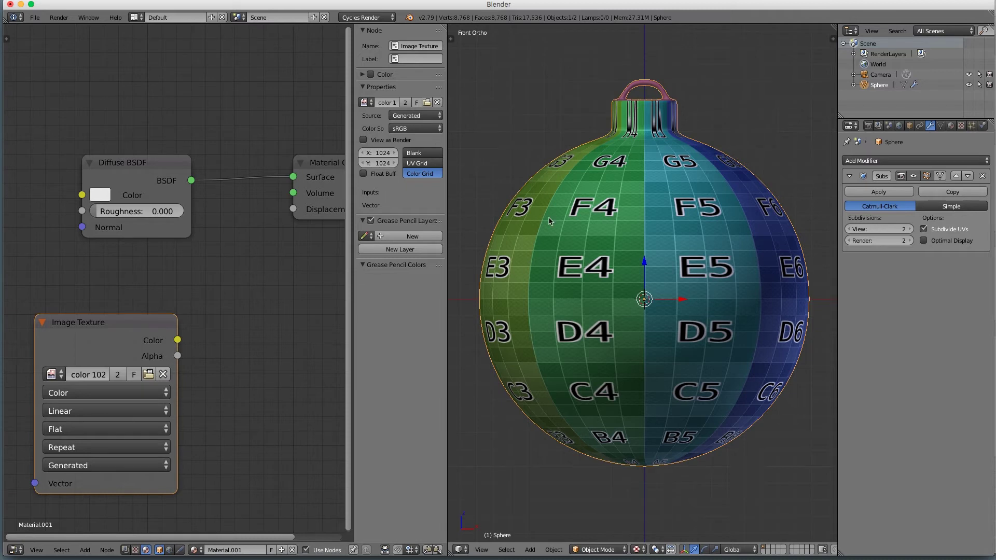
Change the Node Editor back into a UV/Image Editor and put the ornament in Edit Mode
{"action": "left_click", "coordinate": [16, 551]}
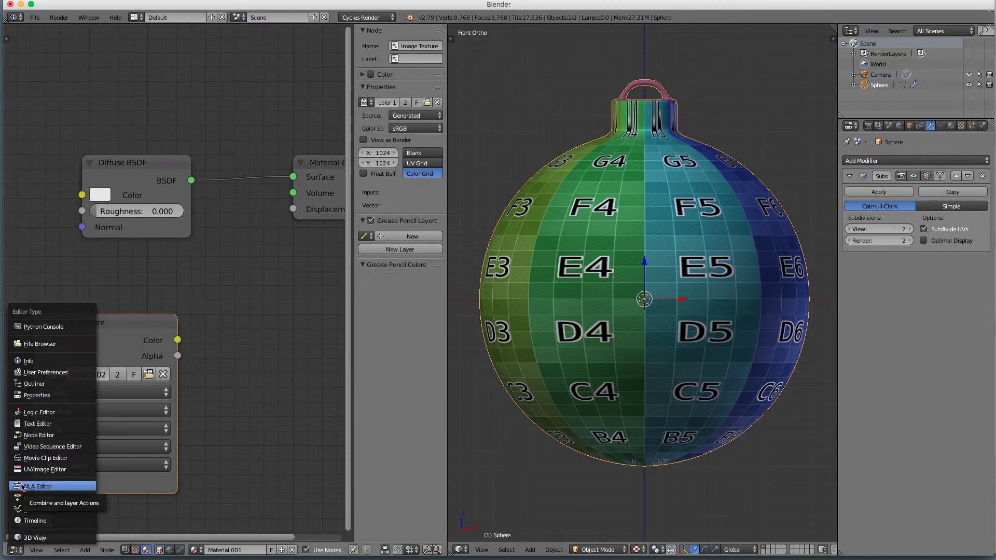
{"action": "left_click", "coordinate": [42, 470]}
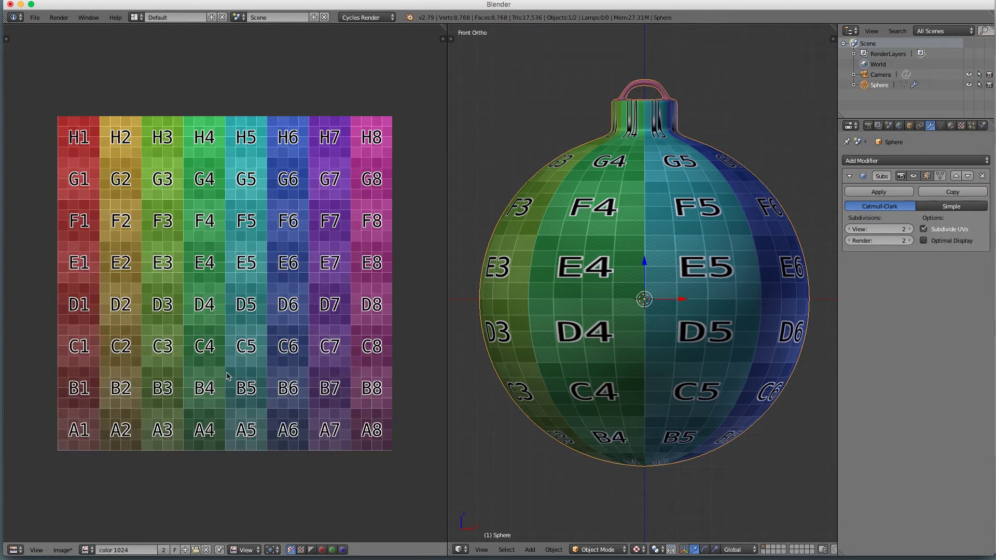
{"action": "key", "text": "Tab"}
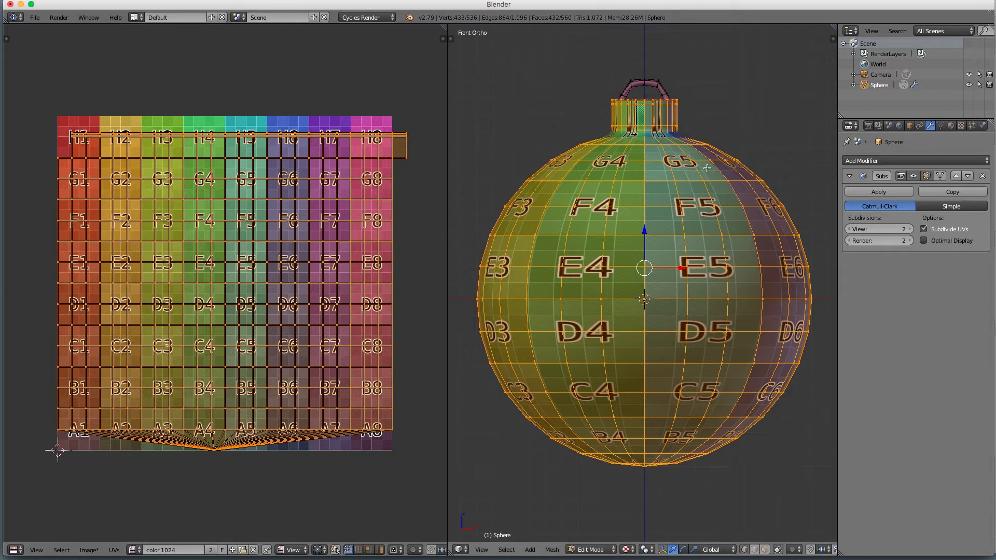
Move the bottom pole's UV vertex about 0.034 along X to the grid's midline between A4 and A5
{"action": "right_click", "coordinate": [216, 455]}
{"action": "scroll", "coordinate": [217, 455], "scroll_direction": "up", "scroll_amount": 1}
{"action": "key", "text": "shift+space"}
{"action": "scroll", "coordinate": [425, 493], "scroll_direction": "up", "scroll_amount": 2}
{"action": "middle_click_drag", "start_coordinate": [494, 478], "coordinate": [428, 285]}
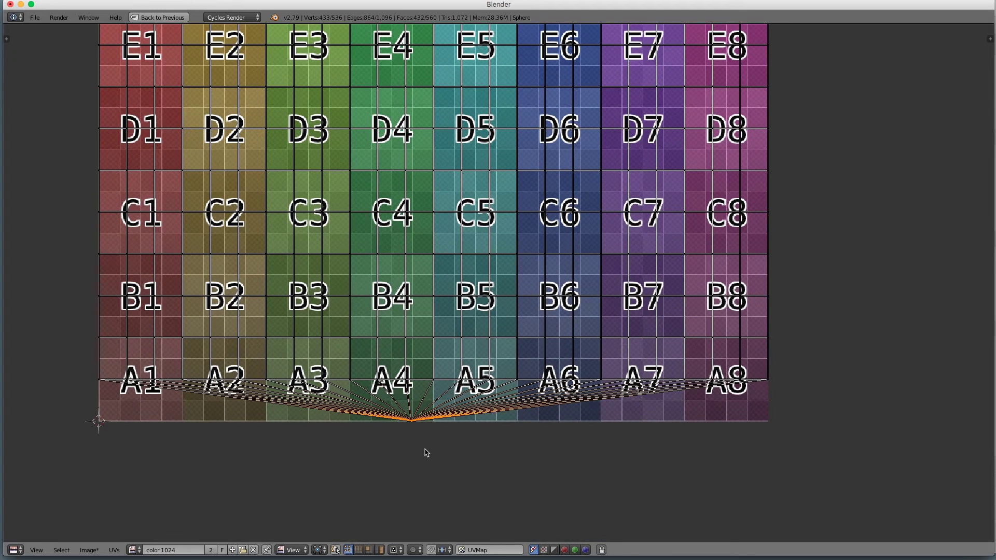
{"action": "key", "text": "g"}
{"action": "key", "text": "x"}
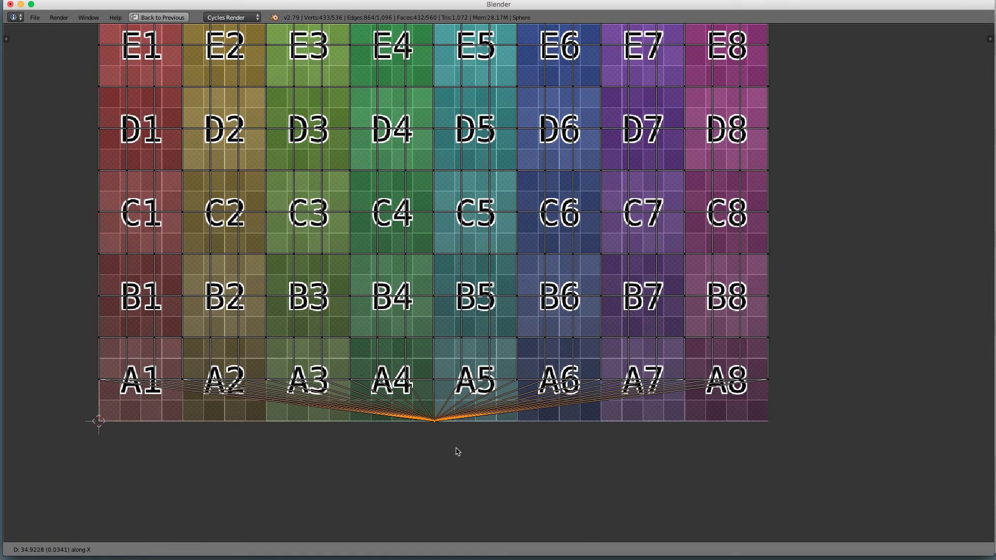
{"action": "left_click", "coordinate": [455, 449]}
Place the 2D cursor on the bottom pole's UV vertex at the lower edge between A4 and A5
{"action": "scroll", "coordinate": [454, 430], "scroll_direction": "down", "scroll_amount": 2}
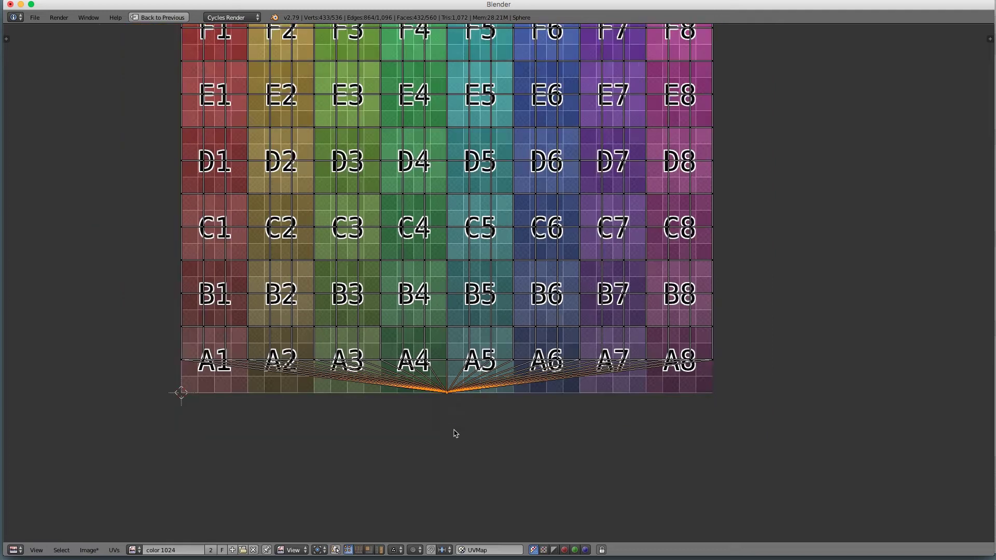
{"action": "key", "text": "Tab"}
{"action": "key", "text": "Tab"}
{"action": "scroll", "coordinate": [460, 418], "scroll_direction": "up", "scroll_amount": 1}
{"action": "left_click", "coordinate": [448, 393]}
{"action": "scroll", "coordinate": [487, 422], "scroll_direction": "up", "scroll_amount": 1}
{"action": "scroll", "coordinate": [488, 422], "scroll_direction": "up", "scroll_amount": 1}
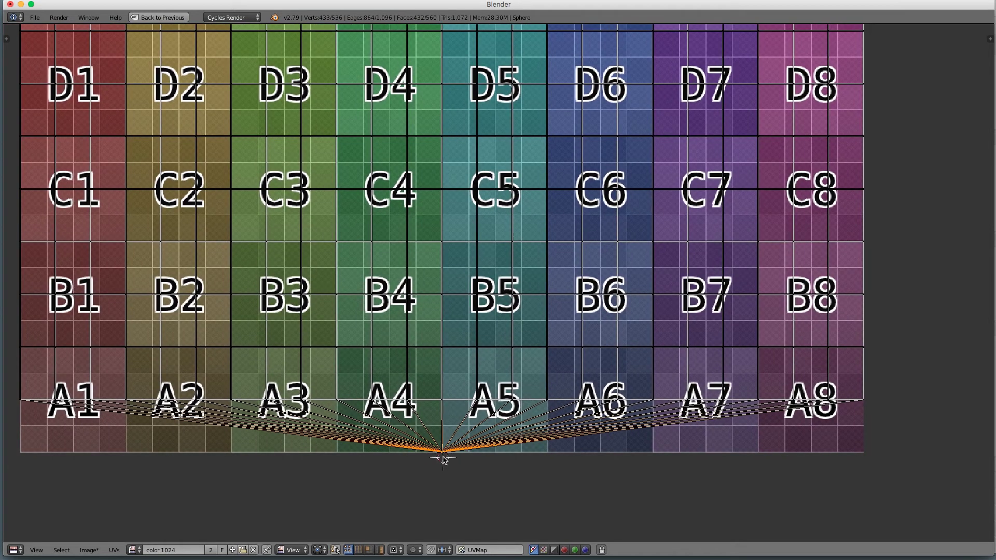
Restore the multi-editor layout from the maximized UV editor so the grid and the ornament are side by side
{"action": "left_click", "coordinate": [441, 451]}
{"action": "scroll", "coordinate": [442, 454], "scroll_direction": "down", "scroll_amount": 2}
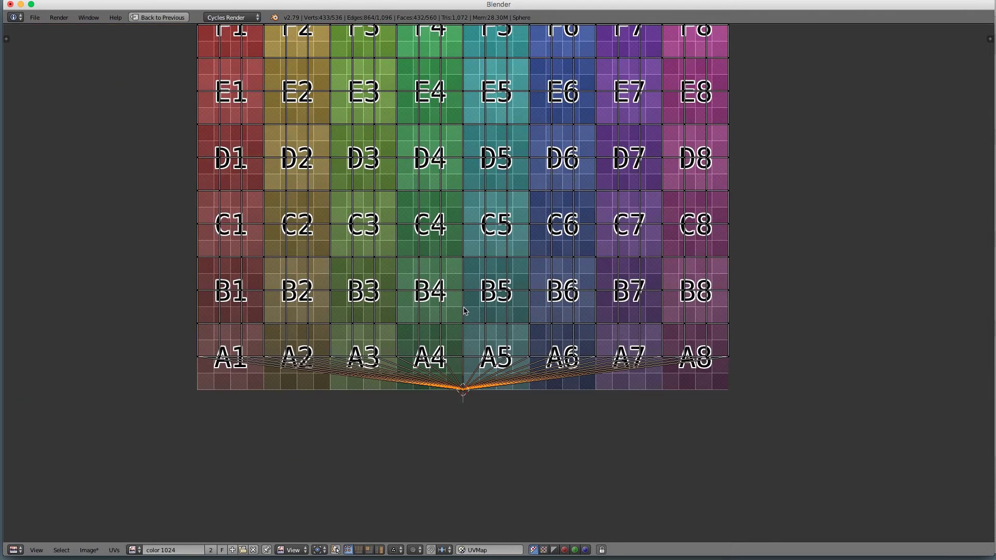
{"action": "key", "text": "ctrl+Up"}
{"action": "scroll", "coordinate": [297, 361], "scroll_direction": "down", "scroll_amount": 2}
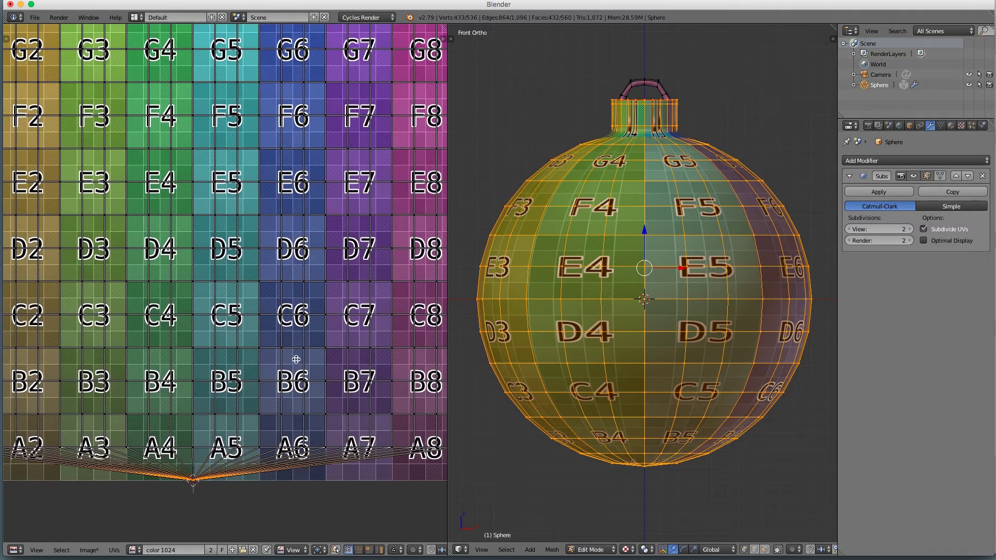
{"action": "middle_click_drag", "start_coordinate": [283, 331], "coordinate": [302, 382]}
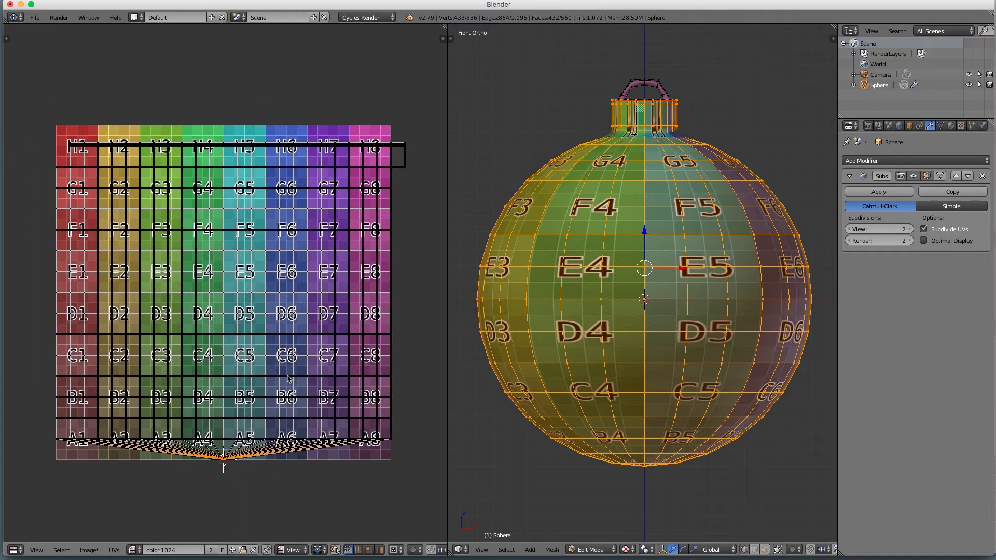
Select all UVs and set the pivot point to the 2D cursor
{"action": "key", "text": "a"}
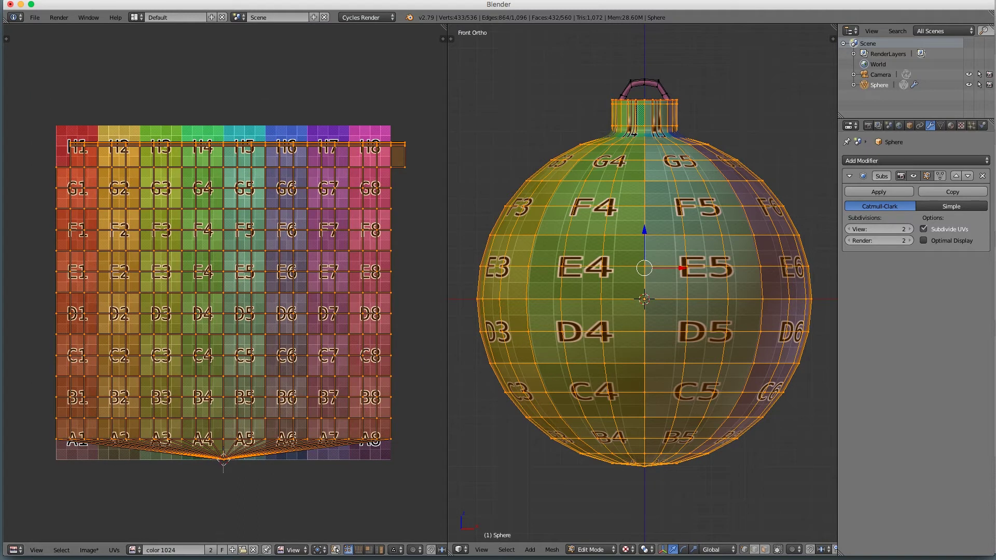
{"action": "left_click", "coordinate": [317, 550]}
{"action": "left_click", "coordinate": [324, 515]}
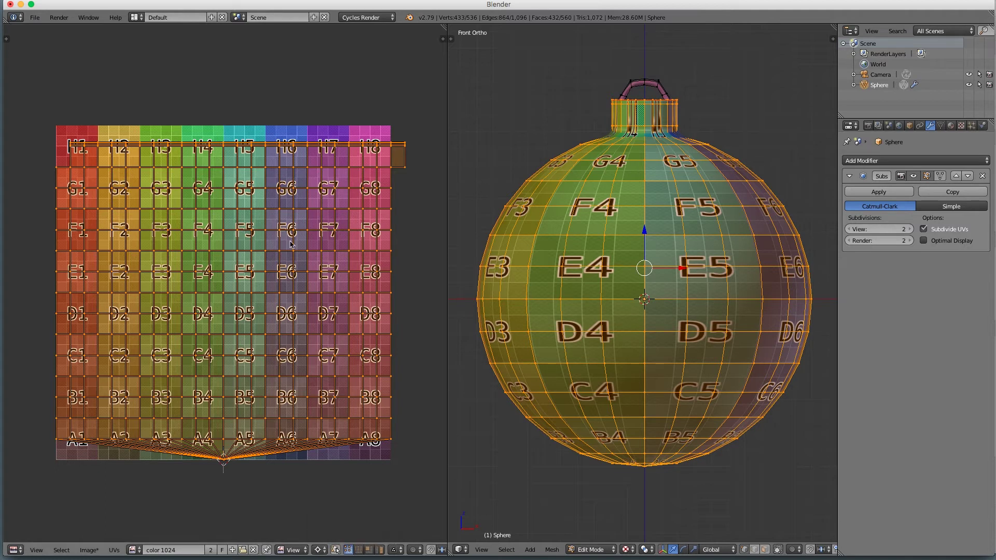
{"action": "key", "text": "s"}
{"action": "key", "text": "y"}
{"action": "right_click", "coordinate": [295, 279]}
Scale all UVs along Y to about 0.83 from the 2D cursor and check the grid on the ornament
{"action": "key", "text": "s"}
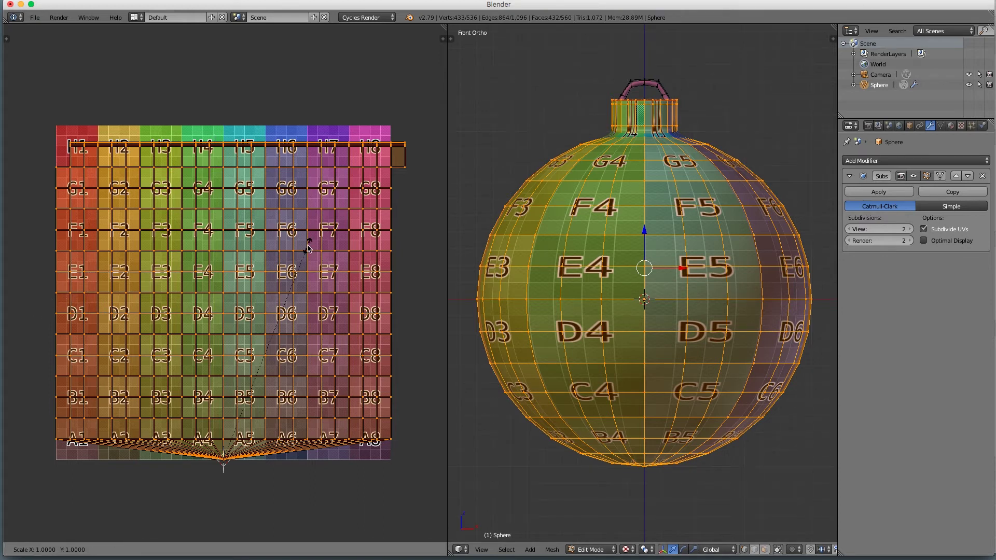
{"action": "key", "text": "y"}
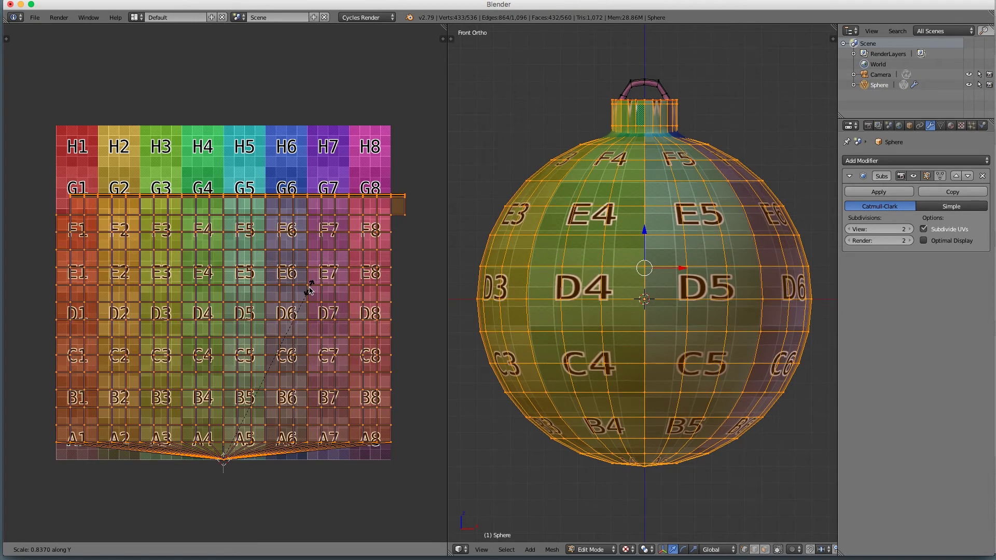
{"action": "left_click", "coordinate": [310, 292]}
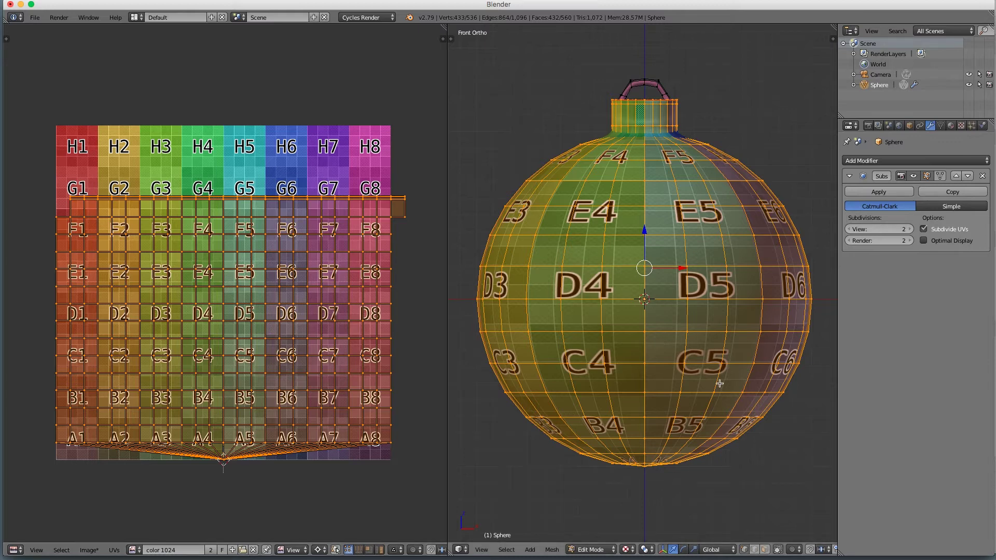
{"action": "middle_click_drag", "start_coordinate": [694, 405], "coordinate": [657, 407]}
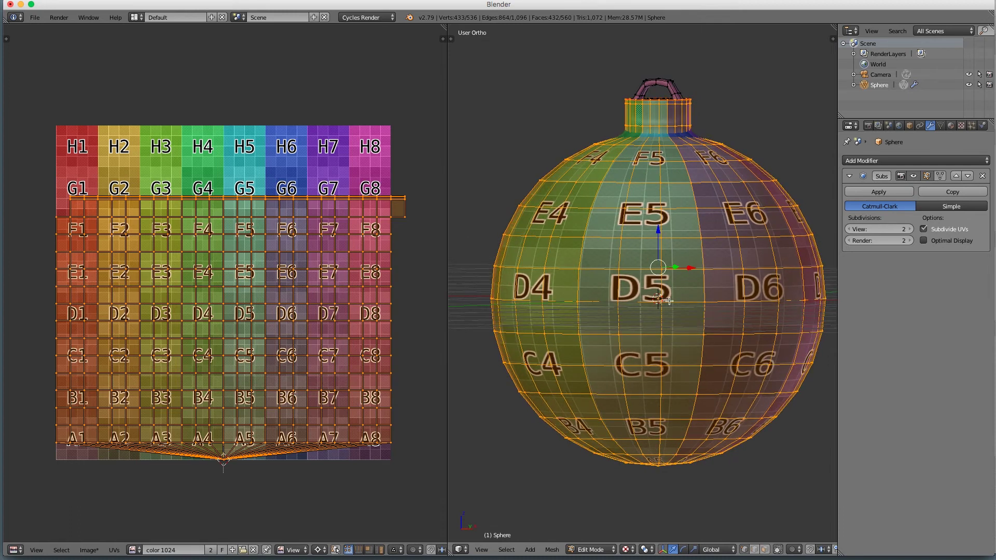
{"action": "key", "text": "KP_1"}
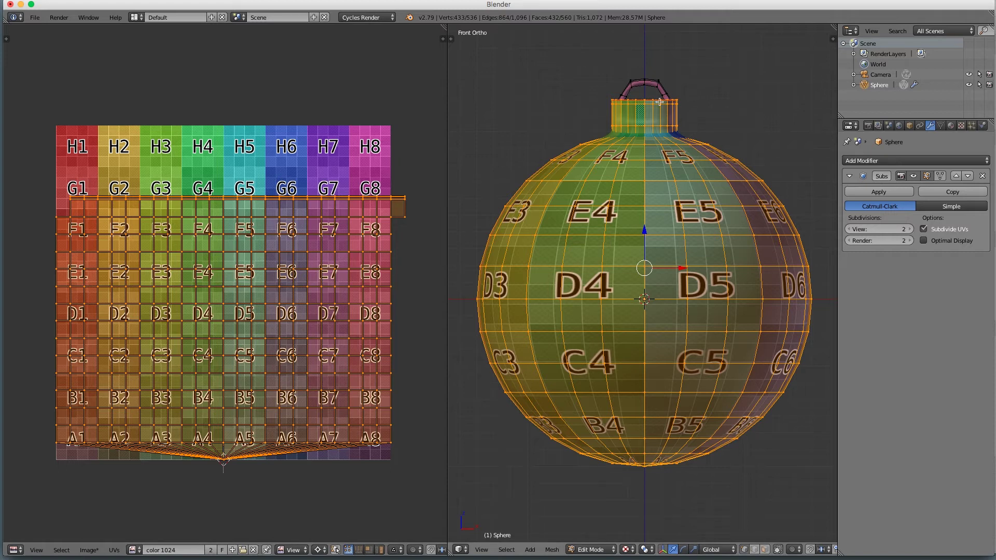
Deselect all UVs and lower one of the stacked neck UV rows about 0.04 along Y, just below the G/F boundary
{"action": "scroll", "coordinate": [361, 197], "scroll_direction": "up", "scroll_amount": 1}
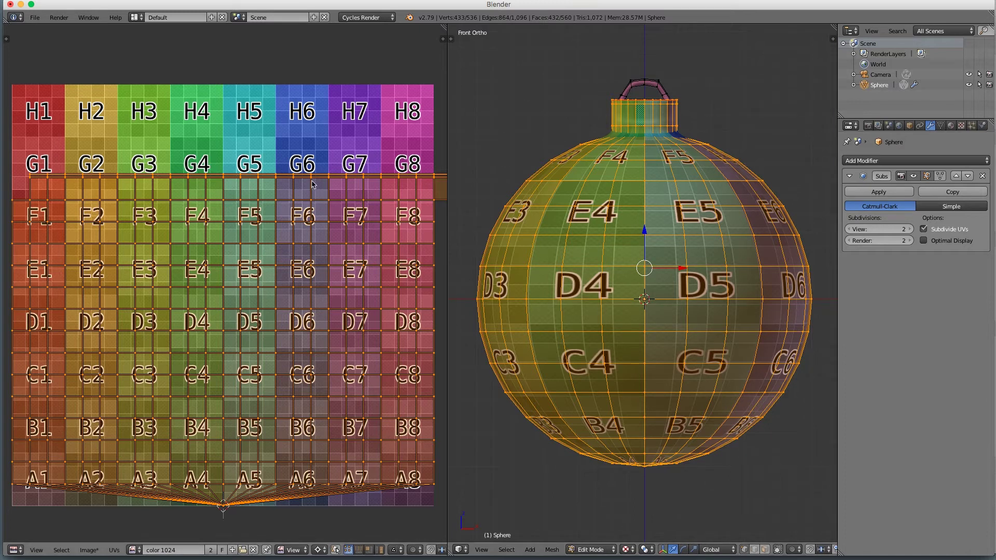
{"action": "key", "text": "a"}
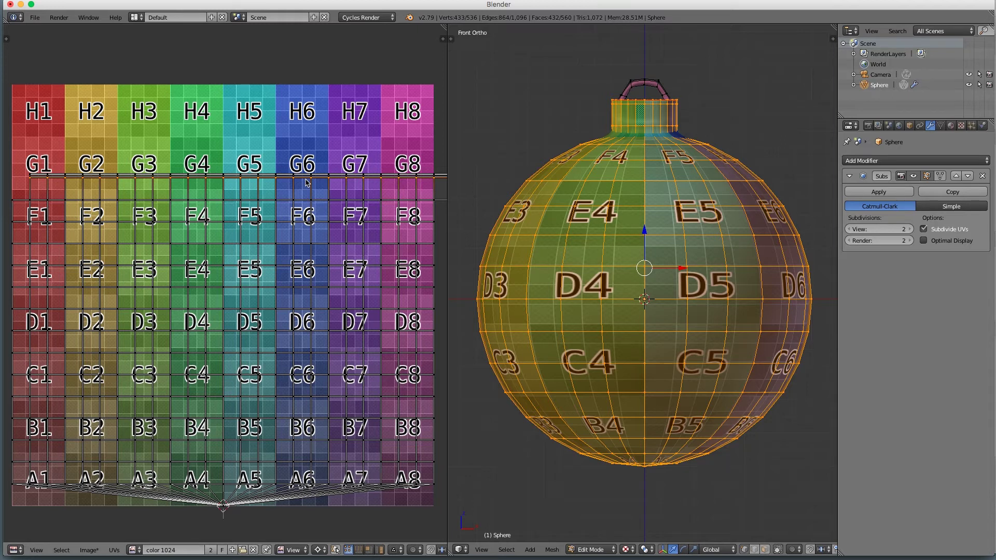
{"action": "key", "text": "g"}
{"action": "key", "text": "y"}
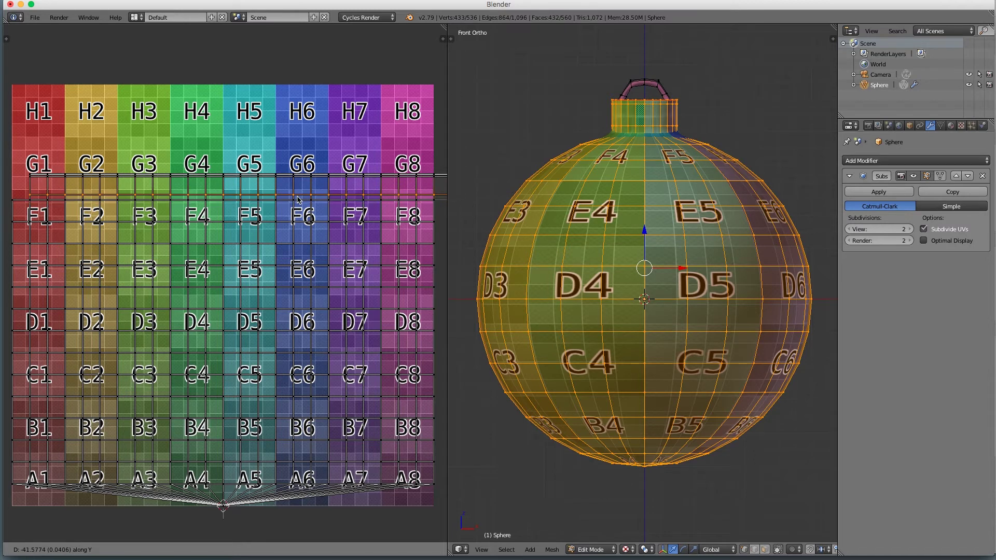
{"action": "left_click", "coordinate": [298, 196]}
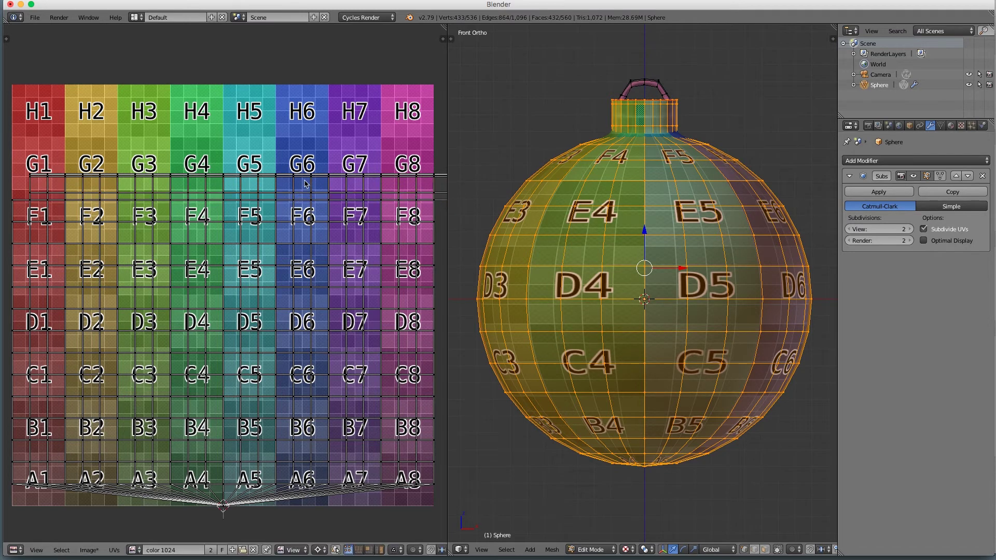
Raise the uppermost neck UV row along Y to about the middle of the G squares
{"action": "key", "text": "g"}
{"action": "key", "text": "y"}
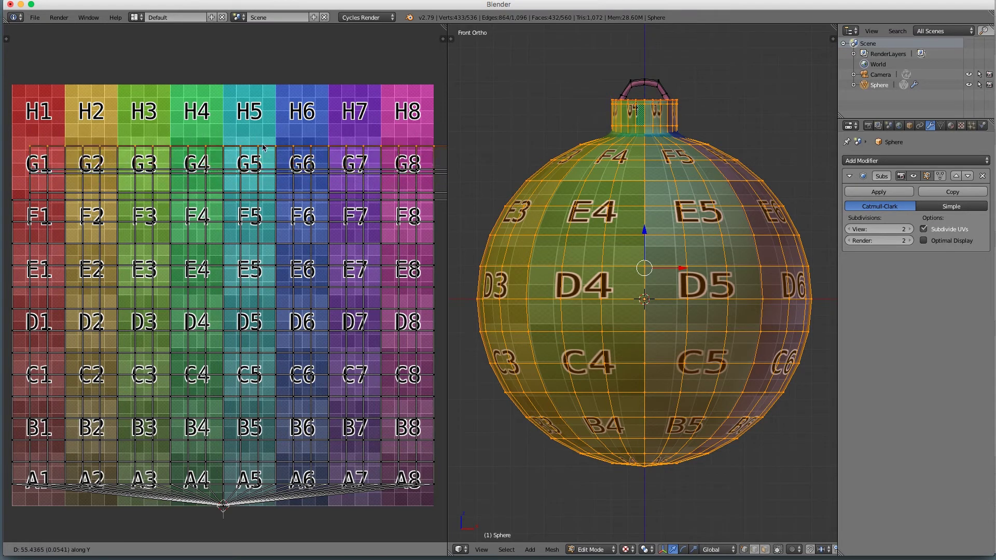
{"action": "scroll", "coordinate": [264, 156], "scroll_direction": "up", "scroll_amount": 2}
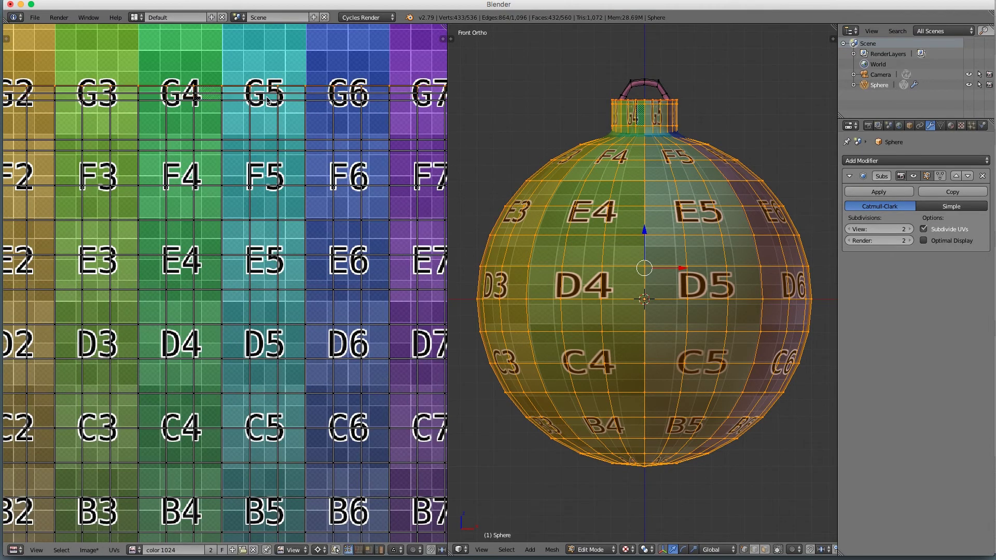
{"action": "left_click", "coordinate": [259, 108]}
Examine how the color grid maps onto the neck and its flat cap from above
{"action": "middle_click_drag", "start_coordinate": [637, 61], "coordinate": [618, 124]}
{"action": "scroll", "coordinate": [618, 124], "scroll_direction": "up", "scroll_amount": 1}
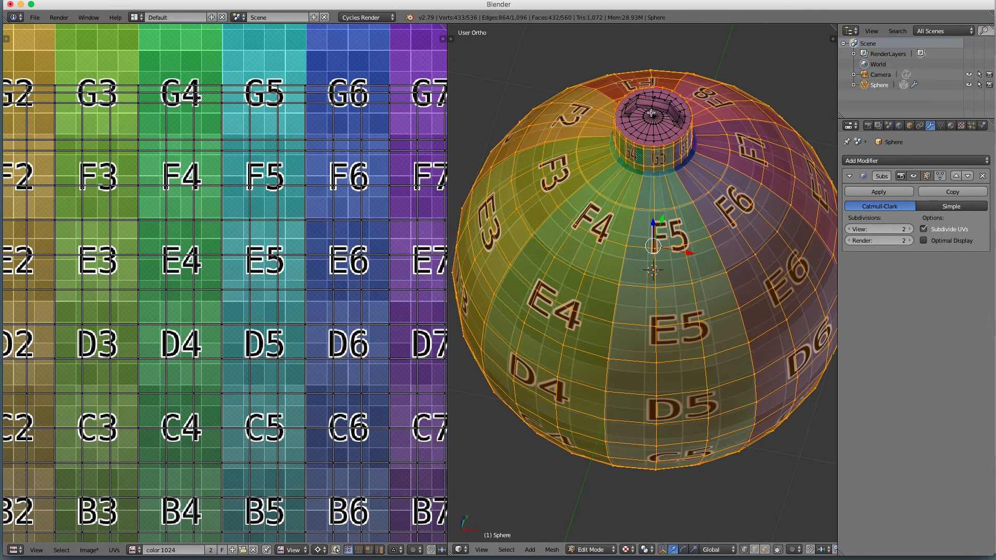
{"action": "scroll", "coordinate": [646, 123], "scroll_direction": "up", "scroll_amount": 1}
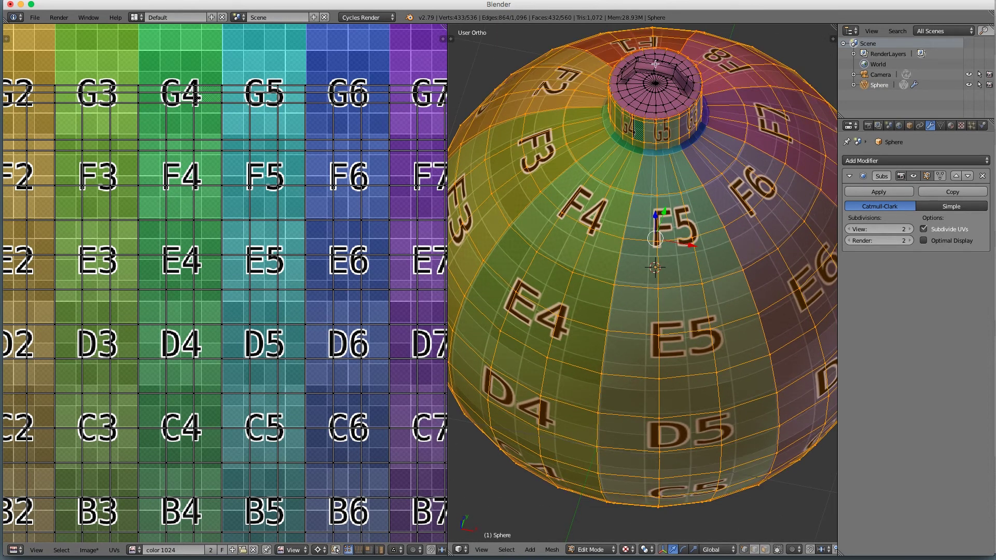
{"action": "scroll", "coordinate": [428, 151], "scroll_direction": "down", "scroll_amount": 4}
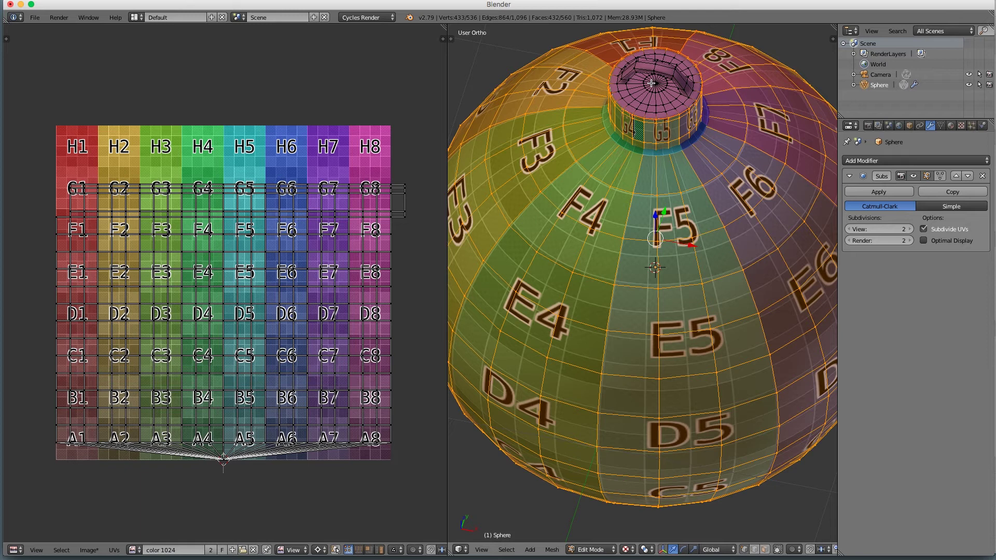
{"action": "key", "text": "KP_7"}
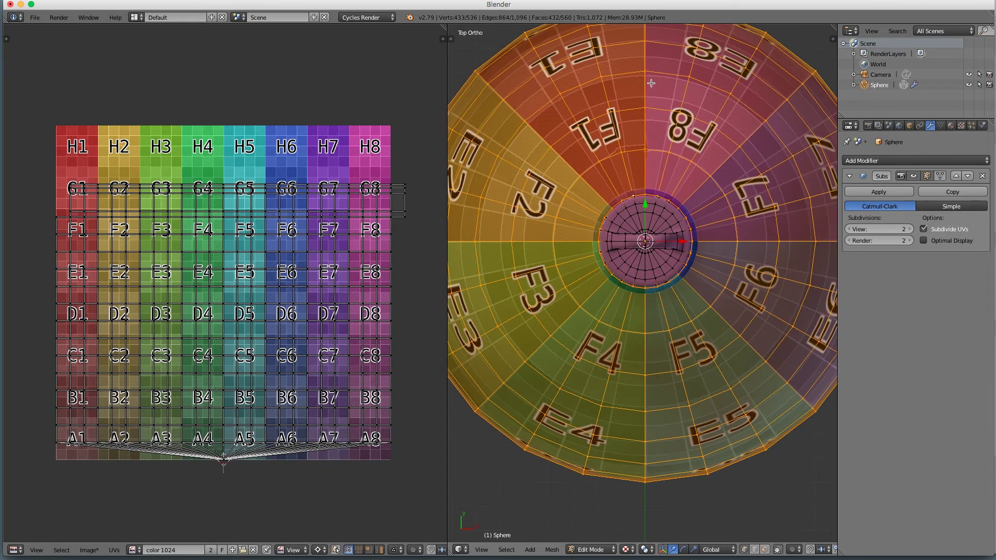
{"action": "scroll", "coordinate": [652, 186], "scroll_direction": "up", "scroll_amount": 2}
{"action": "middle_click_drag", "start_coordinate": [662, 242], "coordinate": [664, 200]}
Clear the selection, select the center vertex of the neck's cap and maximize the 3D view around it
{"action": "key", "text": "a"}
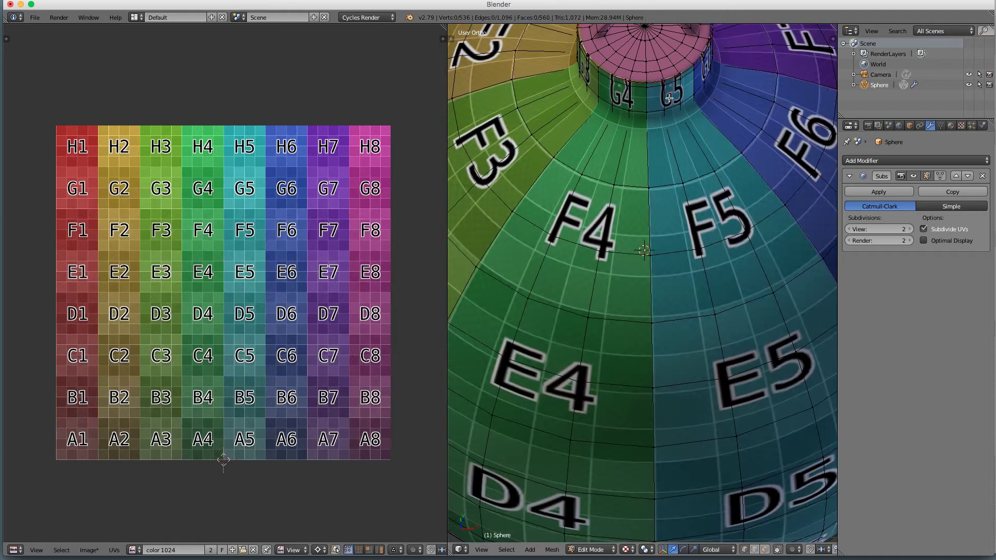
{"action": "middle_click_drag", "start_coordinate": [664, 69], "coordinate": [645, 128]}
{"action": "right_click", "coordinate": [630, 77]}
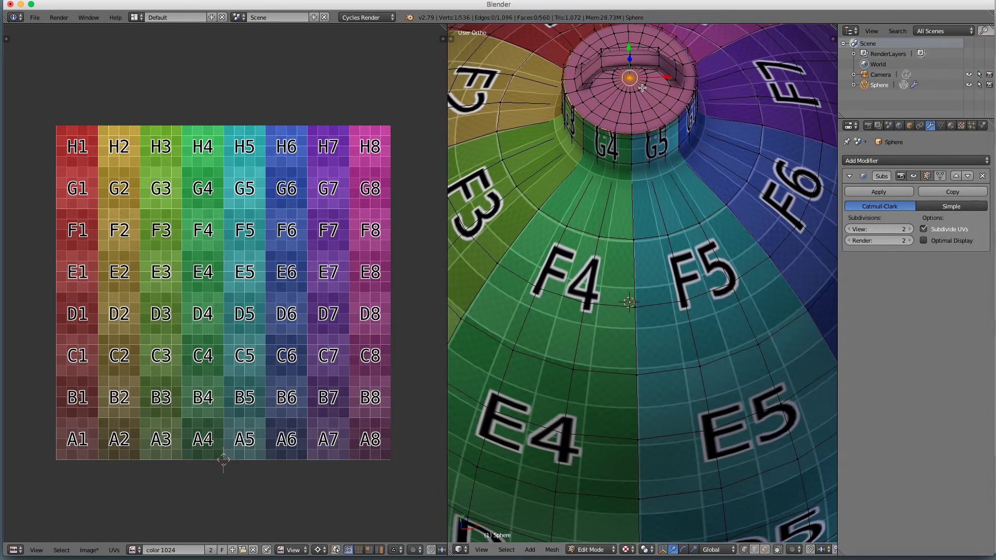
{"action": "scroll", "coordinate": [642, 91], "scroll_direction": "up", "scroll_amount": 2}
{"action": "middle_click_drag", "start_coordinate": [629, 55], "coordinate": [582, 222], "text": "shift"}
{"action": "scroll", "coordinate": [600, 208], "scroll_direction": "up", "scroll_amount": 1}
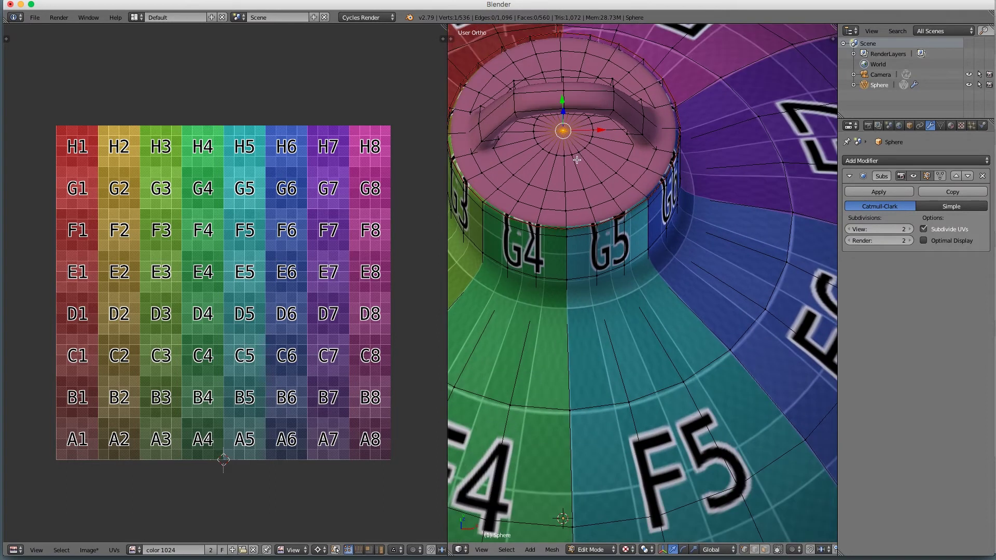
{"action": "key", "text": "shift+space"}
{"action": "scroll", "coordinate": [609, 341], "scroll_direction": "up", "scroll_amount": 5}
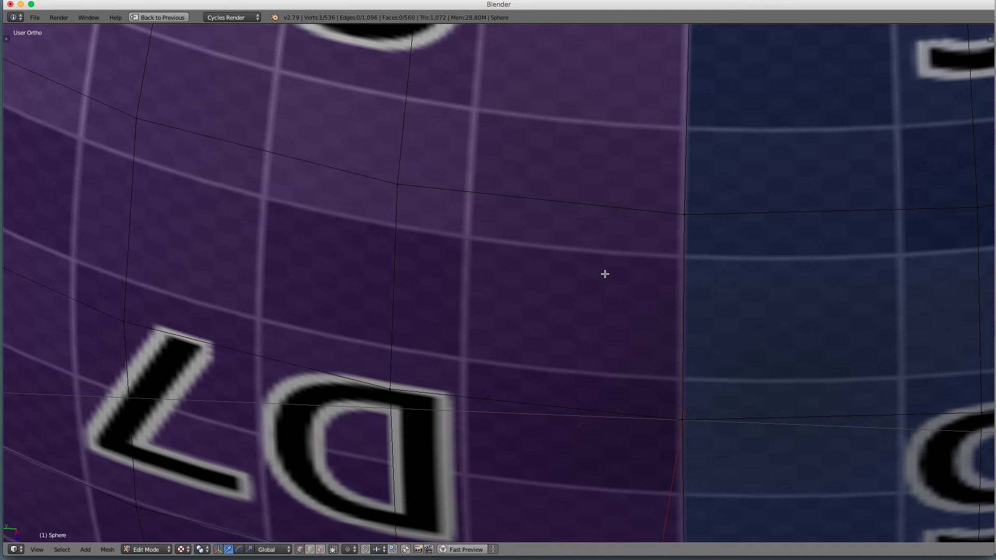
{"action": "key", "text": "KP_7"}
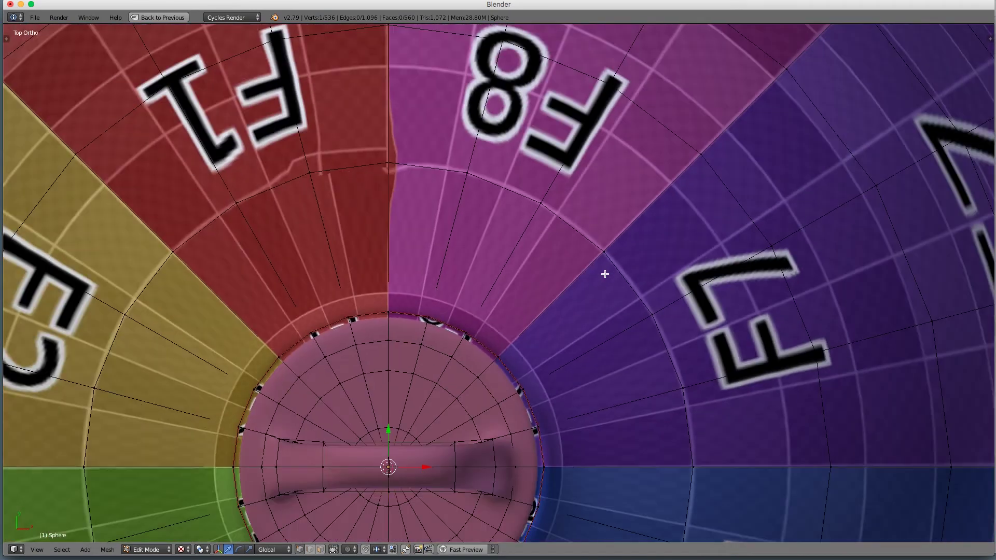
{"action": "middle_click_drag", "start_coordinate": [406, 484], "coordinate": [421, 293]}
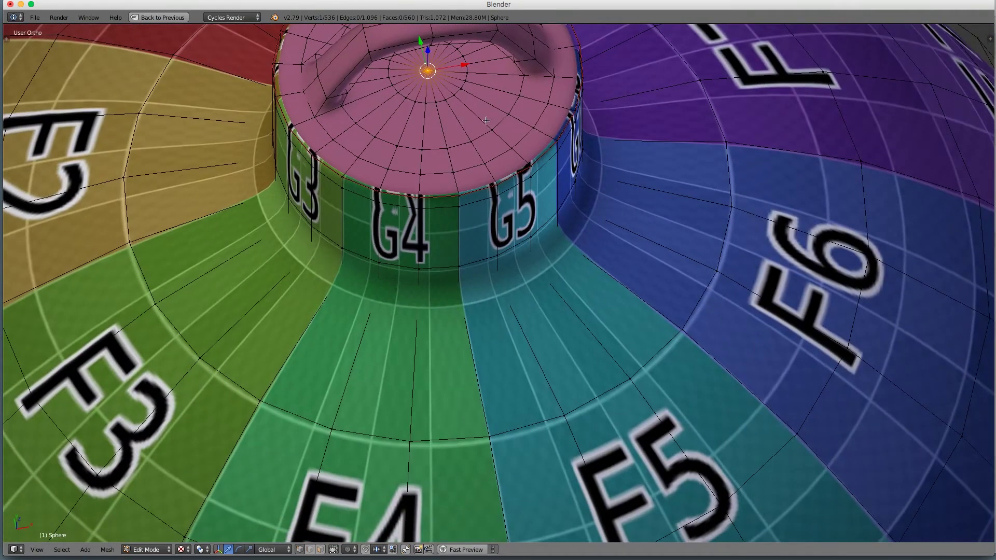
Extend the selection from the cap's center vertex to its concentric rings in front of and behind the hanging loop
{"action": "key", "text": "ctrl+KP_Add"}
{"action": "right_click", "coordinate": [430, 149], "text": "alt+shift"}
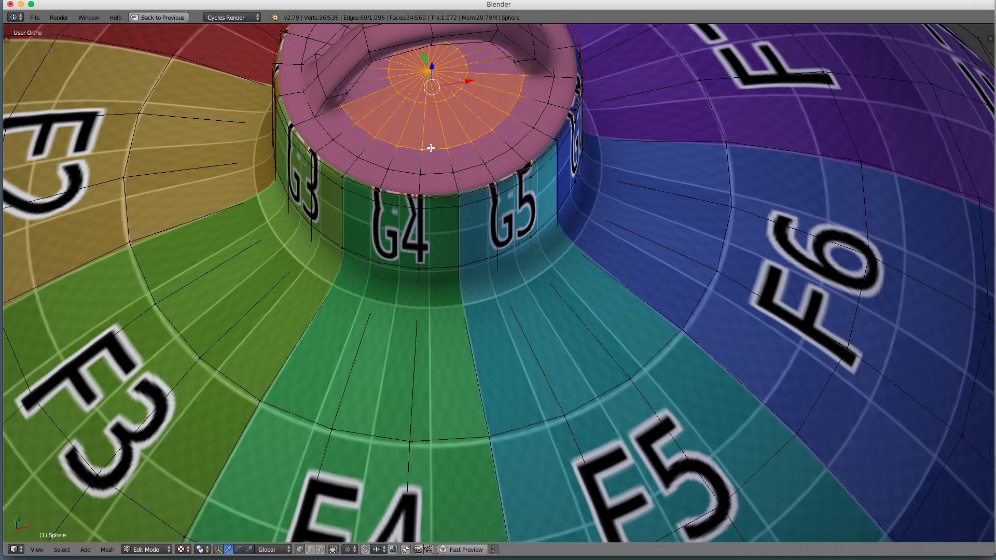
{"action": "right_click", "coordinate": [433, 176], "text": "alt+shift"}
{"action": "right_click", "coordinate": [433, 192], "text": "alt+shift"}
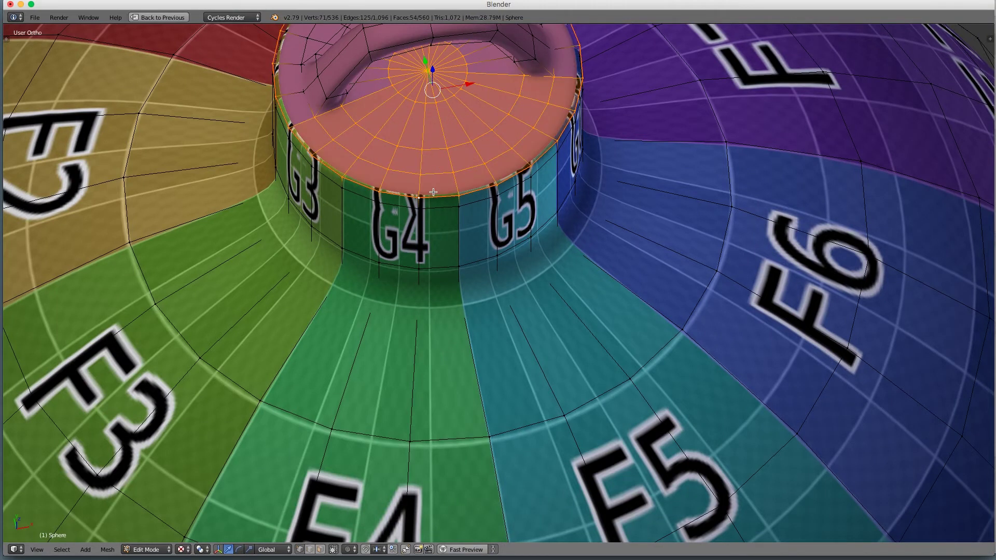
{"action": "key", "text": "KP_7"}
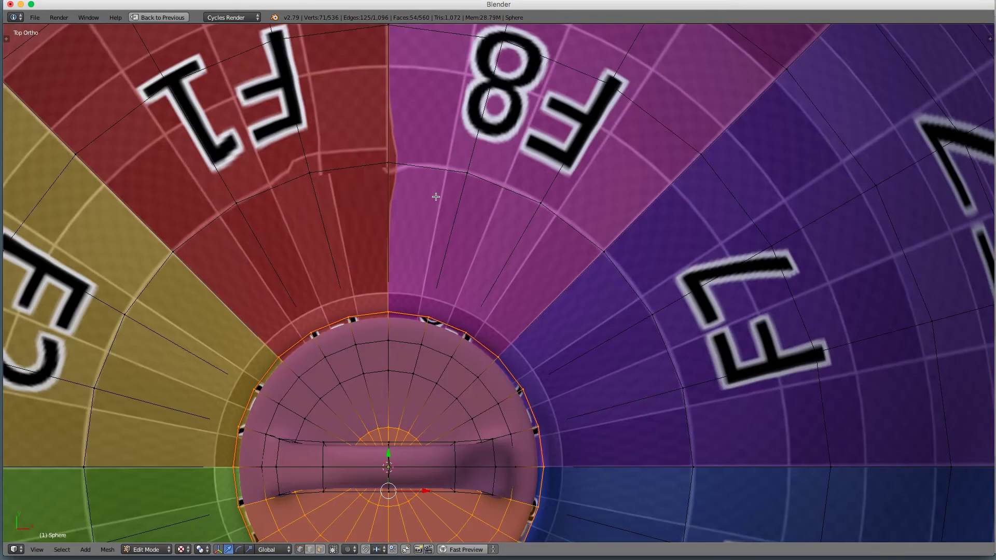
{"action": "right_click", "coordinate": [315, 405], "text": "alt+shift"}
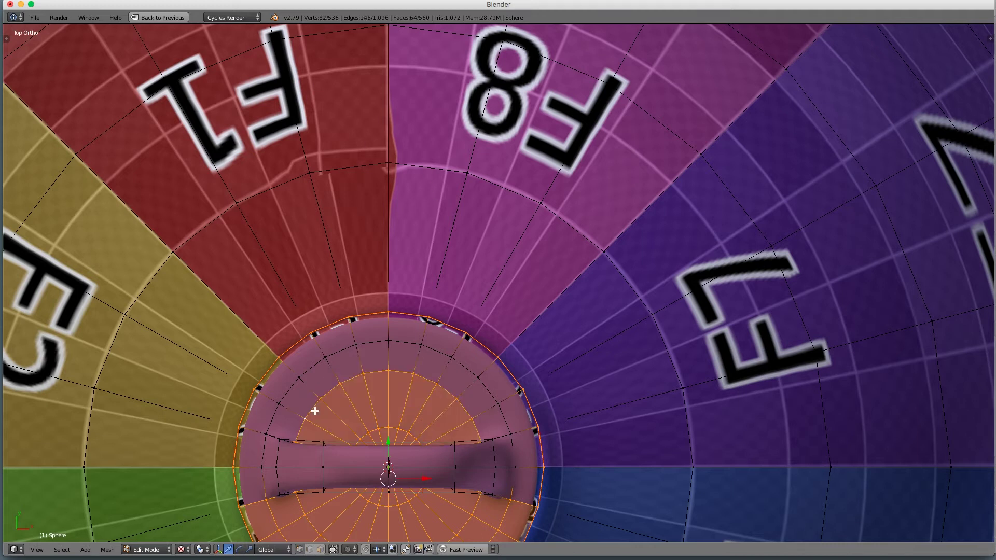
{"action": "right_click", "coordinate": [291, 385], "text": "alt+shift"}
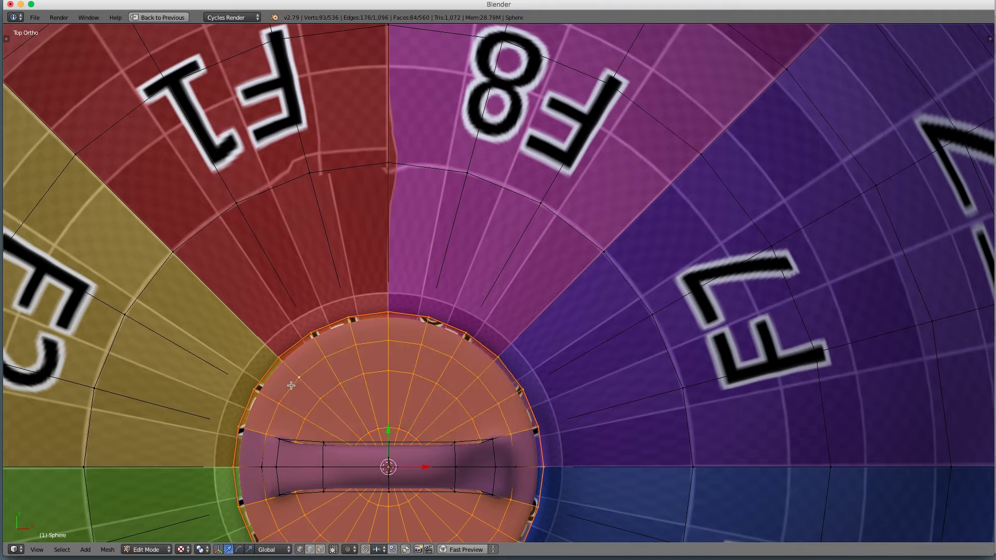
Add the remaining cap vertices beside and beneath the hanging loop to the selection and view the cap from the top
{"action": "right_click", "coordinate": [258, 469], "text": "shift"}
{"action": "middle_click_drag", "start_coordinate": [350, 457], "coordinate": [283, 419]}
{"action": "right_click", "coordinate": [378, 104], "text": "shift"}
{"action": "middle_click_drag", "start_coordinate": [339, 123], "coordinate": [421, 112]}
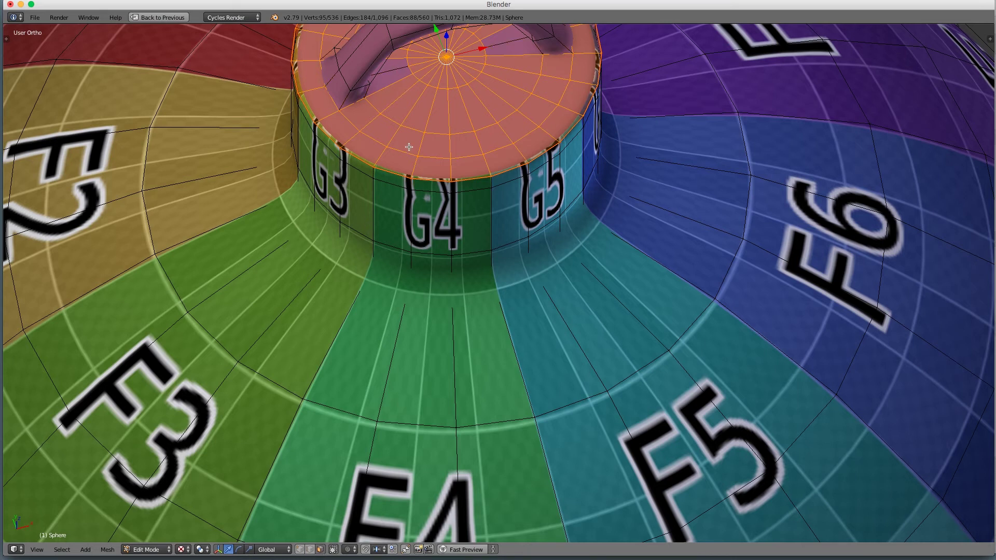
{"action": "left_click", "coordinate": [502, 40], "text": "shift"}
{"action": "left_click", "coordinate": [511, 48], "text": "shift"}
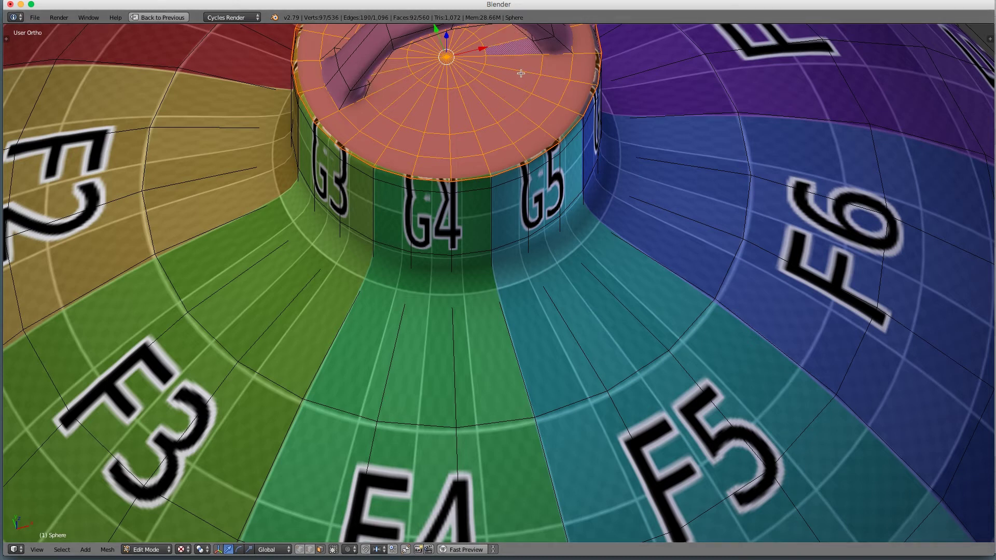
{"action": "key", "text": "KP_7"}
{"action": "scroll", "coordinate": [472, 328], "scroll_direction": "down", "scroll_amount": 2}
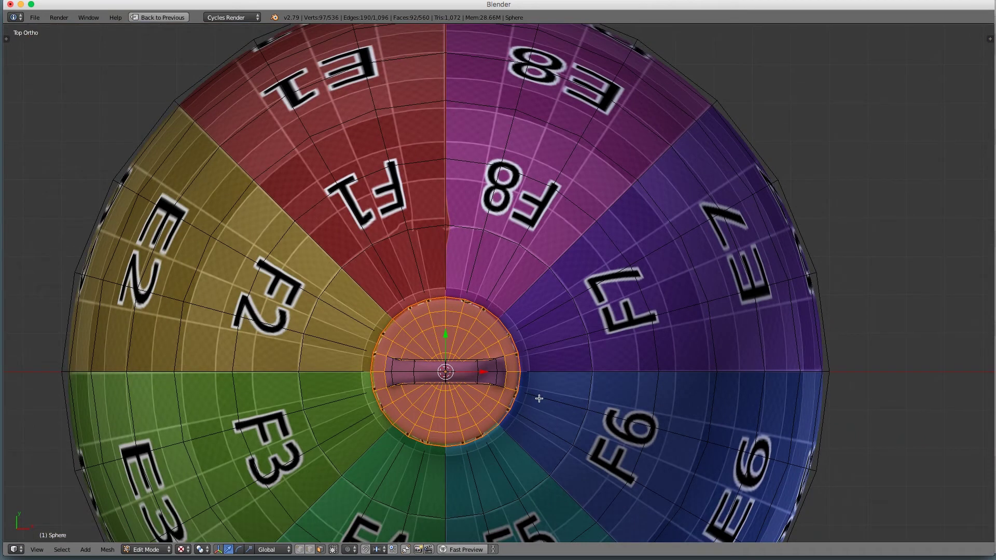
{"action": "scroll", "coordinate": [539, 398], "scroll_direction": "up", "scroll_amount": 2}
{"action": "middle_click_drag", "start_coordinate": [538, 399], "coordinate": [686, 300], "text": "shift"}
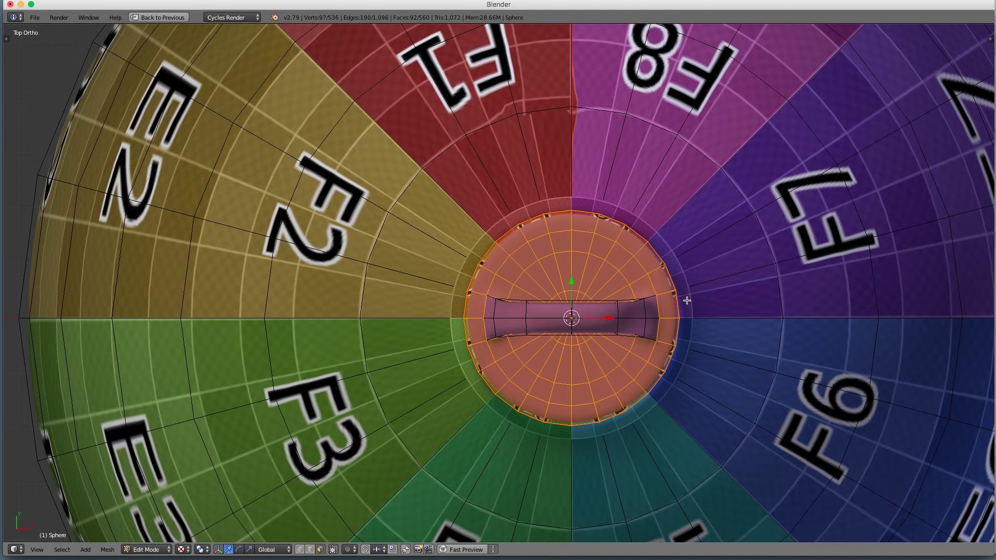
Restore the split layout and unwrap the selected neck cap from the top view with Project From View
{"action": "key", "text": "ctrl+Up"}
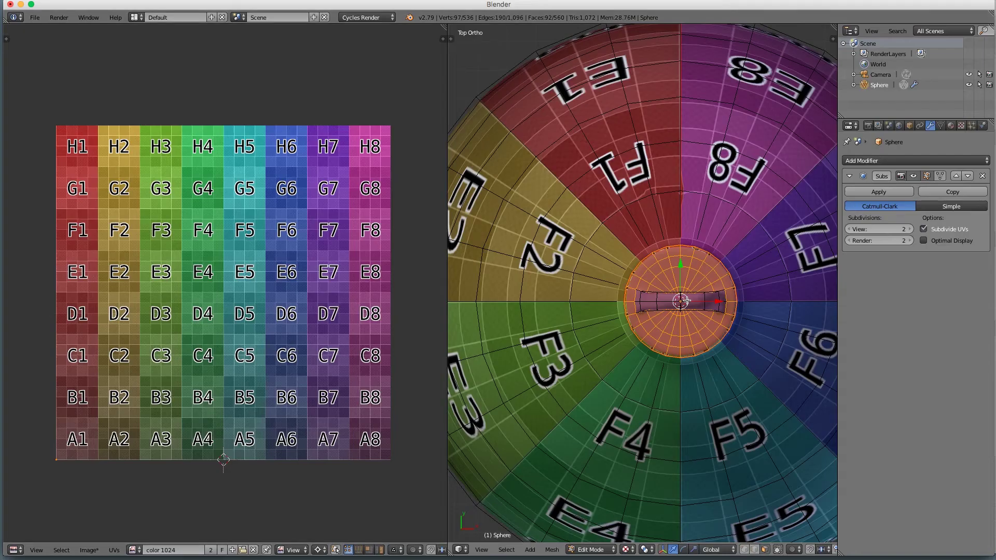
{"action": "key", "text": "ctrl+Up"}
{"action": "key", "text": "ctrl+Up"}
{"action": "key", "text": "ctrl+Up"}
{"action": "key", "text": "ctrl+Up"}
{"action": "key", "text": "ctrl+Up"}
{"action": "key", "text": "ctrl+Up"}
{"action": "key", "text": "u"}
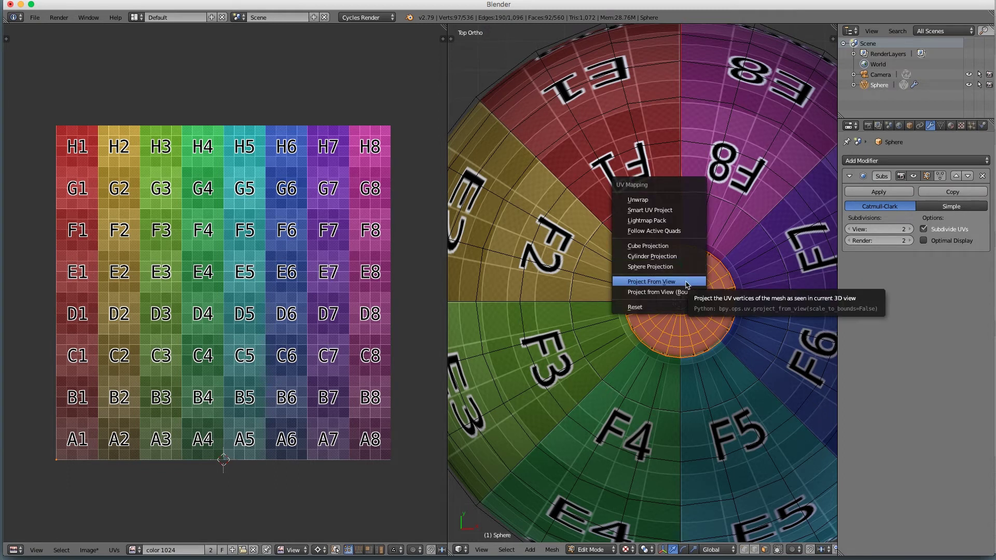
{"action": "left_click", "coordinate": [685, 283]}
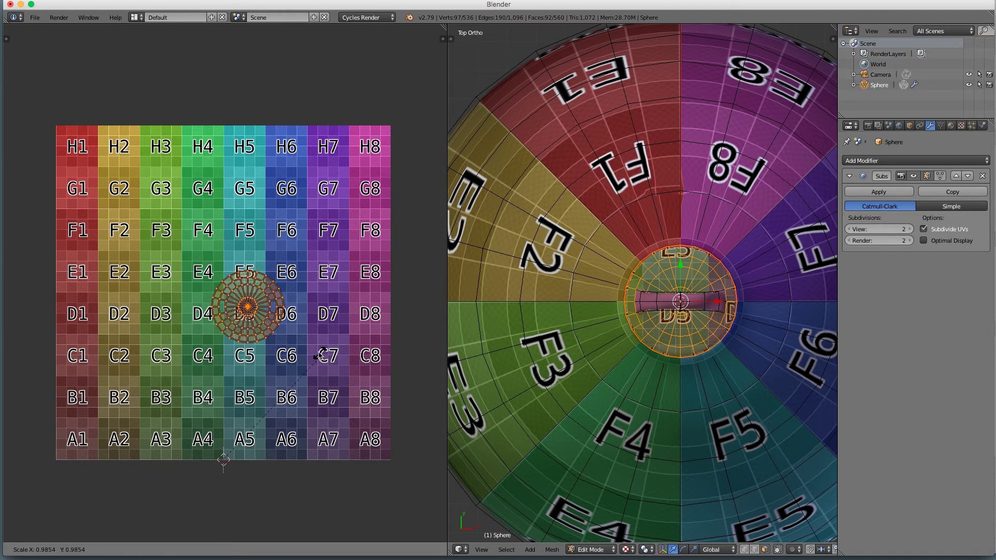
Set the UV pivot to Median Point and scale the cap's UV island down to about the width of one grid column
{"action": "left_click", "coordinate": [320, 550]}
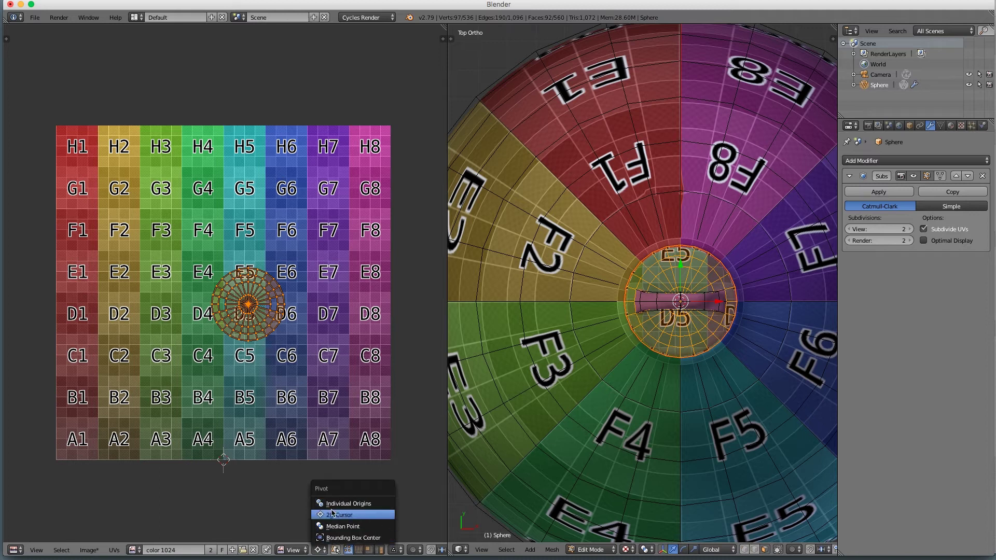
{"action": "left_click", "coordinate": [333, 526]}
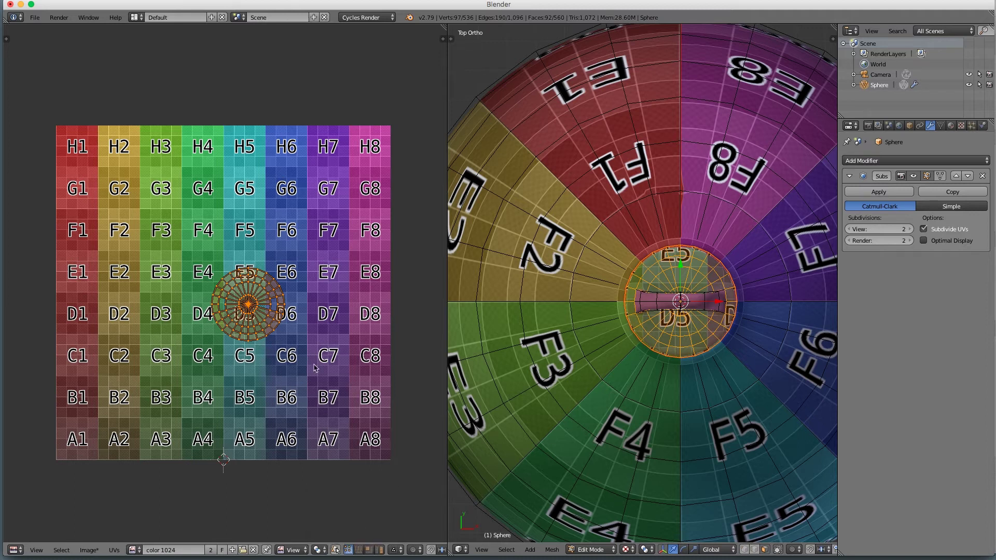
{"action": "key", "text": "s"}
{"action": "left_click", "coordinate": [287, 336]}
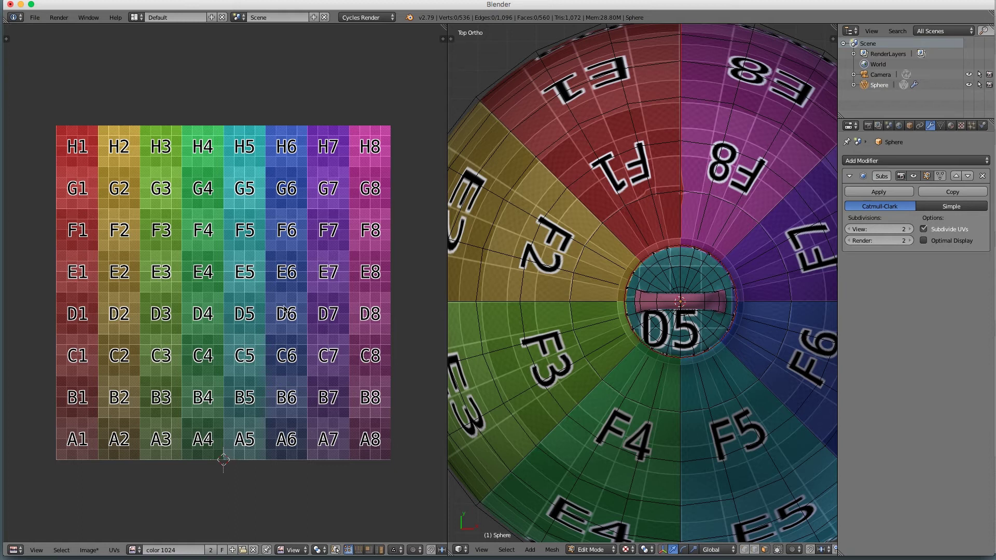
Select the whole mesh and compare the cap's color grid scale with the neck and body
{"action": "key", "text": "a"}
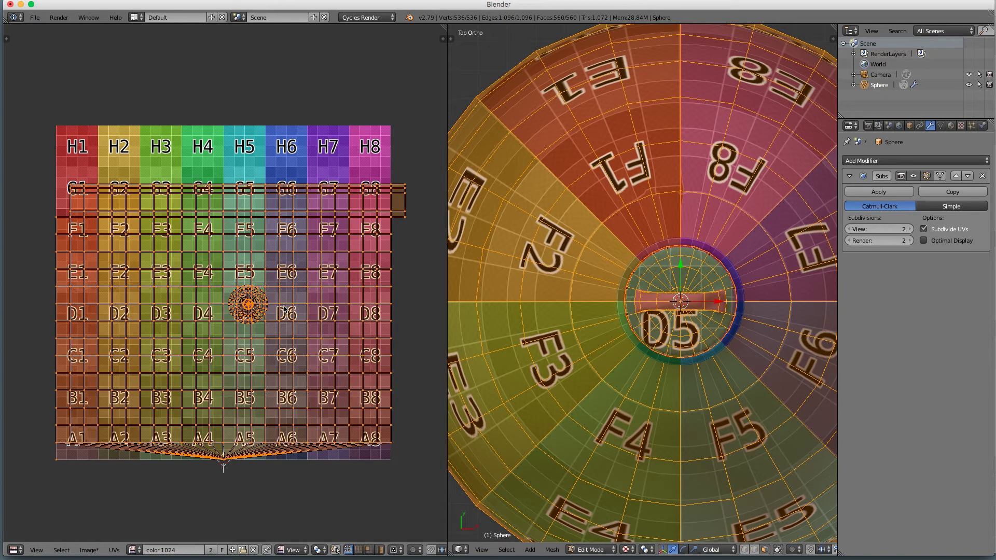
{"action": "scroll", "coordinate": [708, 308], "scroll_direction": "up", "scroll_amount": 2}
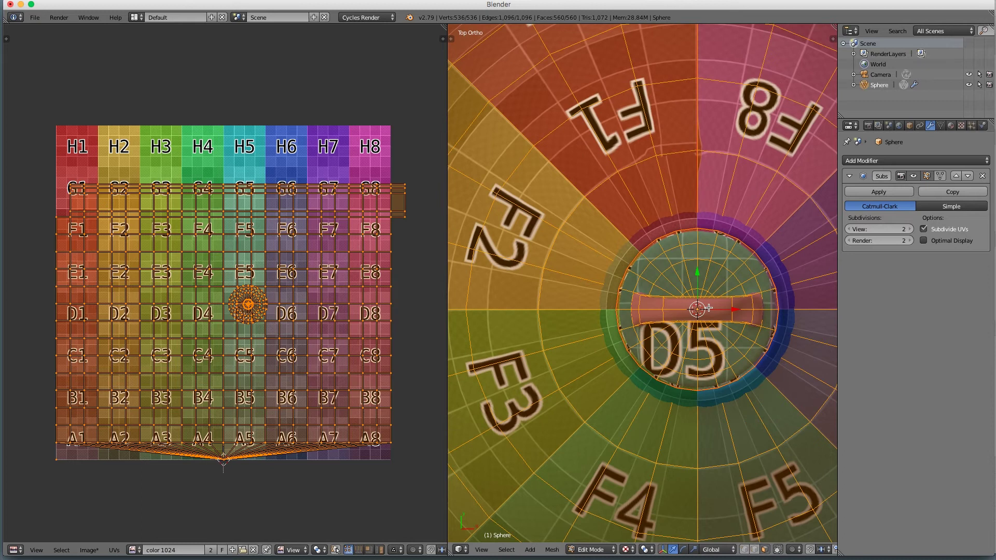
{"action": "middle_click_drag", "start_coordinate": [711, 324], "coordinate": [708, 288]}
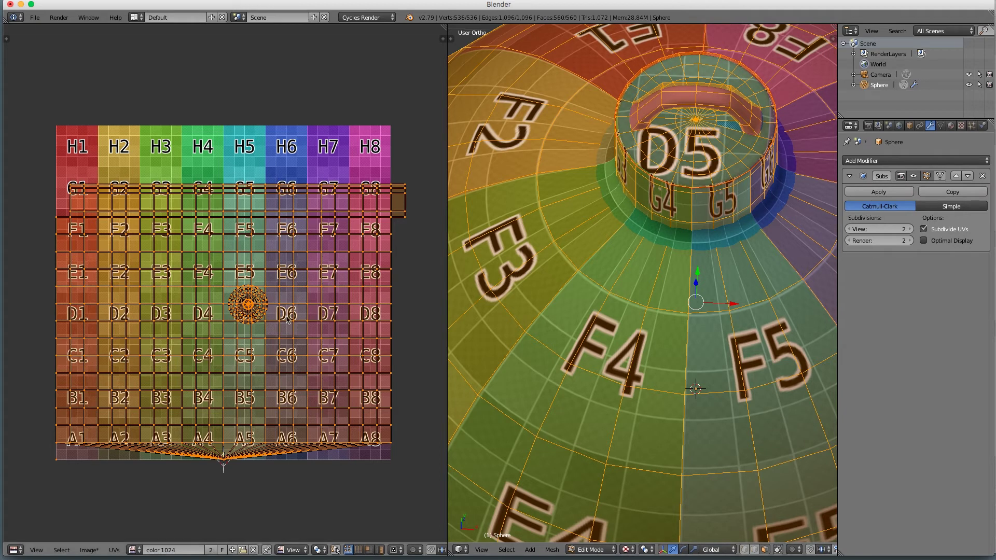
Clear the selection, pick the center vertex of the neck's cap and maximize the 3D view around it
{"action": "left_click", "coordinate": [629, 551]}
{"action": "left_click", "coordinate": [628, 550]}
{"action": "left_click", "coordinate": [648, 550]}
{"action": "left_click", "coordinate": [648, 549]}
{"action": "key", "text": "a"}
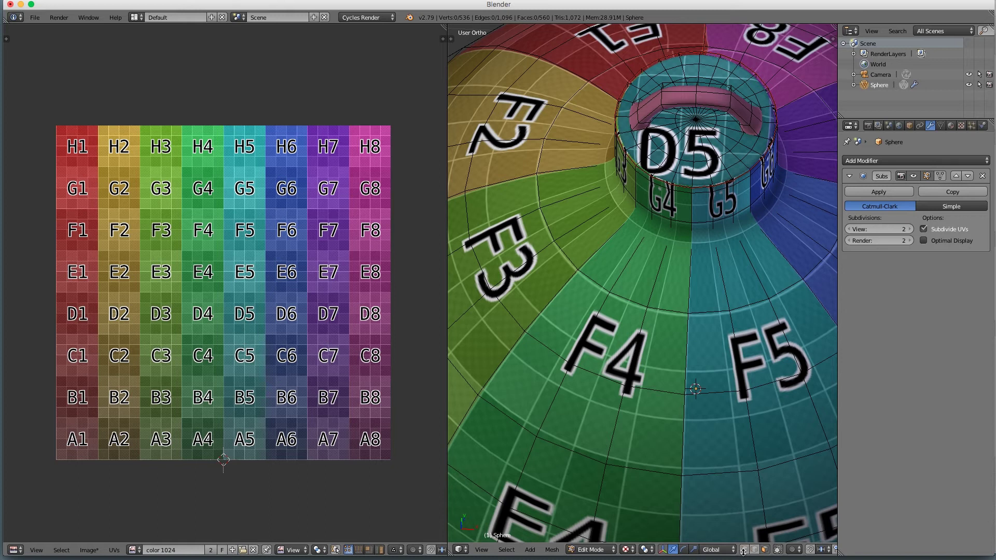
{"action": "right_click", "coordinate": [696, 119]}
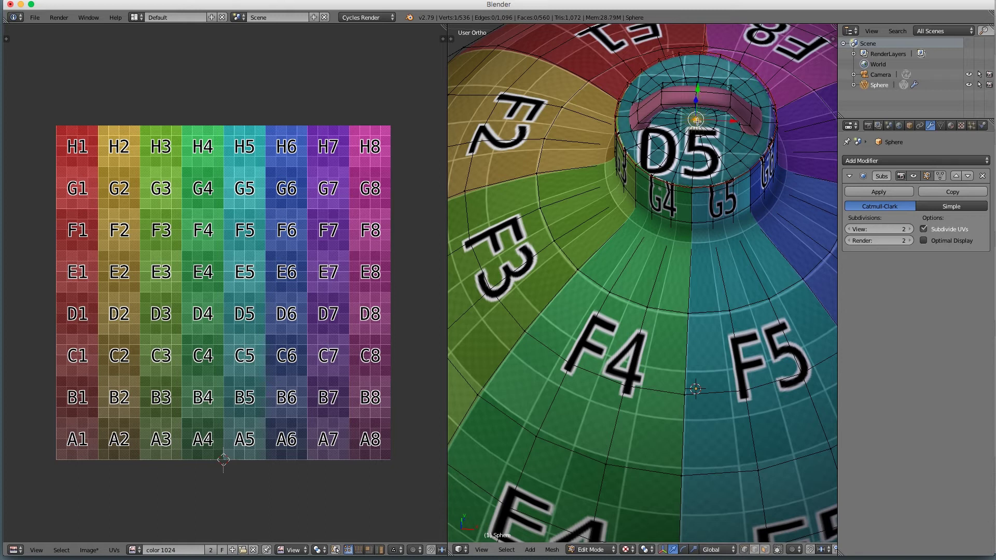
{"action": "scroll", "coordinate": [712, 129], "scroll_direction": "up", "scroll_amount": 3}
{"action": "middle_click_drag", "start_coordinate": [704, 106], "coordinate": [525, 280], "text": "shift"}
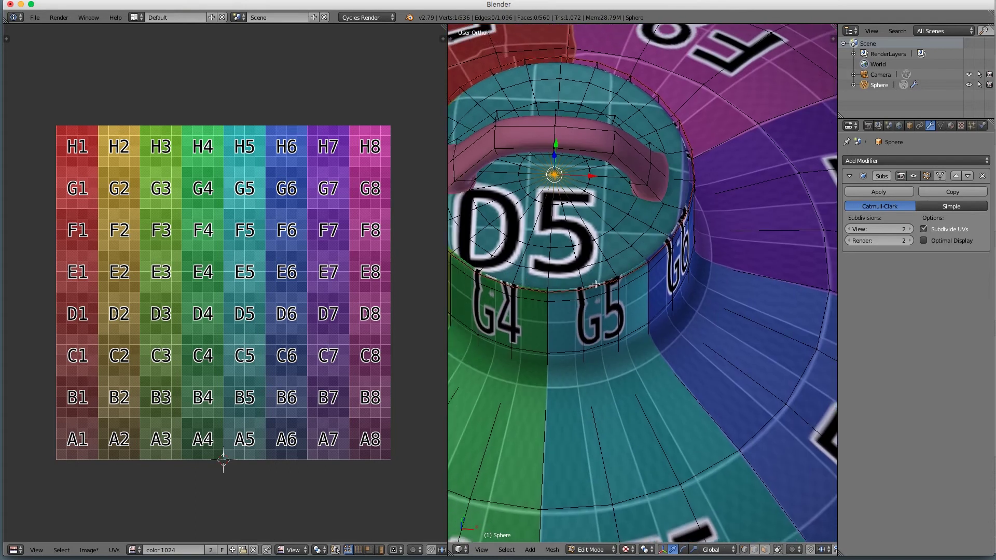
{"action": "key", "text": "shift+space"}
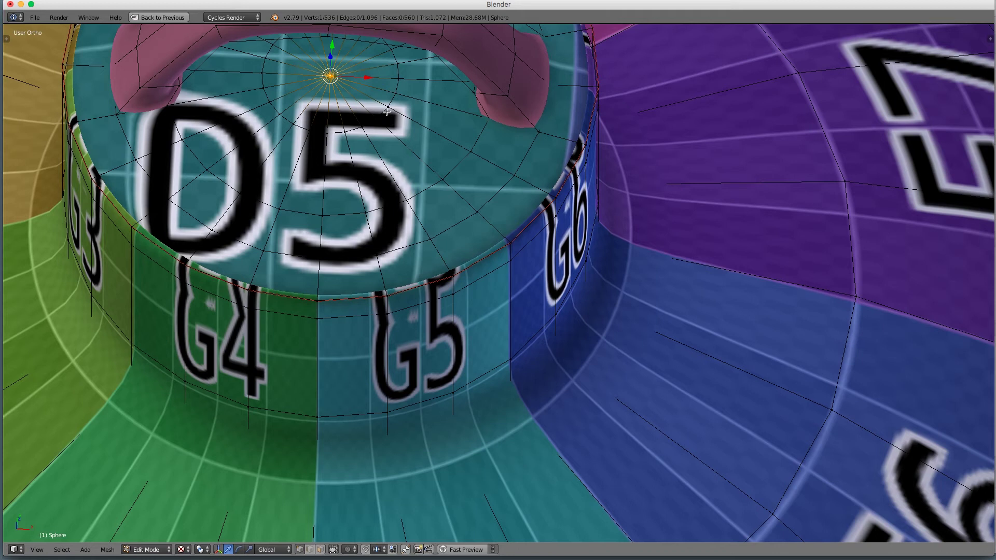
Grow the selection from the cap's center and include its concentric rings in front of and behind the hanging loop
{"action": "key", "text": "ctrl+KP_Add"}
{"action": "key", "text": "ctrl+KP_Add"}
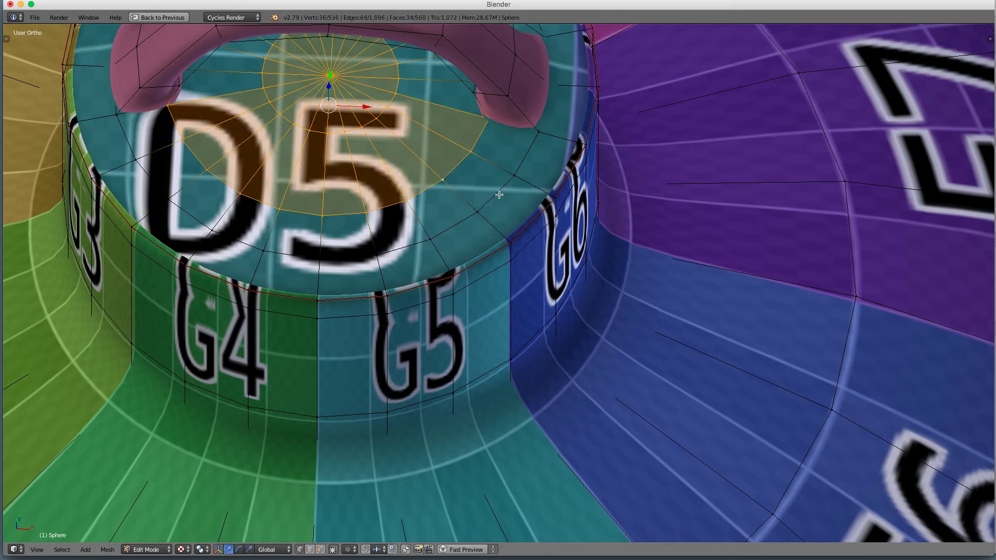
{"action": "key", "text": "ctrl+KP_Add"}
{"action": "key", "text": "ctrl+KP_Add"}
{"action": "middle_click_drag", "start_coordinate": [508, 195], "coordinate": [509, 221]}
{"action": "key", "text": "ctrl+KP_Add"}
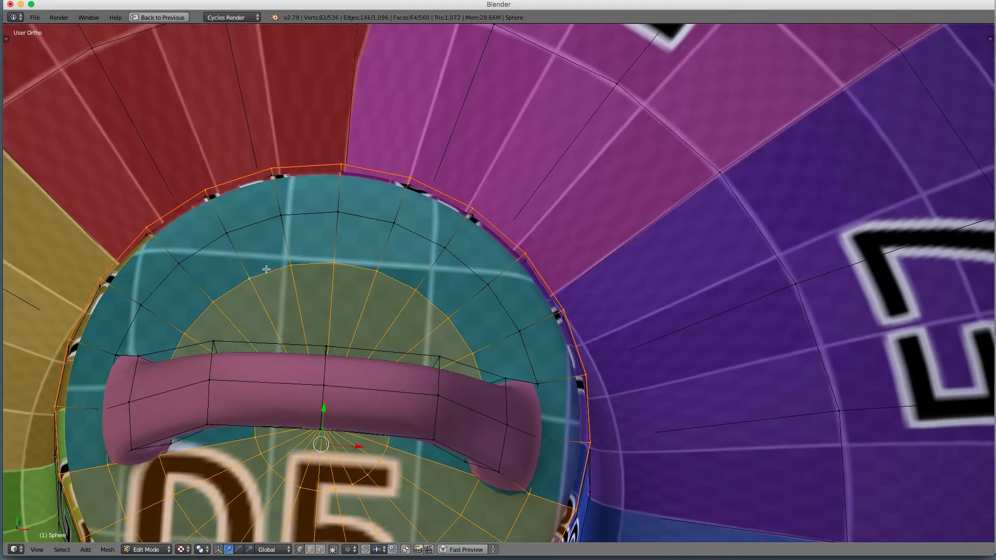
{"action": "key", "text": "ctrl+KP_Add"}
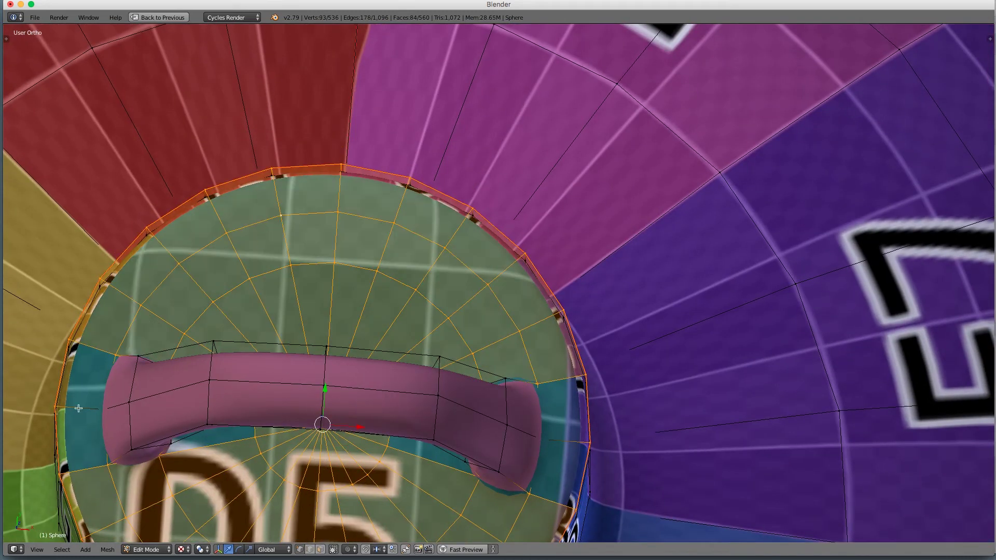
{"action": "scroll", "coordinate": [244, 455], "scroll_direction": "down", "scroll_amount": 1}
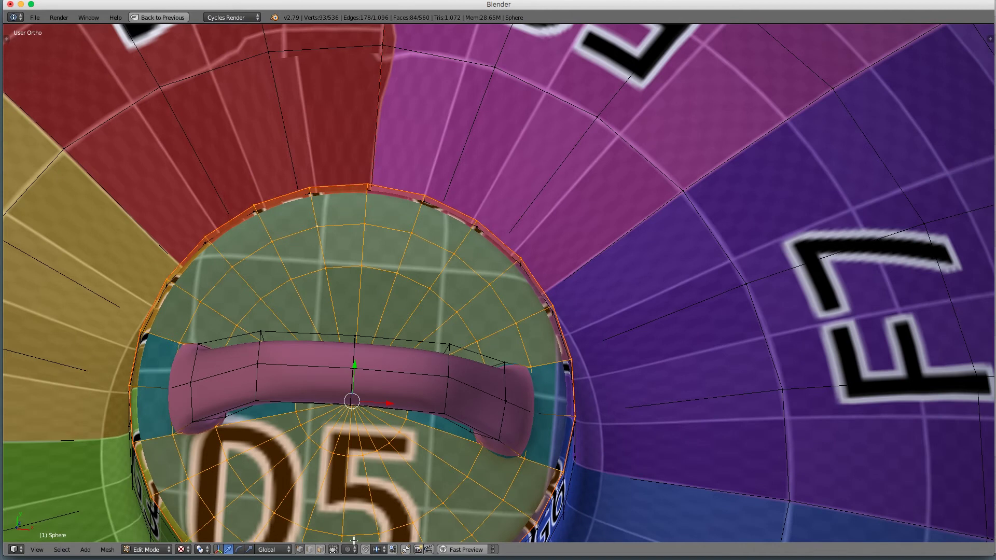
Switch to face selection and add the remaining cap faces beside and beneath the hanging loop
{"action": "left_click", "coordinate": [320, 549]}
{"action": "right_click", "coordinate": [154, 377], "text": "shift"}
{"action": "right_click", "coordinate": [155, 408], "text": "shift"}
{"action": "right_click", "coordinate": [545, 389], "text": "shift"}
{"action": "right_click", "coordinate": [549, 435], "text": "shift"}
{"action": "middle_click_drag", "start_coordinate": [457, 485], "coordinate": [464, 349]}
{"action": "scroll", "coordinate": [465, 349], "scroll_direction": "up", "scroll_amount": 1}
{"action": "middle_click_drag", "start_coordinate": [509, 223], "coordinate": [503, 383], "text": "shift"}
{"action": "right_click", "coordinate": [500, 154], "text": "shift"}
{"action": "right_click", "coordinate": [486, 132], "text": "shift"}
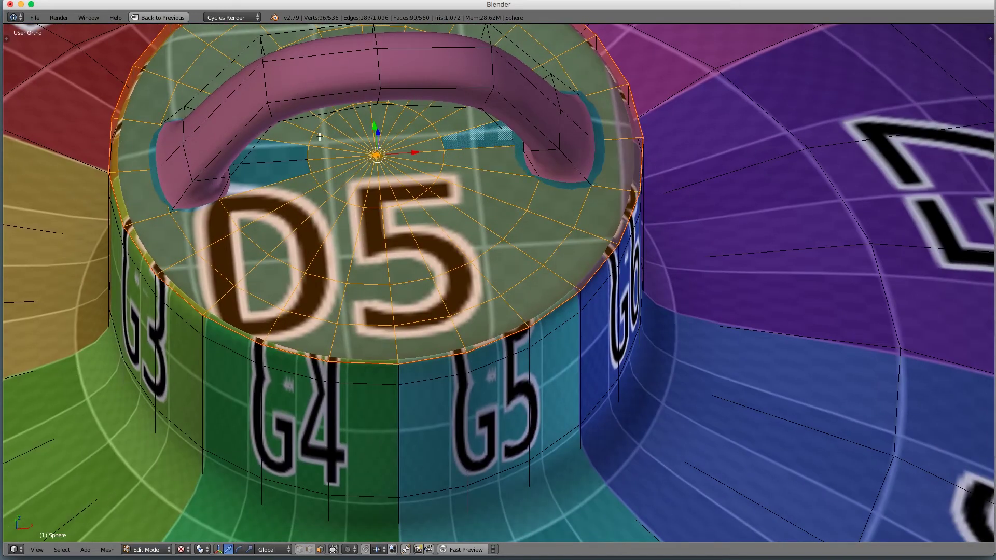
{"action": "right_click", "coordinate": [267, 150], "text": "shift"}
{"action": "right_click", "coordinate": [272, 171], "text": "shift"}
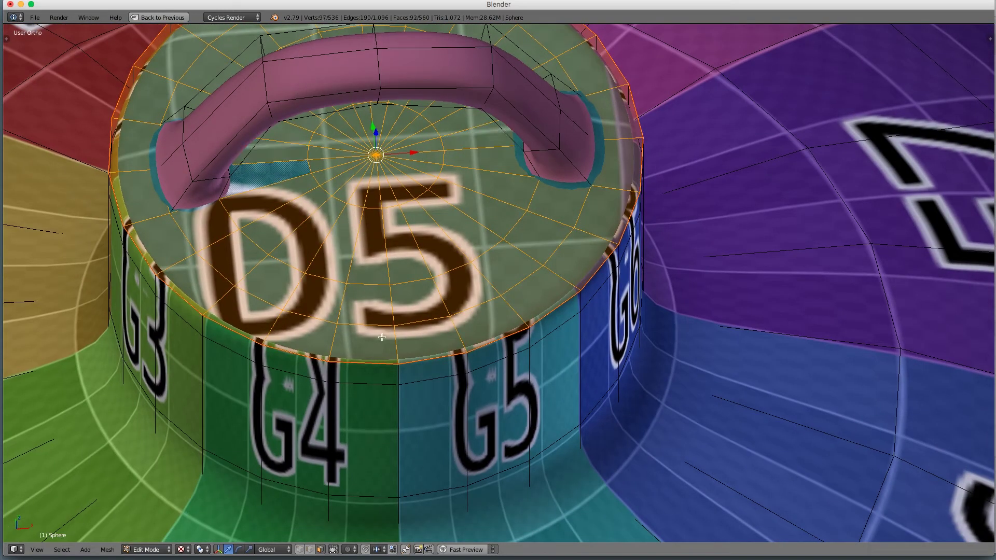
Return to the split layout in top view and move the cap's UV island above the color grid, between H4 and H5
{"action": "key", "text": "KP_7"}
{"action": "scroll", "coordinate": [382, 337], "scroll_direction": "down", "scroll_amount": 4}
{"action": "key", "text": "shift+space"}
{"action": "scroll", "coordinate": [277, 312], "scroll_direction": "up", "scroll_amount": 2}
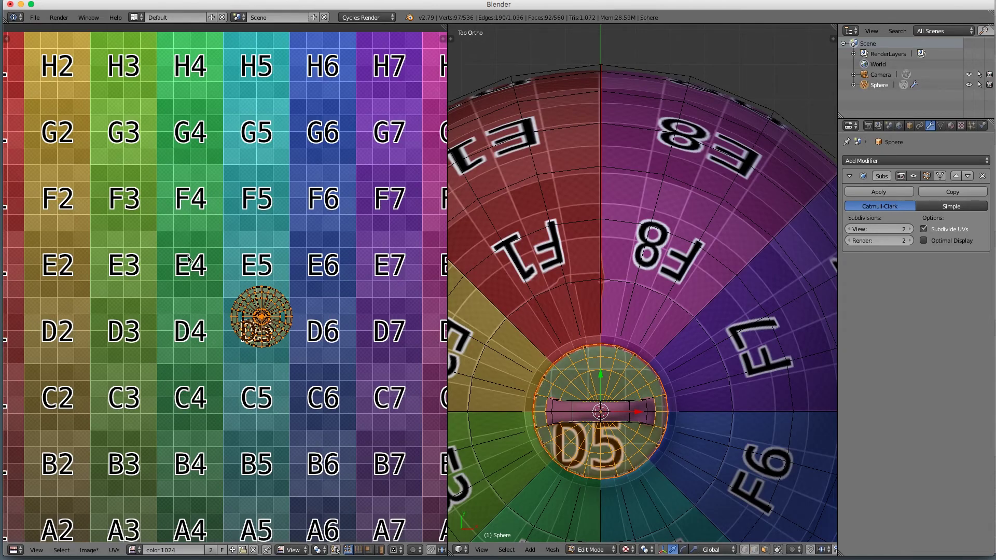
{"action": "scroll", "coordinate": [280, 319], "scroll_direction": "down", "scroll_amount": 2}
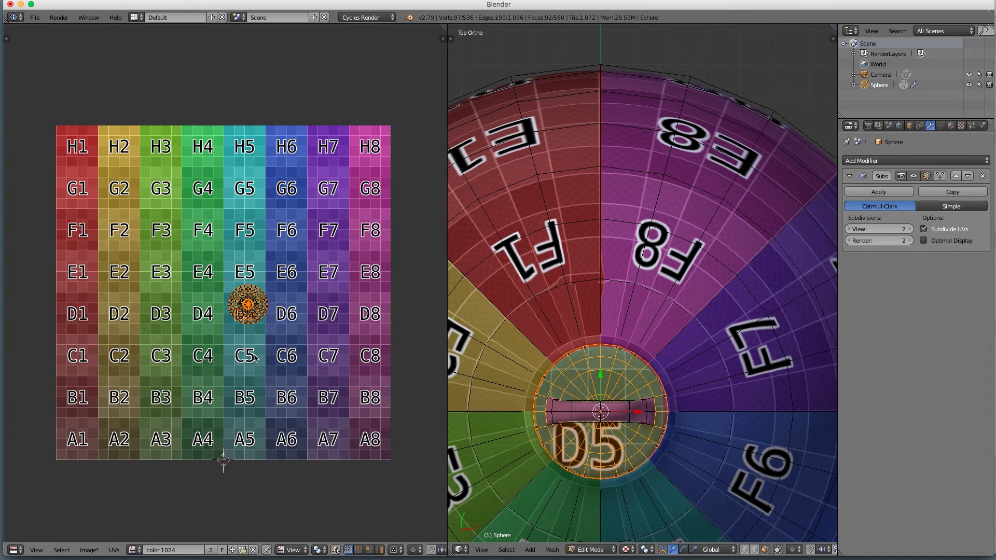
{"action": "key", "text": "g"}
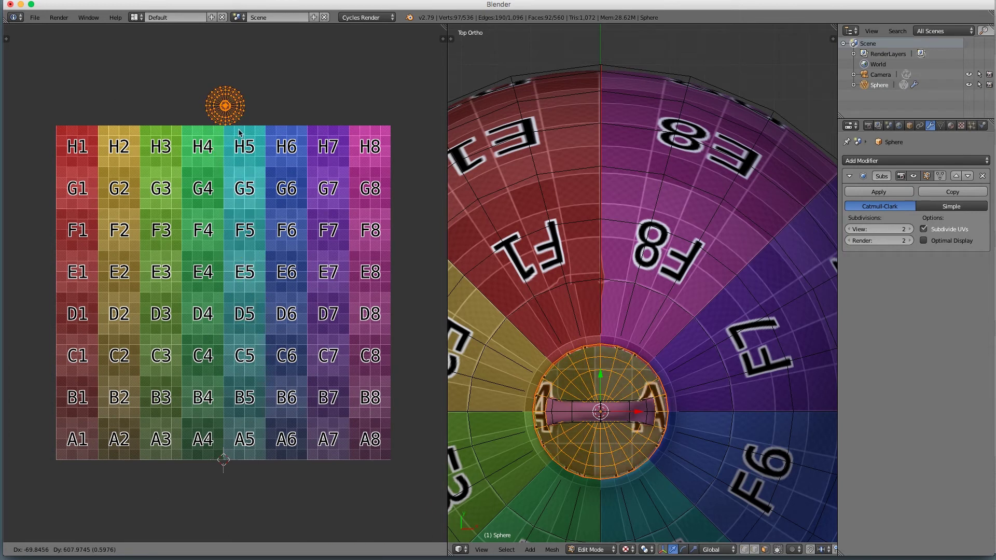
{"action": "left_click", "coordinate": [236, 137]}
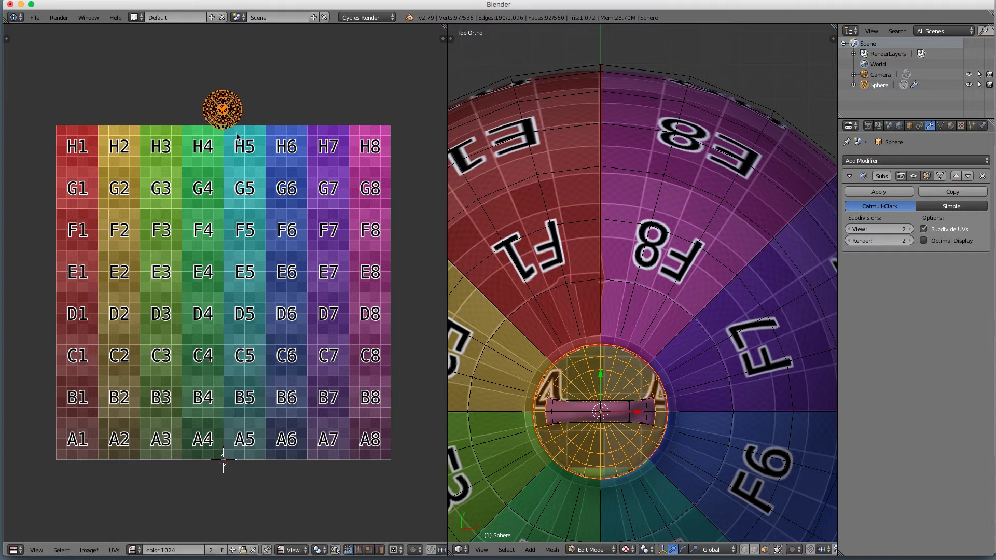
Show the whole mesh's UVs, box-select only the cap's island and move it down onto the border between H4 and H5
{"action": "key", "text": "a"}
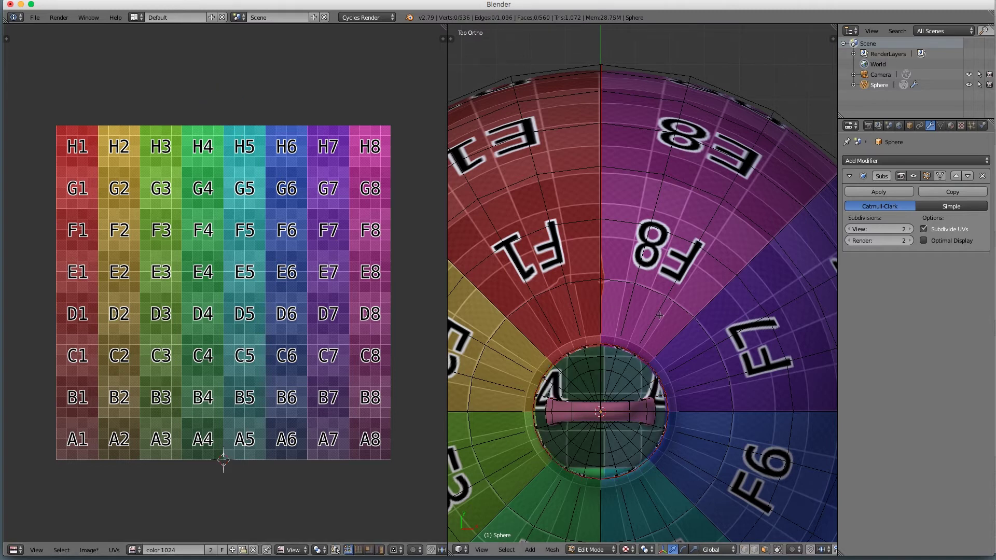
{"action": "key", "text": "a"}
{"action": "key", "text": "a"}
{"action": "key", "text": "b"}
{"action": "left_click_drag", "start_coordinate": [169, 69], "coordinate": [254, 130]}
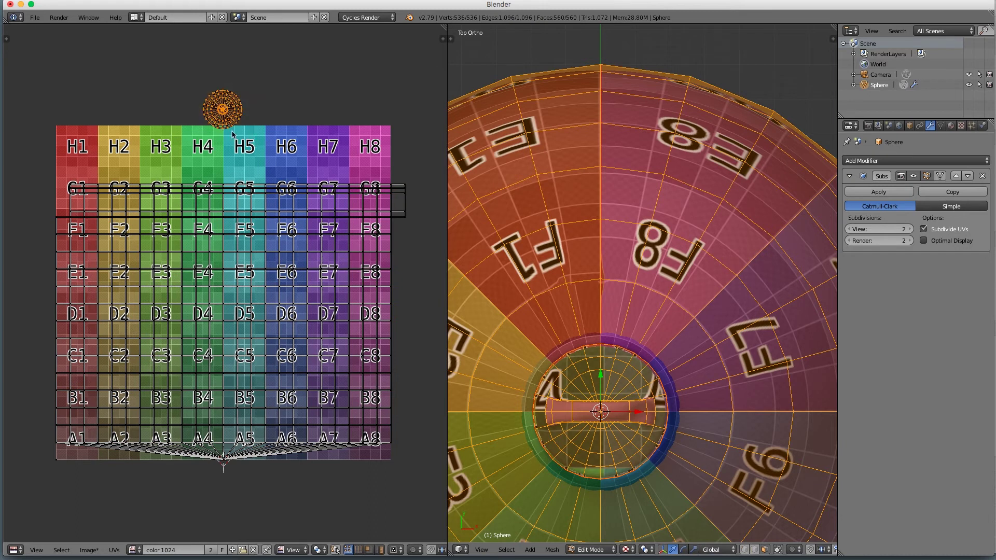
{"action": "key", "text": "g"}
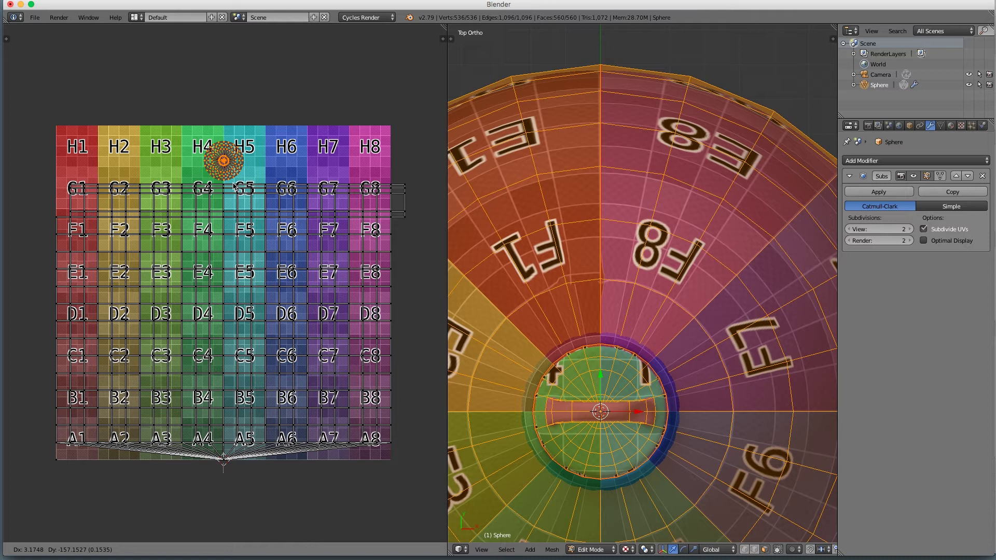
{"action": "left_click", "coordinate": [234, 186]}
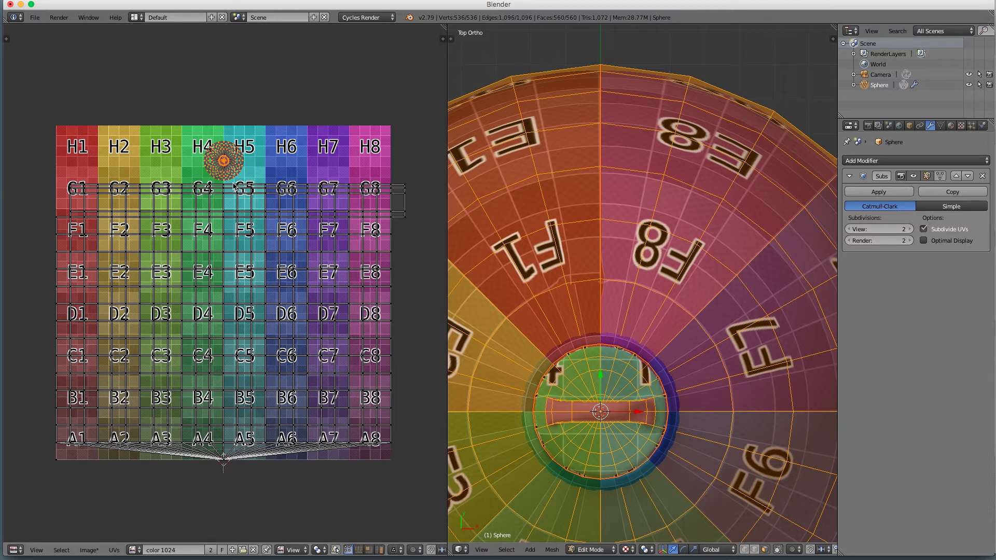
Nudge the cap's UV island to center it on the H4/H5 border and check its placement in the maximized UV layout
{"action": "scroll", "coordinate": [619, 311], "scroll_direction": "up", "scroll_amount": 1}
{"action": "middle_click_drag", "start_coordinate": [624, 298], "coordinate": [667, 148], "text": "shift"}
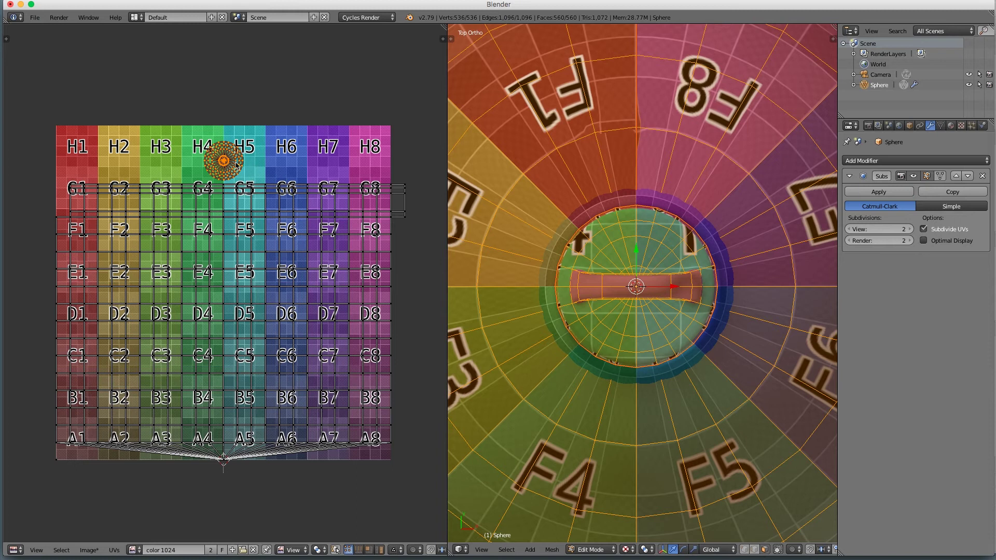
{"action": "key", "text": "g"}
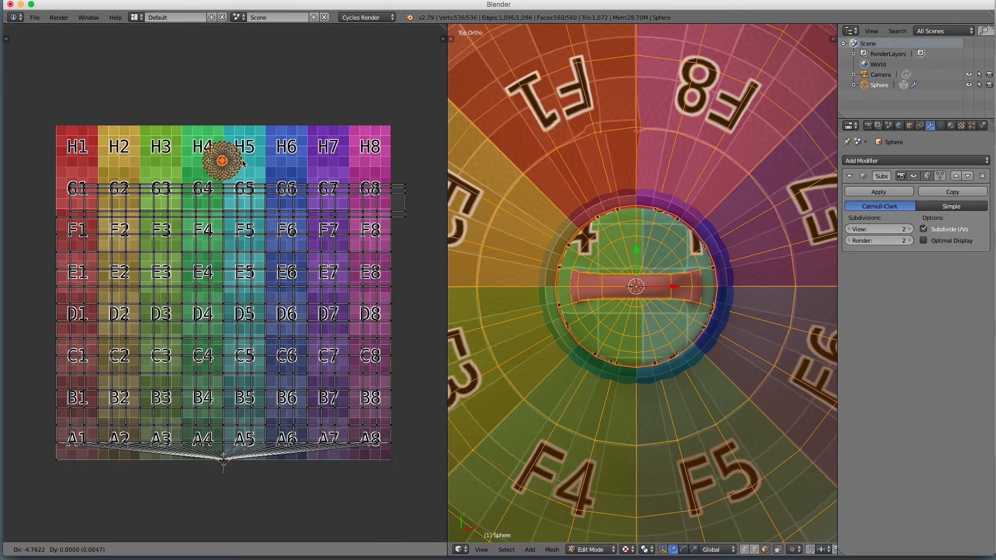
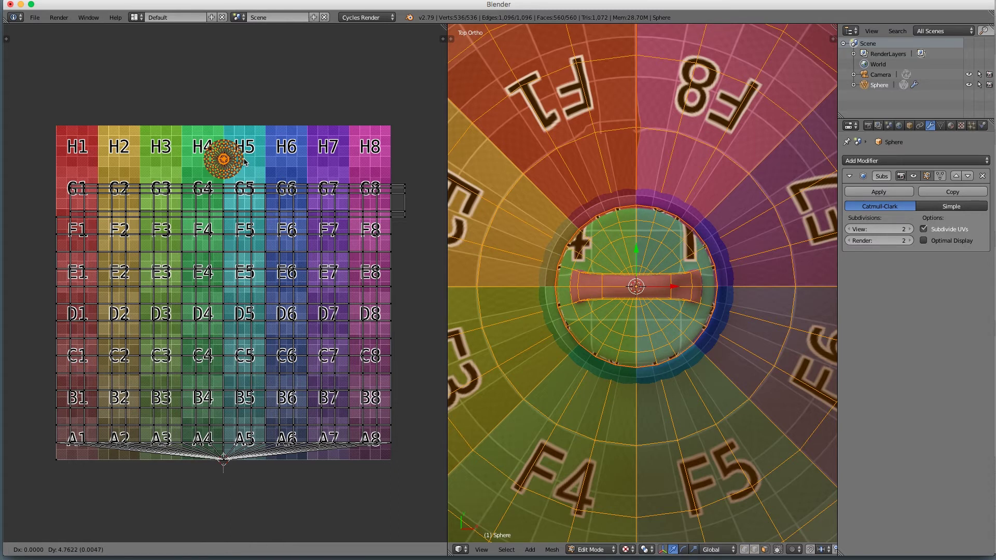
{"action": "left_click", "coordinate": [243, 161]}
{"action": "key", "text": "ctrl+Up"}
{"action": "scroll", "coordinate": [362, 214], "scroll_direction": "up", "scroll_amount": 6}
{"action": "middle_click_drag", "start_coordinate": [361, 213], "coordinate": [352, 117]}
{"action": "scroll", "coordinate": [515, 262], "scroll_direction": "down", "scroll_amount": 5}
{"action": "scroll", "coordinate": [516, 262], "scroll_direction": "up", "scroll_amount": 1}
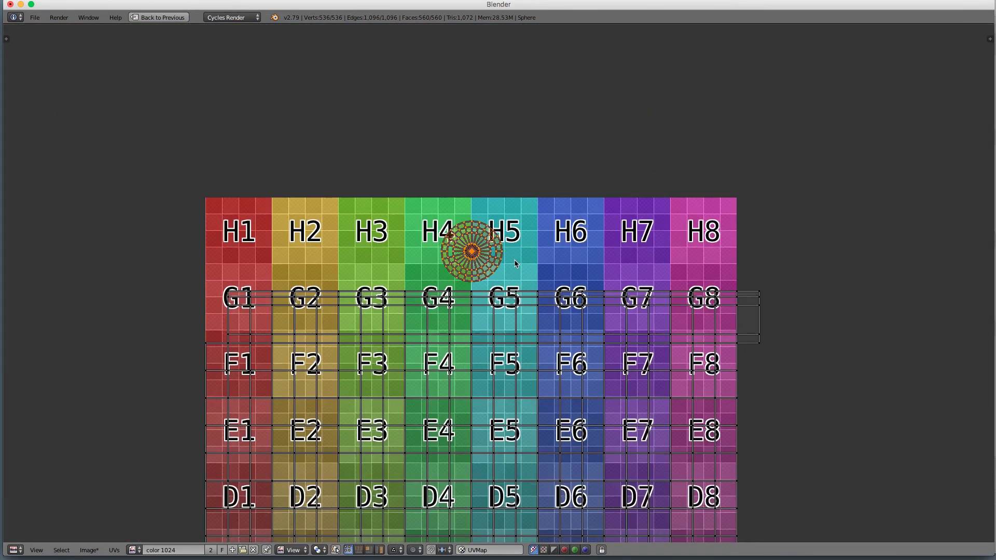
{"action": "key", "text": "ctrl+Up"}
Leave Edit Mode and examine how the color grid maps onto the cap, neck and upper body
{"action": "middle_click_drag", "start_coordinate": [656, 337], "coordinate": [598, 110]}
{"action": "key", "text": "Tab"}
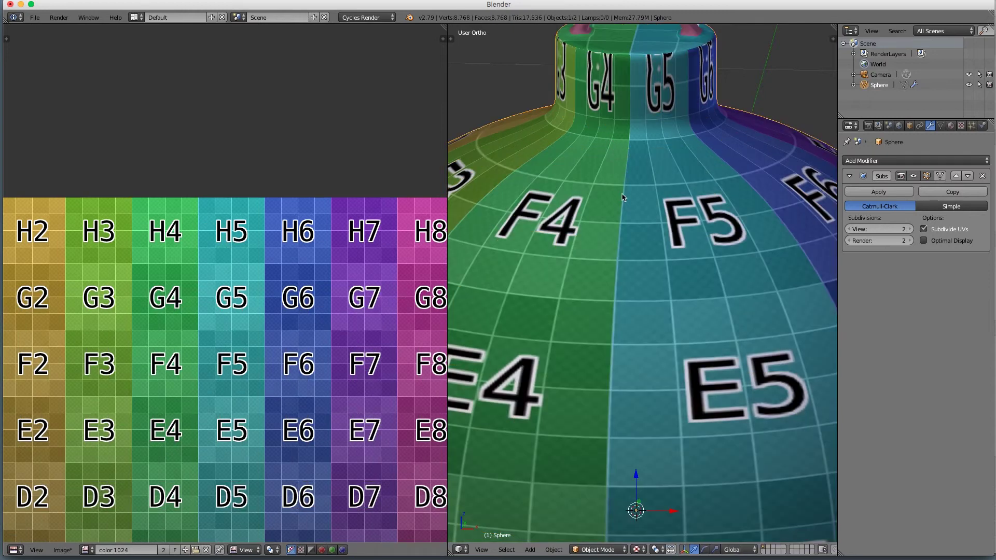
{"action": "middle_click_drag", "start_coordinate": [629, 33], "coordinate": [644, 159]}
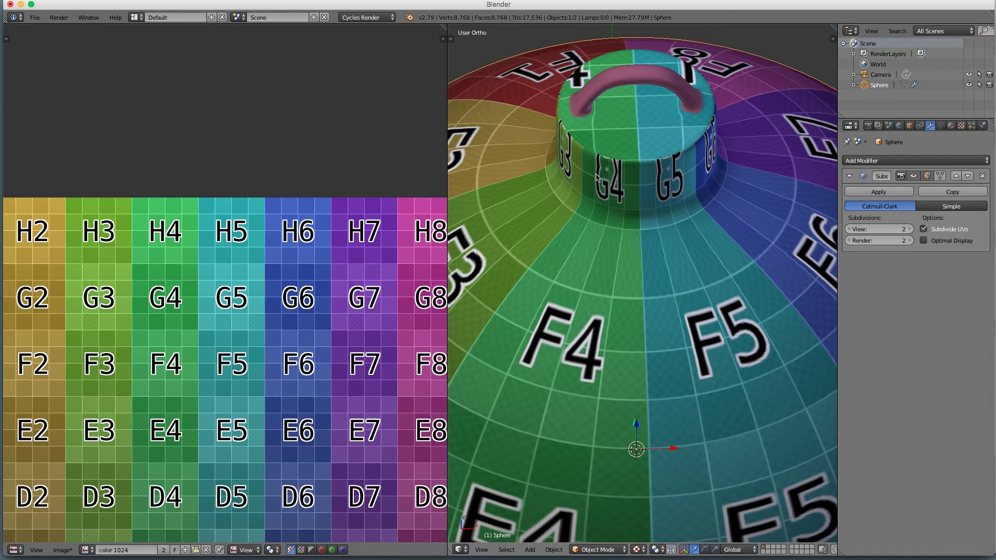
{"action": "middle_click_drag", "start_coordinate": [661, 249], "coordinate": [664, 322]}
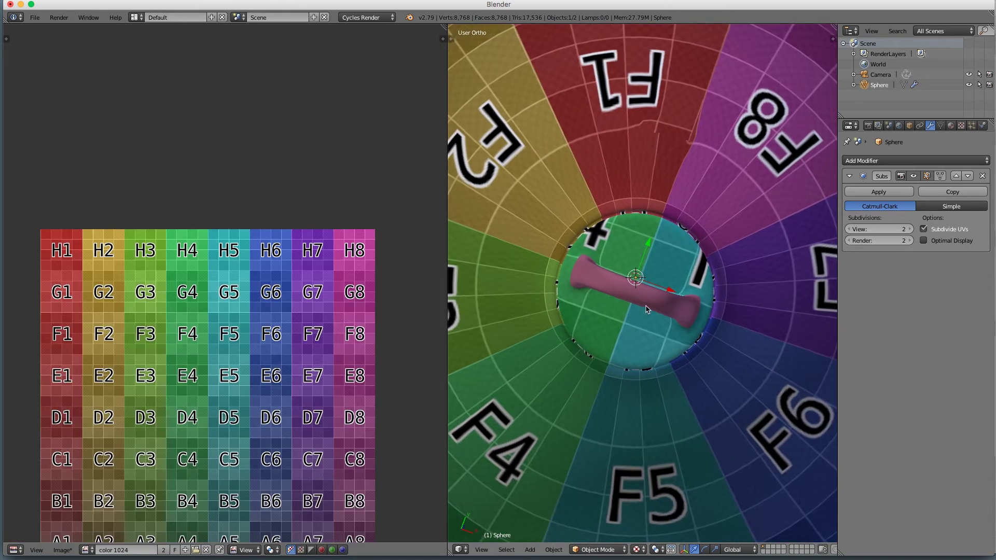
{"action": "middle_click_drag", "start_coordinate": [665, 322], "coordinate": [662, 252]}
{"action": "scroll", "coordinate": [662, 253], "scroll_direction": "down", "scroll_amount": 1}
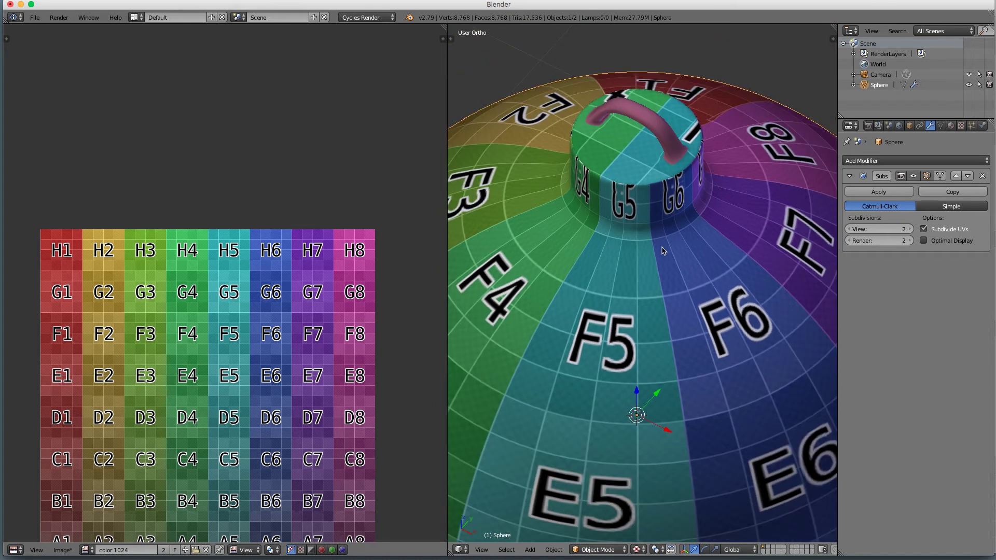
Enter Edit Mode with vertex selection, display the mesh in solid shading and leave nothing selected
{"action": "key", "text": "Tab"}
{"action": "middle_click_drag", "start_coordinate": [614, 119], "coordinate": [621, 249]}
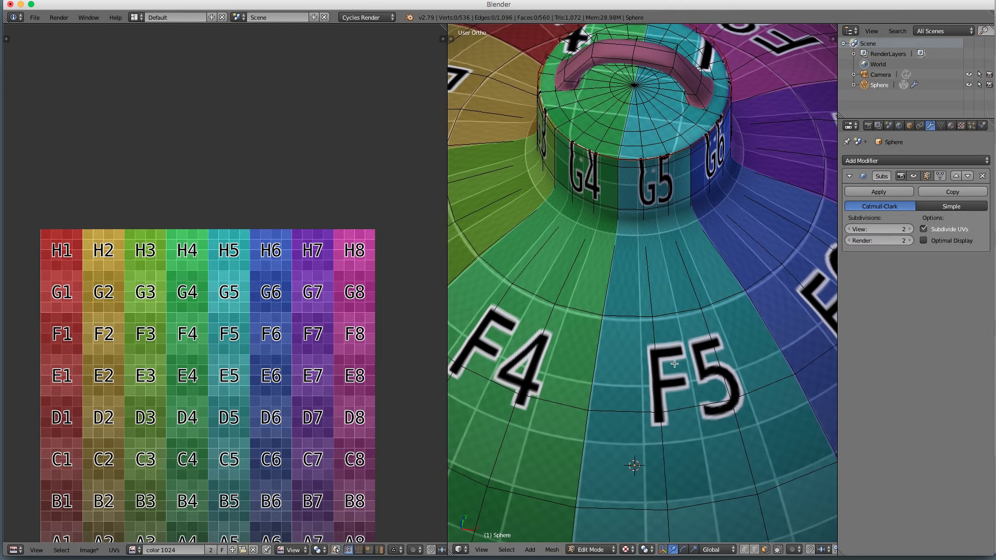
{"action": "left_click", "coordinate": [744, 549]}
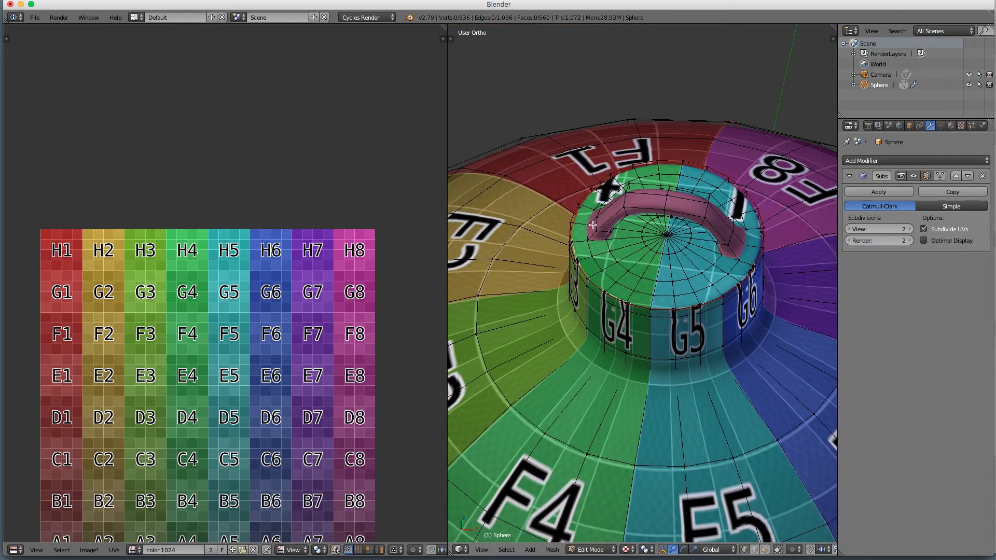
{"action": "right_click", "coordinate": [592, 224], "text": "alt"}
{"action": "key", "text": "z"}
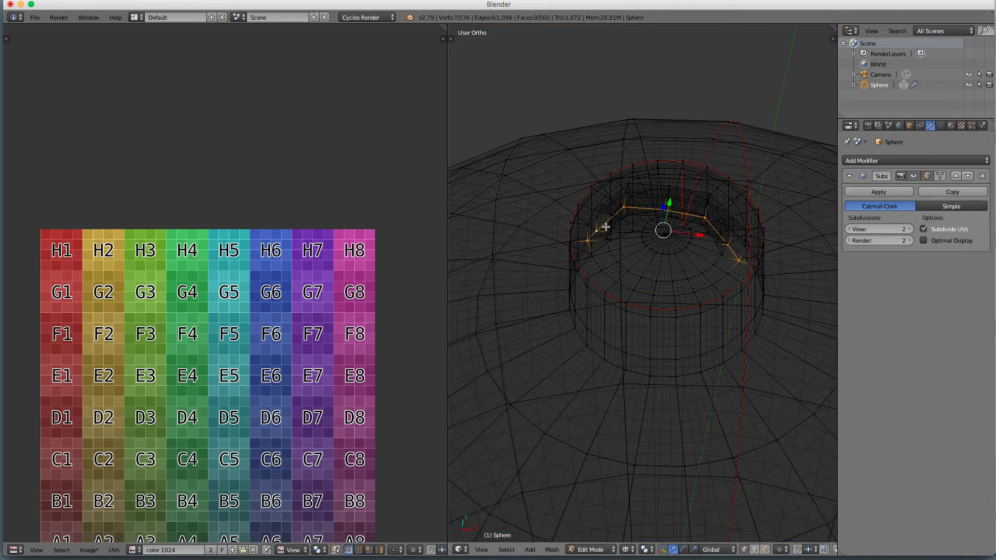
{"action": "key", "text": "z"}
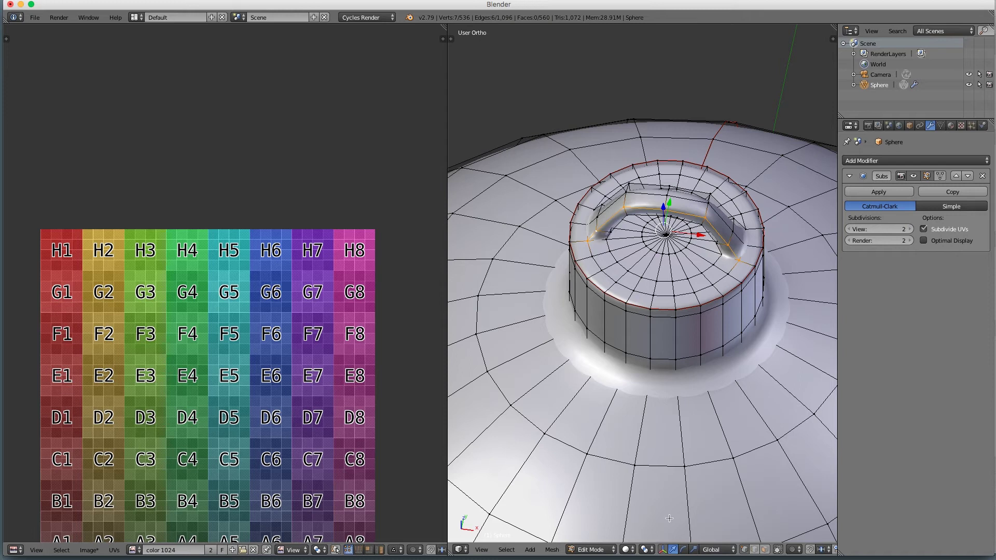
{"action": "key", "text": "a"}
Select the successive face rings along the hanging loop, from one end over the arch to the other
{"action": "right_click", "coordinate": [595, 224], "text": "alt"}
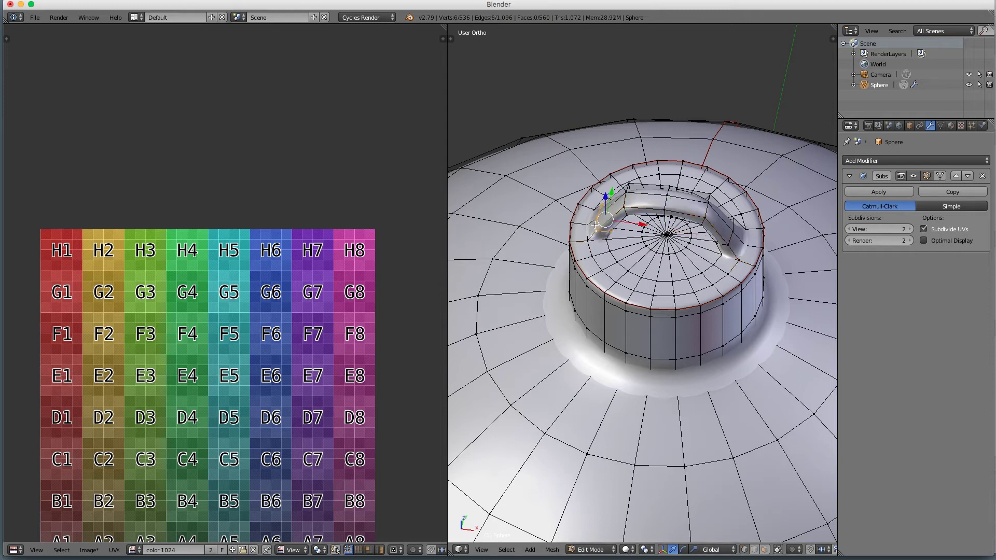
{"action": "right_click", "coordinate": [624, 200], "text": "alt+shift"}
{"action": "right_click", "coordinate": [665, 201], "text": "alt+shift"}
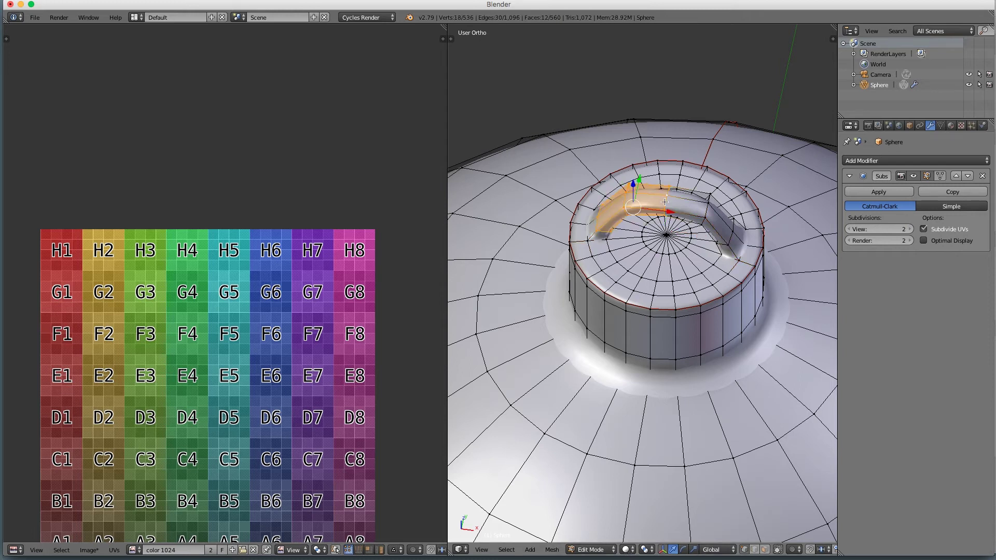
{"action": "right_click", "coordinate": [705, 209], "text": "alt+shift"}
{"action": "right_click", "coordinate": [728, 239], "text": "alt+shift"}
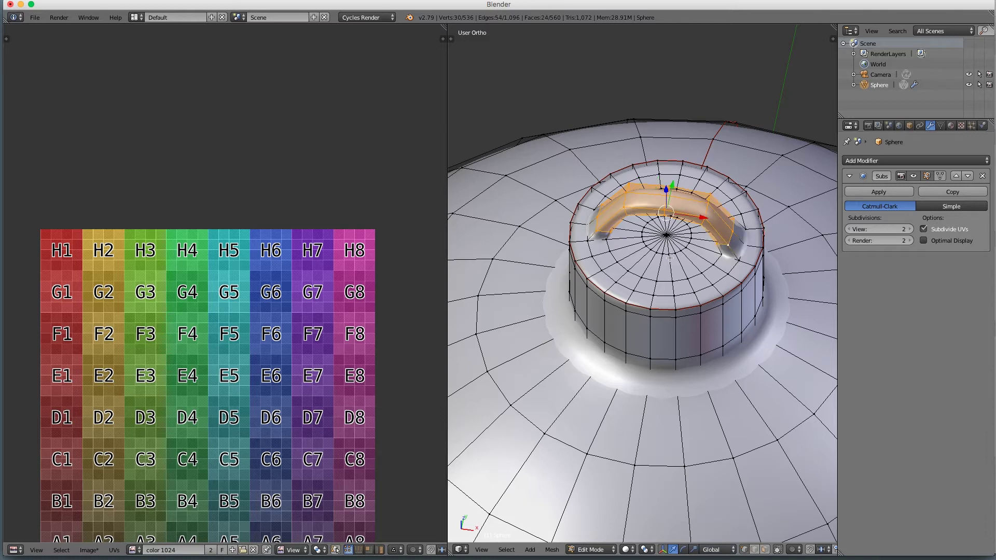
Extend the selection to the remaining vertices around both ends of the hanging loop where it meets the cap
{"action": "right_click", "coordinate": [601, 240], "text": "shift"}
{"action": "right_click", "coordinate": [589, 232], "text": "shift"}
{"action": "middle_click_drag", "start_coordinate": [600, 232], "coordinate": [569, 176]}
{"action": "right_click", "coordinate": [565, 154], "text": "shift"}
{"action": "right_click", "coordinate": [561, 158], "text": "shift"}
{"action": "right_click", "coordinate": [562, 159], "text": "shift"}
{"action": "right_click", "coordinate": [657, 208], "text": "shift"}
{"action": "right_click", "coordinate": [671, 203], "text": "shift"}
{"action": "right_click", "coordinate": [681, 197], "text": "shift"}
{"action": "middle_click_drag", "start_coordinate": [679, 206], "coordinate": [752, 190]}
{"action": "middle_click_drag", "start_coordinate": [735, 151], "coordinate": [812, 140]}
{"action": "right_click", "coordinate": [794, 82], "text": "shift"}
{"action": "right_click", "coordinate": [800, 81], "text": "shift"}
{"action": "middle_click_drag", "start_coordinate": [797, 96], "coordinate": [710, 108]}
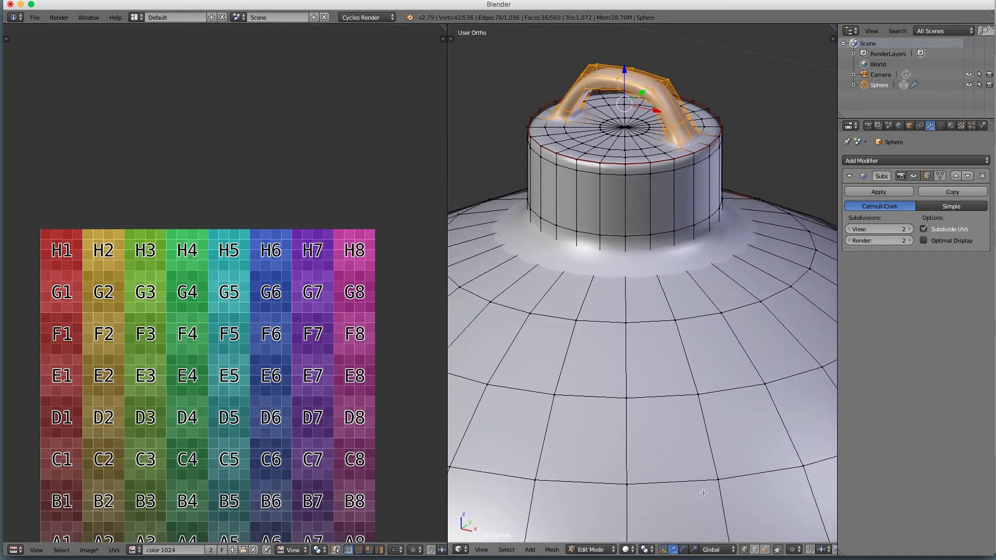
Display the mesh with its color grid texture again and frame the selected hanging loop from above
{"action": "left_click", "coordinate": [627, 549]}
{"action": "left_click", "coordinate": [656, 501]}
{"action": "scroll", "coordinate": [632, 309], "scroll_direction": "down", "scroll_amount": 2}
{"action": "middle_click_drag", "start_coordinate": [632, 309], "coordinate": [511, 179]}
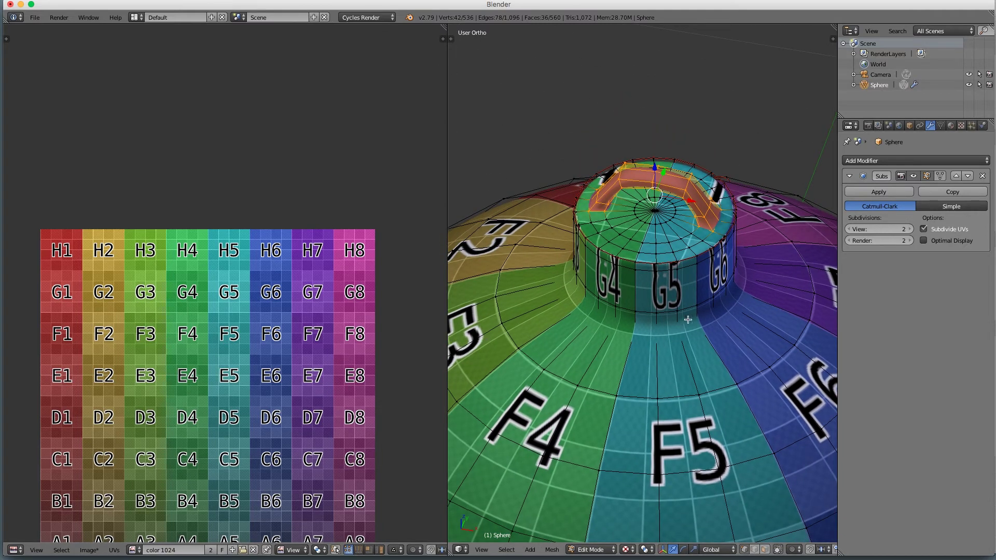
Try a Cylinder Projection on the selected hanging loop and undo it
{"action": "key", "text": "u"}
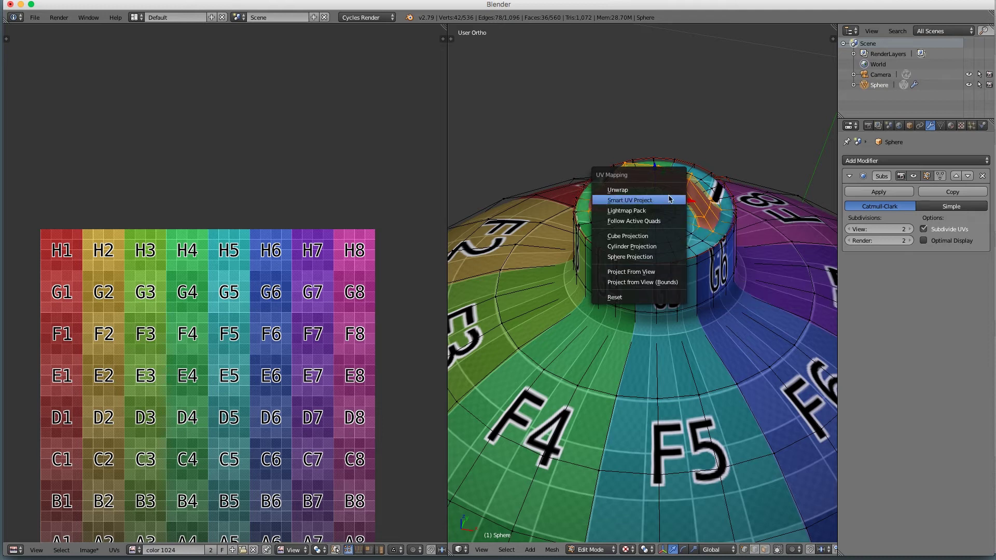
{"action": "left_click", "coordinate": [665, 242]}
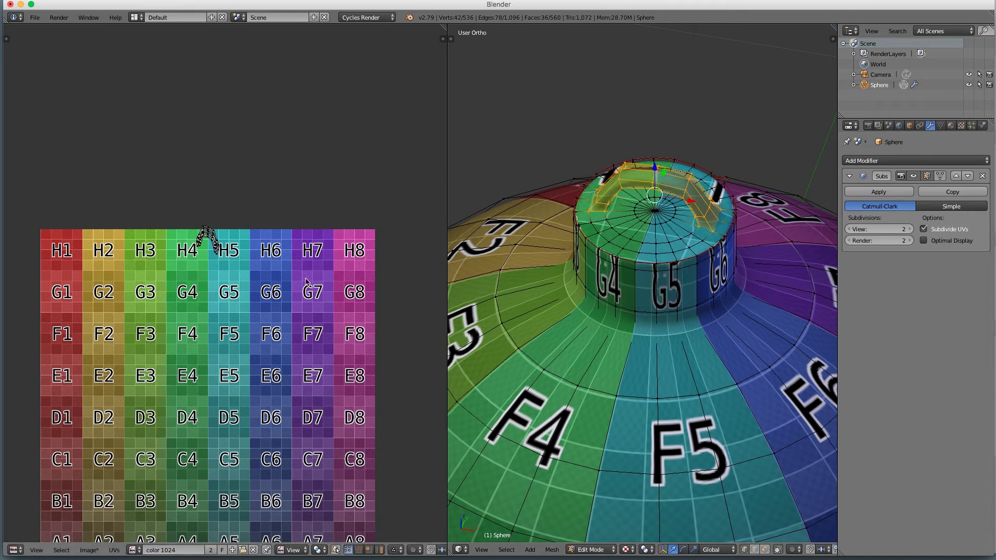
{"action": "key", "text": "ctrl+z"}
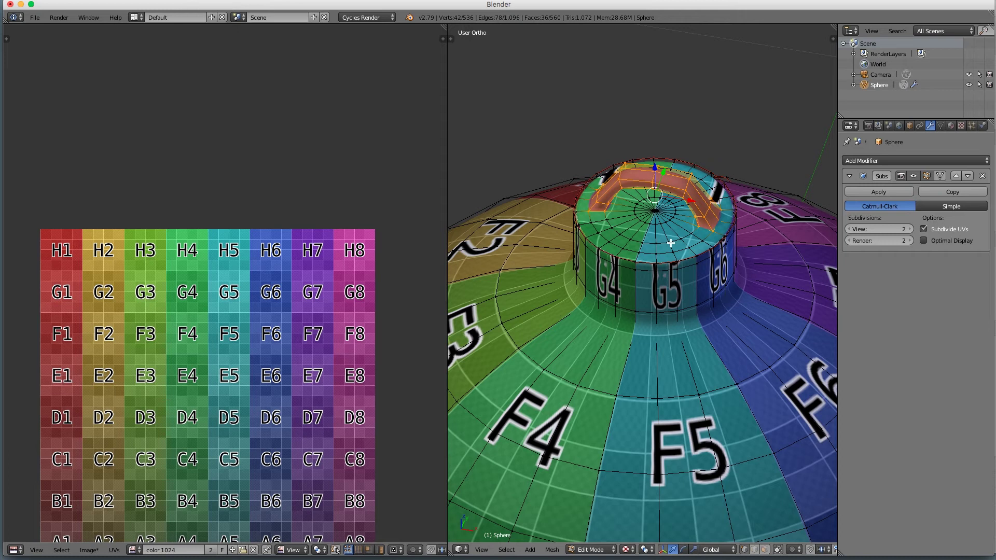
Try the standard Unwrap on the hanging loop in top view and undo it
{"action": "key", "text": "KP_7"}
{"action": "key", "text": "u"}
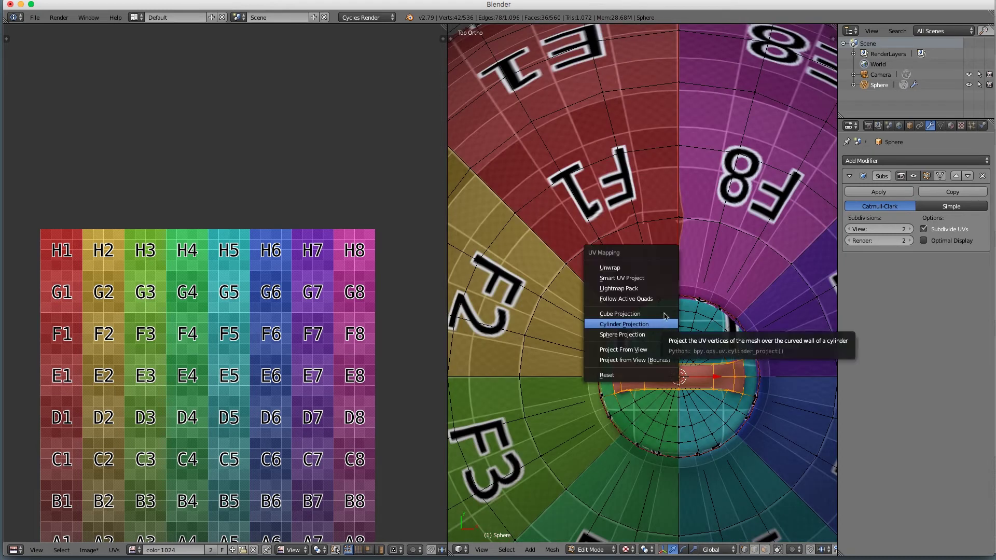
{"action": "left_click", "coordinate": [628, 266]}
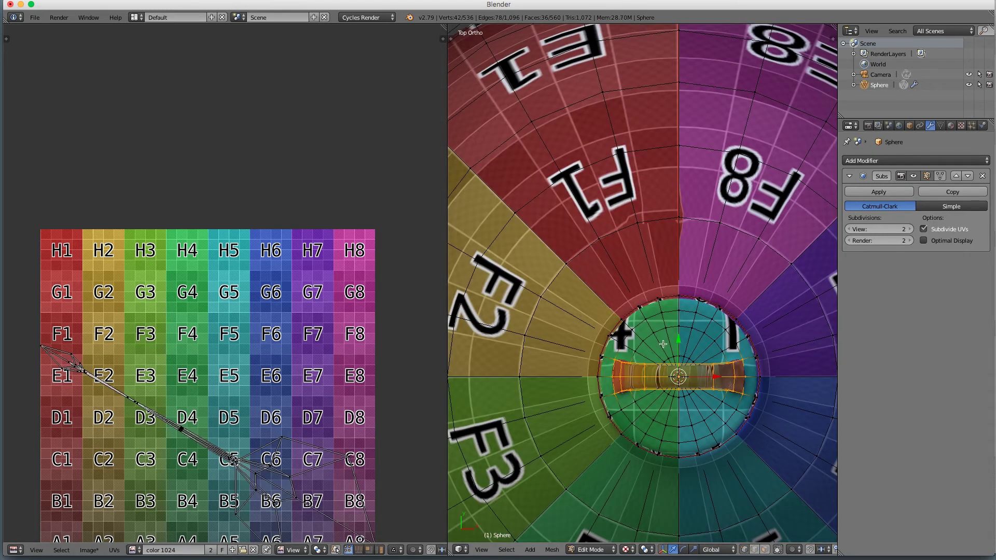
{"action": "key", "text": "super+z"}
Open the UV mapping methods for the selected hanging loop
{"action": "key", "text": "u"}
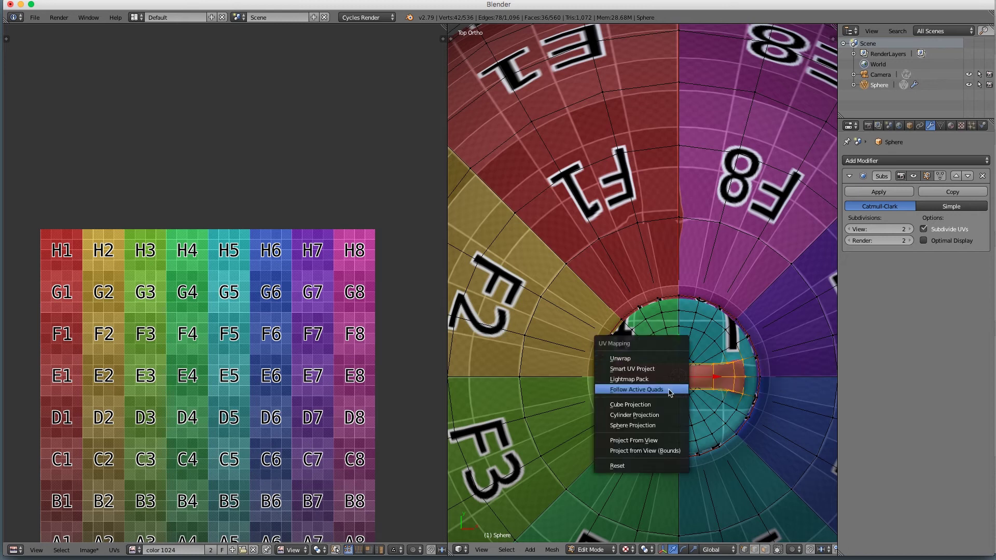
Unwrap the ornament's handle with Cylinder Projection and move its UV island vertically to the texture's upper edge between H4 and H5
{"action": "left_click", "coordinate": [668, 415]}
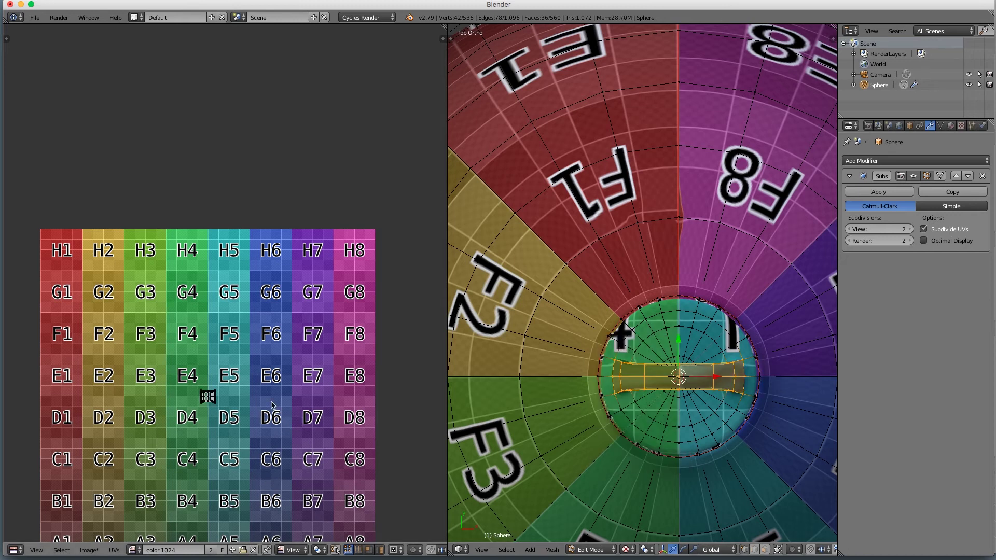
{"action": "scroll", "coordinate": [264, 408], "scroll_direction": "up", "scroll_amount": 2}
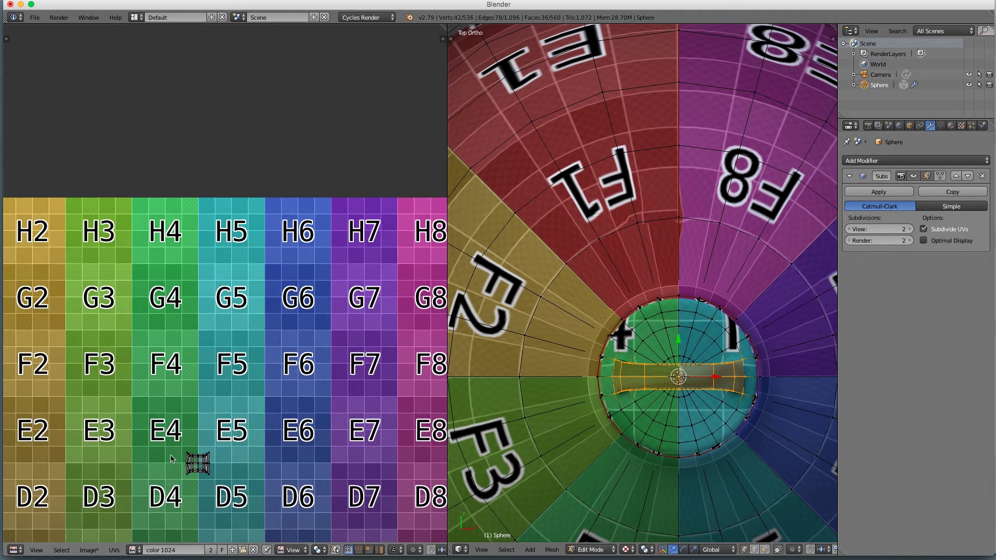
{"action": "key", "text": "b"}
{"action": "left_click_drag", "start_coordinate": [159, 442], "coordinate": [223, 495]}
{"action": "key", "text": "g"}
{"action": "key", "text": "y"}
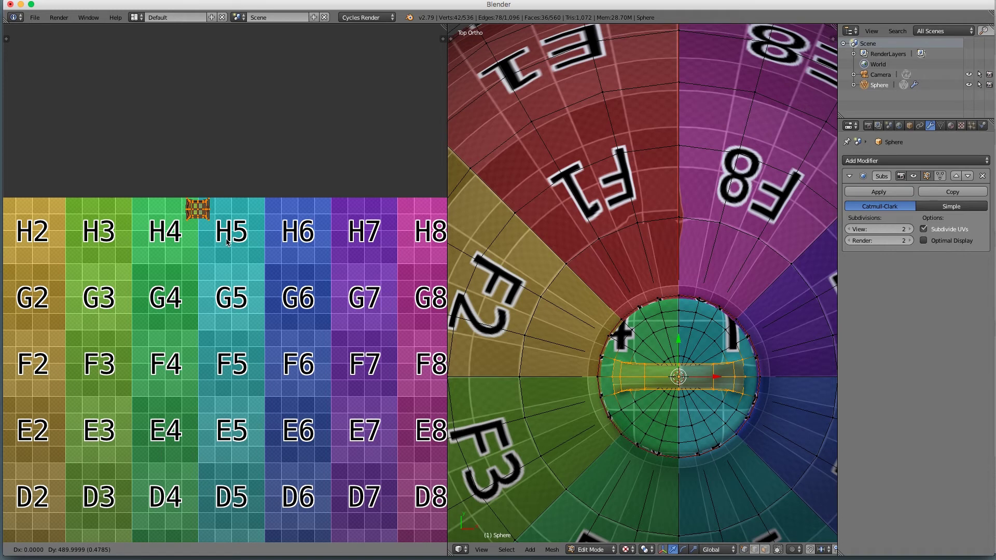
{"action": "left_click", "coordinate": [226, 243]}
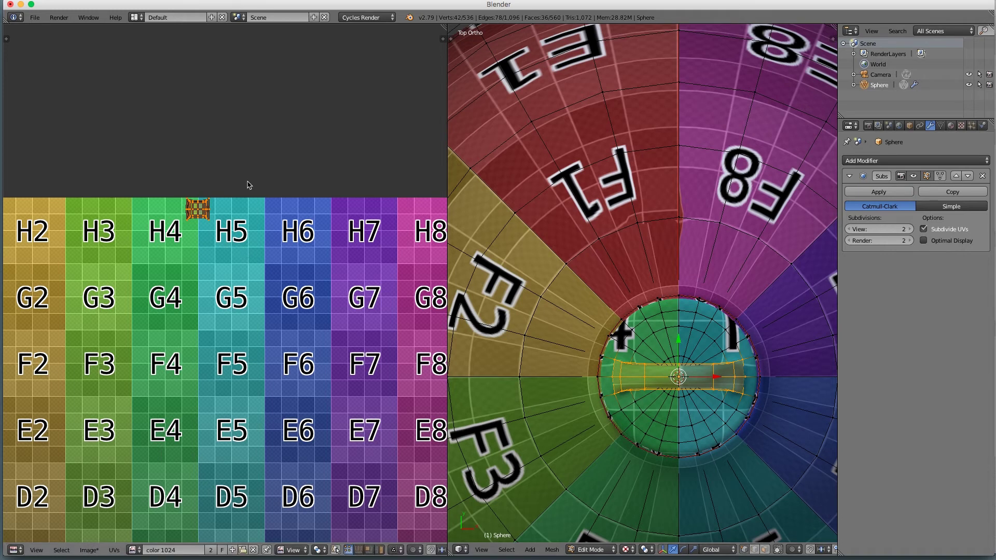
Stretch the handle's UV island horizontally to about twice its width and check the checker texture on the handle
{"action": "middle_click_drag", "start_coordinate": [699, 381], "coordinate": [716, 312]}
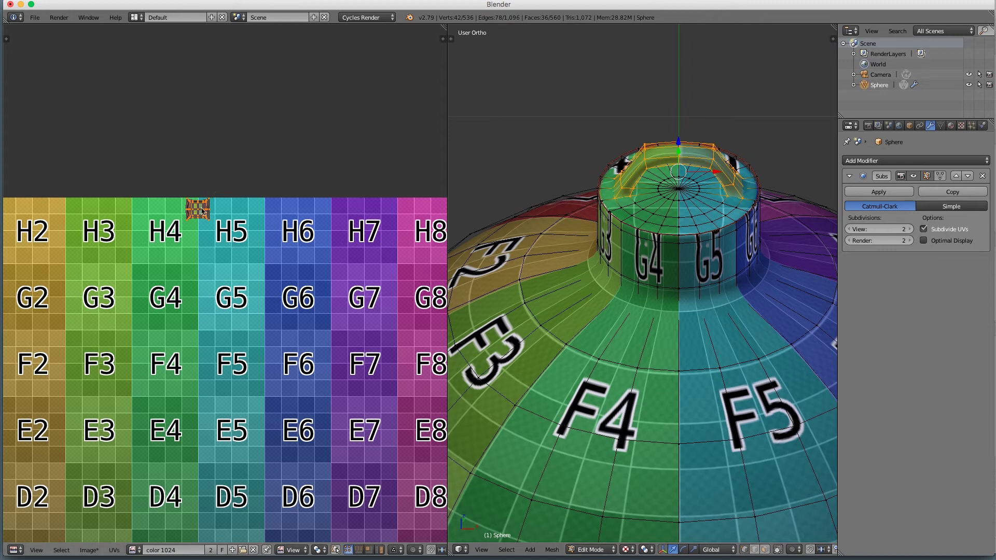
{"action": "key", "text": "s"}
{"action": "key", "text": "x"}
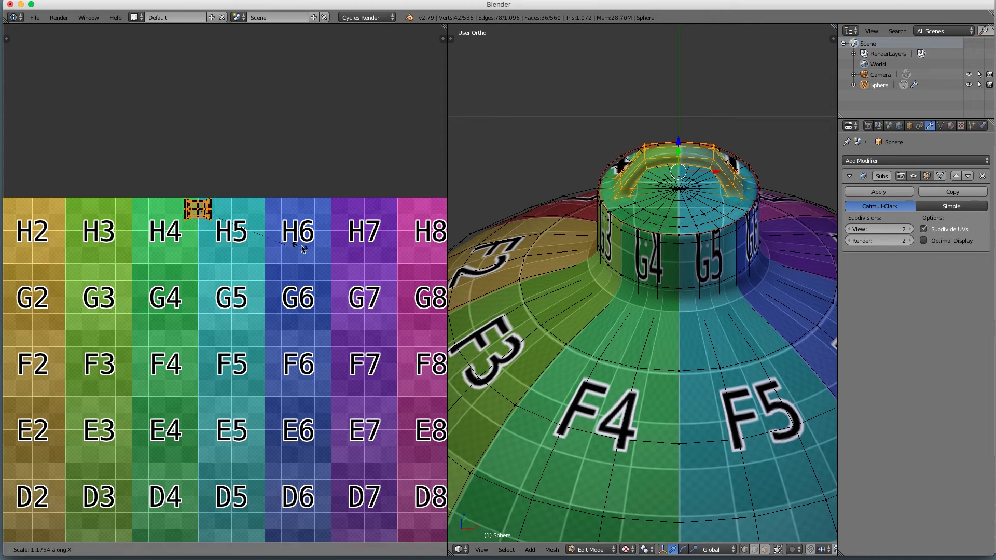
{"action": "left_click", "coordinate": [375, 253]}
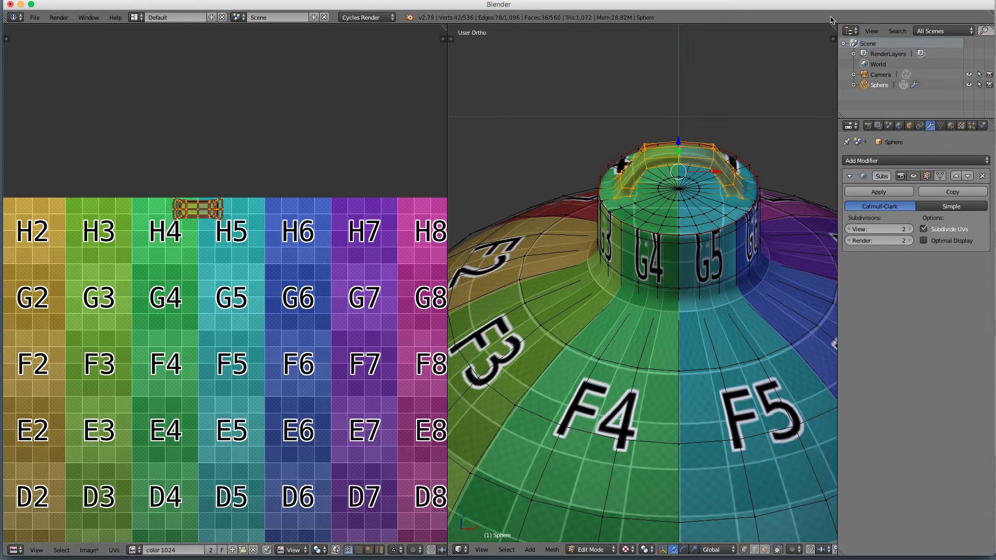
{"action": "key", "text": "Tab"}
{"action": "mouse_move", "coordinate": [730, 182]}
{"action": "middle_mouse_down"}
{"action": "mouse_move", "coordinate": [726, 239]}
{"action": "mouse_move", "coordinate": [734, 185]}
{"action": "middle_mouse_up"}
{"action": "key", "text": "Tab"}
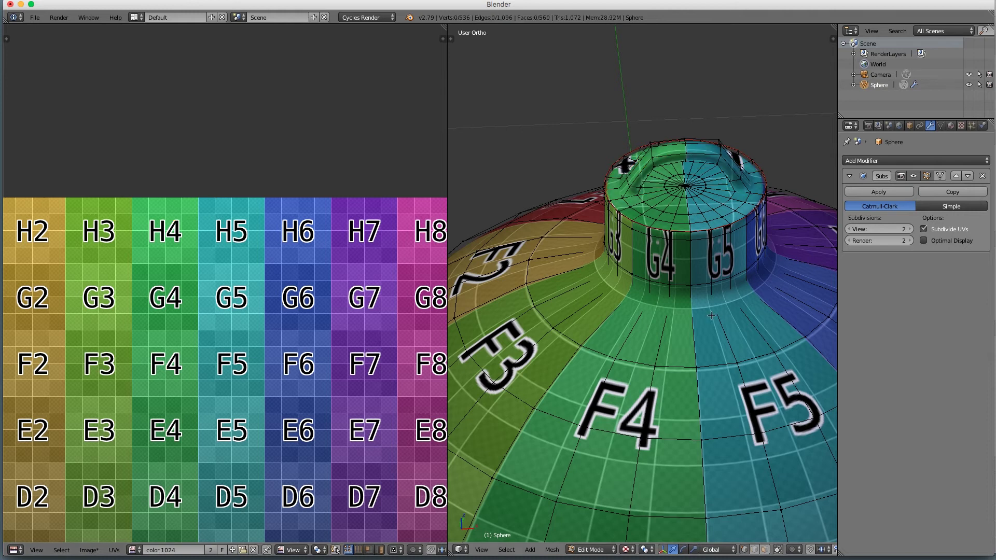
Select the whole ornament mesh and bring its complete UV layout and the front view of the ornament into view
{"action": "key", "text": "a"}
{"action": "scroll", "coordinate": [208, 253], "scroll_direction": "down", "scroll_amount": 2}
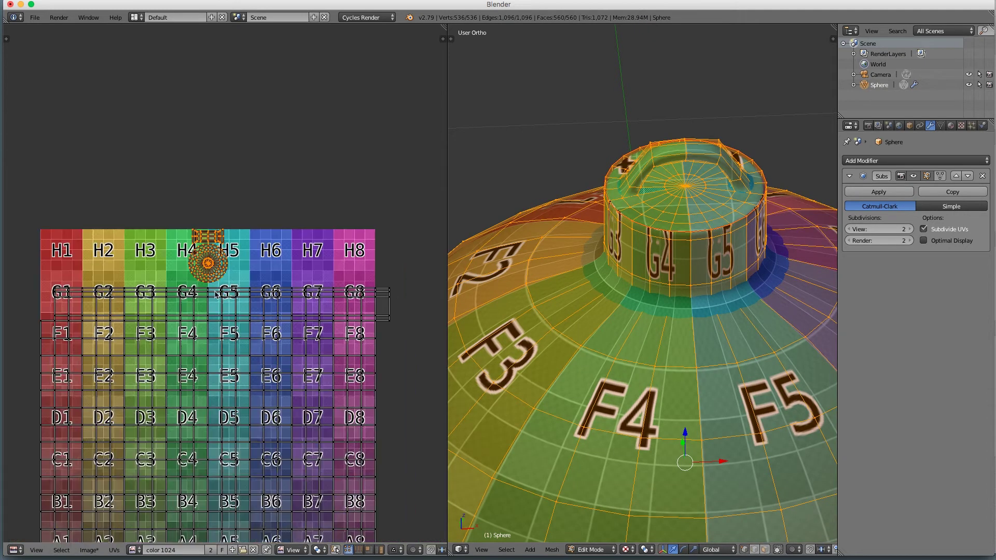
{"action": "key", "text": "shift+space"}
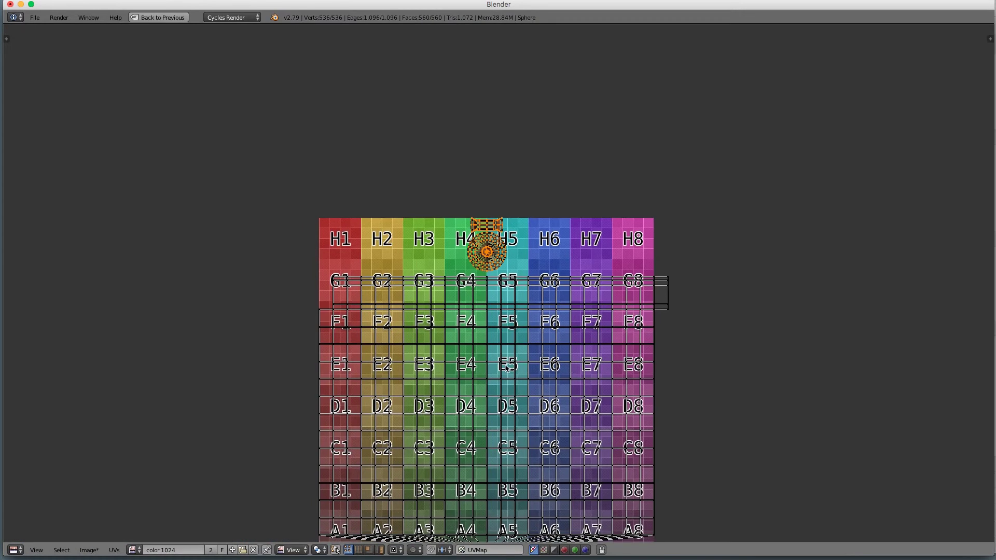
{"action": "scroll", "coordinate": [506, 367], "scroll_direction": "up", "scroll_amount": 2}
{"action": "key", "text": "shift+space"}
{"action": "middle_click_drag", "start_coordinate": [595, 365], "coordinate": [577, 292], "text": "shift"}
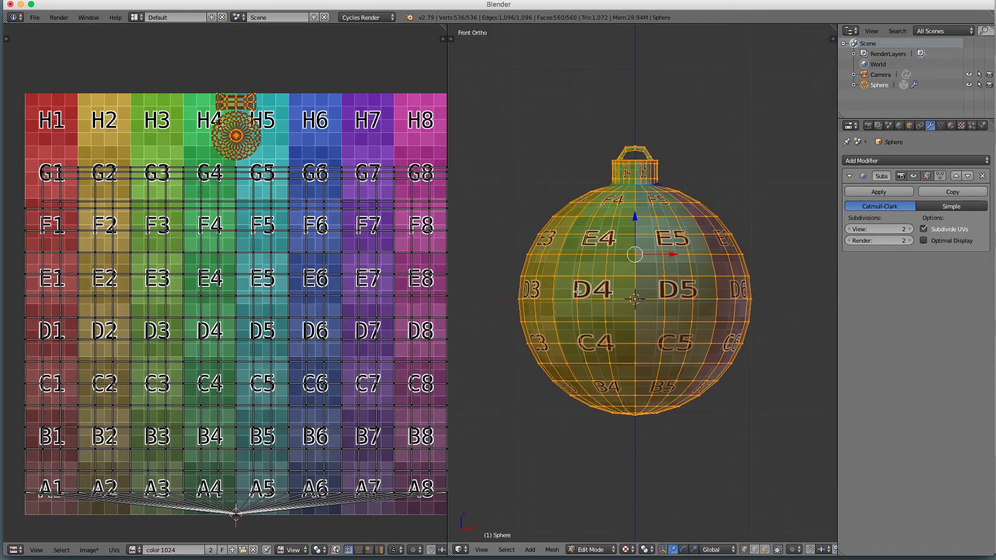
Shift the cap's horizontal UV edge rows vertically within texture row G to adjust their spacing, and return to Object Mode
{"action": "scroll", "coordinate": [598, 312], "scroll_direction": "up", "scroll_amount": 1}
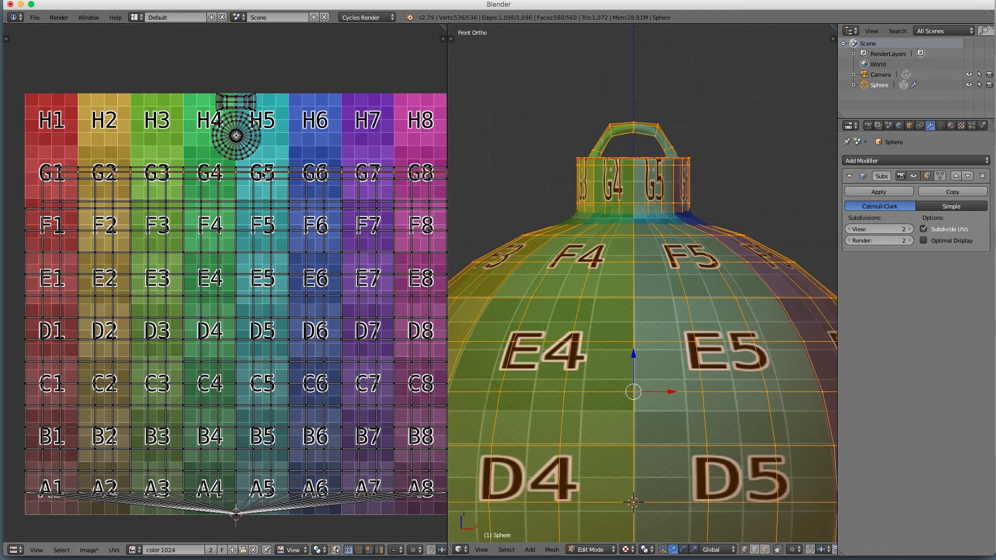
{"action": "key", "text": "g"}
{"action": "key", "text": "y"}
{"action": "left_click", "coordinate": [261, 169]}
{"action": "key", "text": "g"}
{"action": "key", "text": "y"}
{"action": "left_click", "coordinate": [262, 167]}
{"action": "right_click", "coordinate": [263, 179], "text": "alt"}
{"action": "key", "text": "g"}
{"action": "key", "text": "y"}
{"action": "left_click", "coordinate": [263, 175]}
{"action": "key", "text": "Tab"}
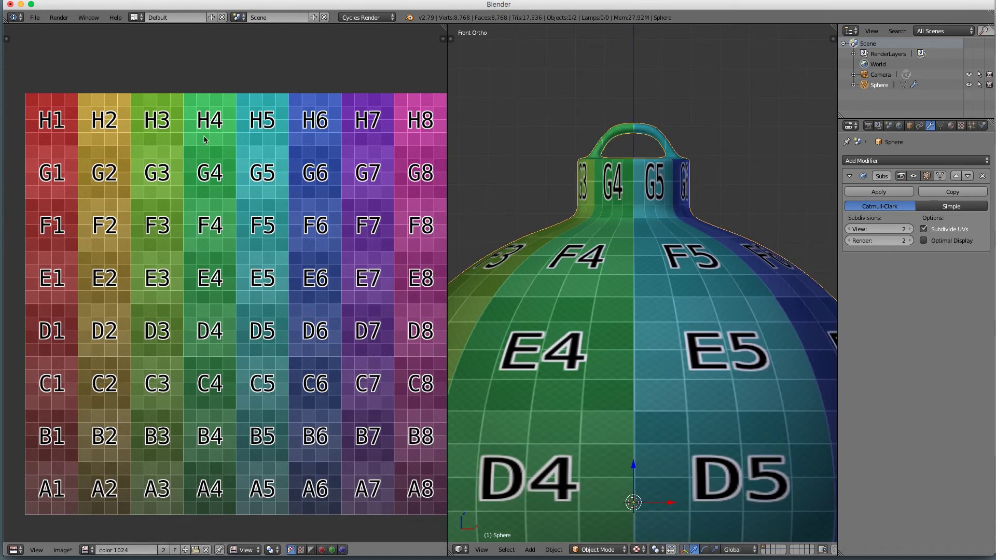
Save the scene as Ornament Tutorial.blend
{"action": "left_click", "coordinate": [34, 17]}
{"action": "left_click", "coordinate": [32, 107]}
{"action": "type", "text": "Ornament Tutorial.blend"}
{"action": "key", "text": "Return"}
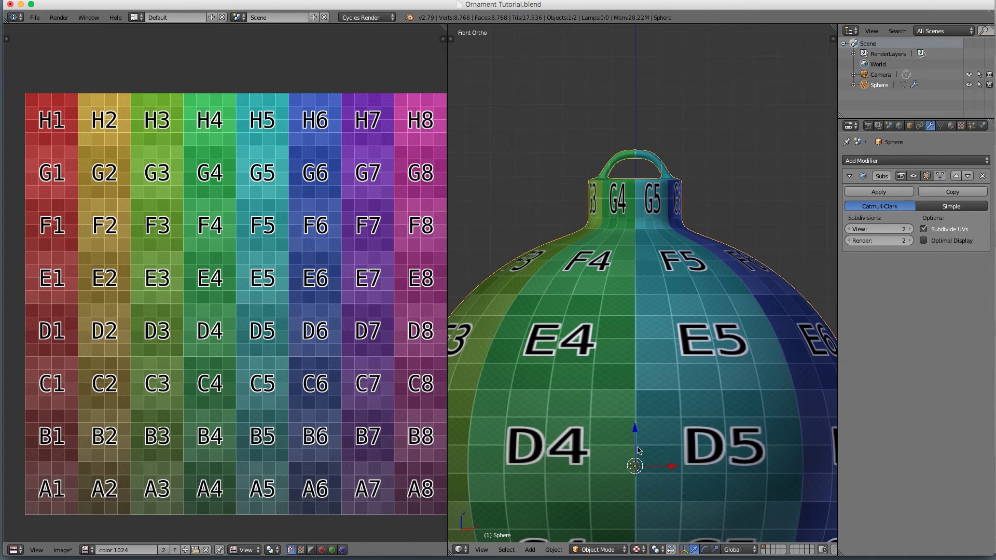
Start a UV layout export of the whole mesh in Edit Mode and name the file Ornament Tutorial UV.png
{"action": "scroll", "coordinate": [648, 428], "scroll_direction": "down", "scroll_amount": 2}
{"action": "middle_click_drag", "start_coordinate": [648, 392], "coordinate": [647, 376], "text": "shift"}
{"action": "key", "text": "Tab"}
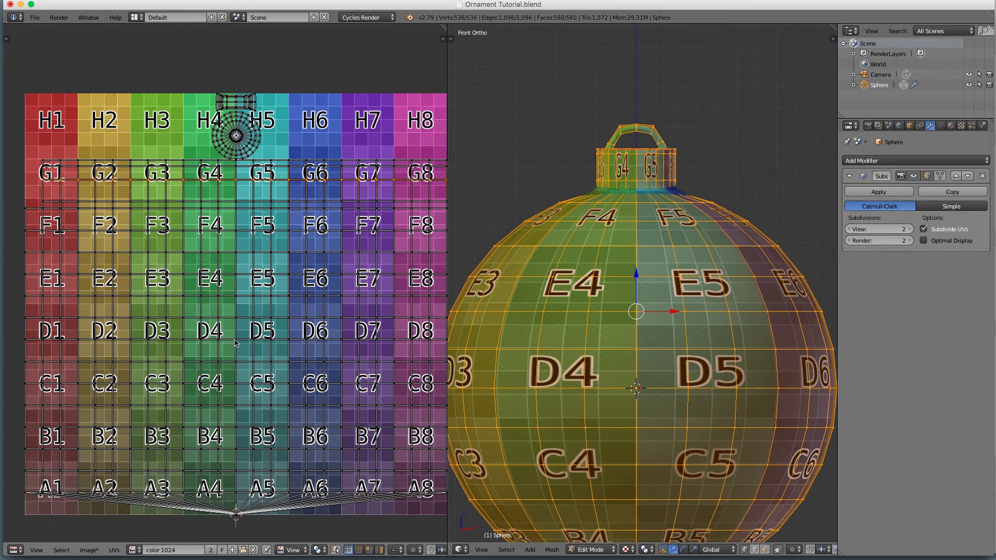
{"action": "left_click", "coordinate": [114, 549]}
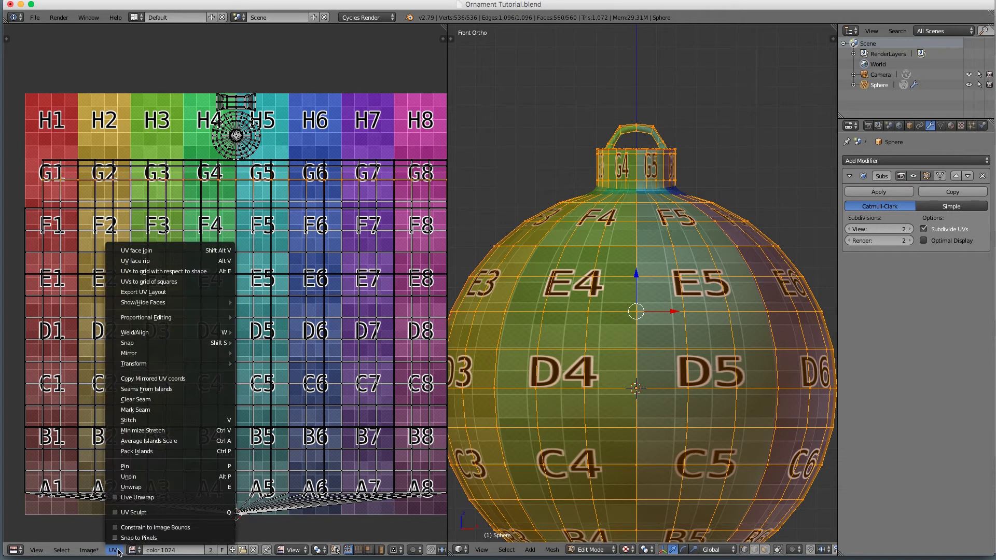
{"action": "left_click", "coordinate": [145, 293]}
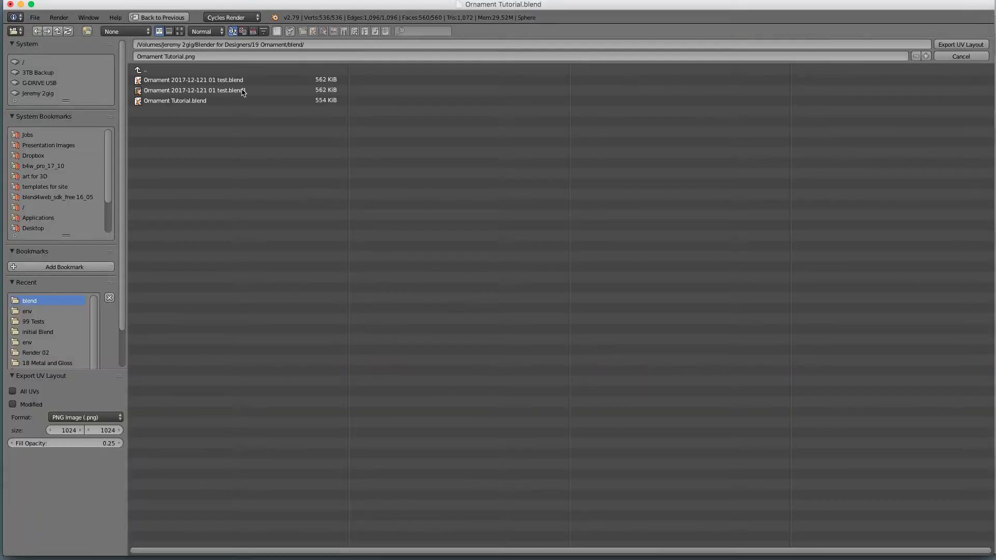
{"action": "left_click", "coordinate": [166, 57]}
{"action": "left_click", "coordinate": [172, 56]}
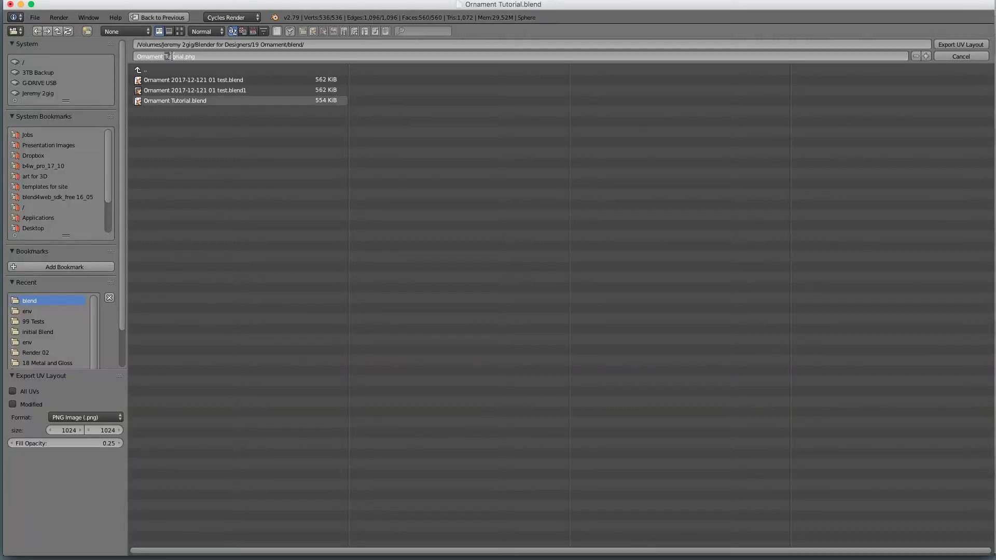
{"action": "left_click", "coordinate": [182, 56]}
Set the fill opacity to 0 and export the UV layout
{"action": "left_click", "coordinate": [75, 474]}
{"action": "left_click", "coordinate": [102, 447]}
{"action": "type", "text": "0"}
{"action": "key", "text": "Return"}
{"action": "left_click", "coordinate": [944, 44]}
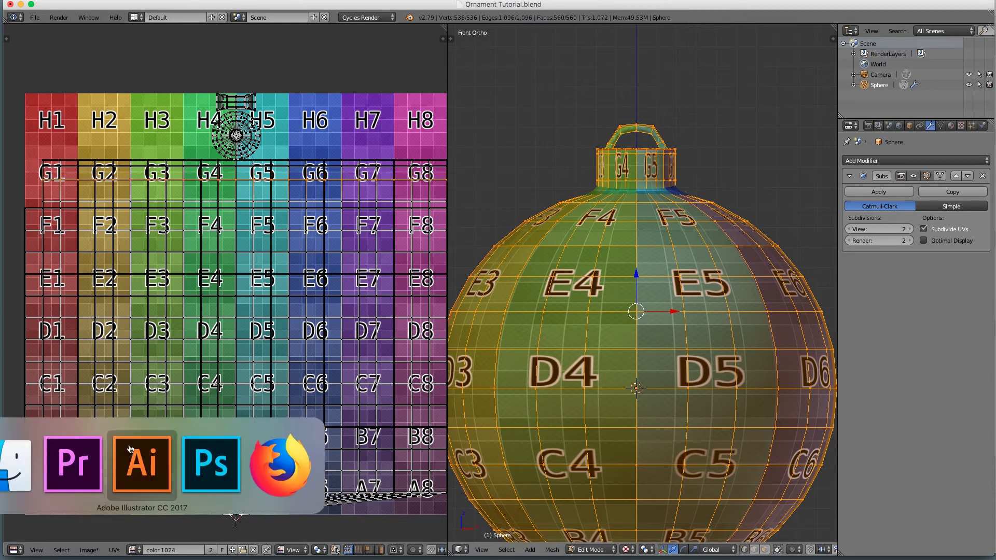
Switch to Illustrator and rename Layer 2 of the Ornament GFX Sketches document as UV
{"action": "left_click", "coordinate": [140, 453]}
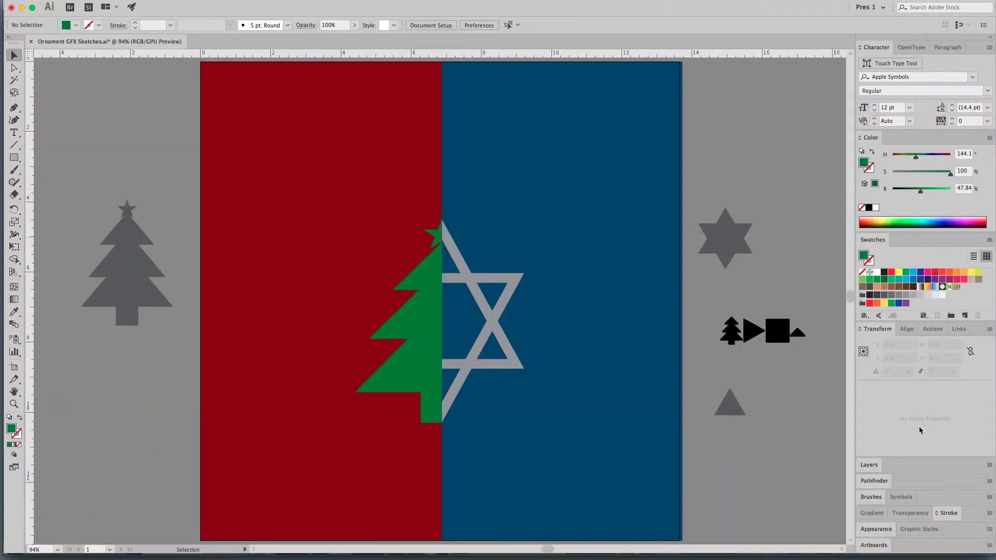
{"action": "left_click", "coordinate": [869, 465]}
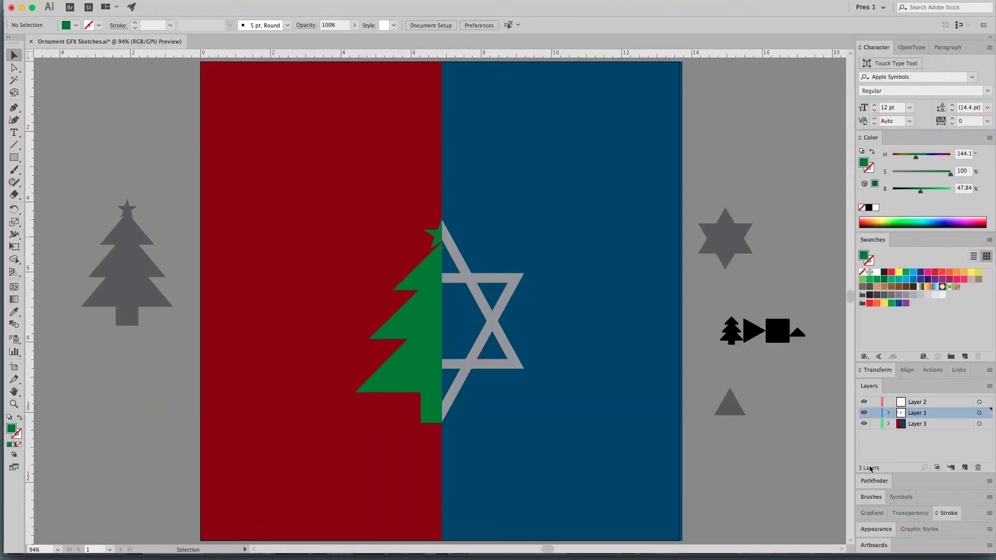
{"action": "left_click", "coordinate": [924, 403]}
{"action": "double_click", "coordinate": [922, 405]}
{"action": "type", "text": "L"}
{"action": "key", "text": "Return"}
Place Ornament Tutorial UV.png from the blend folder on the UV layer
{"action": "key", "text": "super+minus"}
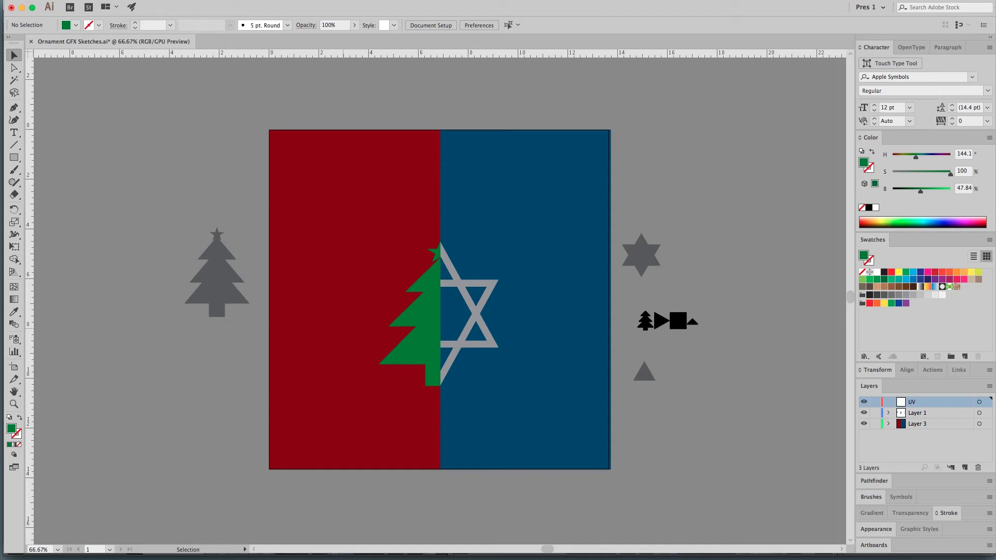
{"action": "key", "text": "super+shift+p"}
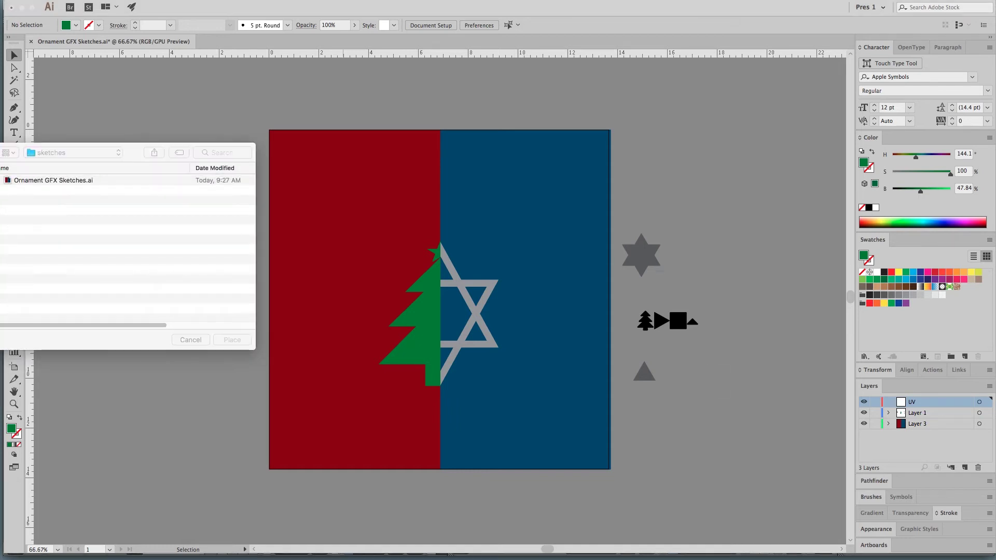
{"action": "left_click_drag", "start_coordinate": [1, 258], "coordinate": [187, 257]}
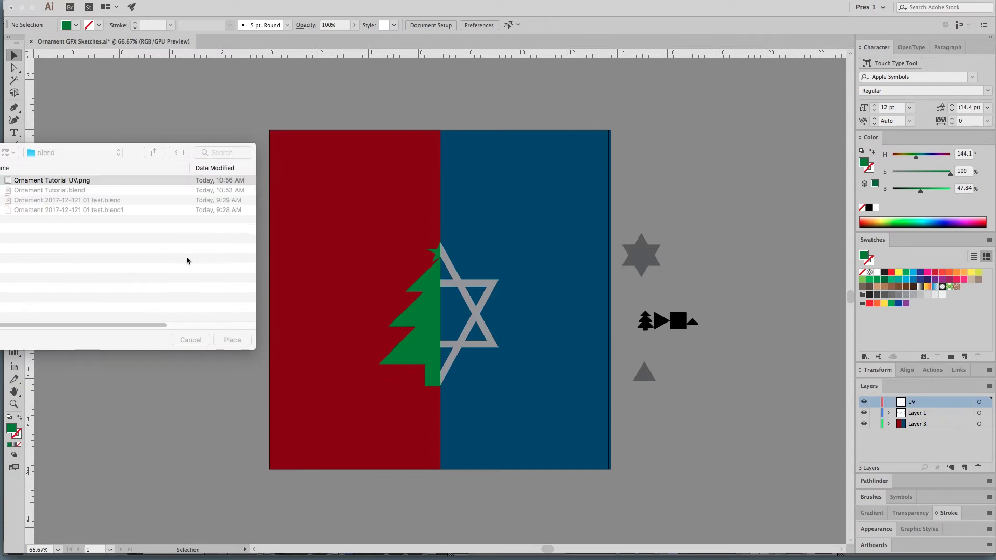
{"action": "left_click", "coordinate": [232, 340]}
{"action": "left_click", "coordinate": [378, 322]}
Align the placed UV image with the artboard's upper-left corner and scale it proportionally to about 13.672 in to fit the artwork
{"action": "left_click_drag", "start_coordinate": [431, 409], "coordinate": [321, 216]}
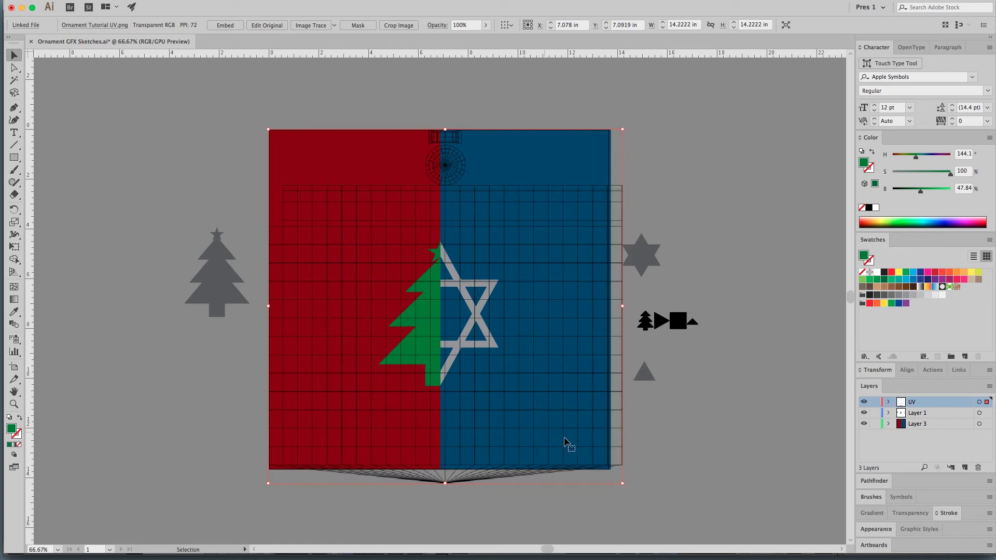
{"action": "left_click_drag", "start_coordinate": [623, 483], "coordinate": [613, 469], "text": "shift"}
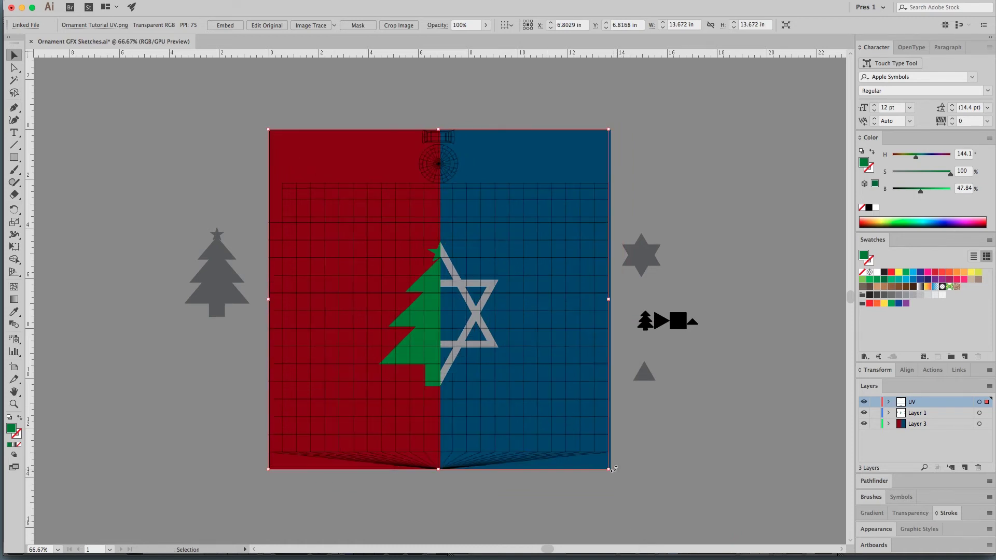
{"action": "left_click", "coordinate": [635, 506]}
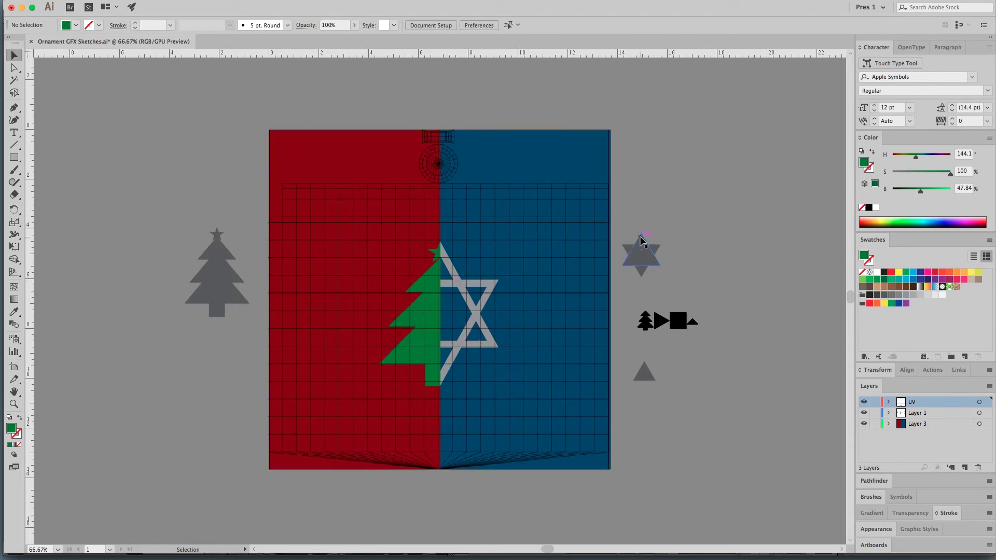
{"action": "key", "text": "super+equal"}
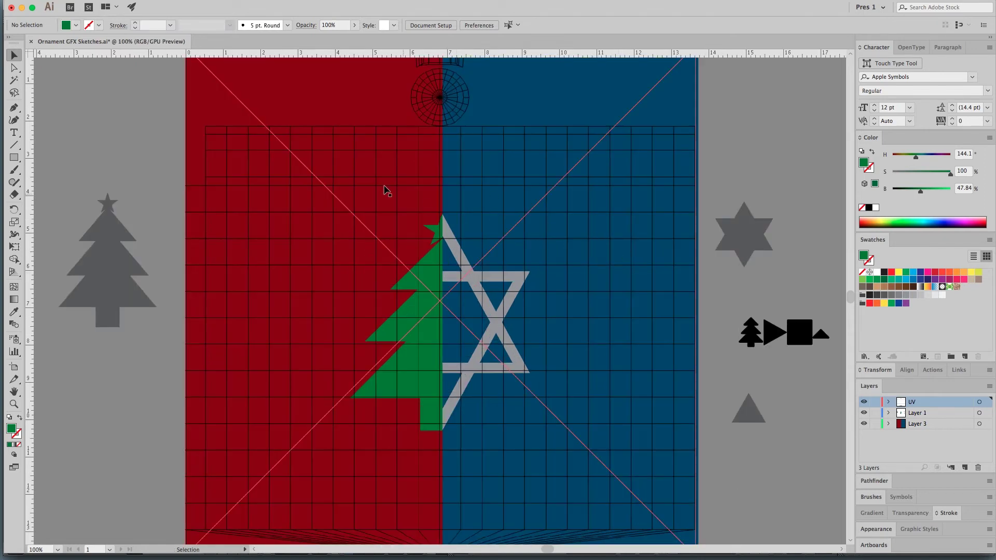
Switch to Blender and save the checker texture as color 1024.png in the blend folder
{"action": "key", "text": "super+Tab"}
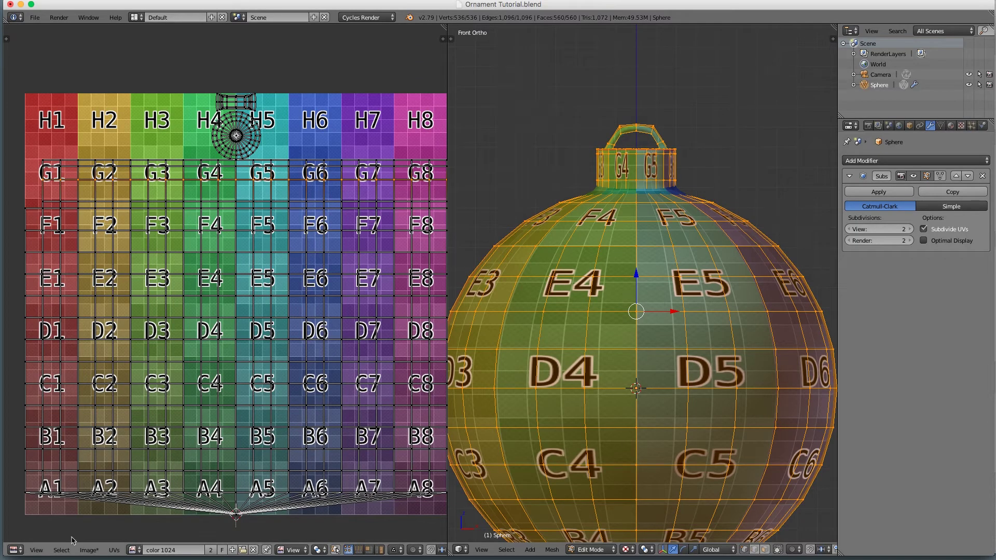
{"action": "left_click", "coordinate": [88, 550]}
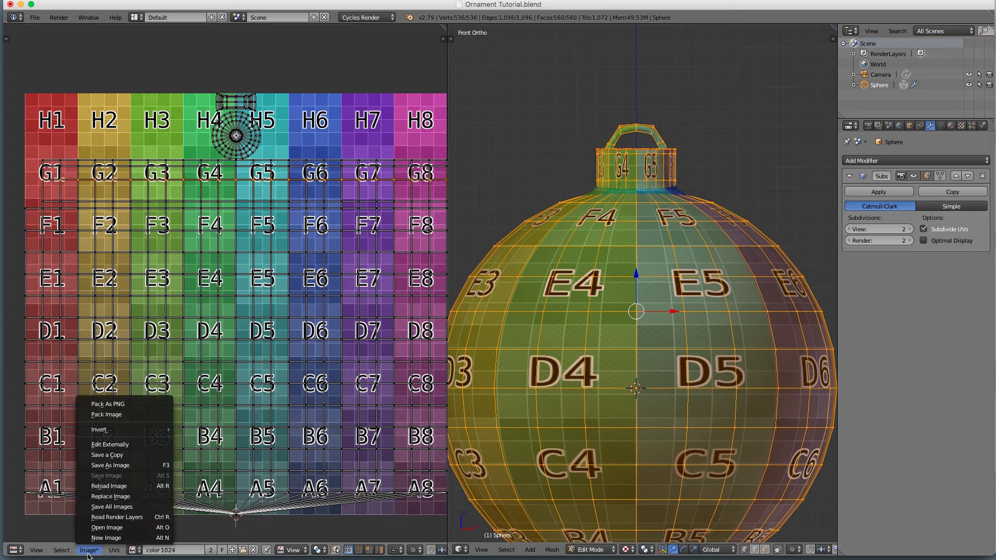
{"action": "left_click", "coordinate": [123, 465]}
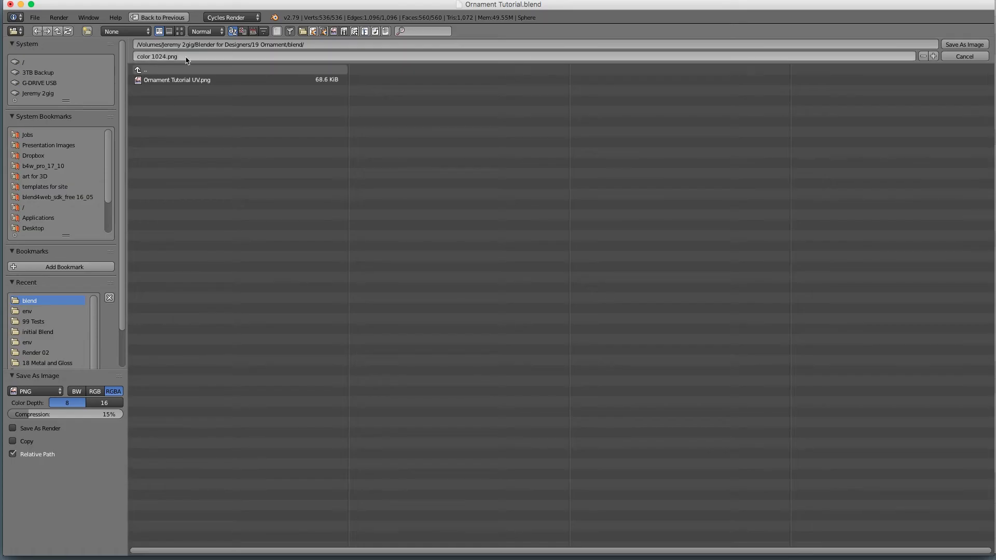
{"action": "left_click", "coordinate": [962, 44]}
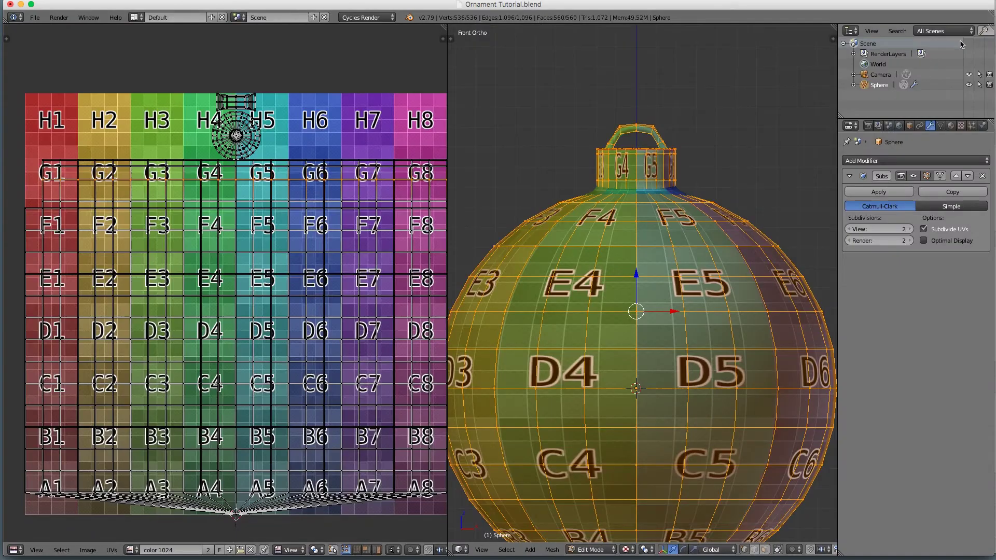
Switch to Illustrator, add a new layer above UV and move the placed UV image onto it
{"action": "key", "text": "super+Tab"}
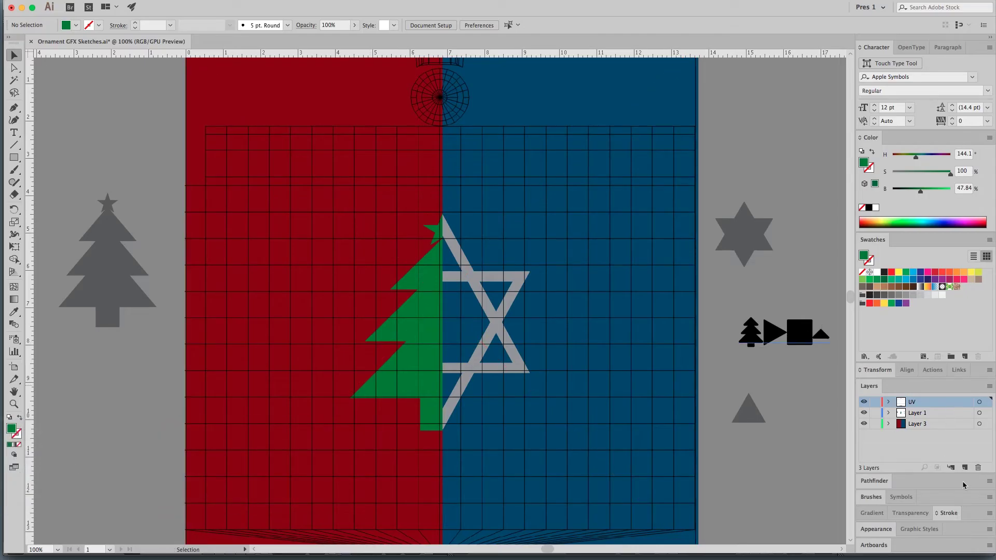
{"action": "left_click", "coordinate": [964, 467]}
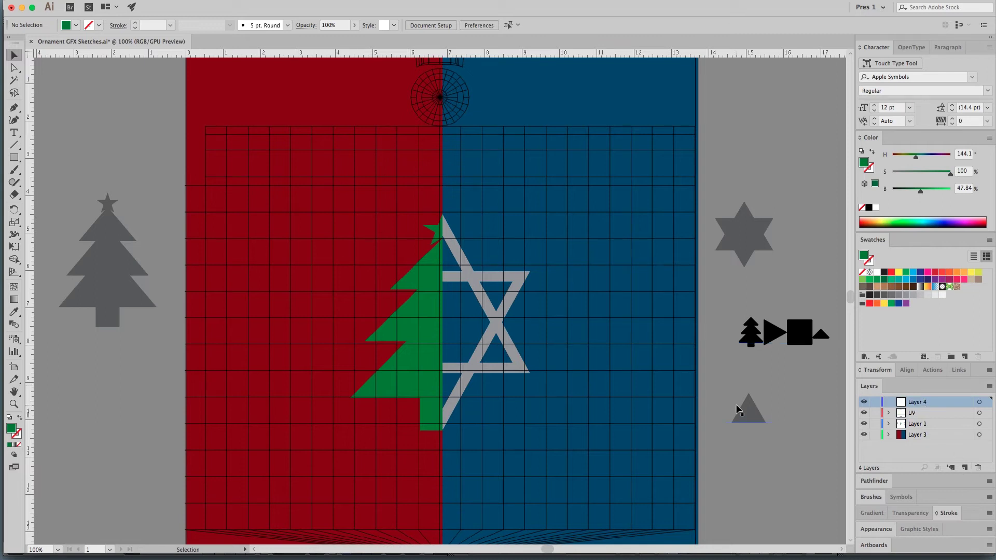
{"action": "left_click", "coordinate": [649, 400]}
{"action": "left_click_drag", "start_coordinate": [989, 413], "coordinate": [987, 403]}
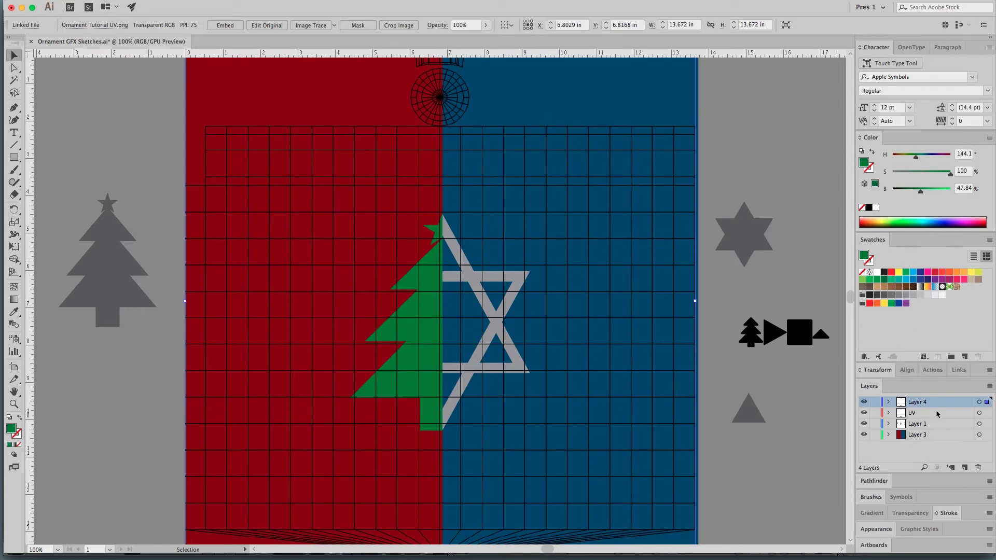
Relink the placed image on Layer 4 to color 1024.png from the blend folder
{"action": "left_click", "coordinate": [958, 370]}
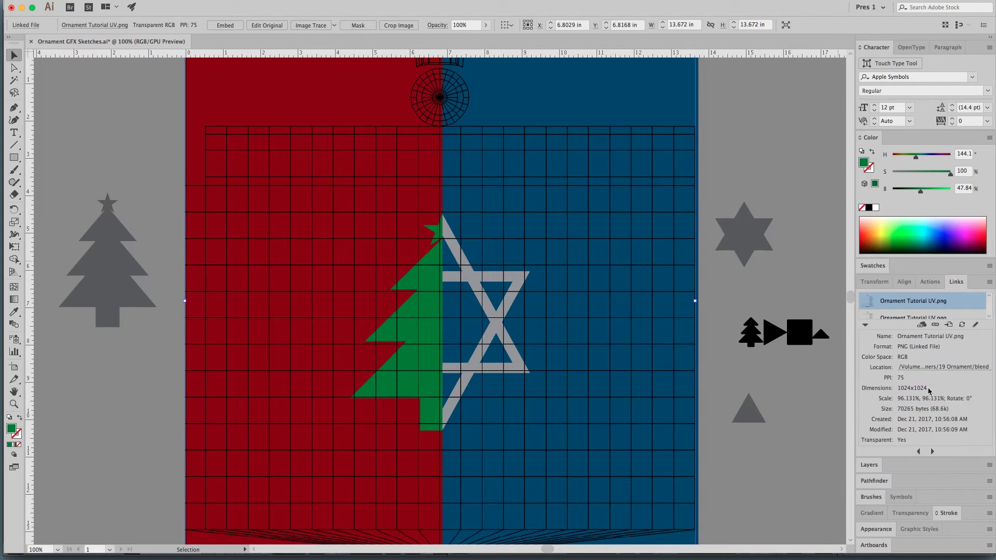
{"action": "left_click", "coordinate": [936, 325]}
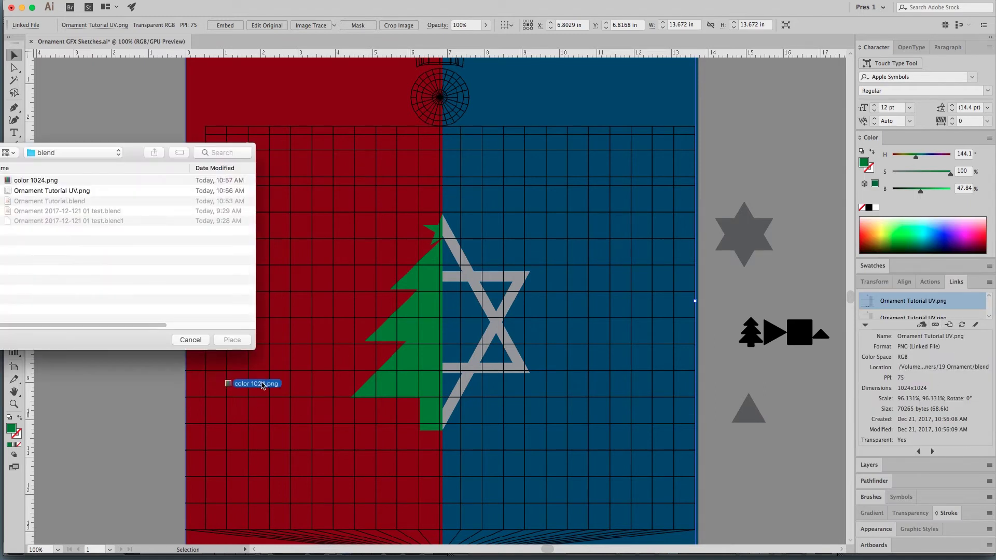
{"action": "left_click", "coordinate": [232, 340]}
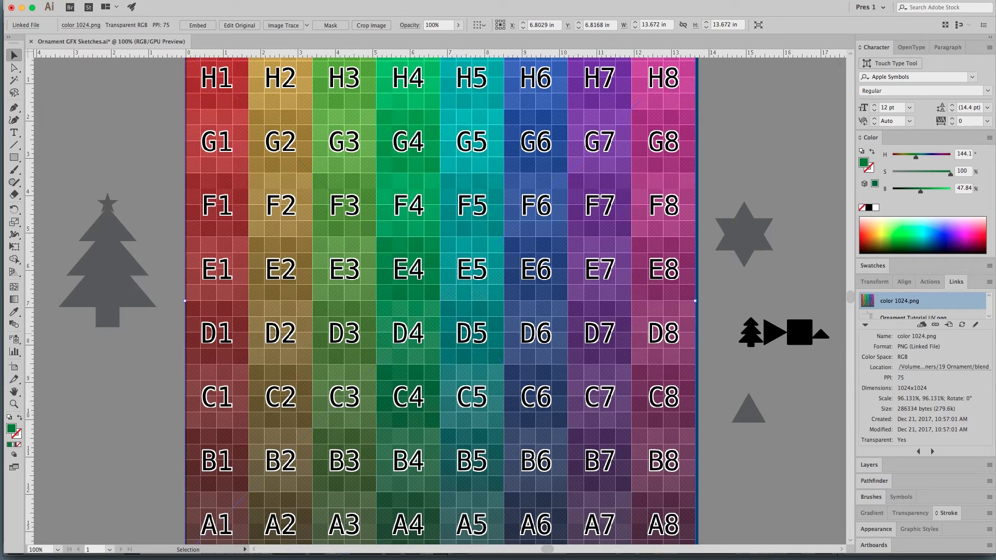
Lower the checker image's opacity to 19%, and lock Layer 4 and the UV layer
{"action": "left_click", "coordinate": [876, 282]}
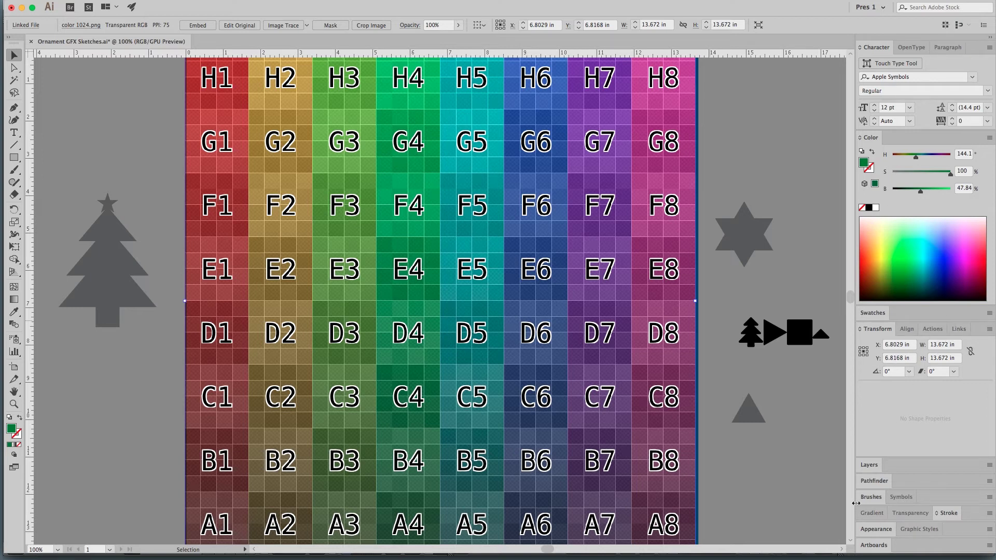
{"action": "left_click", "coordinate": [910, 514]}
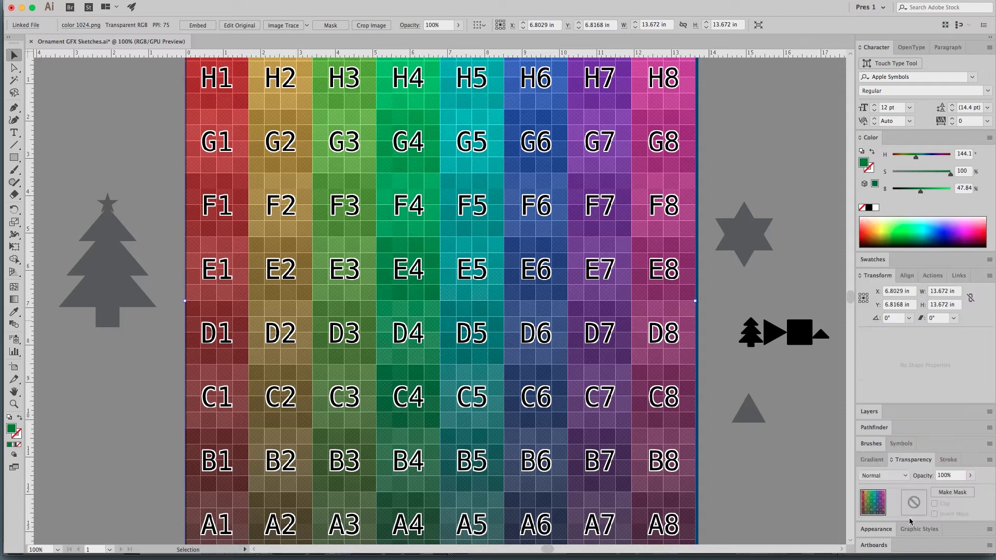
{"action": "left_click", "coordinate": [970, 475]}
{"action": "left_click_drag", "start_coordinate": [966, 489], "coordinate": [938, 492]}
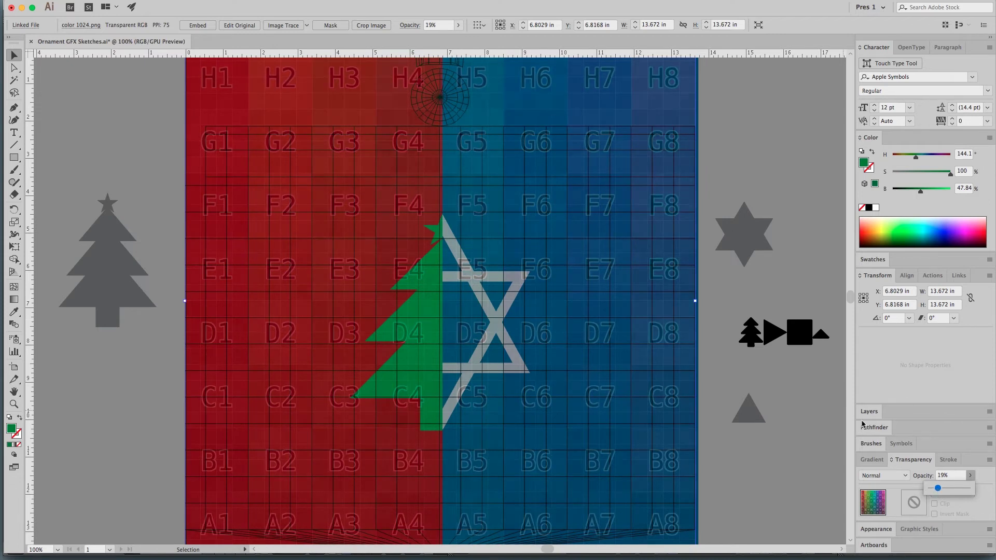
{"action": "left_click", "coordinate": [873, 410]}
{"action": "key", "text": "shift+super+a"}
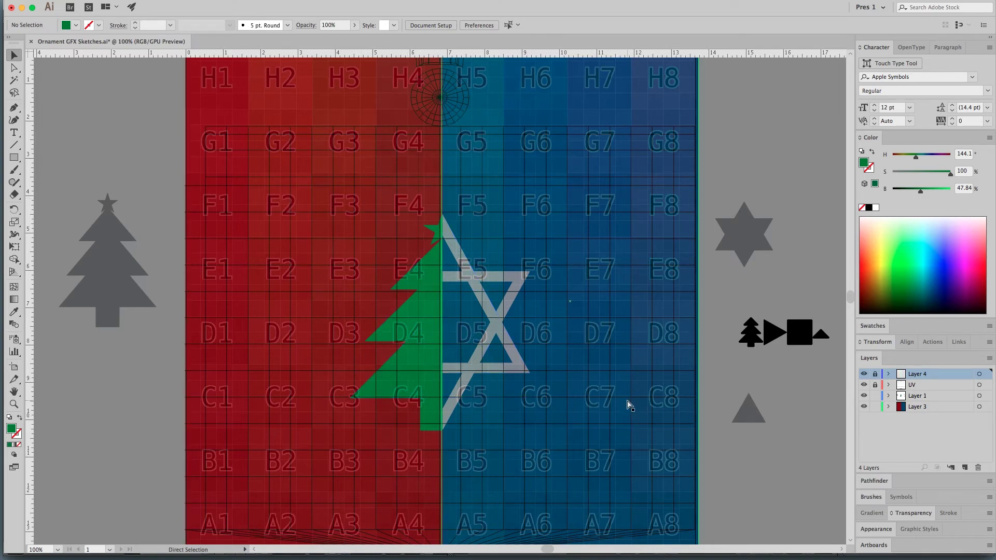
Switch to Blender and examine where the checker squares fall on the front of the ornament
{"action": "key", "text": "super+Tab"}
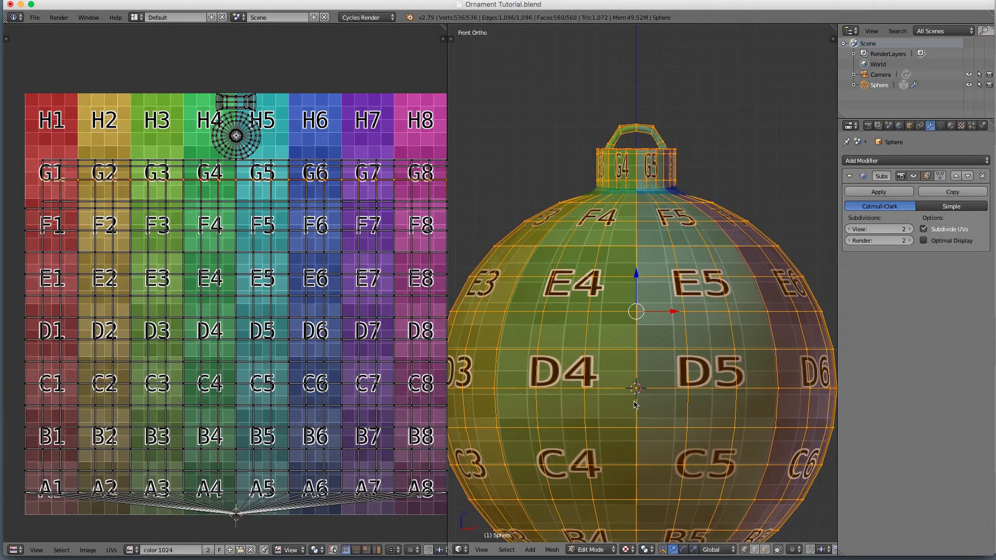
{"action": "scroll", "coordinate": [615, 307], "scroll_direction": "up", "scroll_amount": 3}
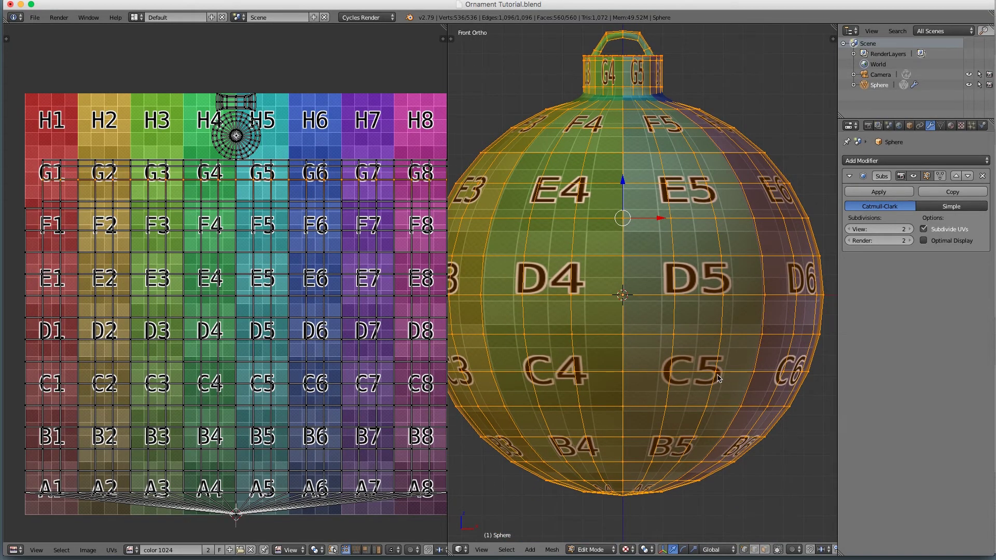
{"action": "scroll", "coordinate": [693, 373], "scroll_direction": "down", "scroll_amount": 1}
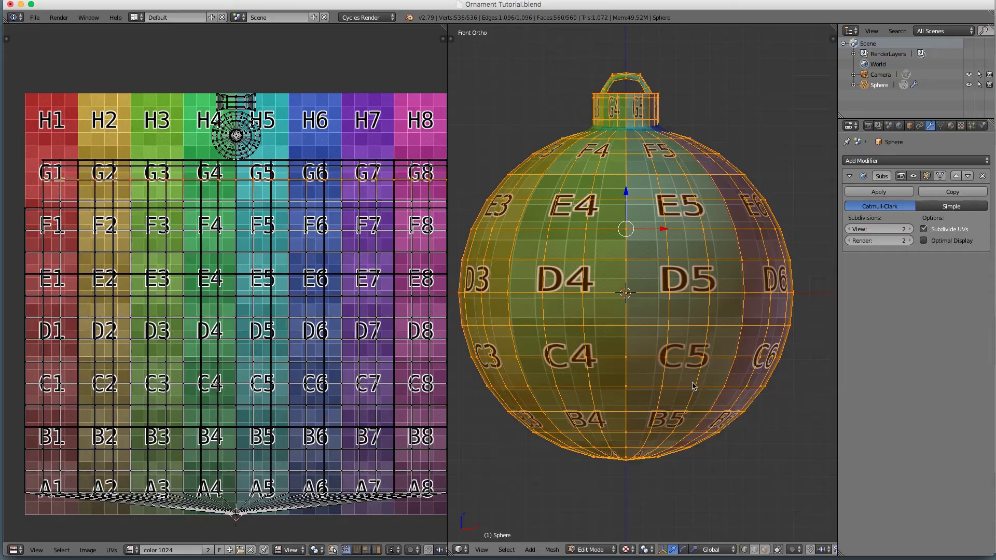
Switch to Illustrator, lock Layer 3 and move the tree-and-star artwork down to Y about 8.003 in
{"action": "key", "text": "super+Tab"}
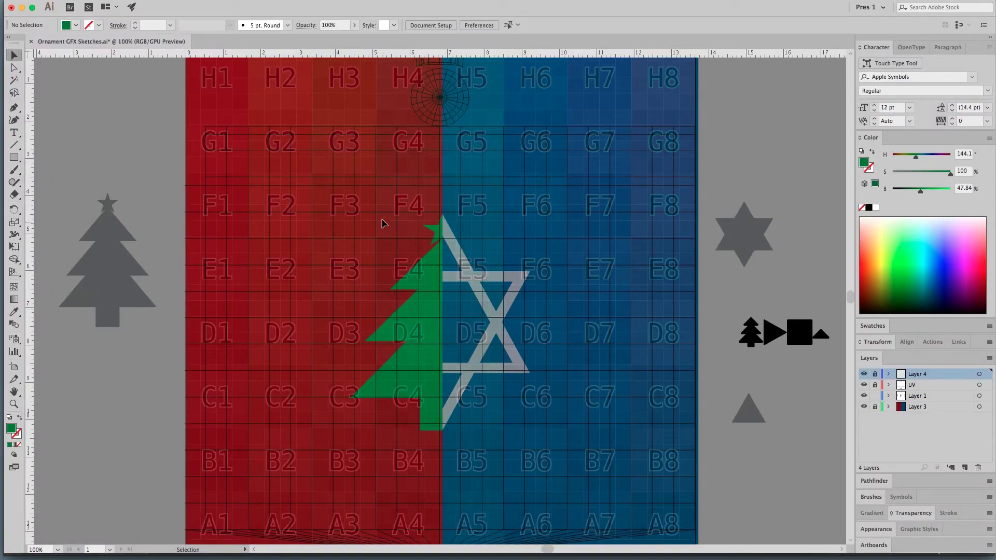
{"action": "left_click", "coordinate": [496, 372]}
{"action": "left_click_drag", "start_coordinate": [498, 317], "coordinate": [498, 334]}
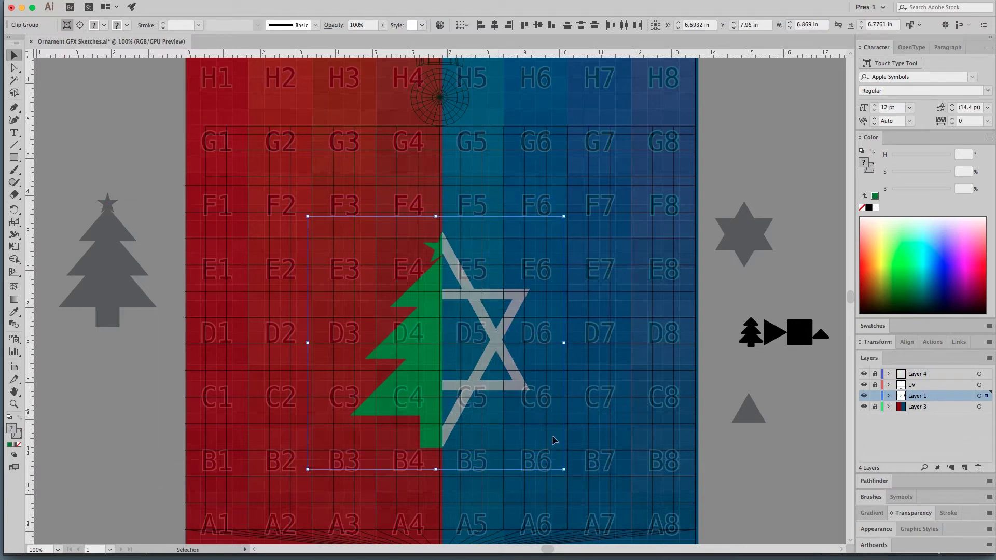
{"action": "left_click_drag", "start_coordinate": [475, 382], "coordinate": [476, 383]}
{"action": "key", "text": "super+z"}
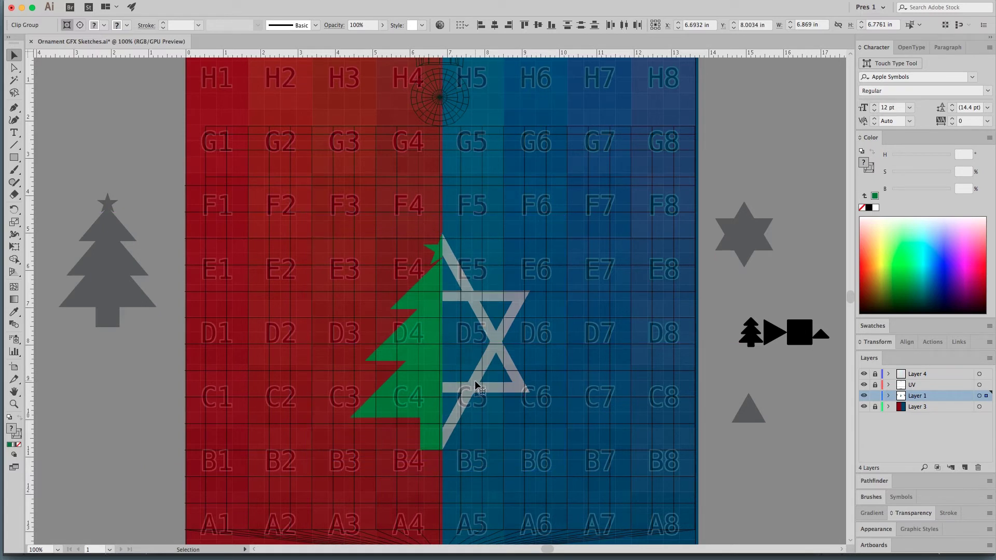
Hide Layer 4 and the UV layer so that only the artwork layers show
{"action": "left_click", "coordinate": [862, 384]}
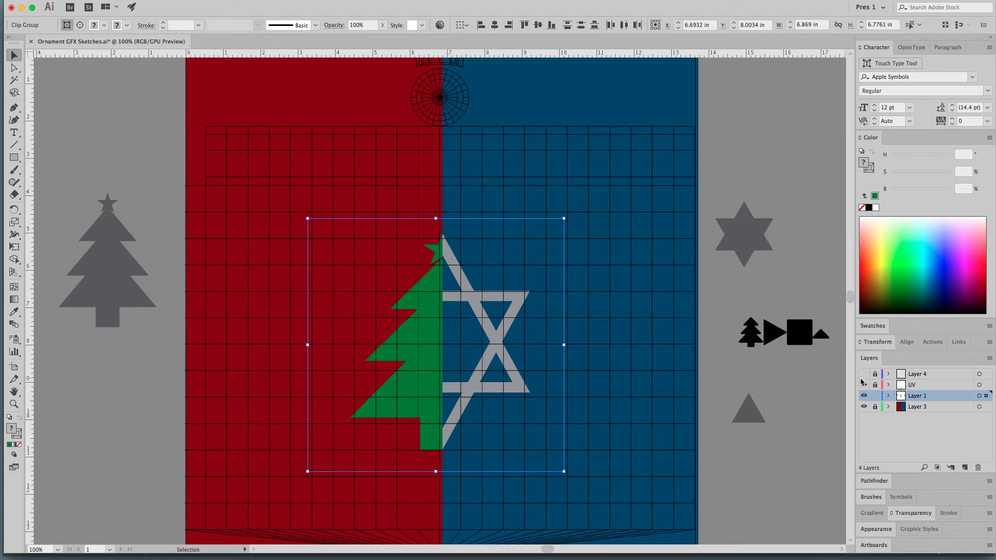
{"action": "left_click", "coordinate": [862, 385]}
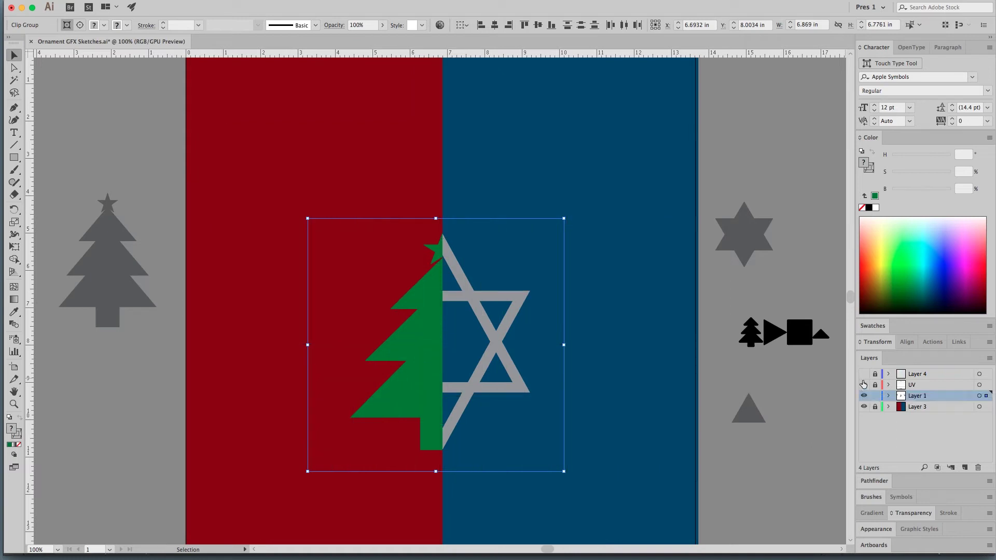
{"action": "left_click_drag", "start_coordinate": [862, 384], "coordinate": [863, 376]}
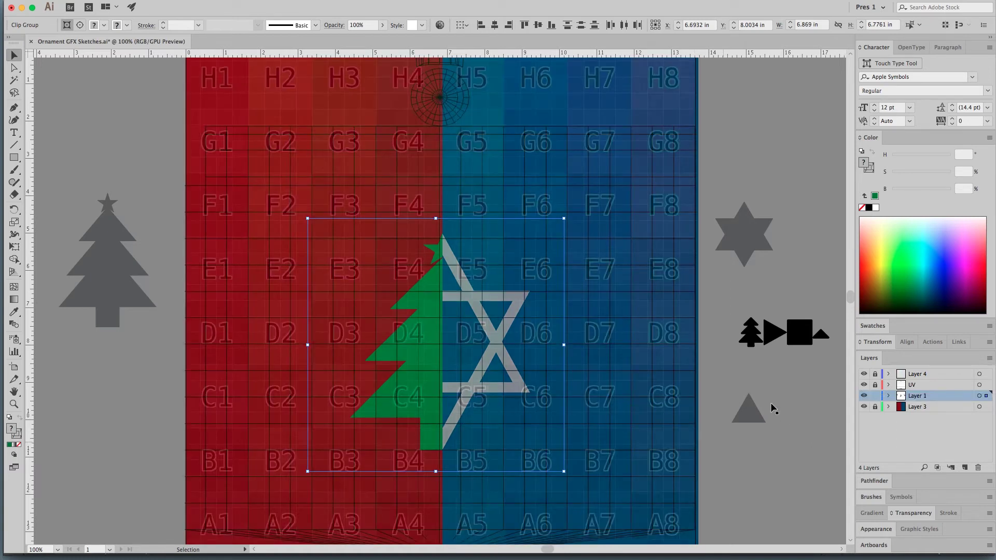
{"action": "left_click_drag", "start_coordinate": [863, 376], "coordinate": [864, 385]}
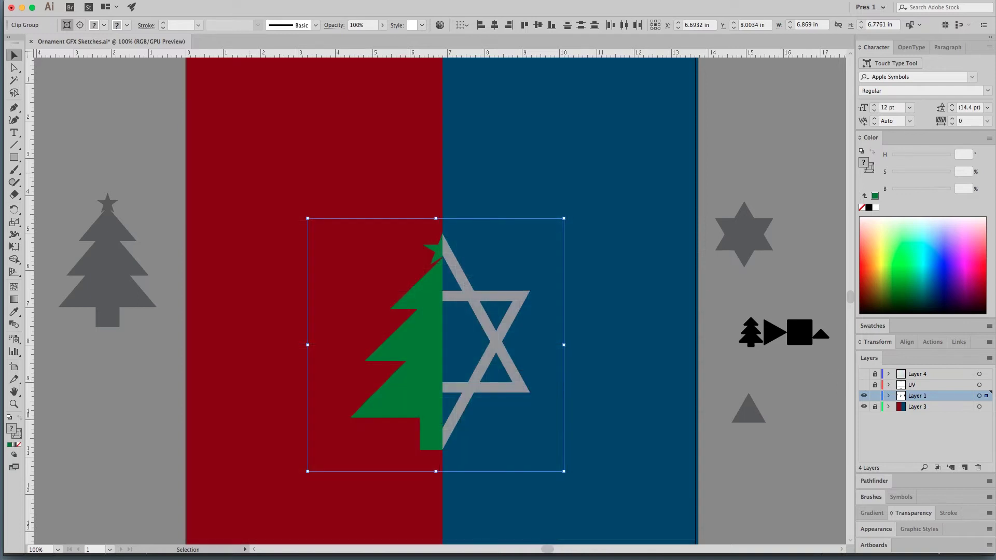
Export the artwork as a PNG named ornament art in the sketches folder, using the artboards
{"action": "left_click", "coordinate": [124, 80]}
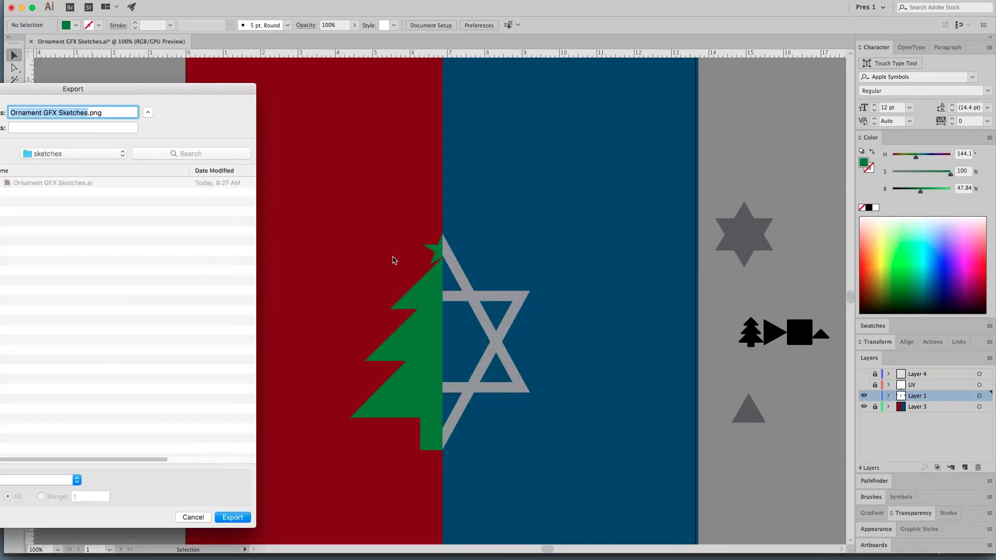
{"action": "left_click_drag", "start_coordinate": [142, 87], "coordinate": [535, 114]}
{"action": "type", "text": "ornament art"}
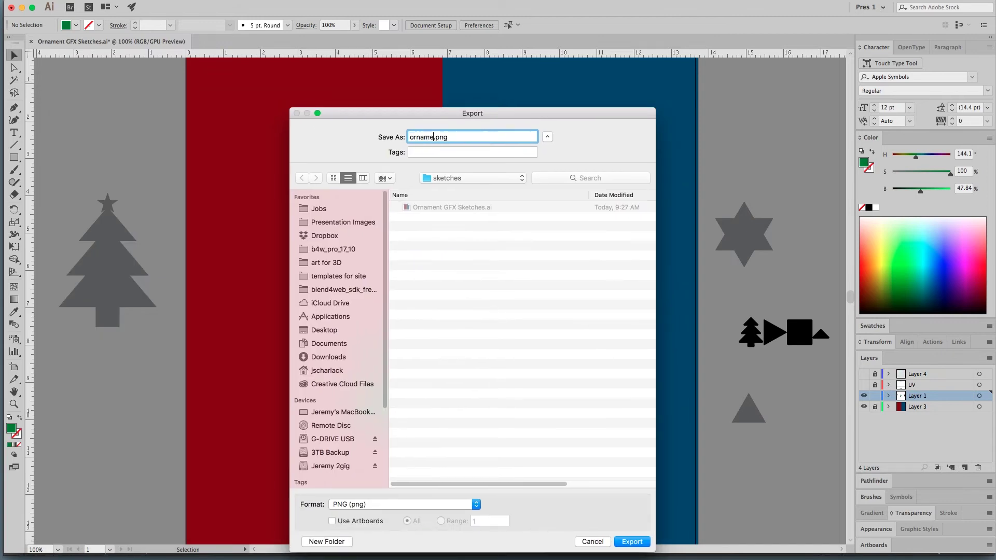
{"action": "left_click", "coordinate": [362, 520]}
{"action": "left_click", "coordinate": [631, 541]}
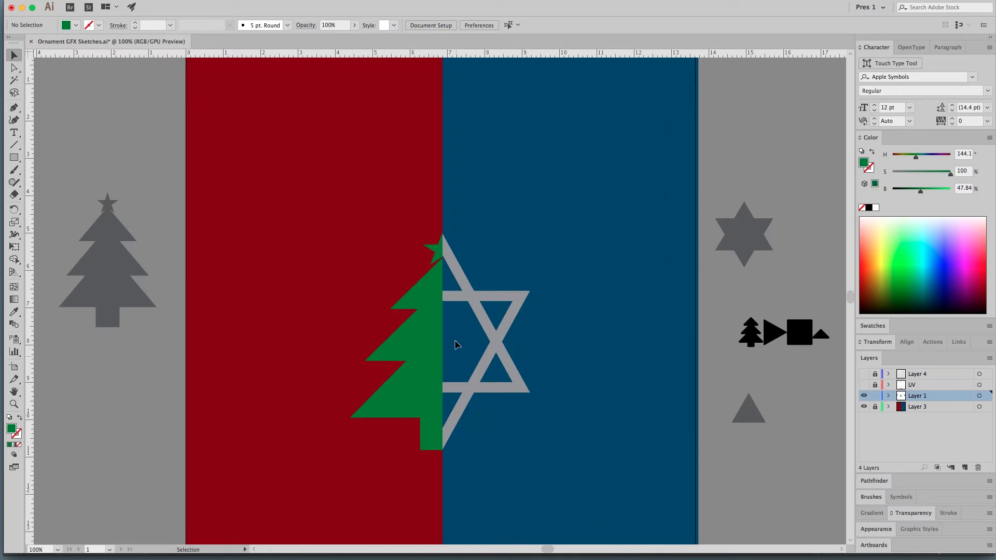
Switch to Blender, show the material in the Node Editor and move the color 1024 Image Texture node aside
{"action": "key", "text": "super+Tab"}
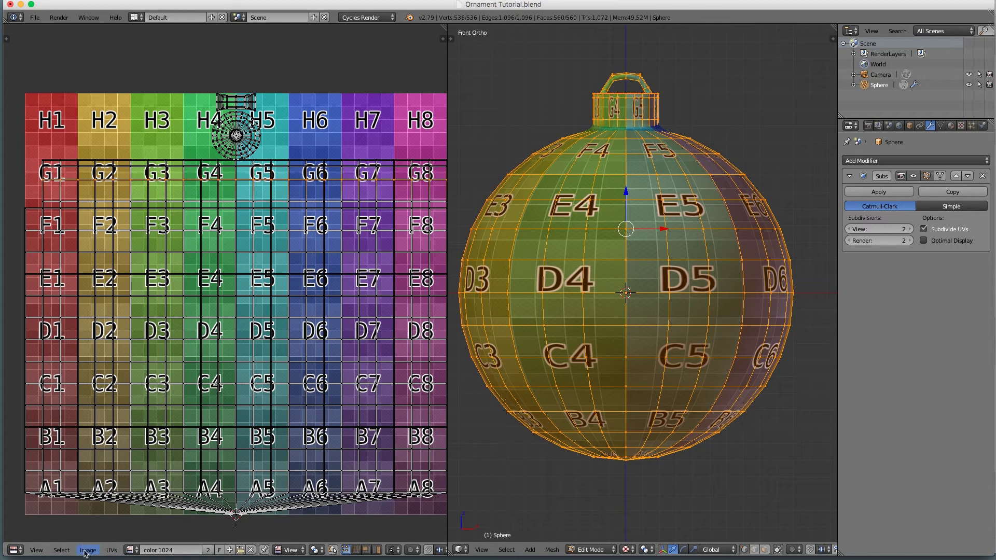
{"action": "left_click", "coordinate": [15, 550]}
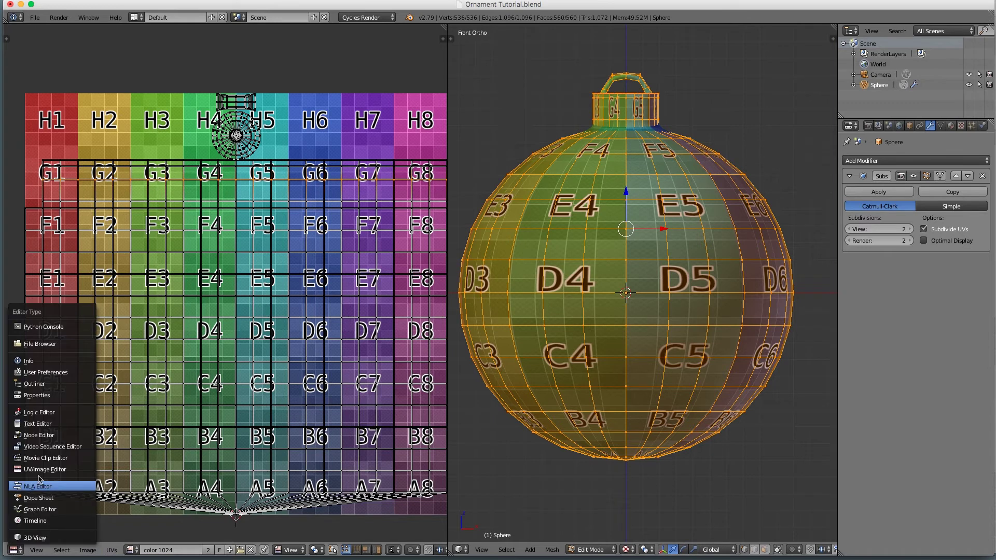
{"action": "left_click", "coordinate": [39, 434]}
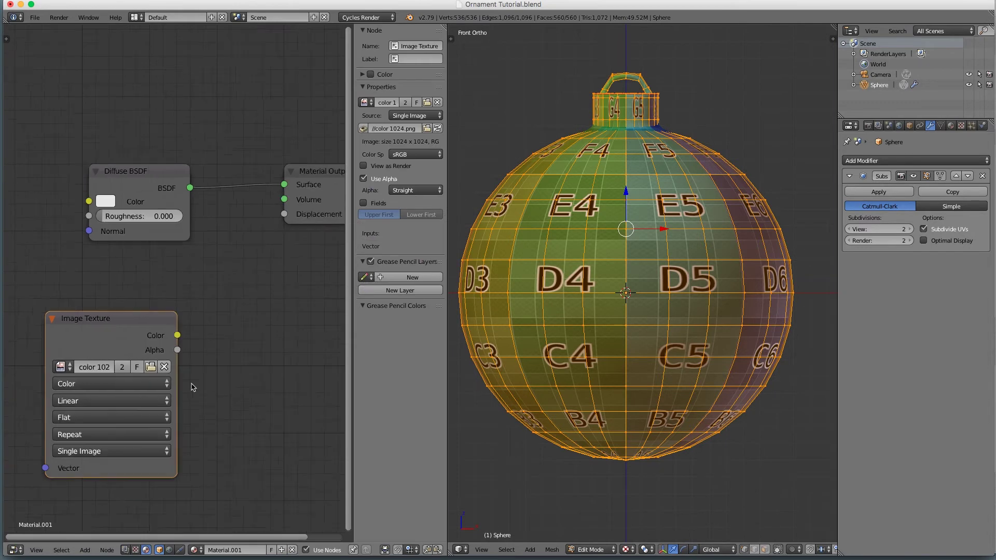
{"action": "scroll", "coordinate": [192, 387], "scroll_direction": "down", "scroll_amount": 3}
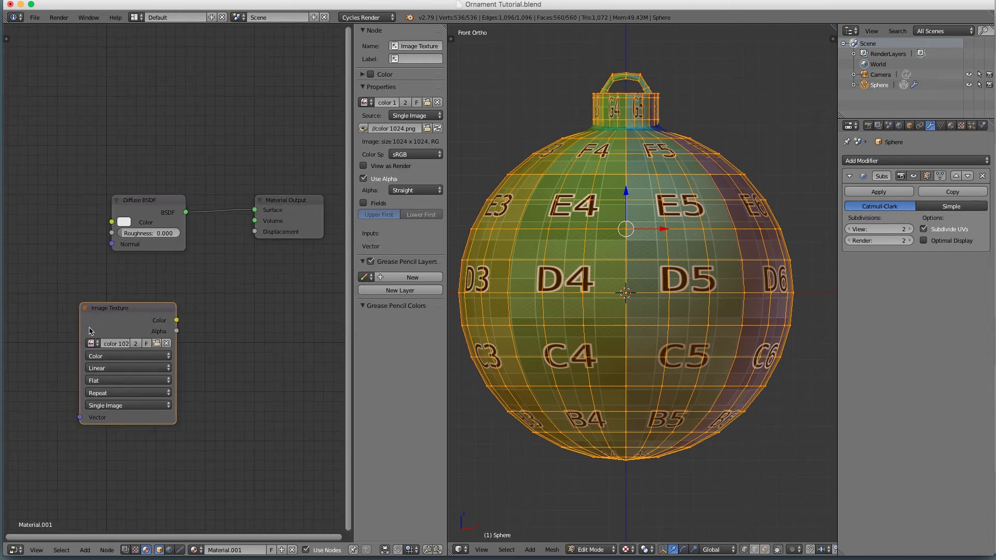
{"action": "left_click_drag", "start_coordinate": [125, 324], "coordinate": [246, 411]}
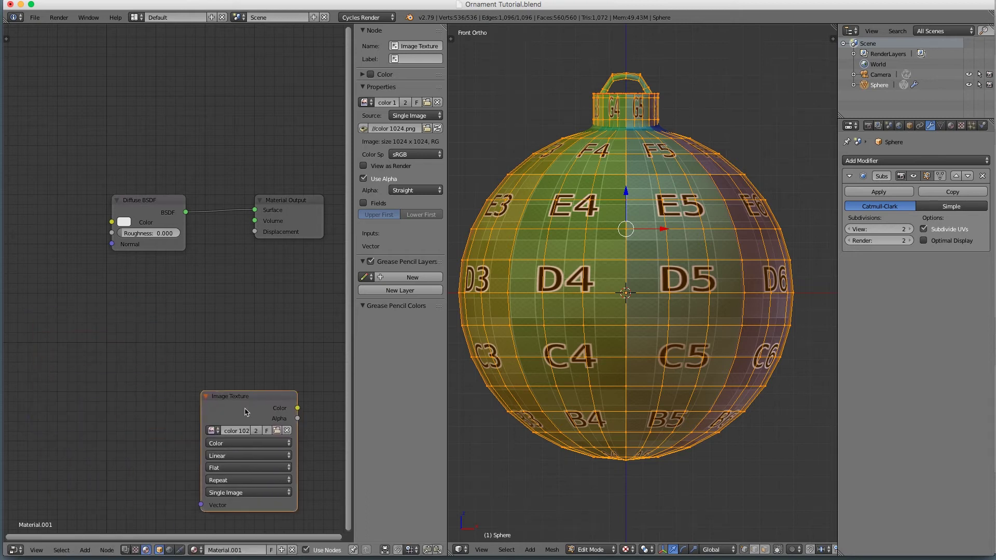
Duplicate the Image Texture node and load ornament art-01.png from the sketches folder into the copy
{"action": "key", "text": "shift+d"}
{"action": "left_click", "coordinate": [108, 342]}
{"action": "left_click", "coordinate": [149, 365]}
{"action": "left_click", "coordinate": [124, 362]}
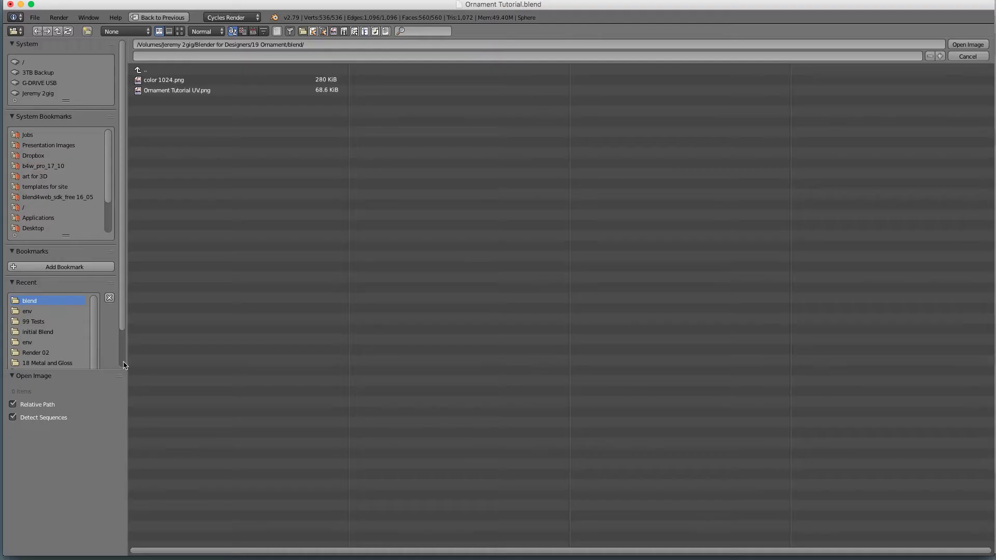
{"action": "left_click", "coordinate": [168, 71]}
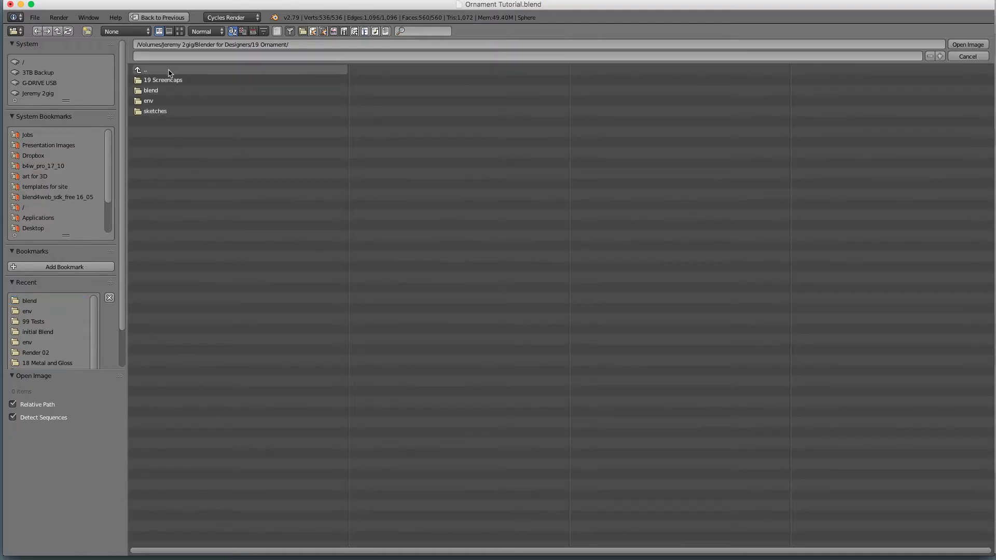
{"action": "left_click", "coordinate": [169, 98]}
{"action": "double_click", "coordinate": [167, 79]}
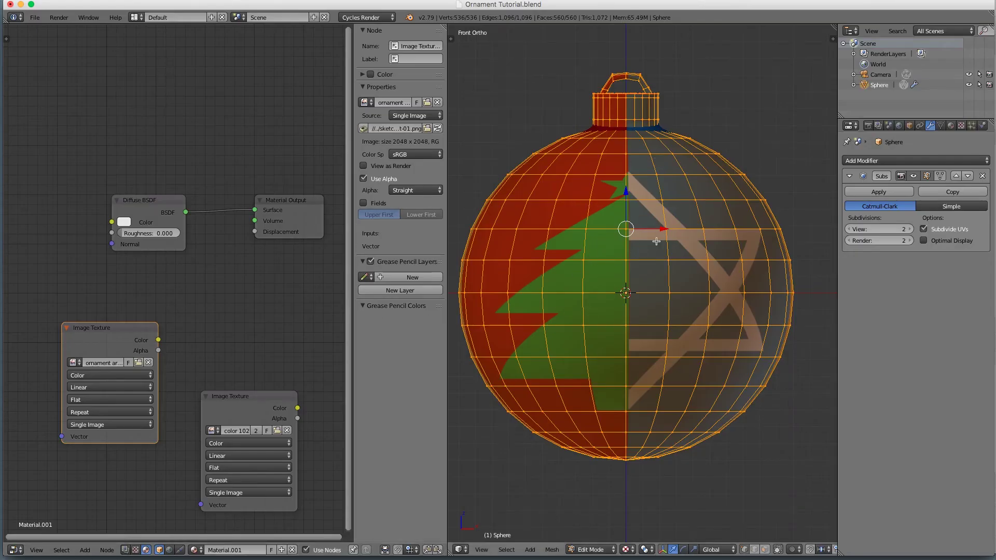
Space out the new Image Texture and Diffuse BSDF nodes, and compare both textures on the ornament, leaving the ornament art node active
{"action": "left_click_drag", "start_coordinate": [119, 335], "coordinate": [81, 330]}
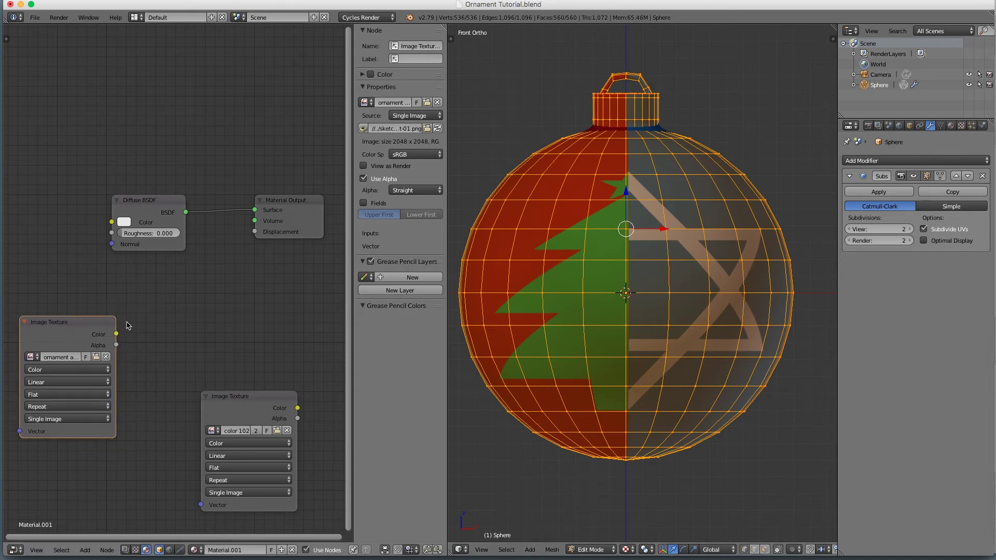
{"action": "left_click_drag", "start_coordinate": [145, 203], "coordinate": [173, 206]}
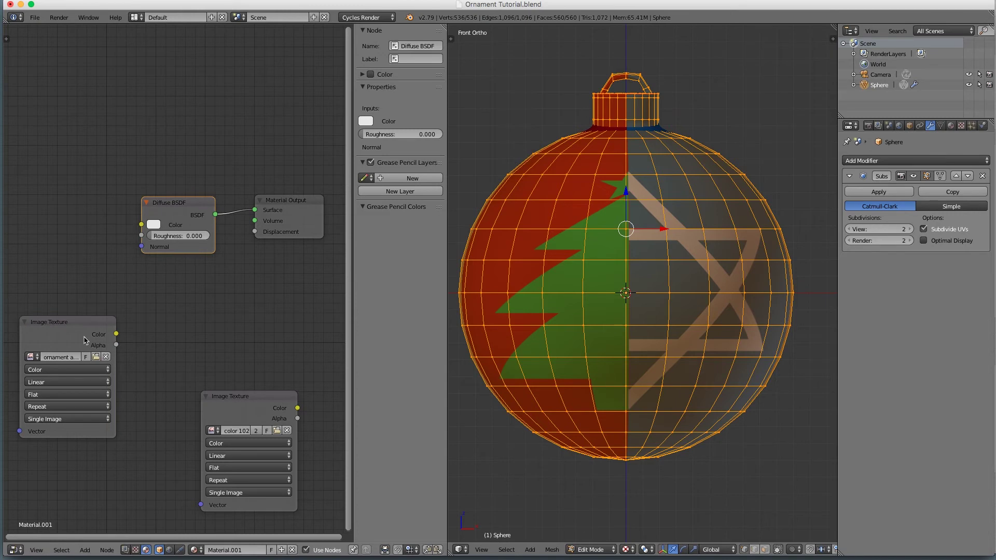
{"action": "left_click", "coordinate": [85, 339]}
{"action": "left_click", "coordinate": [240, 410]}
{"action": "left_click", "coordinate": [81, 341]}
{"action": "left_click", "coordinate": [267, 404]}
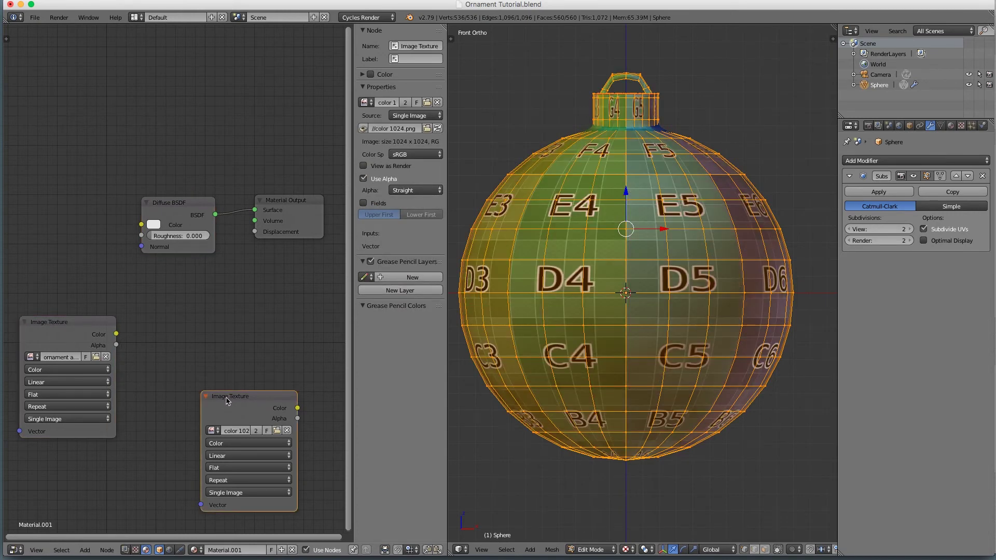
{"action": "left_click", "coordinate": [94, 323]}
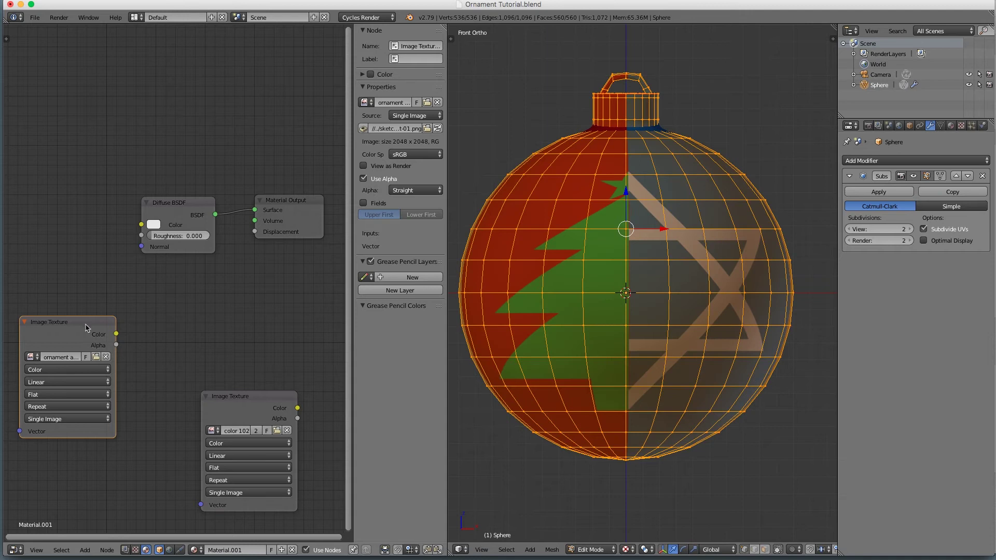
{"action": "left_click", "coordinate": [257, 424]}
{"action": "left_click", "coordinate": [80, 327]}
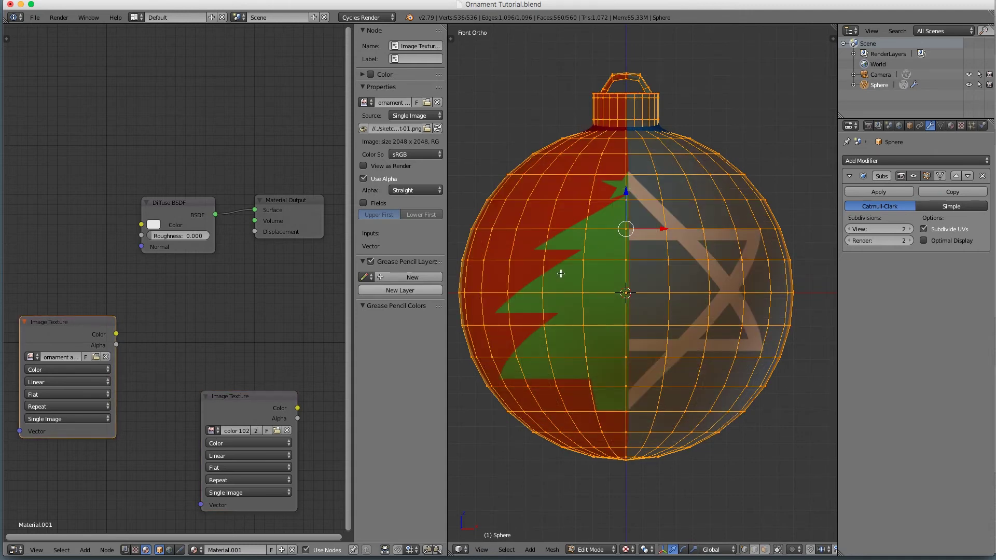
Show the UV/Image Editor in place of the Node Editor and display ornament art-01.png behind the ornament's UVs
{"action": "left_click", "coordinate": [16, 549]}
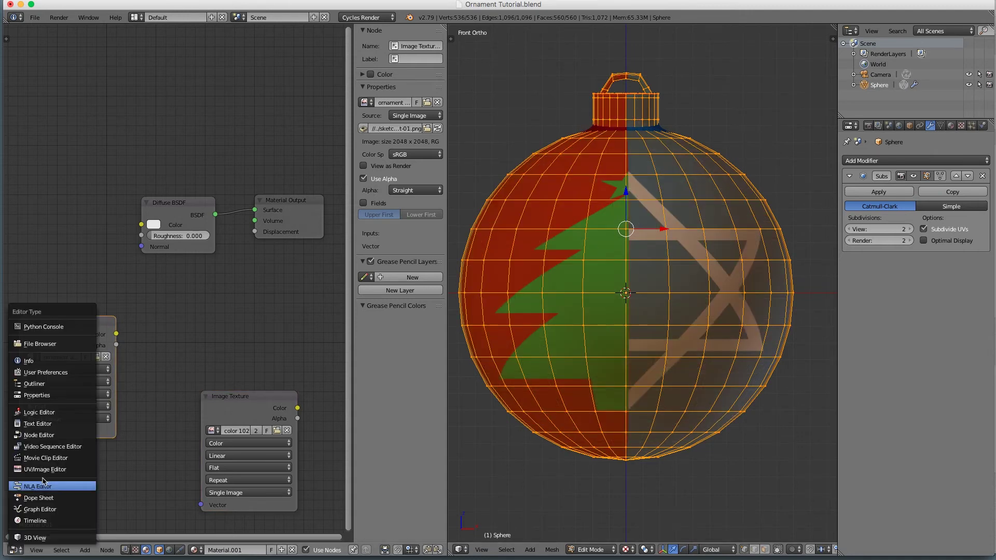
{"action": "left_click", "coordinate": [45, 469]}
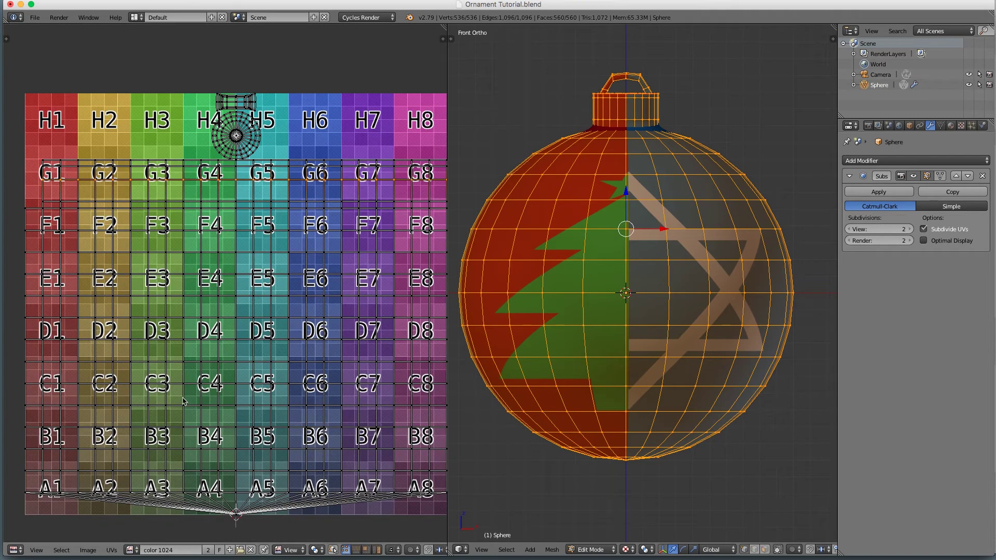
{"action": "left_click", "coordinate": [16, 550]}
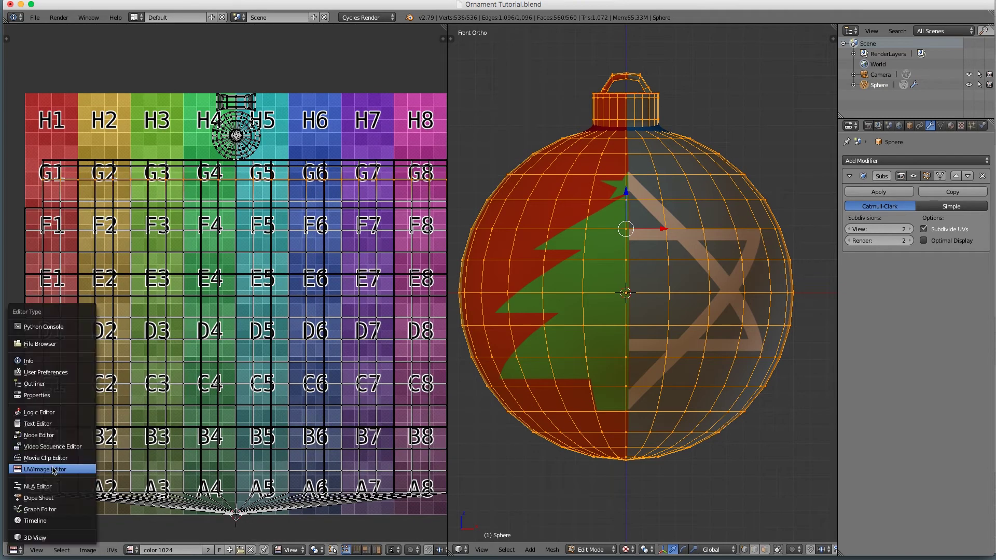
{"action": "left_click", "coordinate": [131, 550]}
{"action": "left_click", "coordinate": [164, 454]}
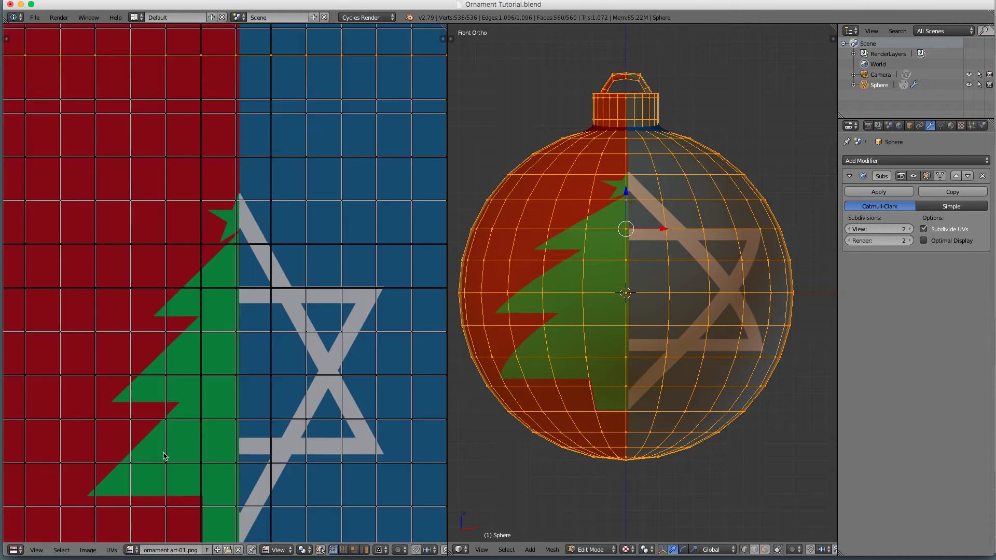
{"action": "scroll", "coordinate": [258, 316], "scroll_direction": "down", "scroll_amount": 4}
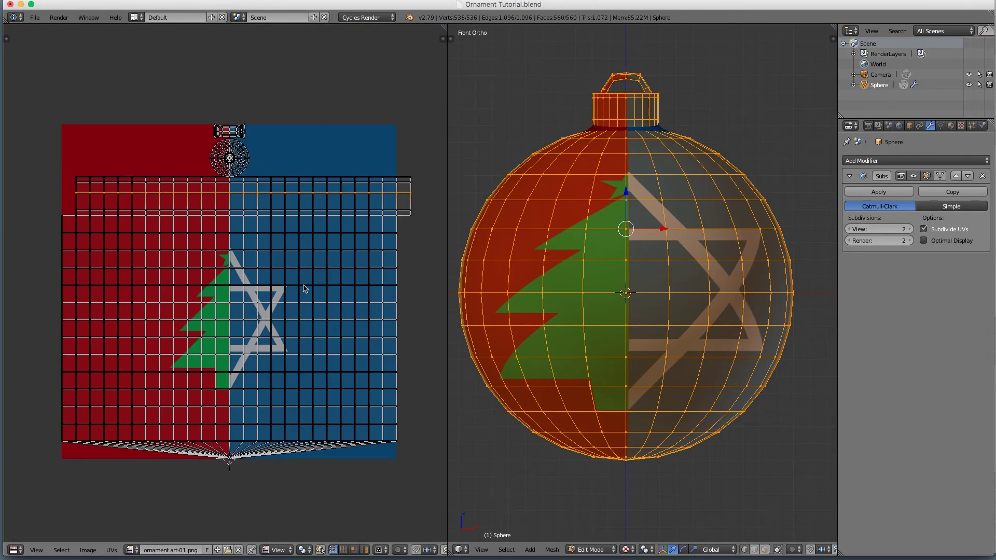
Deselect all UVs and inspect the artwork on the ornament in Object Mode, returning to Edit Mode
{"action": "key", "text": "a"}
{"action": "key", "text": "b"}
{"action": "key", "text": "Escape"}
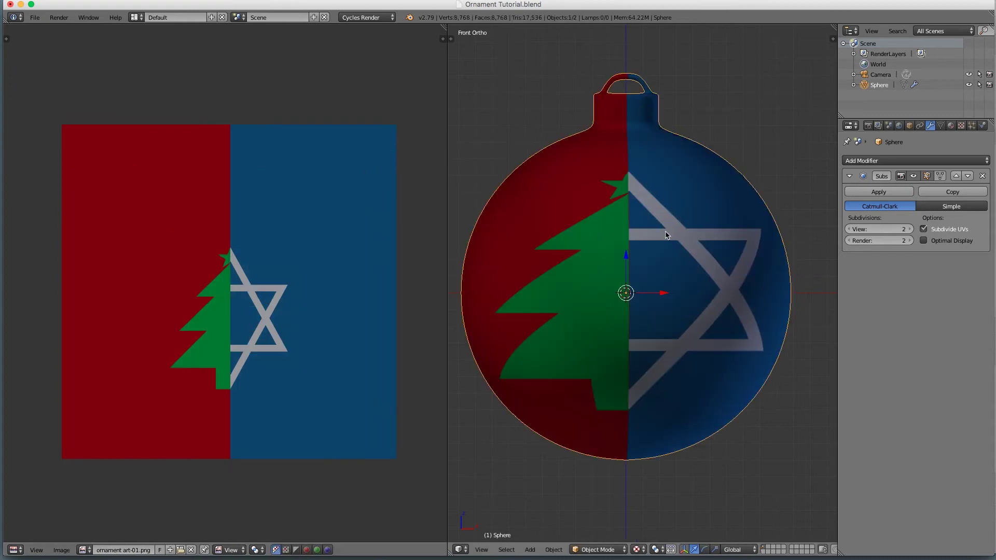
{"action": "key", "text": "Tab"}
{"action": "mouse_move", "coordinate": [667, 234]}
{"action": "middle_mouse_down"}
{"action": "mouse_move", "coordinate": [604, 295]}
{"action": "mouse_move", "coordinate": [518, 276]}
{"action": "mouse_move", "coordinate": [487, 235]}
{"action": "mouse_move", "coordinate": [825, 247]}
{"action": "mouse_move", "coordinate": [465, 285]}
{"action": "mouse_move", "coordinate": [527, 354]}
{"action": "mouse_move", "coordinate": [655, 371]}
{"action": "mouse_move", "coordinate": [677, 289]}
{"action": "mouse_move", "coordinate": [662, 220]}
{"action": "mouse_move", "coordinate": [668, 240]}
{"action": "middle_mouse_up"}
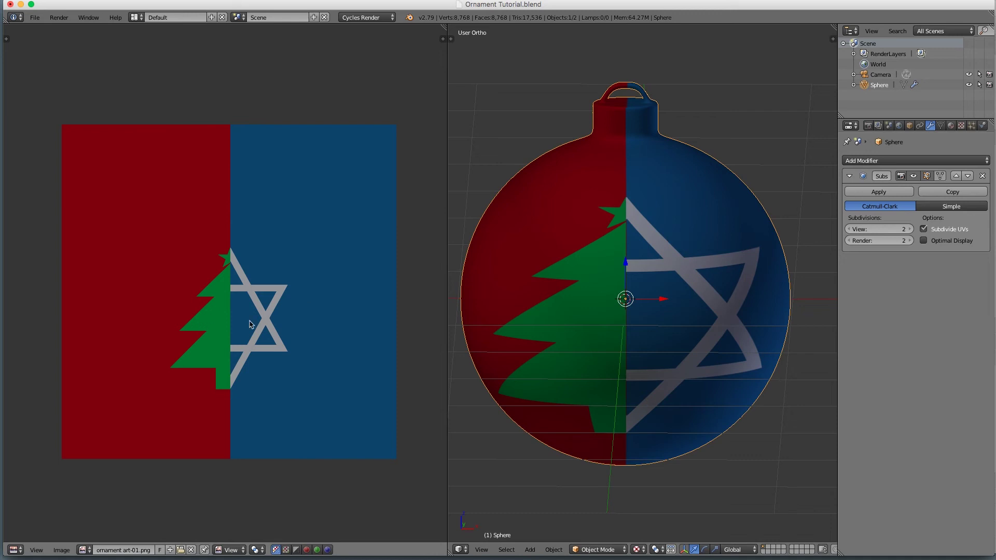
{"action": "mouse_move", "coordinate": [693, 384]}
{"action": "middle_mouse_down"}
{"action": "mouse_move", "coordinate": [695, 356]}
{"action": "mouse_move", "coordinate": [695, 372]}
{"action": "middle_mouse_up"}
{"action": "key", "text": "Tab"}
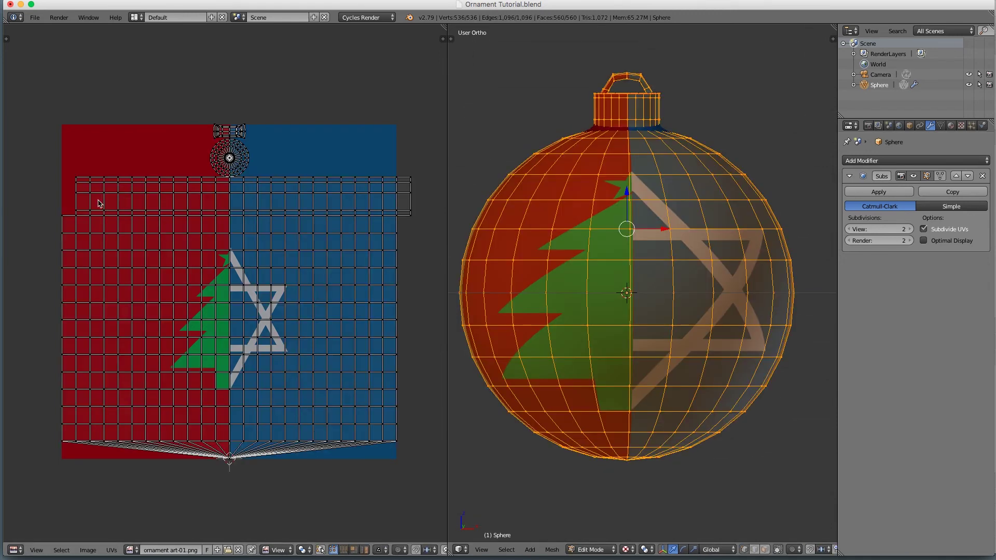
Select the ornament body's UVs, leaving out the cap pieces, and scale them down along Y with the pivot set to 2D Cursor
{"action": "key", "text": "b"}
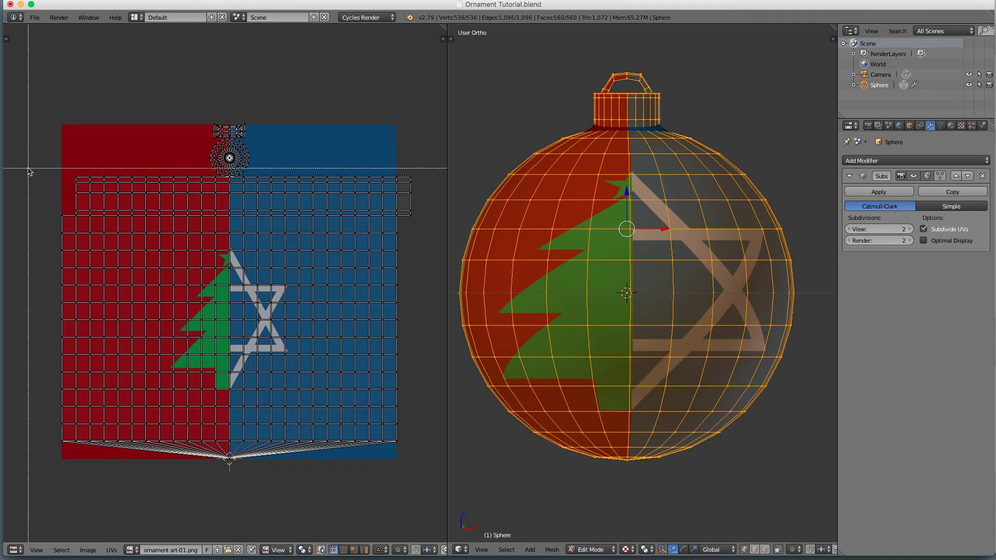
{"action": "left_click_drag", "start_coordinate": [30, 174], "coordinate": [430, 470]}
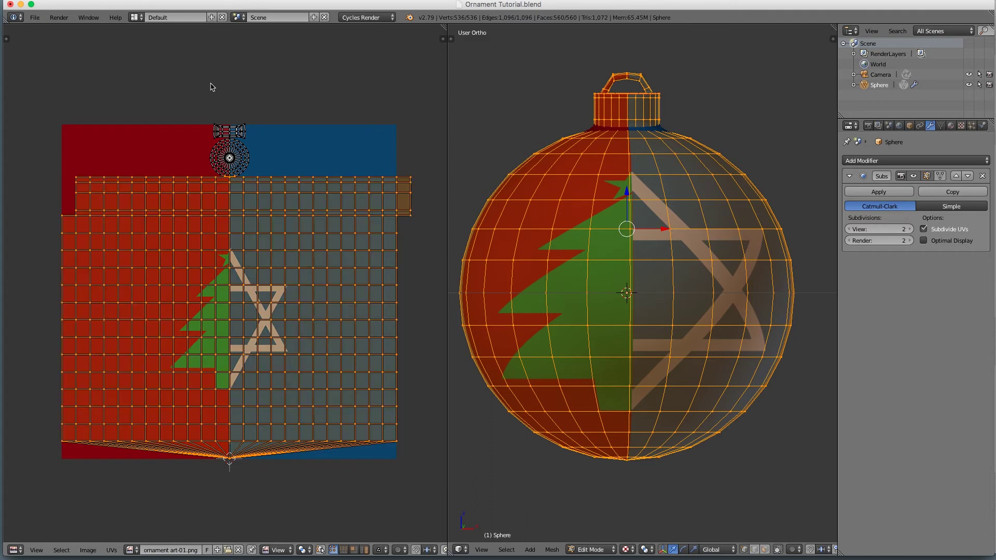
{"action": "scroll", "coordinate": [248, 180], "scroll_direction": "up", "scroll_amount": 4}
{"action": "middle_click_drag", "start_coordinate": [250, 173], "coordinate": [242, 475]}
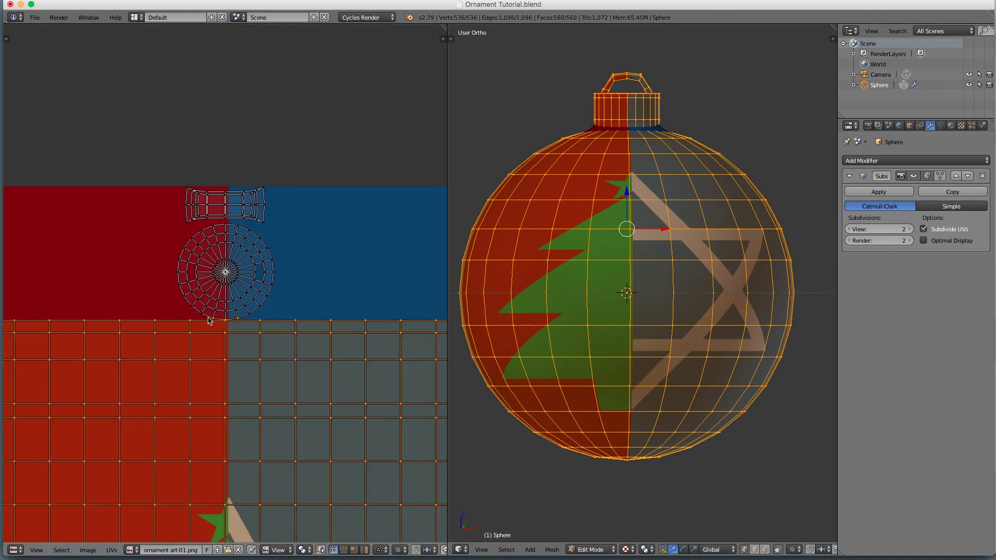
{"action": "scroll", "coordinate": [208, 320], "scroll_direction": "down", "scroll_amount": 5}
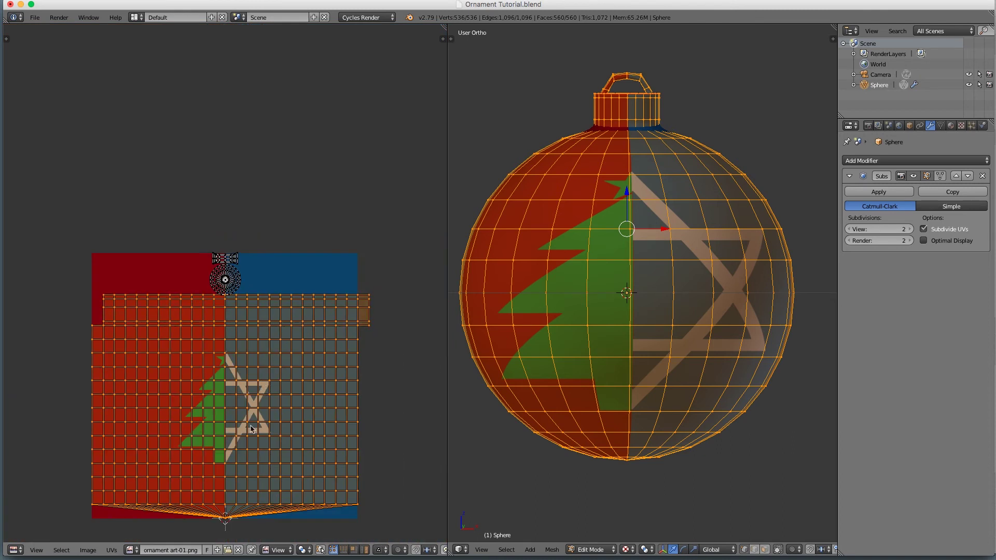
{"action": "left_click", "coordinate": [301, 550]}
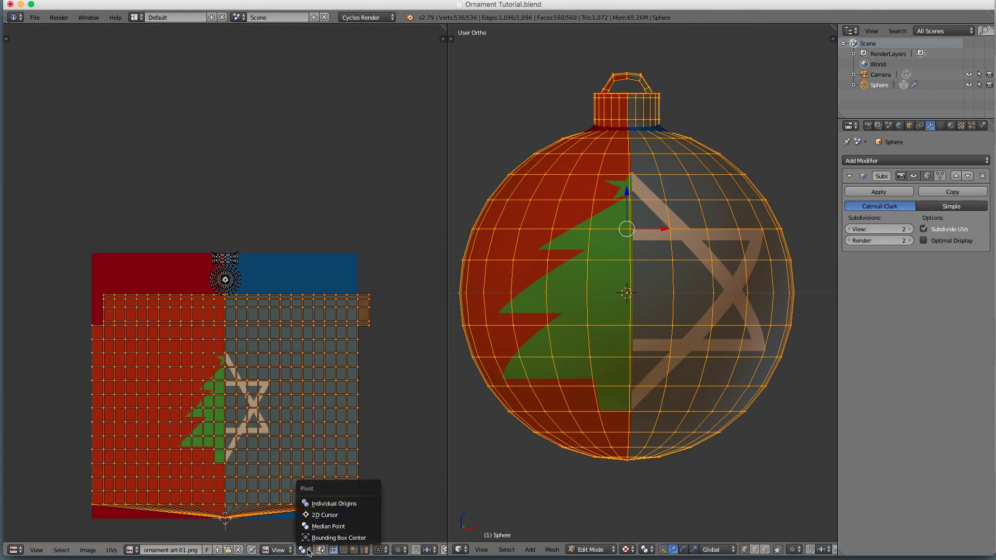
{"action": "left_click", "coordinate": [324, 512]}
{"action": "key", "text": "s"}
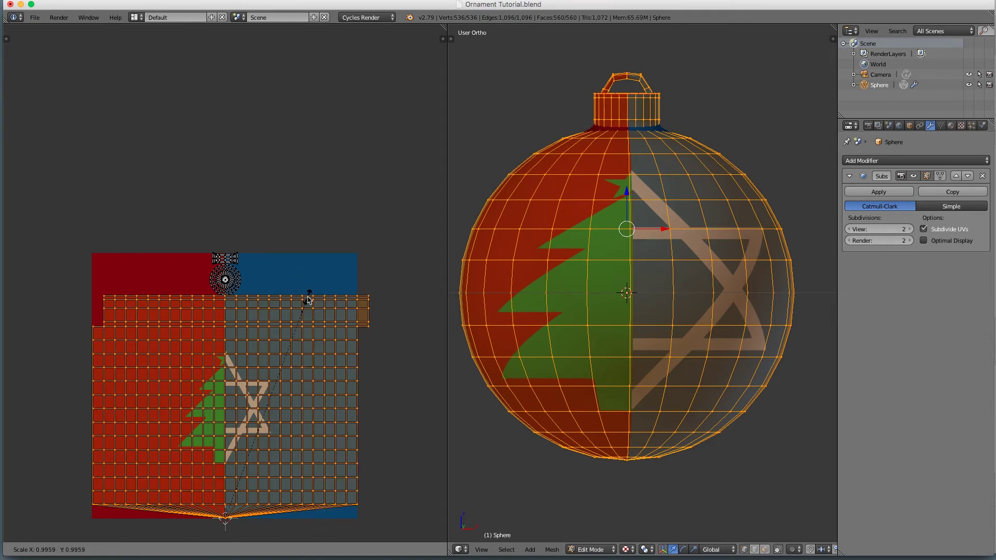
{"action": "key", "text": "y"}
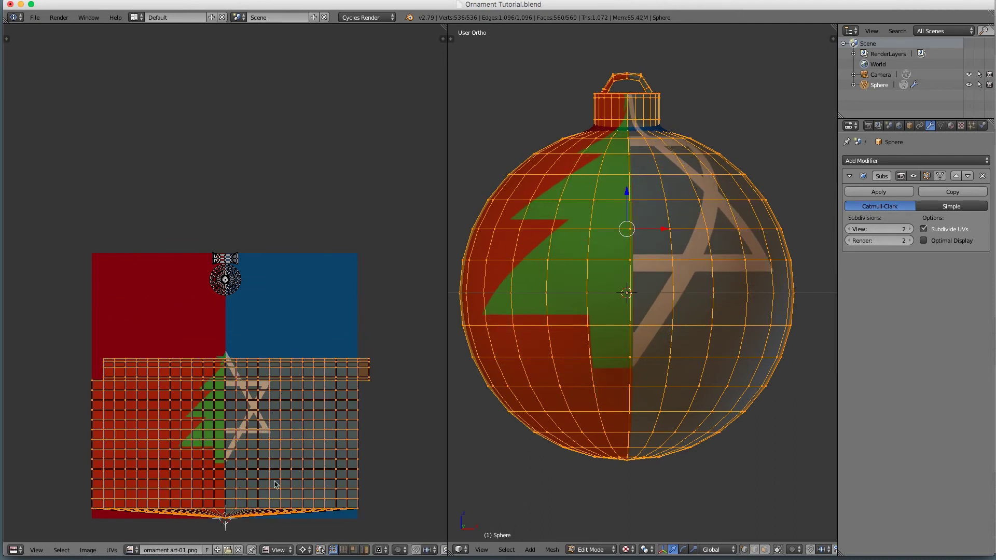
{"action": "left_click", "coordinate": [278, 458]}
{"action": "scroll", "coordinate": [279, 458], "scroll_direction": "up", "scroll_amount": 1}
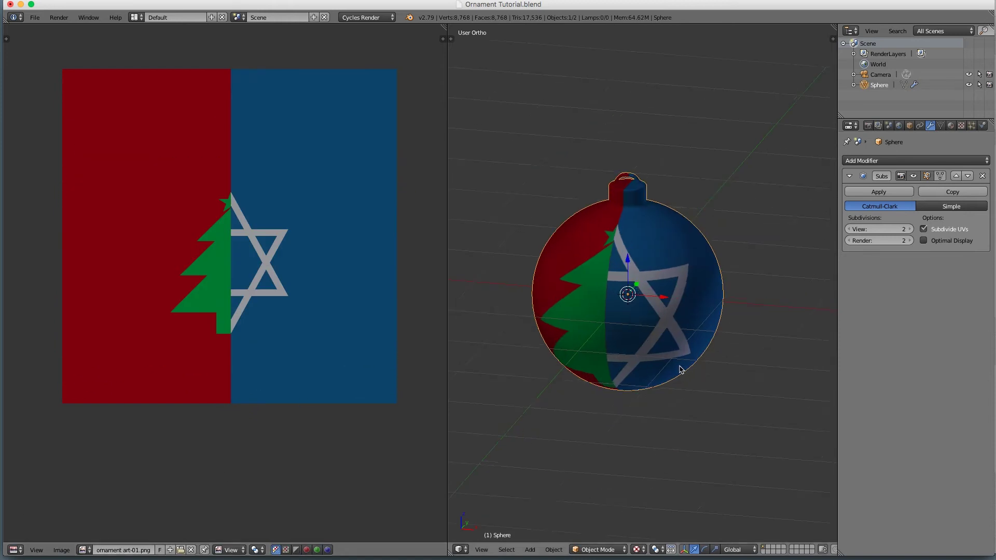
Return to the Node Editor, move the color 1024 texture node out of the way and place the ornament art node beside the Diffuse BSDF
{"action": "middle_click_drag", "start_coordinate": [681, 369], "coordinate": [700, 356]}
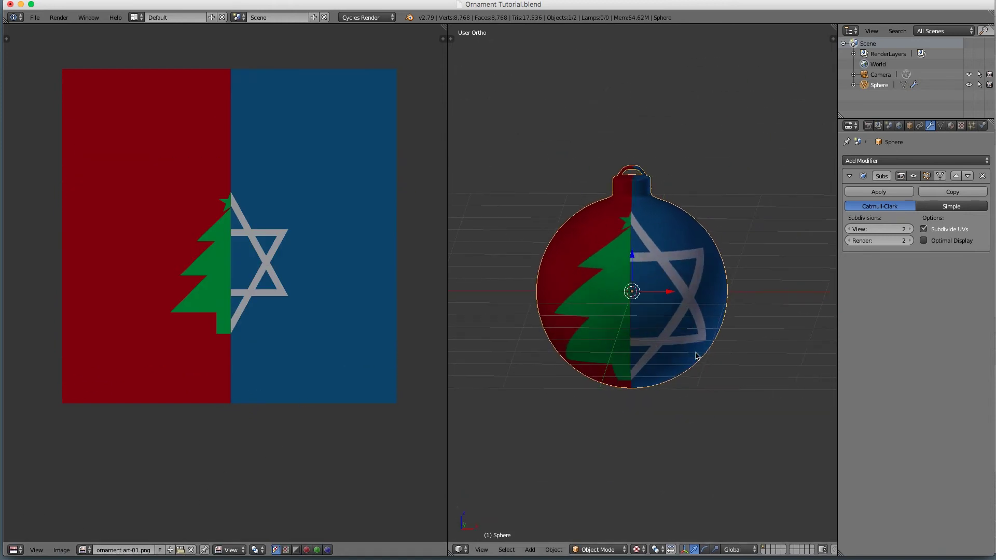
{"action": "scroll", "coordinate": [700, 356], "scroll_direction": "up", "scroll_amount": 1}
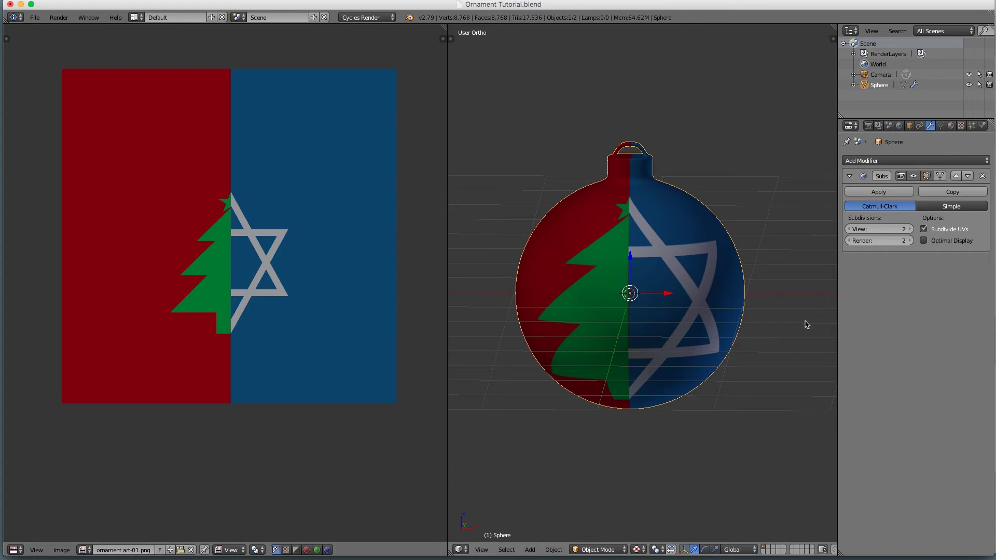
{"action": "scroll", "coordinate": [804, 325], "scroll_direction": "up", "scroll_amount": 1}
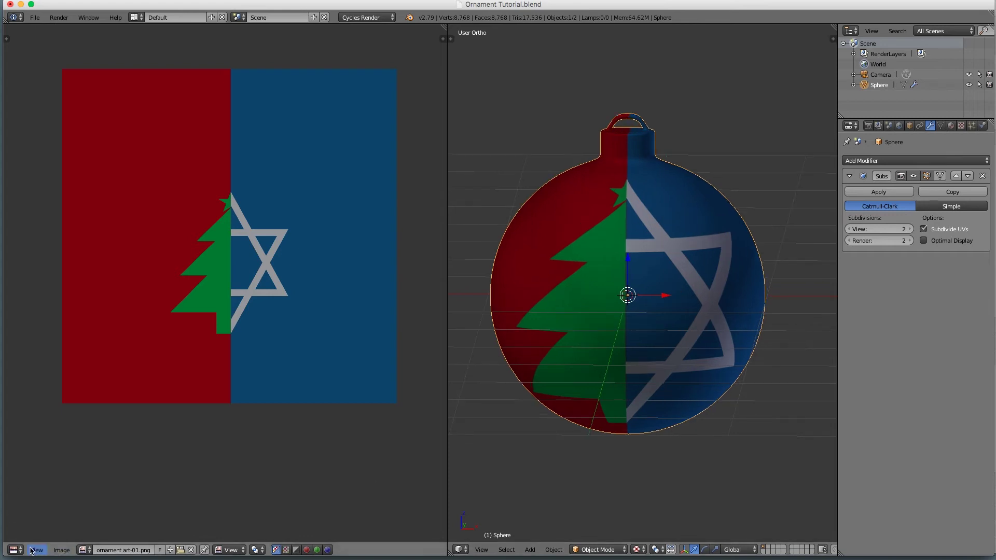
{"action": "left_click", "coordinate": [15, 550]}
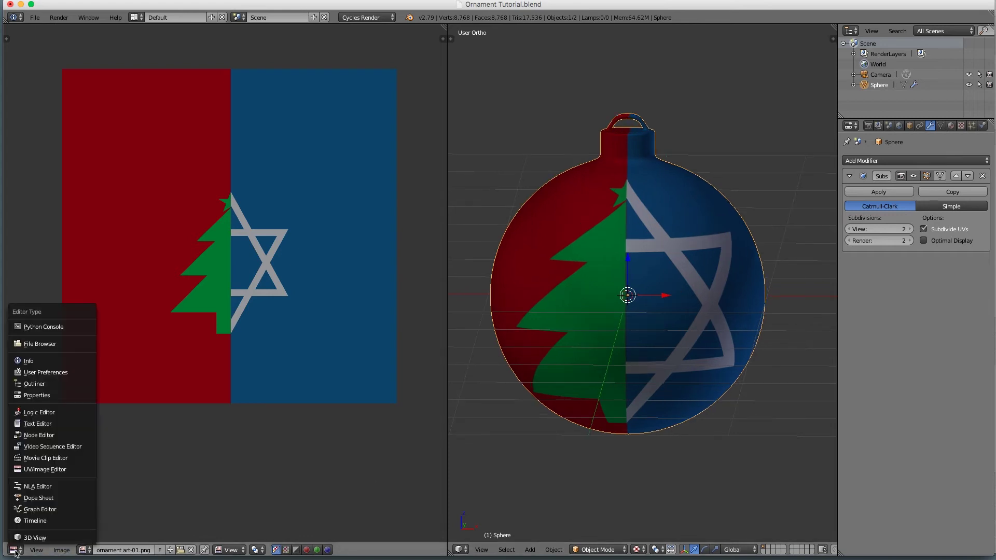
{"action": "left_click", "coordinate": [59, 436]}
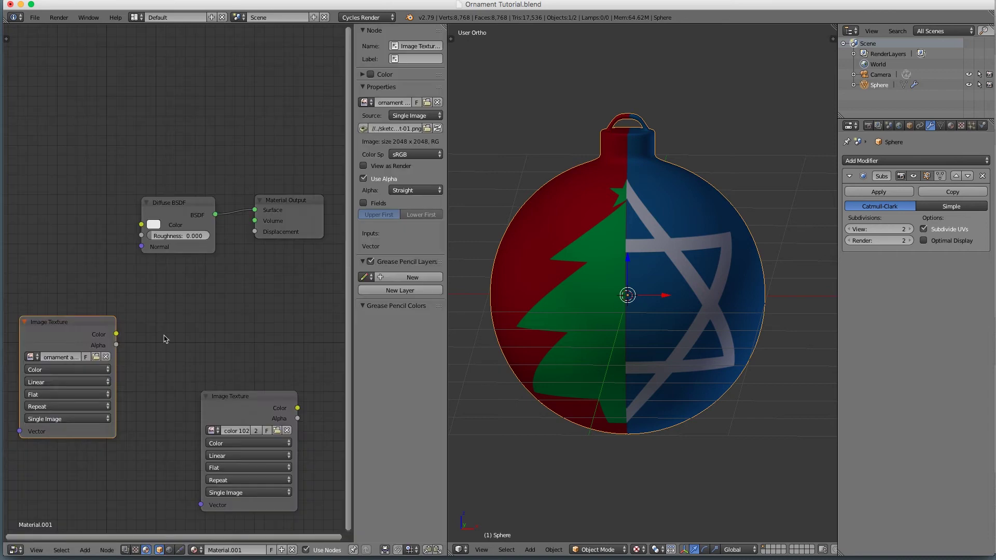
{"action": "left_click_drag", "start_coordinate": [254, 408], "coordinate": [143, 447]}
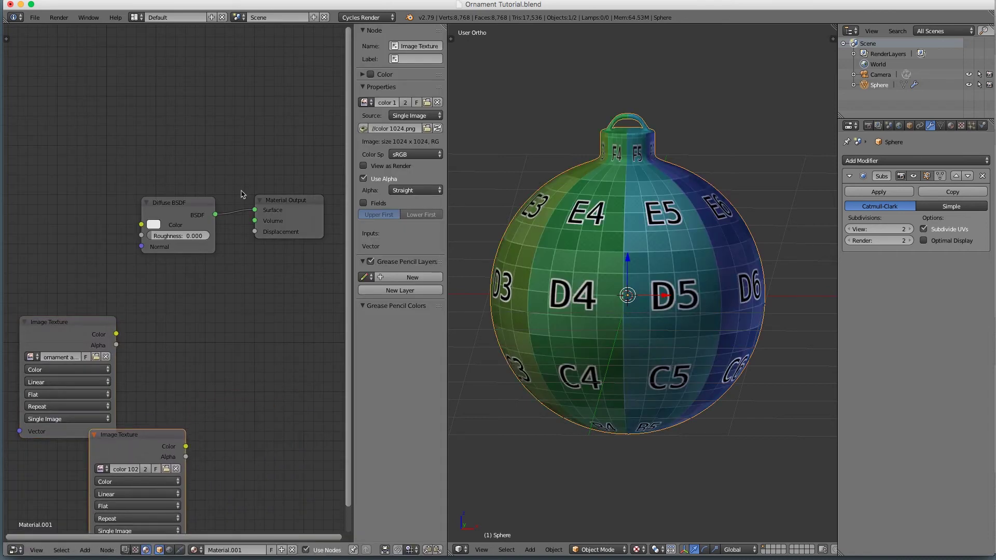
{"action": "left_click_drag", "start_coordinate": [88, 325], "coordinate": [88, 237]}
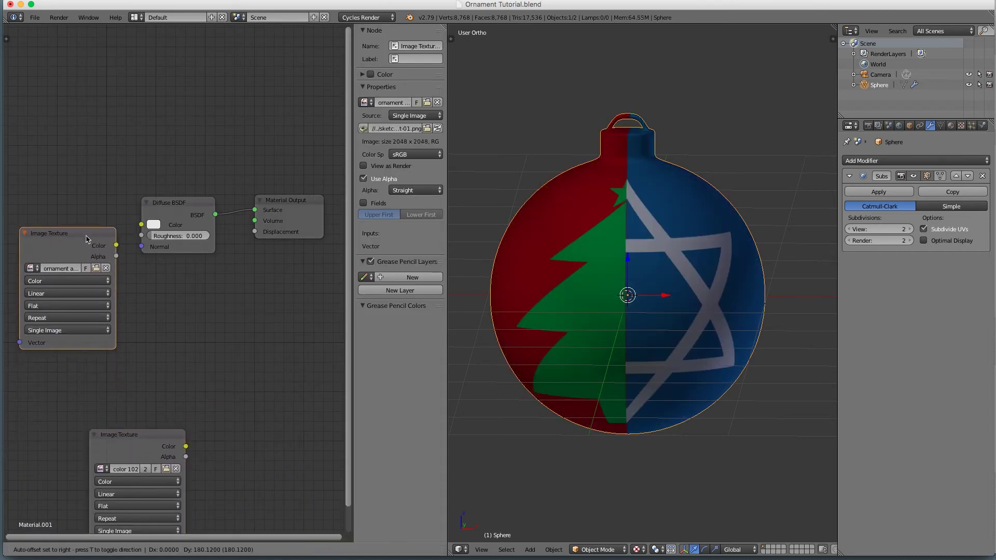
Replace the Diffuse BSDF with a Principled BSDF, connecting ornament art Color to its Base Color and its BSDF output to the material's Surface
{"action": "left_click_drag", "start_coordinate": [170, 204], "coordinate": [181, 218]}
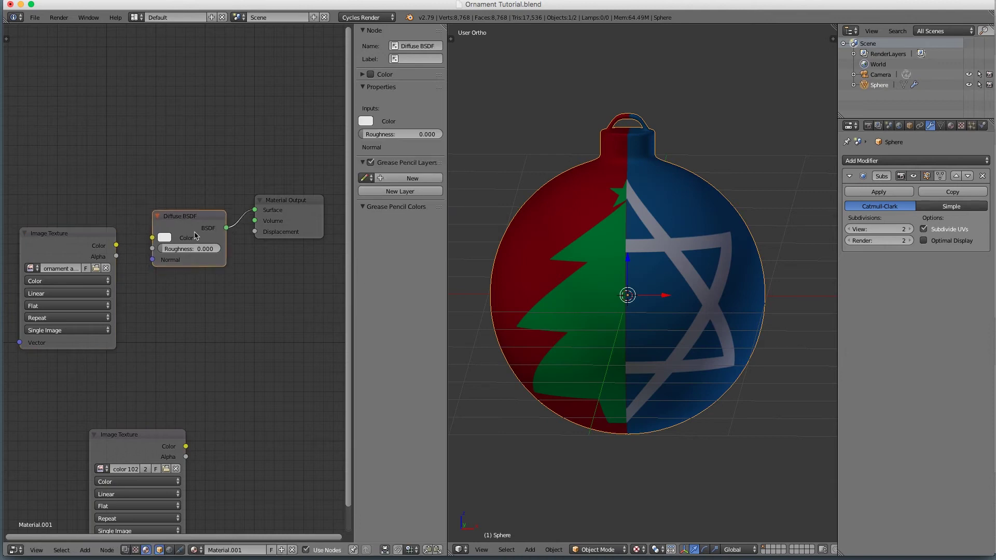
{"action": "key", "text": "x"}
{"action": "key", "text": "shift+a"}
{"action": "mouse_move", "coordinate": [183, 281]}
{"action": "key", "text": "shift+a"}
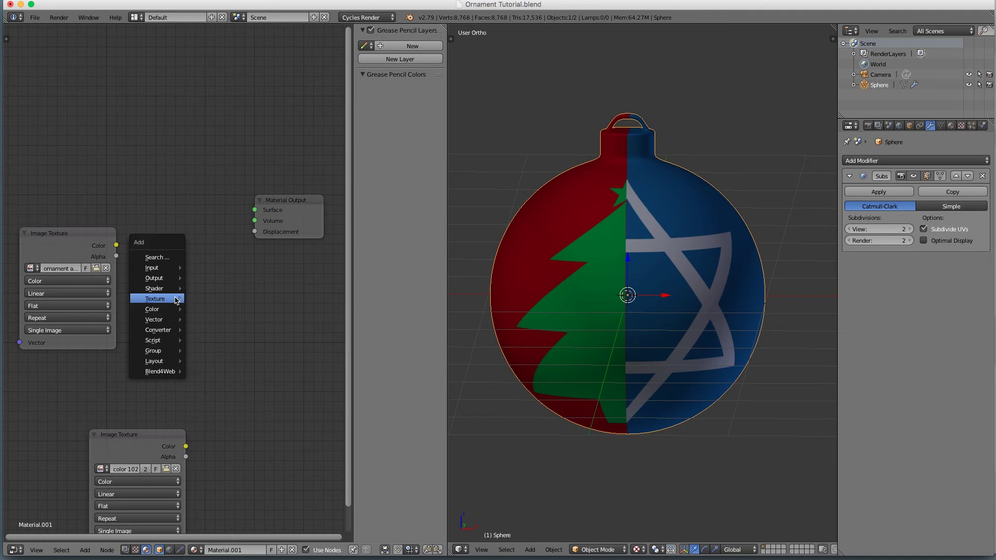
{"action": "mouse_move", "coordinate": [177, 300]}
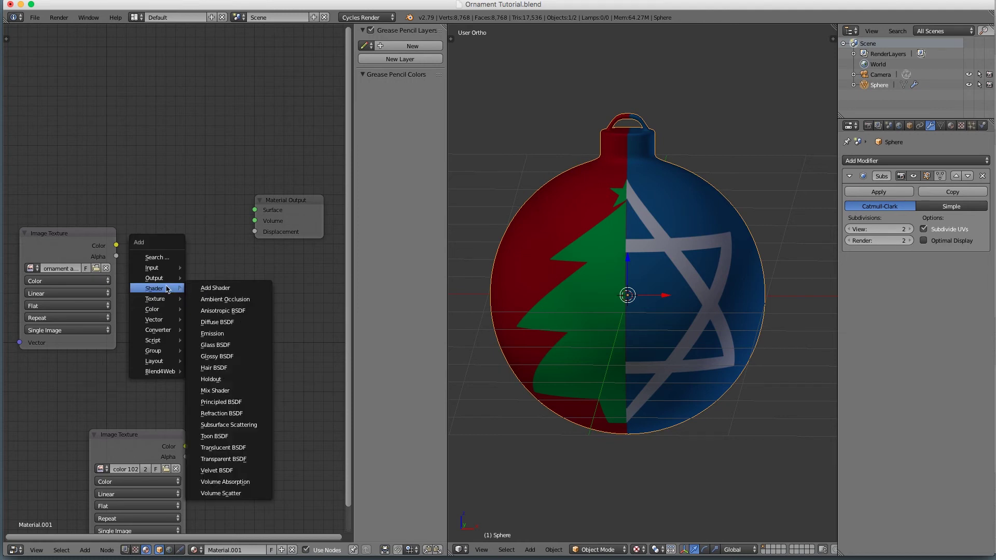
{"action": "left_click", "coordinate": [233, 403]}
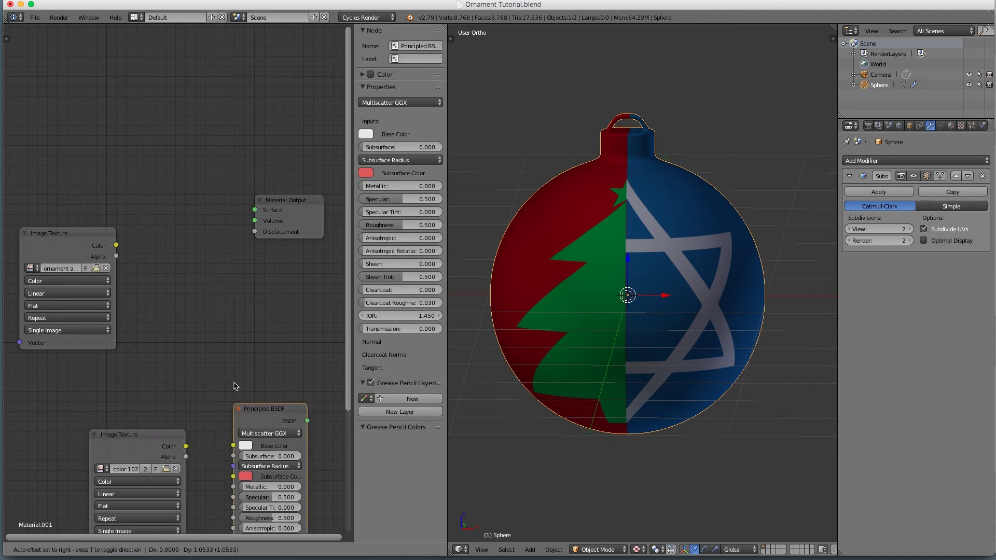
{"action": "left_click", "coordinate": [210, 204]}
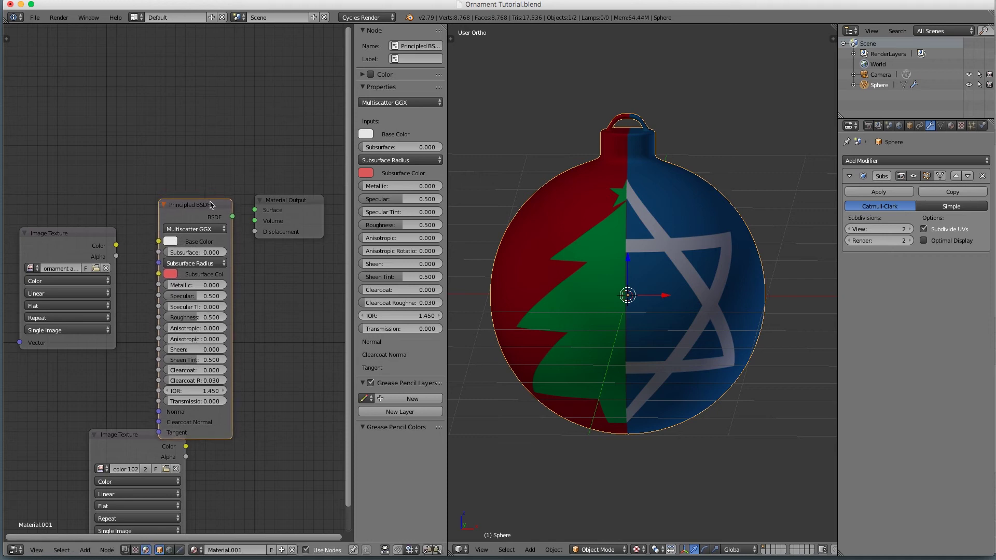
{"action": "left_click_drag", "start_coordinate": [232, 217], "coordinate": [255, 209]}
{"action": "left_click_drag", "start_coordinate": [116, 246], "coordinate": [158, 242]}
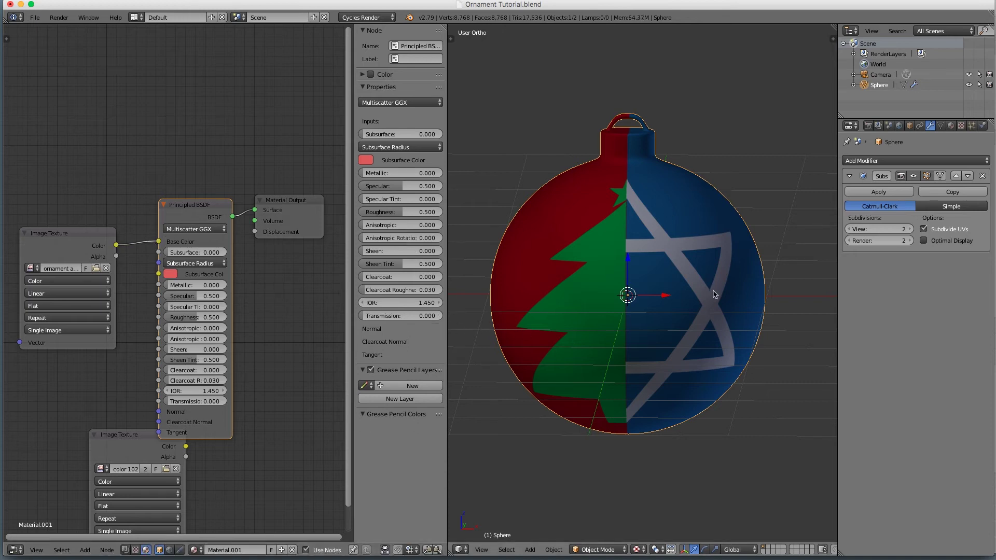
Move the color 1024 texture node clear of the Principled BSDF and make the ornament art node active again
{"action": "middle_click_drag", "start_coordinate": [713, 295], "coordinate": [717, 289]}
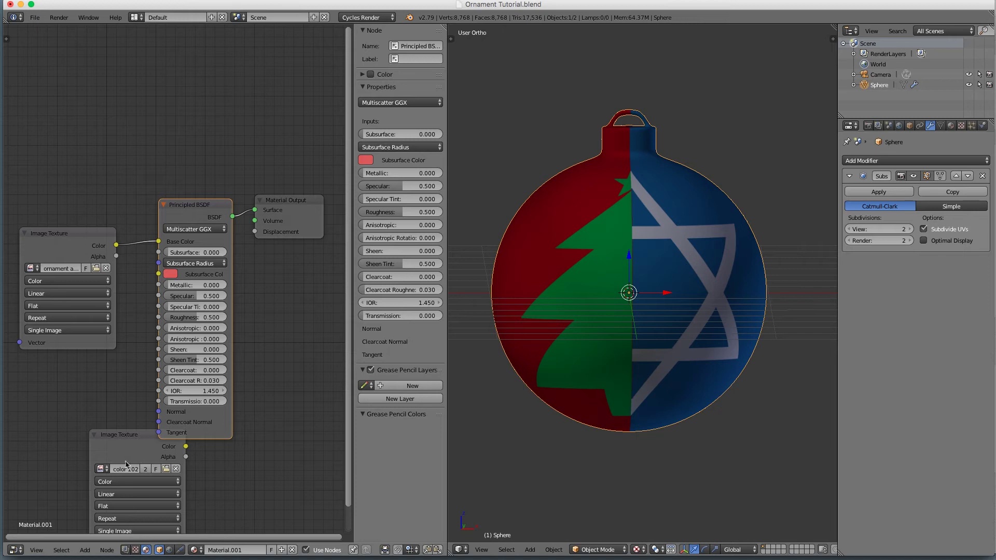
{"action": "left_click_drag", "start_coordinate": [114, 442], "coordinate": [67, 444]}
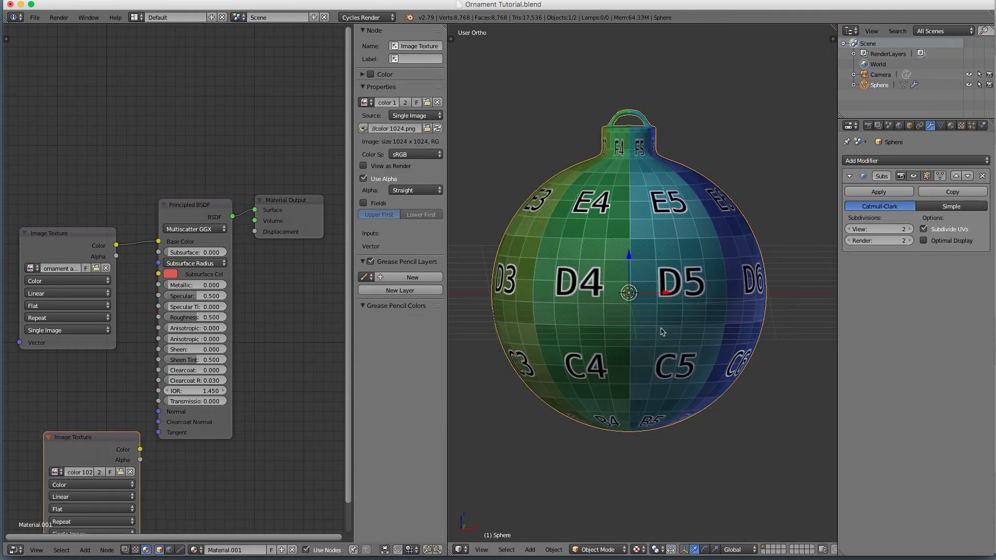
{"action": "left_click", "coordinate": [61, 239]}
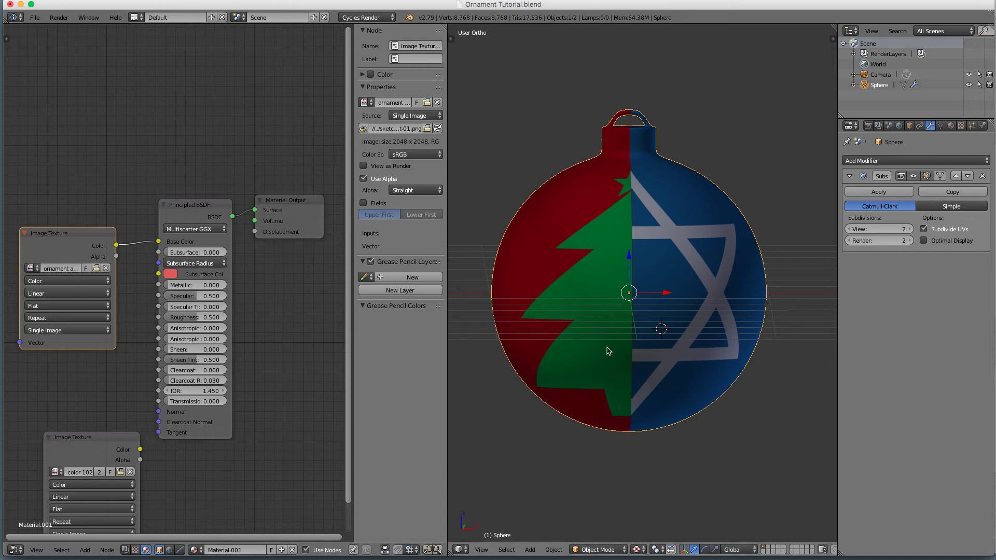
Preview the ornament in Rendered viewport shading and compare it with Texture shading
{"action": "key", "text": "shift+z"}
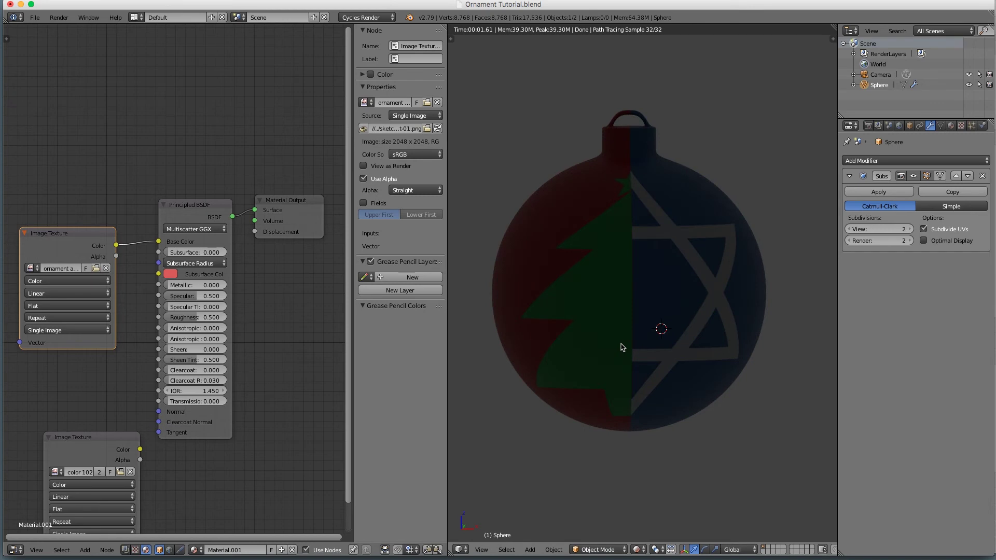
{"action": "key", "text": "shift+z"}
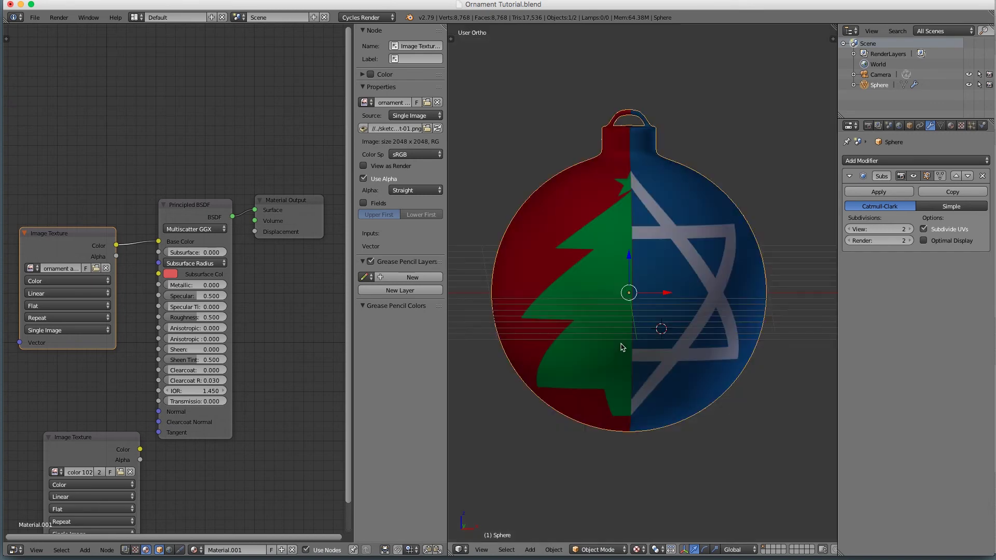
{"action": "left_click", "coordinate": [638, 549]}
{"action": "left_click", "coordinate": [658, 489]}
{"action": "left_click", "coordinate": [636, 549]}
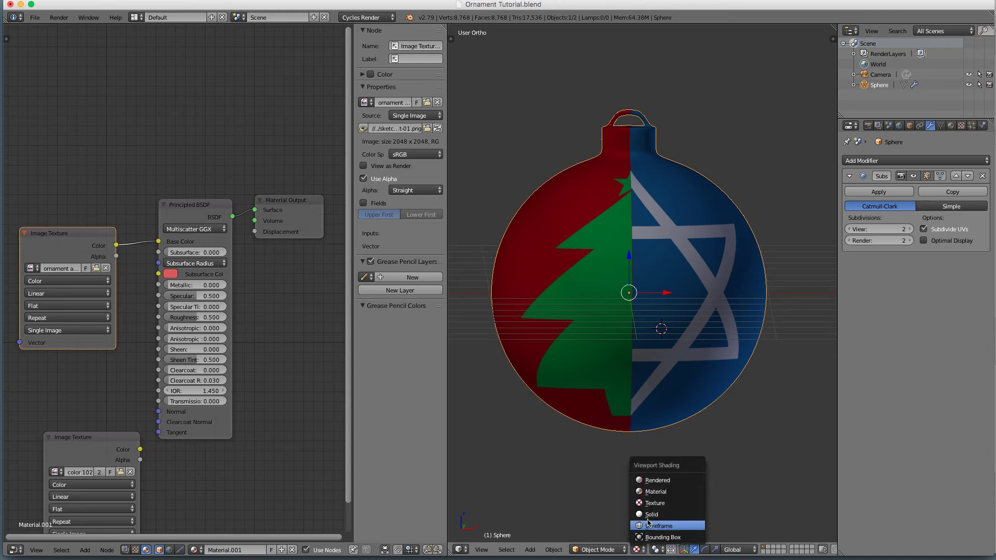
{"action": "left_click", "coordinate": [654, 480]}
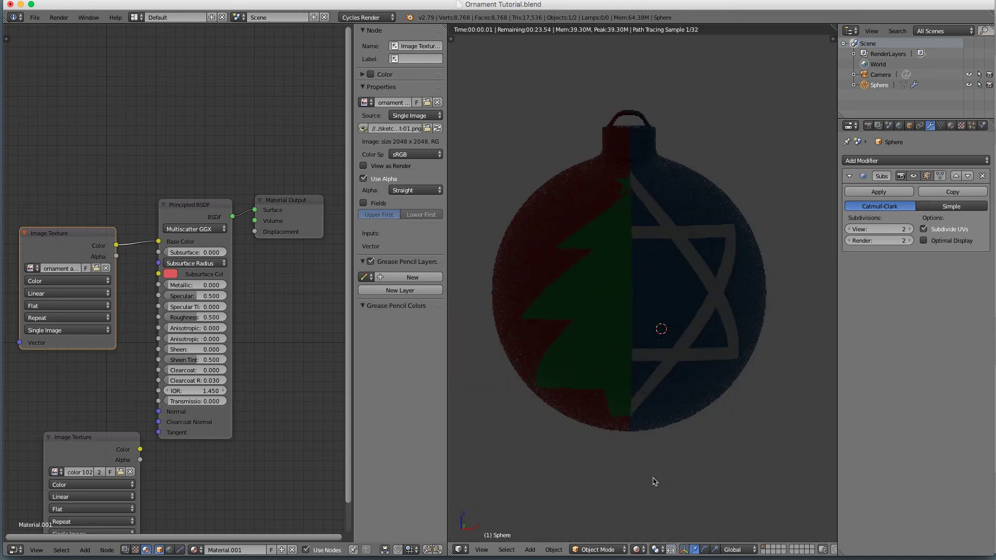
{"action": "left_click", "coordinate": [638, 549]}
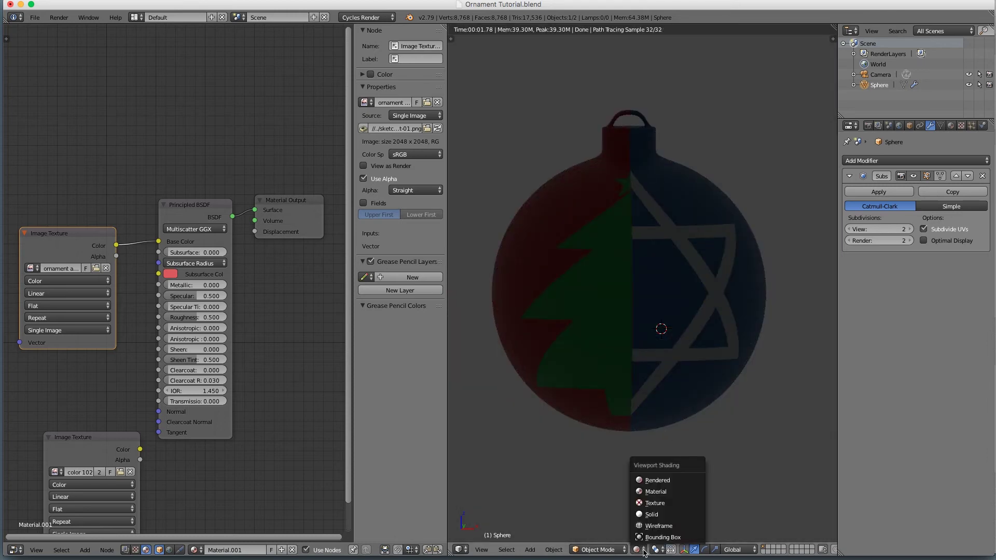
{"action": "left_click", "coordinate": [674, 503]}
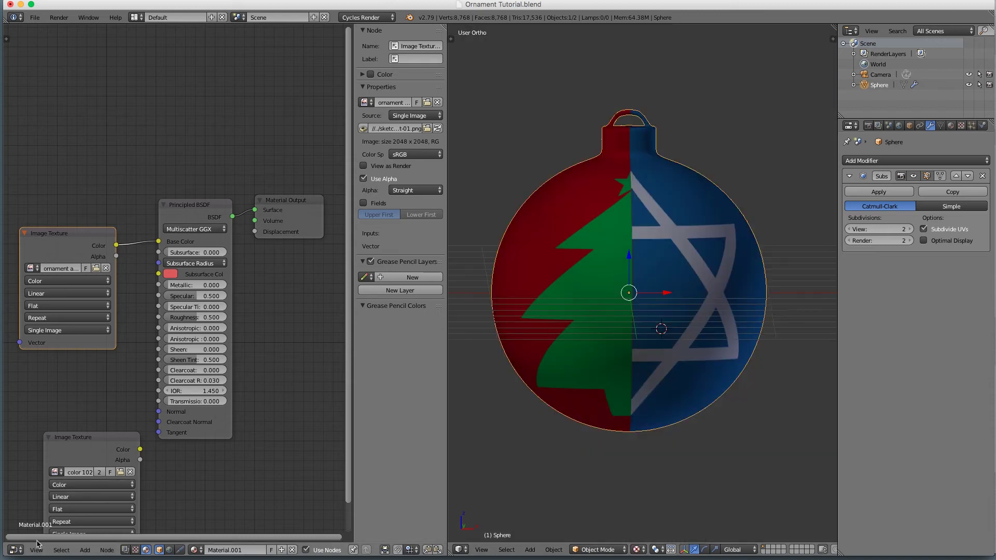
Switch the node editor to the World shader and enable Use Nodes for the world
{"action": "left_click", "coordinate": [170, 550]}
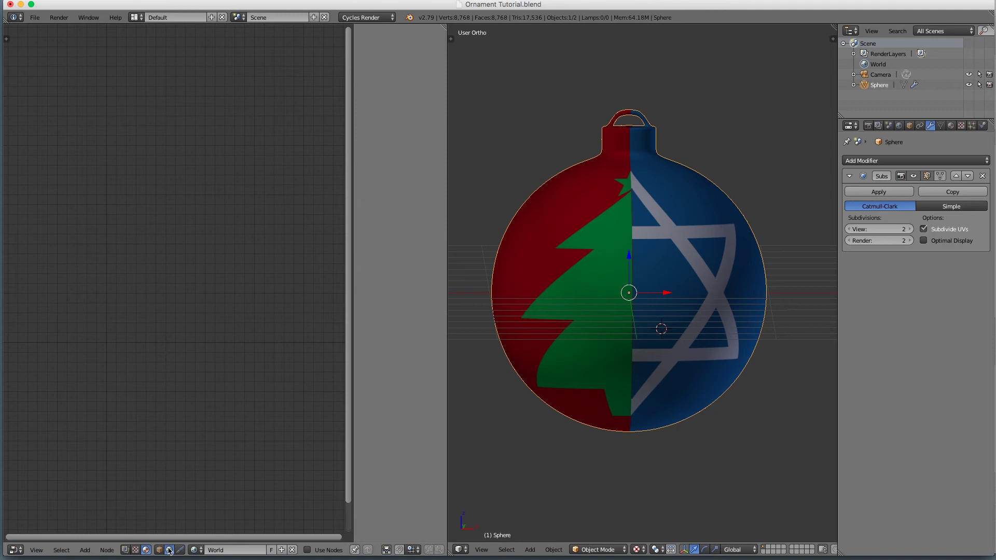
{"action": "left_click", "coordinate": [159, 549]}
{"action": "left_click", "coordinate": [169, 550]}
{"action": "left_click", "coordinate": [308, 550]}
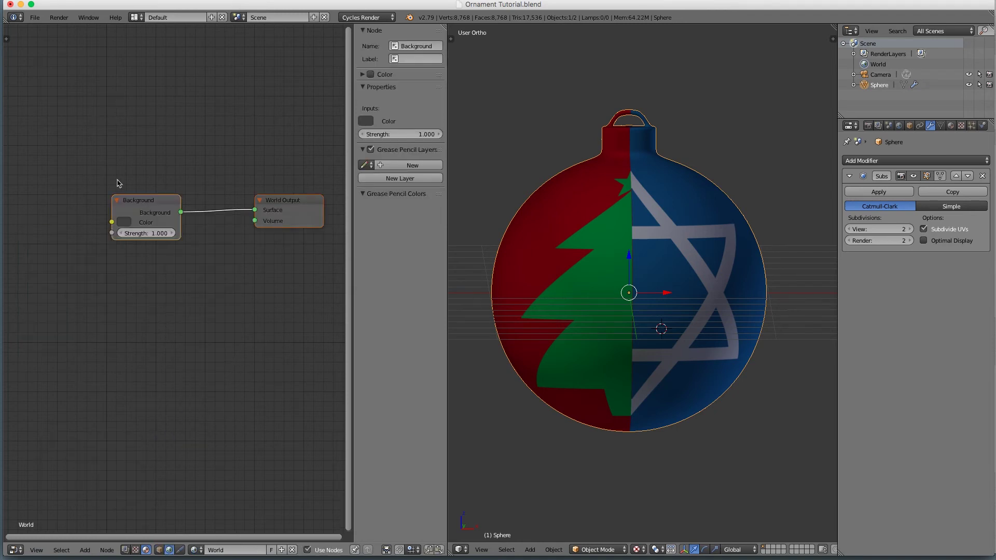
Set the world Background color to grey 0.326, switch the viewport to Rendered shading and darken the grey slightly
{"action": "left_click", "coordinate": [126, 219]}
{"action": "left_click", "coordinate": [202, 109]}
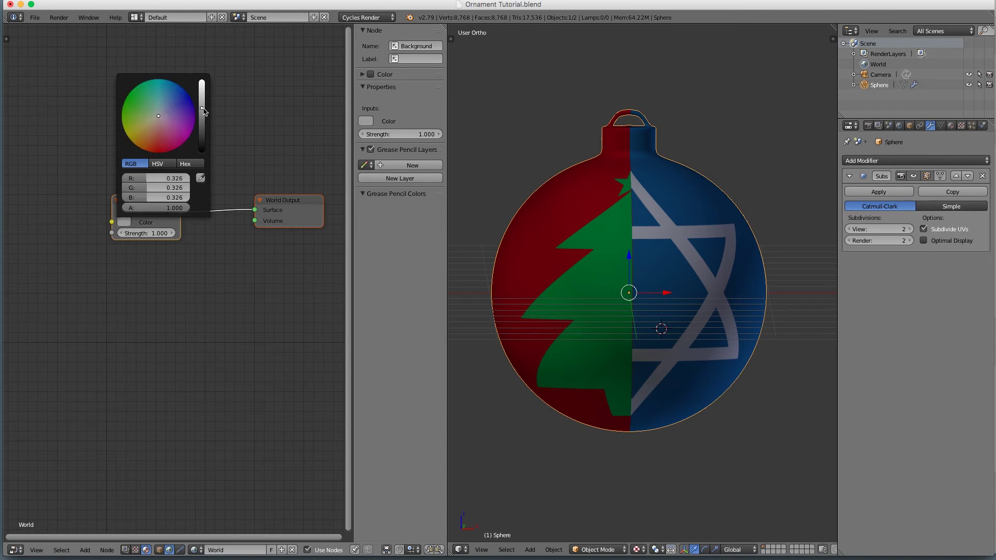
{"action": "key", "text": "shift+z"}
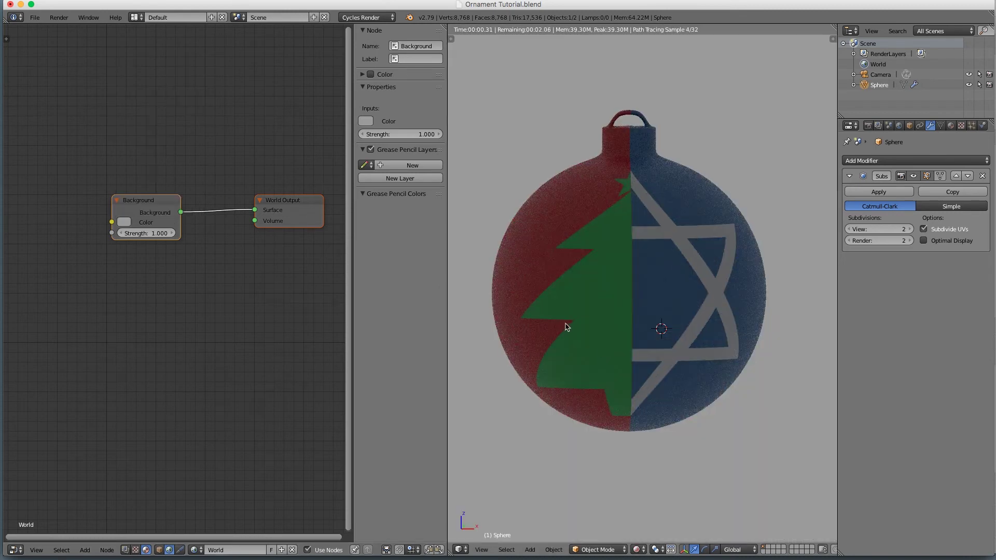
{"action": "left_click", "coordinate": [127, 222]}
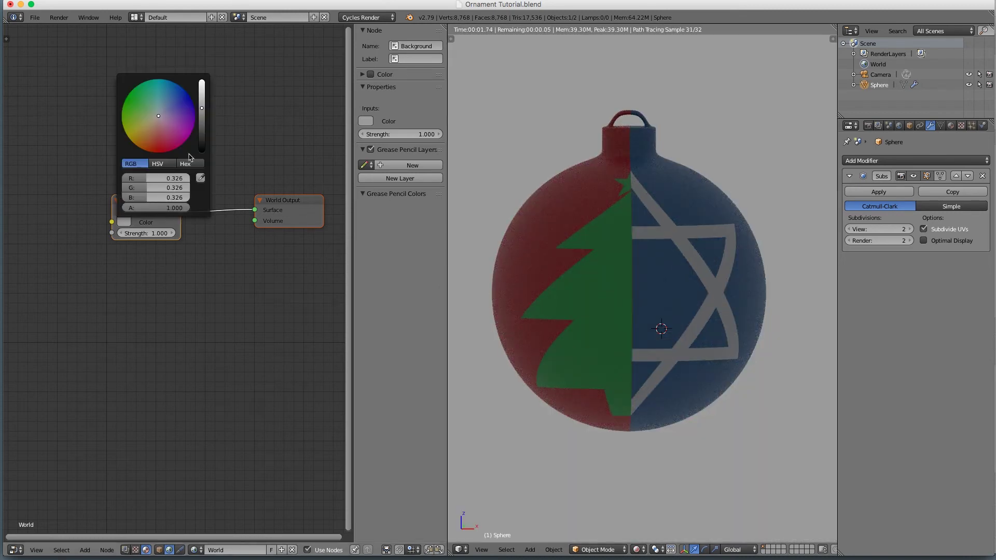
{"action": "left_click", "coordinate": [202, 115]}
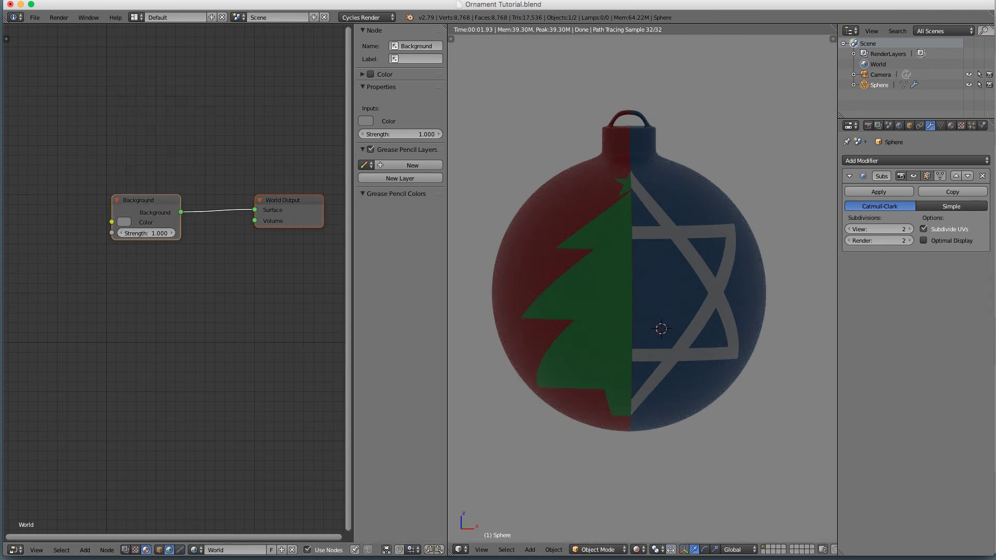
Switch to Firefox and examine the Google Images results for "360 image" and their Labeled for reuse filter
{"action": "key", "text": "super+Tab"}
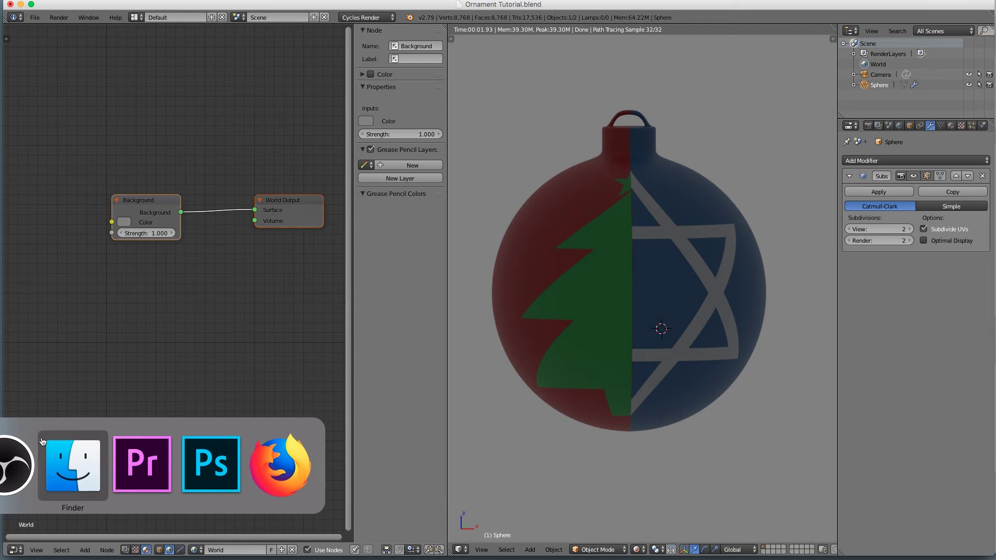
{"action": "left_click", "coordinate": [146, 445]}
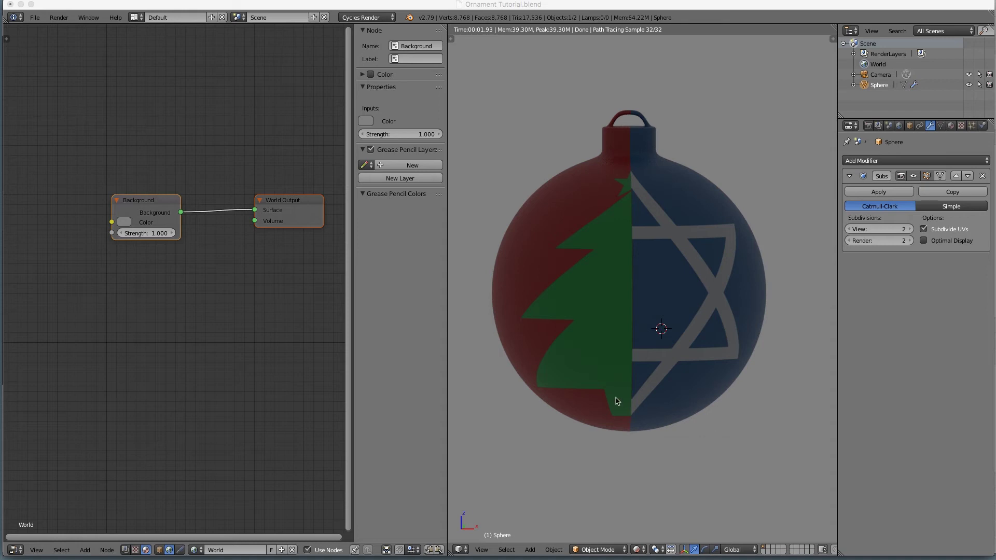
{"action": "key", "text": "super+Tab"}
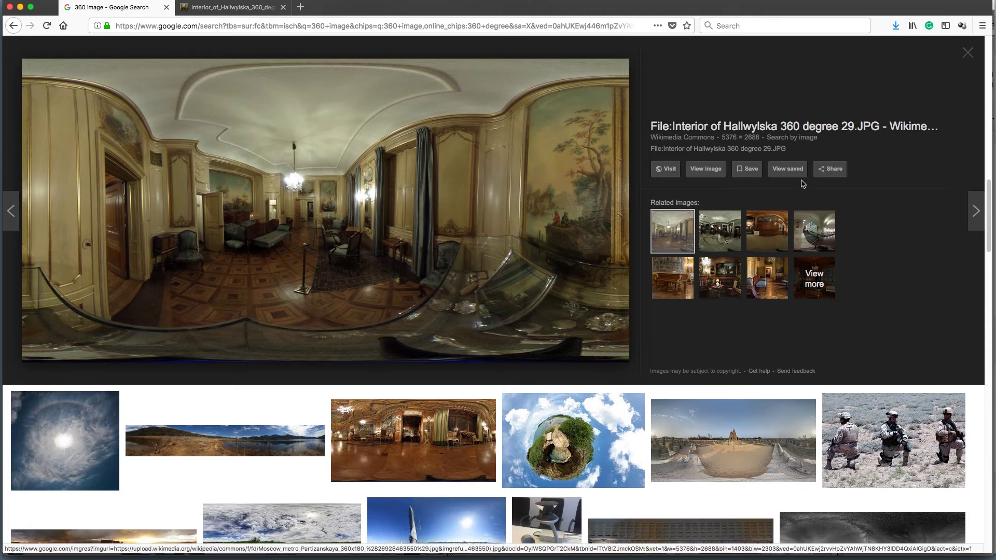
{"action": "left_click_drag", "start_coordinate": [988, 232], "coordinate": [979, 57]}
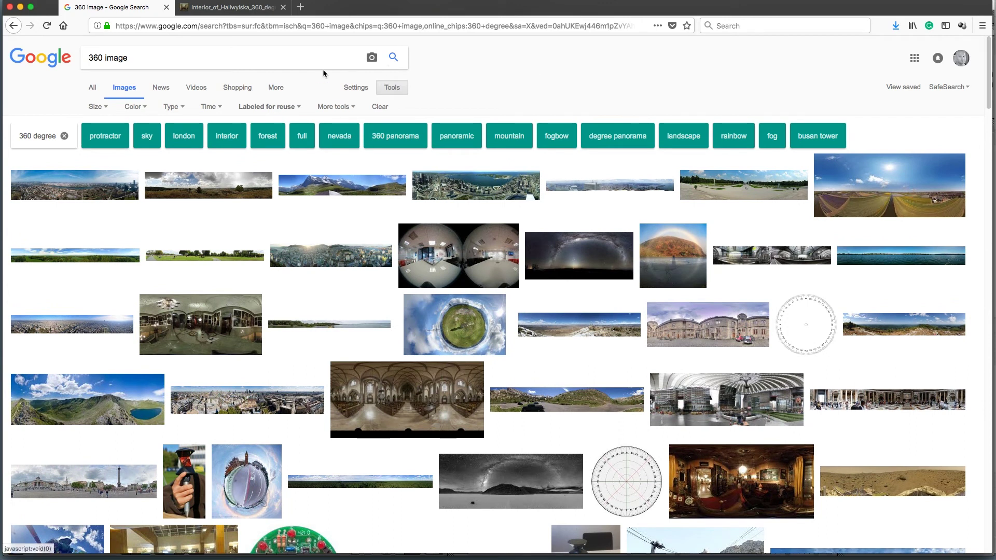
{"action": "left_click", "coordinate": [281, 107]}
{"action": "left_click", "coordinate": [558, 95]}
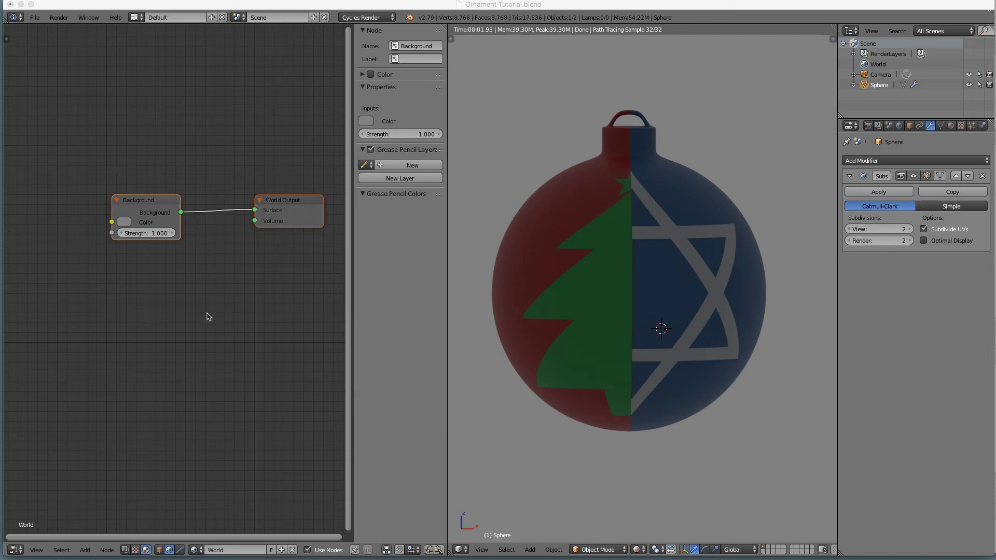
Return to Blender, move the Background node closer to World Output and add an Environment Texture node below and before it
{"action": "mouse_move", "coordinate": [144, 309]}
{"action": "middle_mouse_down"}
{"action": "mouse_move", "coordinate": [175, 306]}
{"action": "mouse_move", "coordinate": [158, 315]}
{"action": "middle_mouse_up"}
{"action": "left_click_drag", "start_coordinate": [187, 207], "coordinate": [225, 209]}
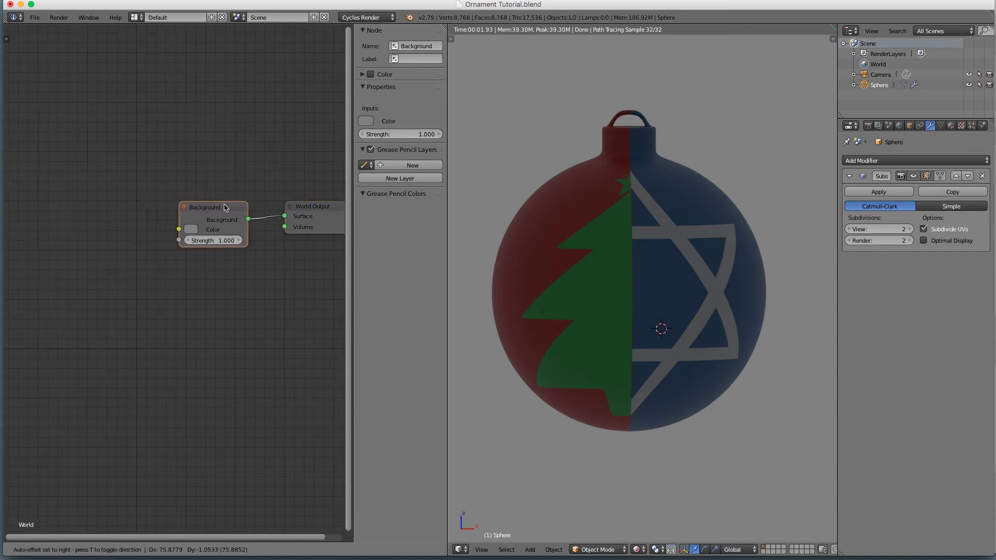
{"action": "key", "text": "shift+a"}
{"action": "mouse_move", "coordinate": [60, 353]}
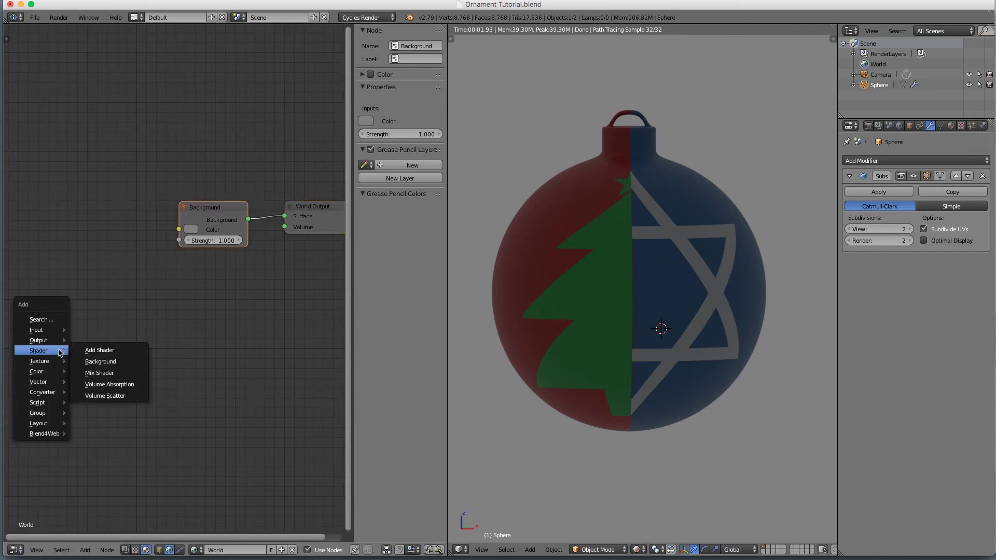
{"action": "left_click", "coordinate": [104, 384]}
{"action": "left_click", "coordinate": [65, 309]}
Load the interior hallwyiska resized image from the env folder into the Environment Texture and connect its Color to the Background Color
{"action": "left_click", "coordinate": [109, 342]}
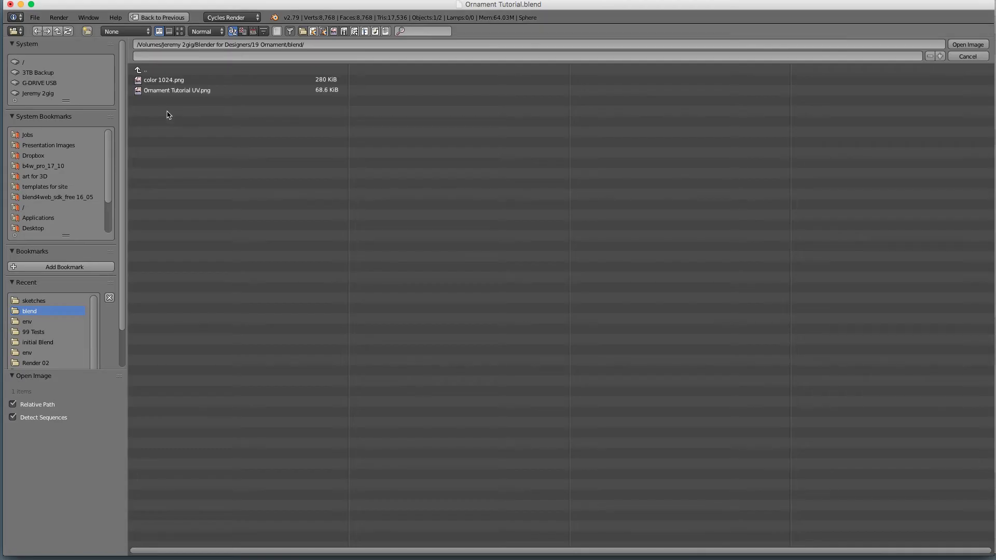
{"action": "left_click", "coordinate": [157, 71]}
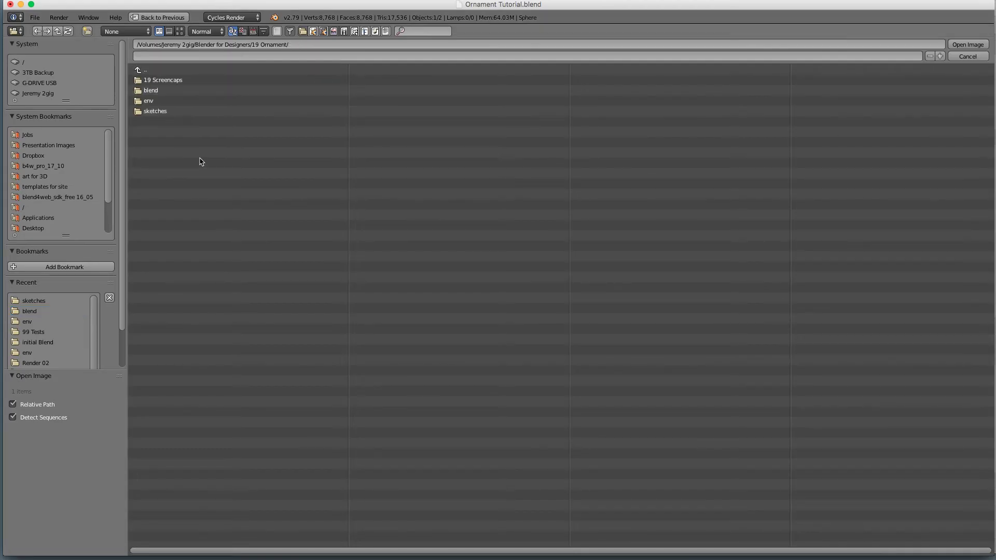
{"action": "left_click", "coordinate": [177, 101]}
{"action": "left_click", "coordinate": [179, 31]}
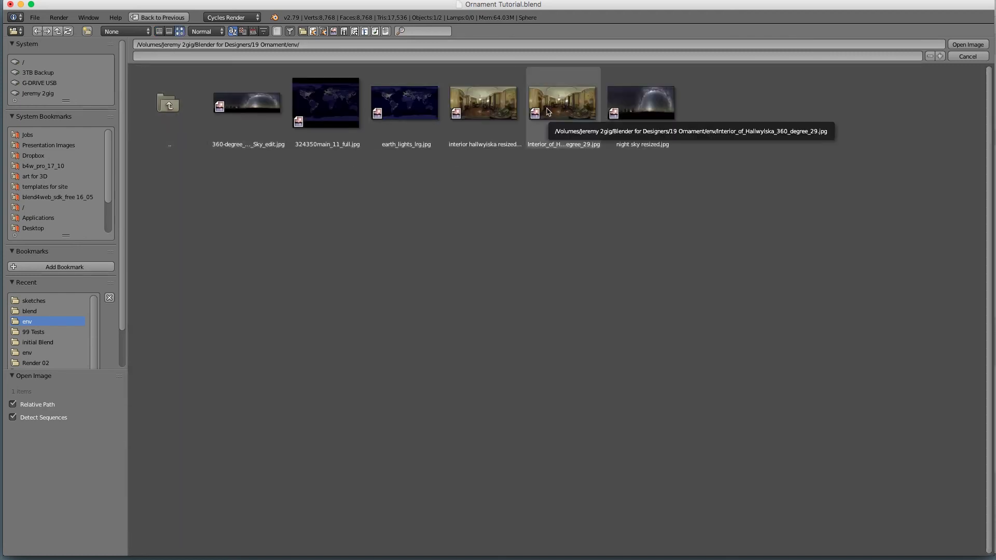
{"action": "double_click", "coordinate": [495, 108]}
{"action": "left_click_drag", "start_coordinate": [110, 321], "coordinate": [178, 229]}
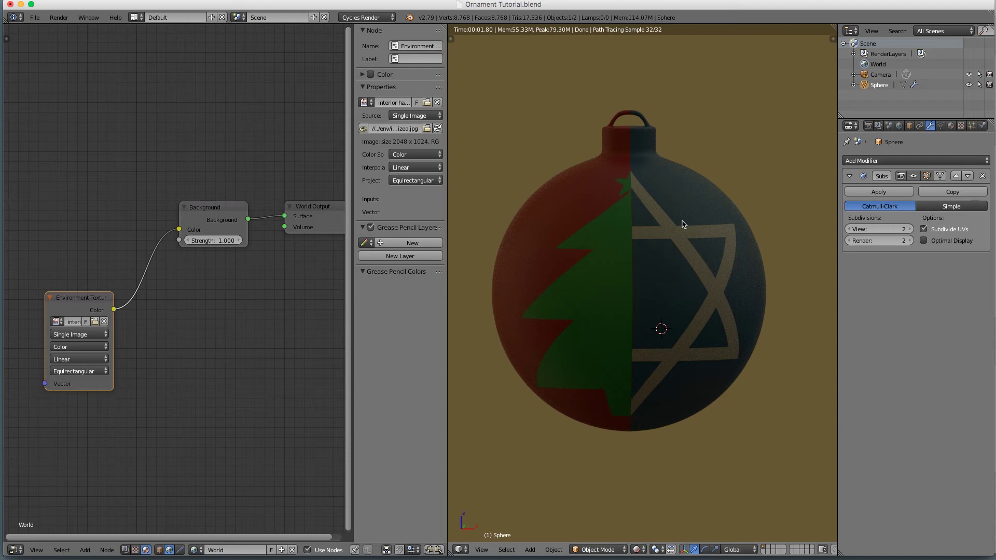
Switch the 3D view to perspective and view the ornament against the room environment
{"action": "key", "text": "KP_5"}
{"action": "scroll", "coordinate": [693, 278], "scroll_direction": "down", "scroll_amount": 2}
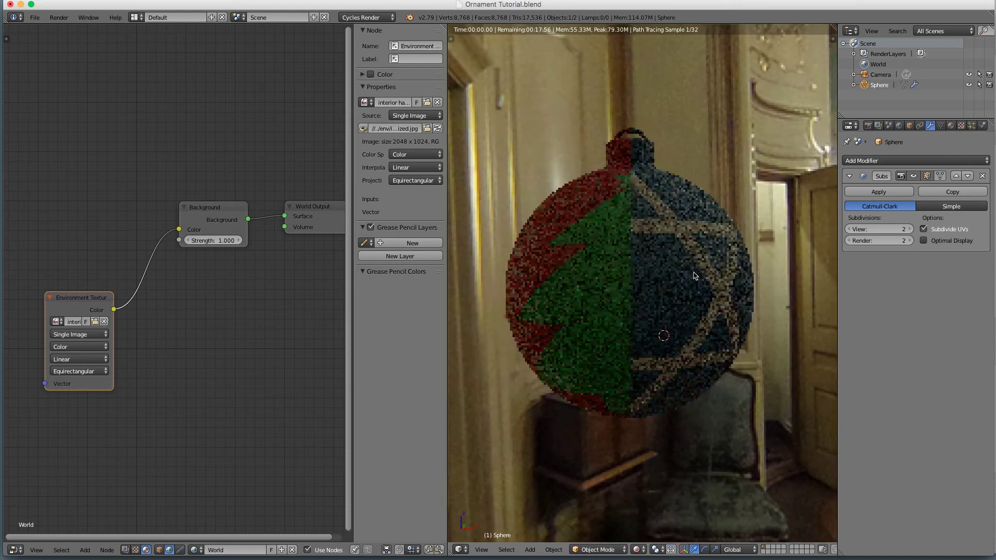
{"action": "mouse_move", "coordinate": [732, 299]}
{"action": "middle_mouse_down"}
{"action": "mouse_move", "coordinate": [659, 300]}
{"action": "mouse_move", "coordinate": [731, 312]}
{"action": "mouse_move", "coordinate": [688, 317]}
{"action": "mouse_move", "coordinate": [746, 299]}
{"action": "mouse_move", "coordinate": [738, 305]}
{"action": "middle_mouse_up"}
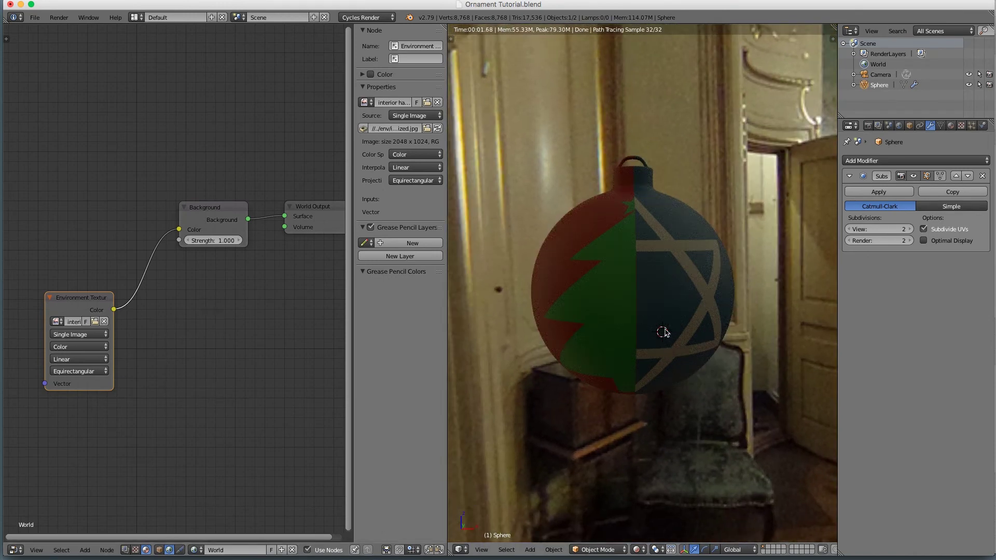
Make the rendered background transparent in the scene's Film render settings
{"action": "left_click", "coordinate": [867, 126]}
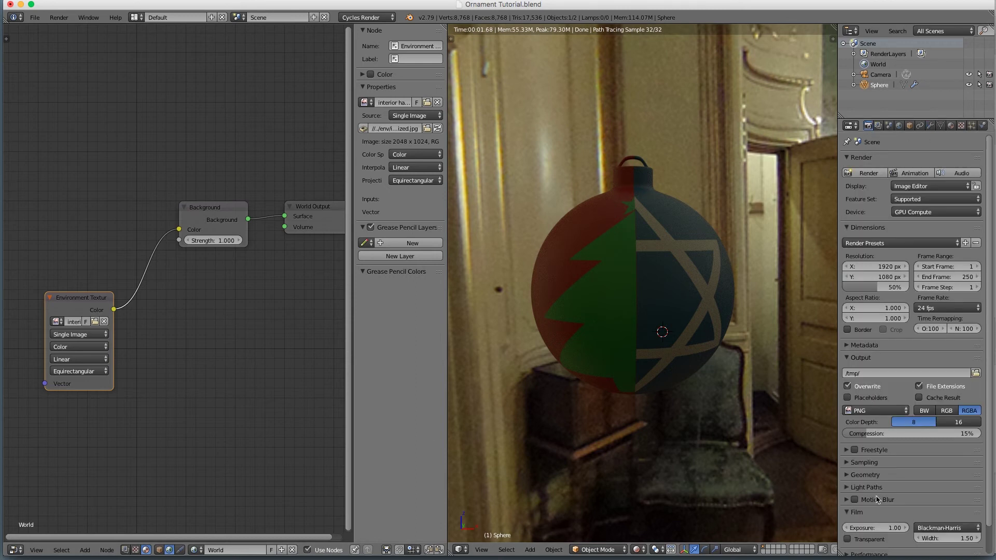
{"action": "scroll", "coordinate": [876, 513], "scroll_direction": "down", "scroll_amount": 2}
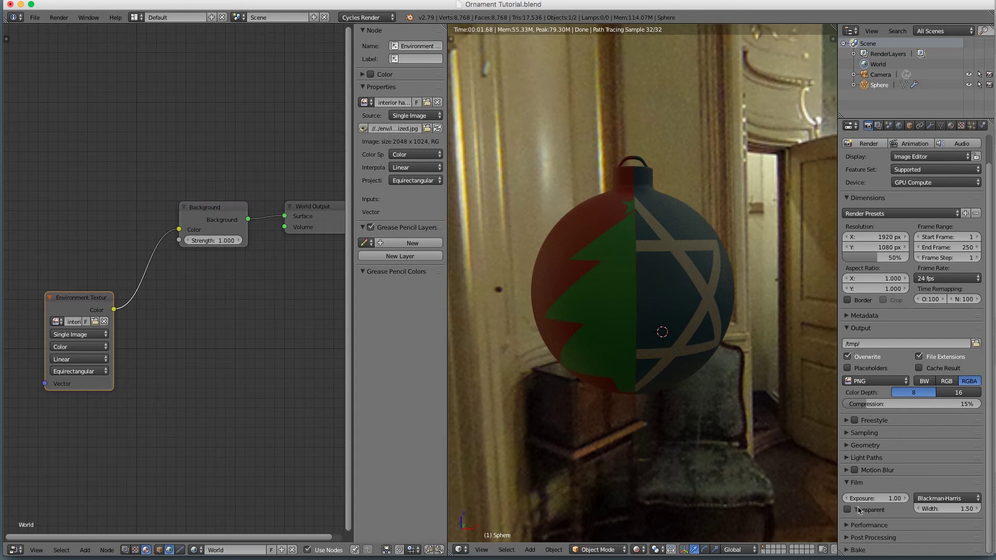
{"action": "left_click", "coordinate": [863, 511]}
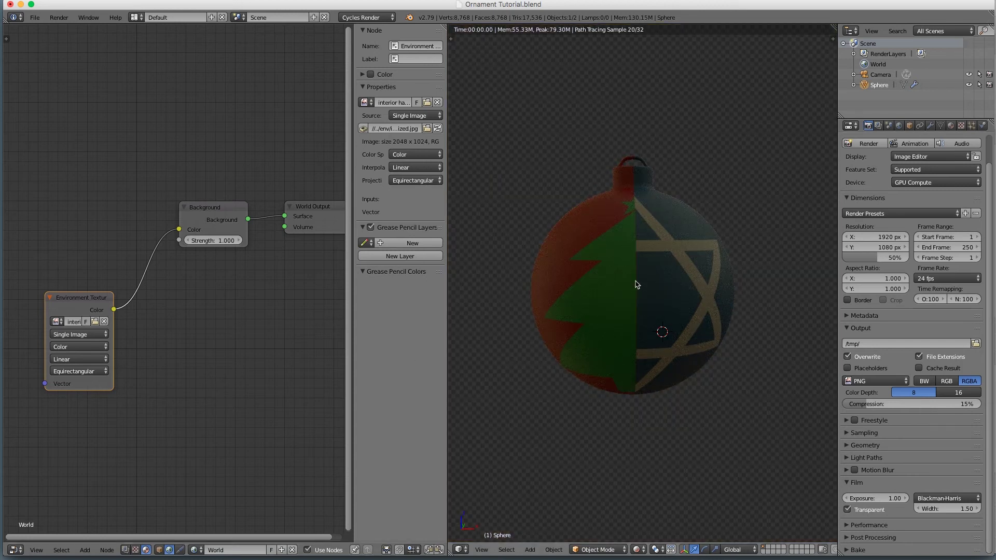
Raise the world Background node's Strength to 1.300 while checking the ornament's lighting
{"action": "scroll", "coordinate": [673, 324], "scroll_direction": "up", "scroll_amount": 1}
{"action": "left_click", "coordinate": [243, 240]}
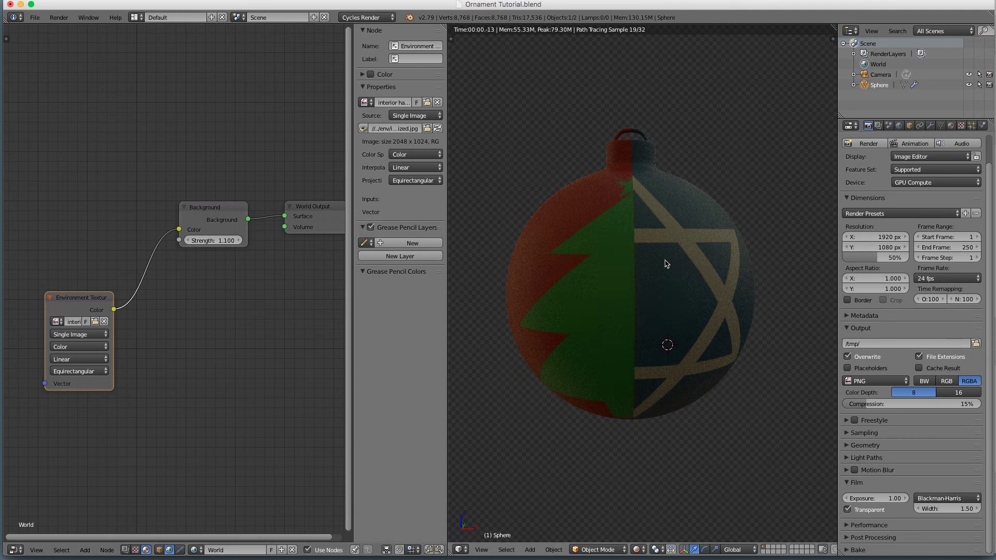
{"action": "middle_click_drag", "start_coordinate": [678, 411], "coordinate": [678, 401]}
{"action": "mouse_move", "coordinate": [669, 299]}
{"action": "middle_mouse_down"}
{"action": "mouse_move", "coordinate": [650, 301]}
{"action": "mouse_move", "coordinate": [662, 315]}
{"action": "middle_mouse_up"}
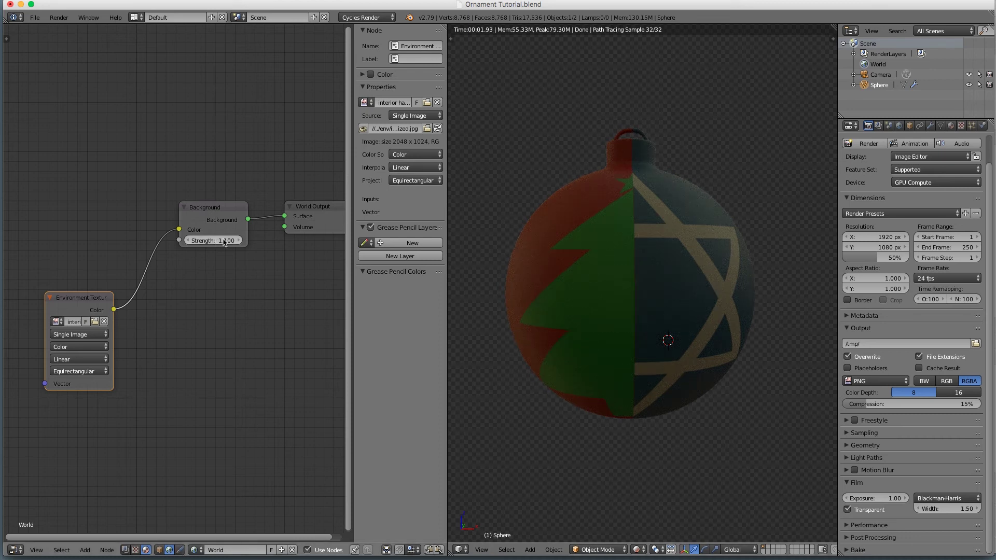
{"action": "left_click", "coordinate": [240, 241]}
{"action": "left_click", "coordinate": [240, 241]}
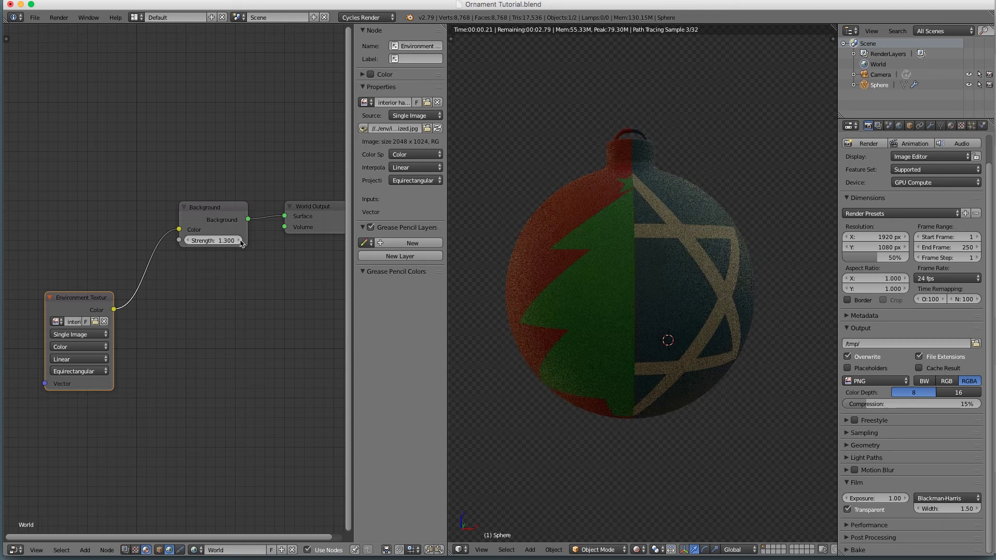
Move the Environment Texture node farther from the Background node and insert an RGB Curves node on the link between them
{"action": "left_click_drag", "start_coordinate": [93, 304], "coordinate": [68, 307]}
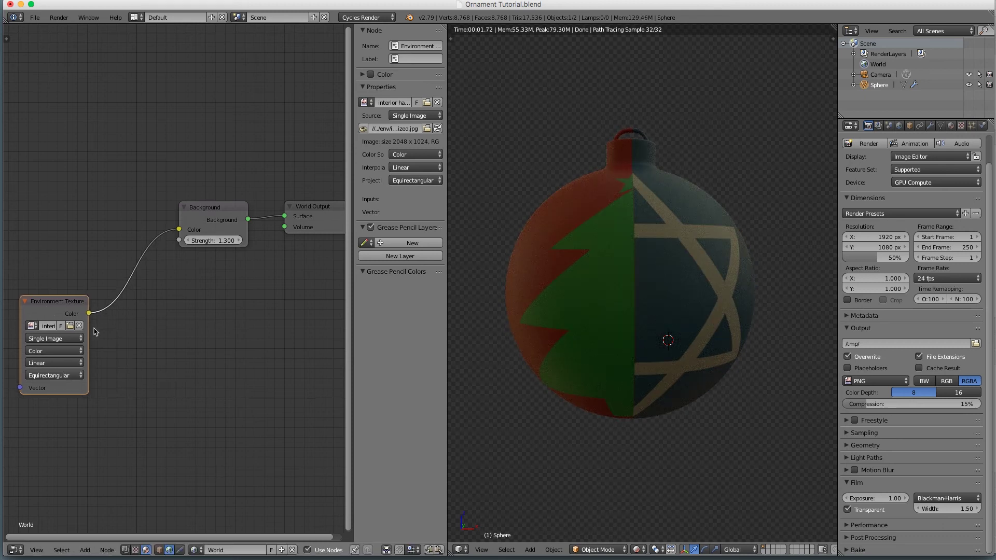
{"action": "left_click_drag", "start_coordinate": [69, 303], "coordinate": [56, 304]}
{"action": "key", "text": "shift+a"}
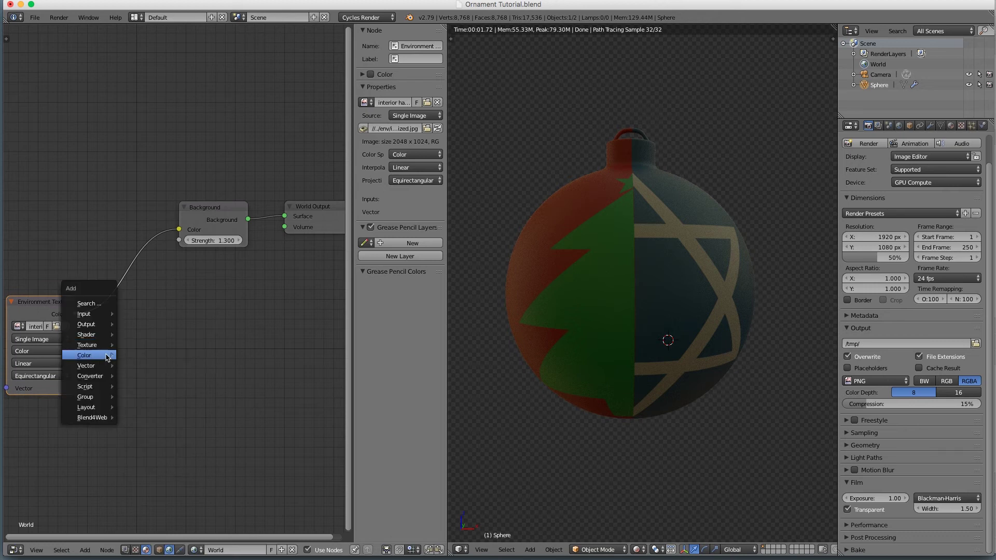
{"action": "mouse_move", "coordinate": [83, 355]}
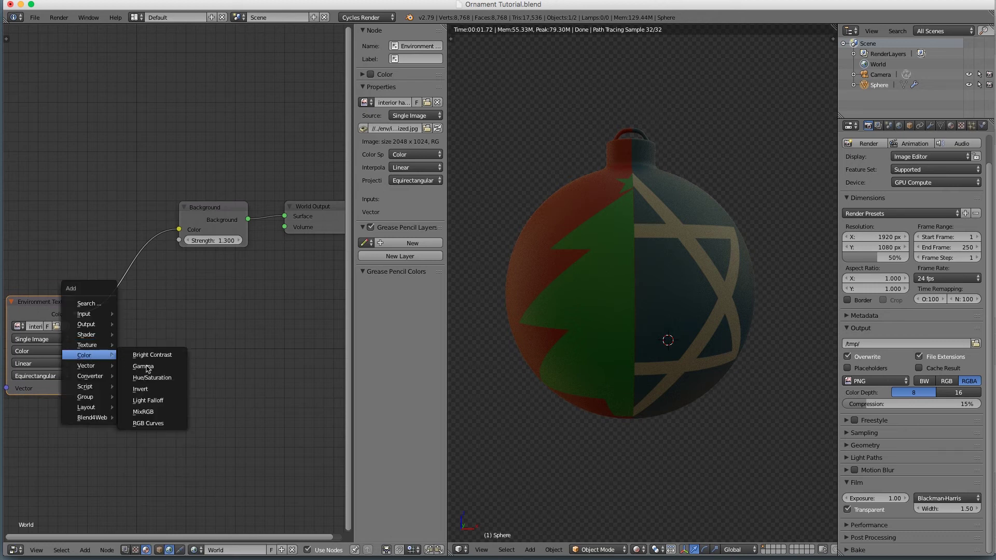
{"action": "left_click", "coordinate": [147, 422]}
{"action": "left_click", "coordinate": [115, 283]}
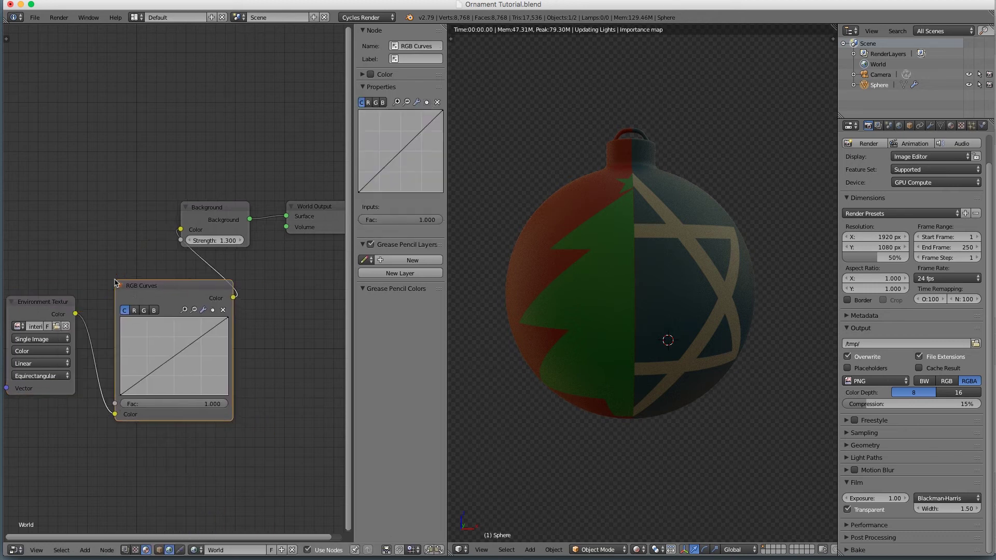
Shape the RGB Curves node into a gentle S-curve with points at about (0.745, 0.813) and (0.214, 0.156), and move the node closer to Environment Texture
{"action": "left_click_drag", "start_coordinate": [206, 334], "coordinate": [200, 334]}
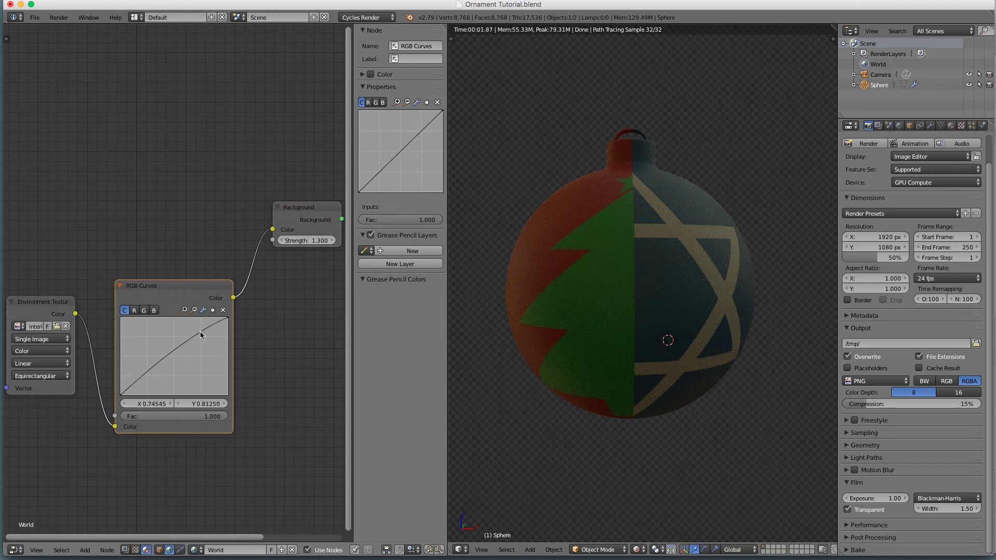
{"action": "left_click_drag", "start_coordinate": [140, 379], "coordinate": [143, 383]}
{"action": "left_click_drag", "start_coordinate": [148, 293], "coordinate": [122, 296]}
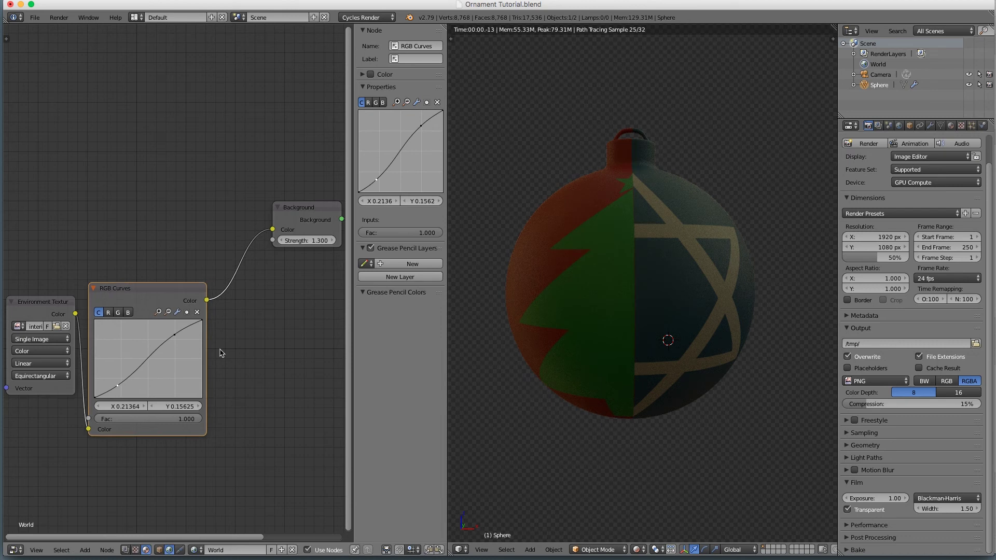
Insert a Hue/Saturation node between the RGB Curves and Background nodes and set its Saturation to 0.600
{"action": "key", "text": "shift+a"}
{"action": "mouse_move", "coordinate": [253, 357]}
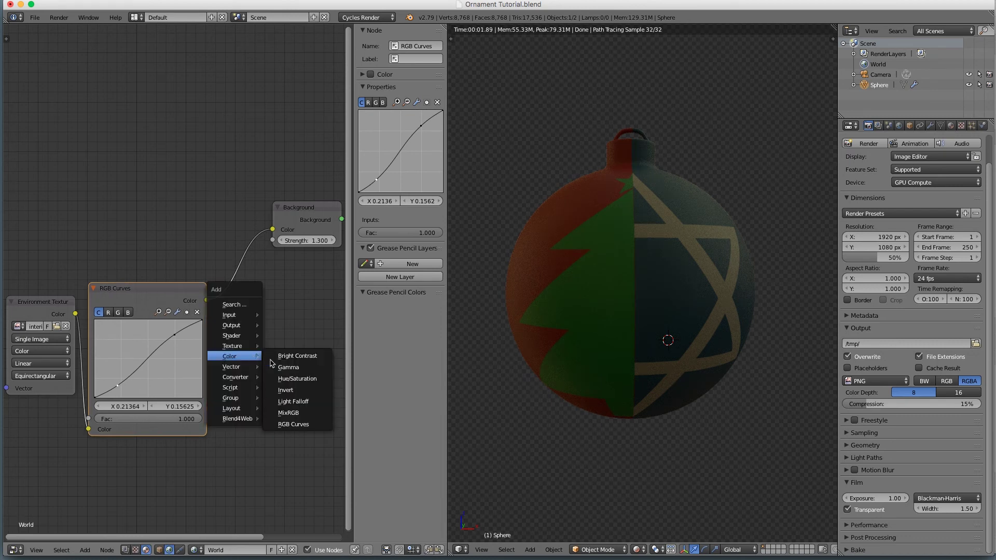
{"action": "left_click", "coordinate": [300, 379]}
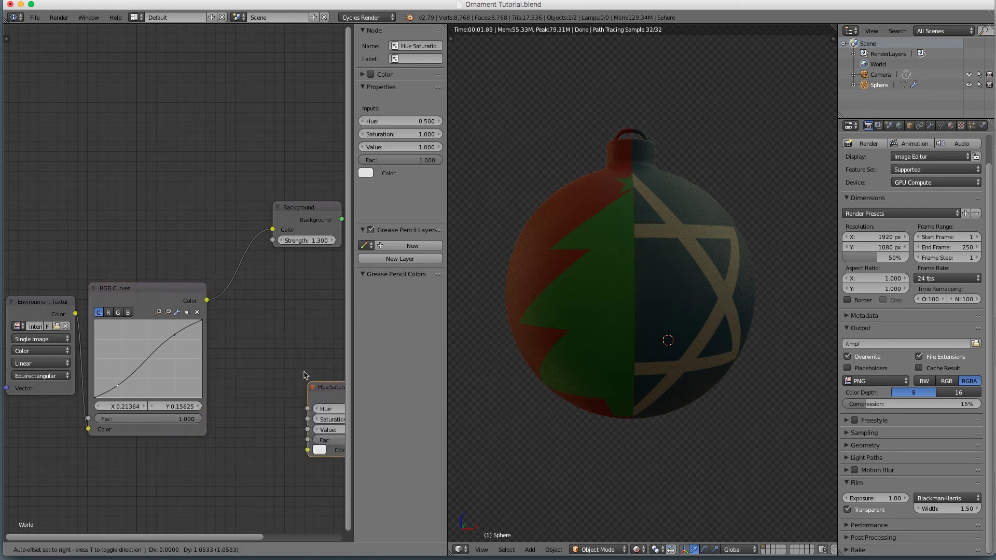
{"action": "left_click", "coordinate": [284, 311]}
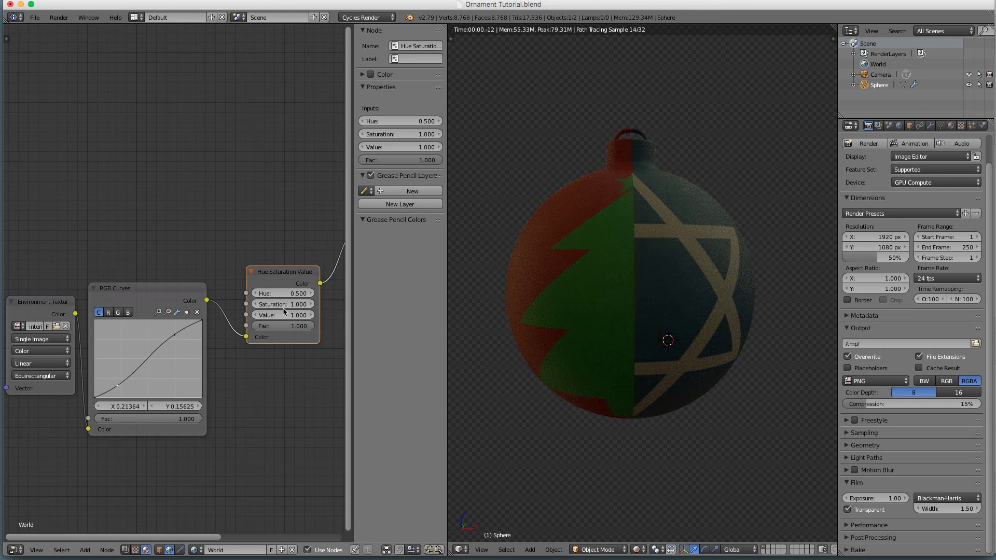
{"action": "left_click_drag", "start_coordinate": [284, 306], "coordinate": [263, 306]}
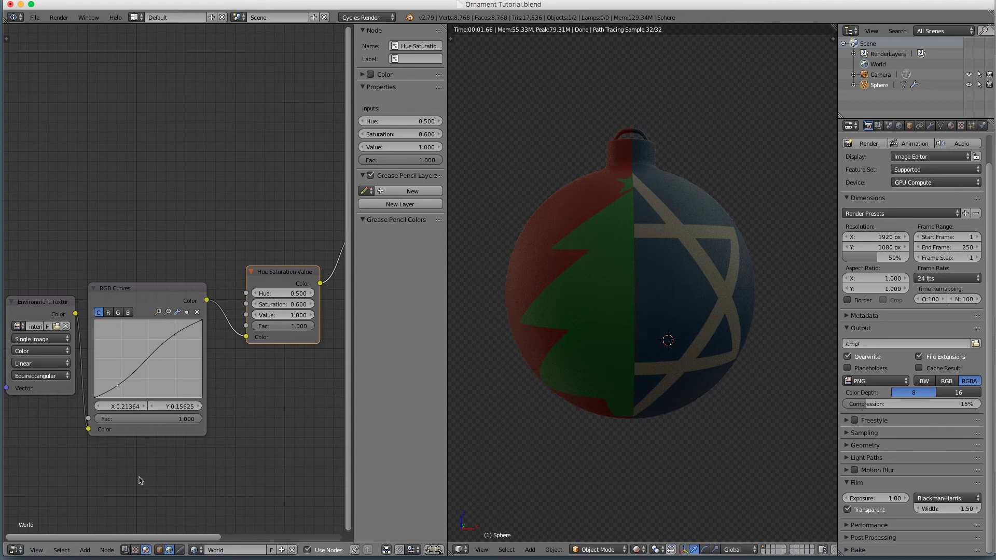
Return to the ornament's material nodes and set the Principled BSDF's Metallic to 1.000 and Roughness to 0.208
{"action": "left_click", "coordinate": [158, 551]}
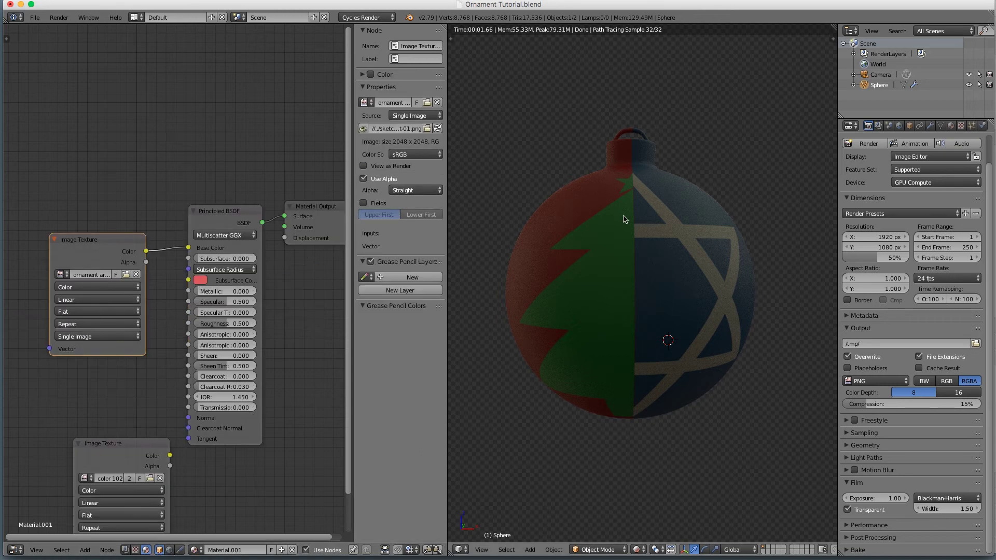
{"action": "middle_click_drag", "start_coordinate": [664, 212], "coordinate": [660, 229]}
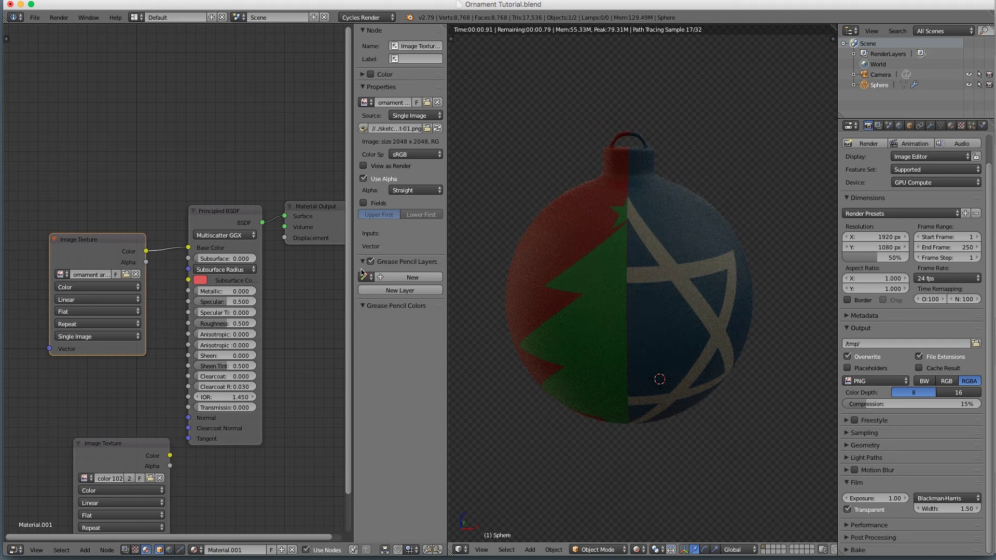
{"action": "left_click_drag", "start_coordinate": [201, 293], "coordinate": [248, 293]}
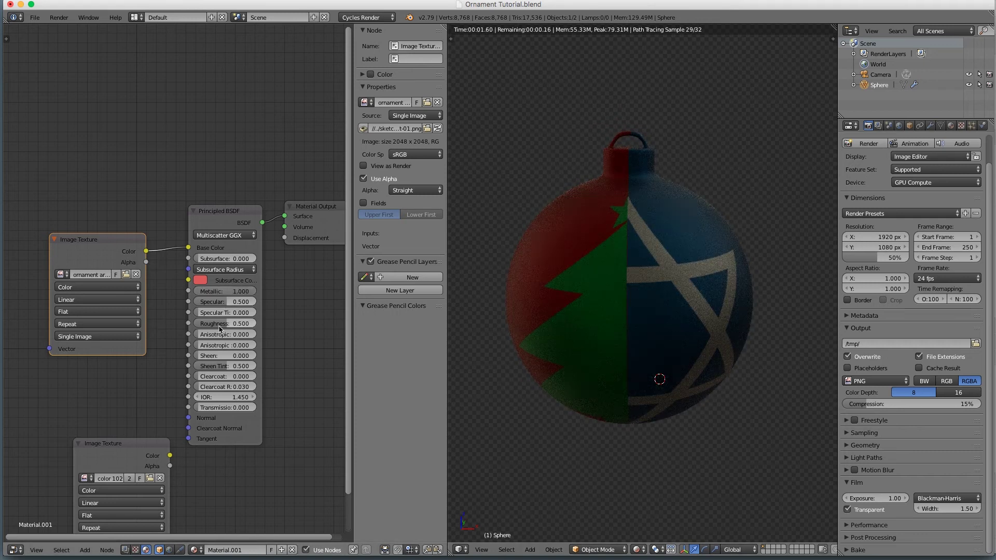
{"action": "left_click_drag", "start_coordinate": [226, 323], "coordinate": [188, 324]}
{"action": "middle_click_drag", "start_coordinate": [562, 329], "coordinate": [583, 300]}
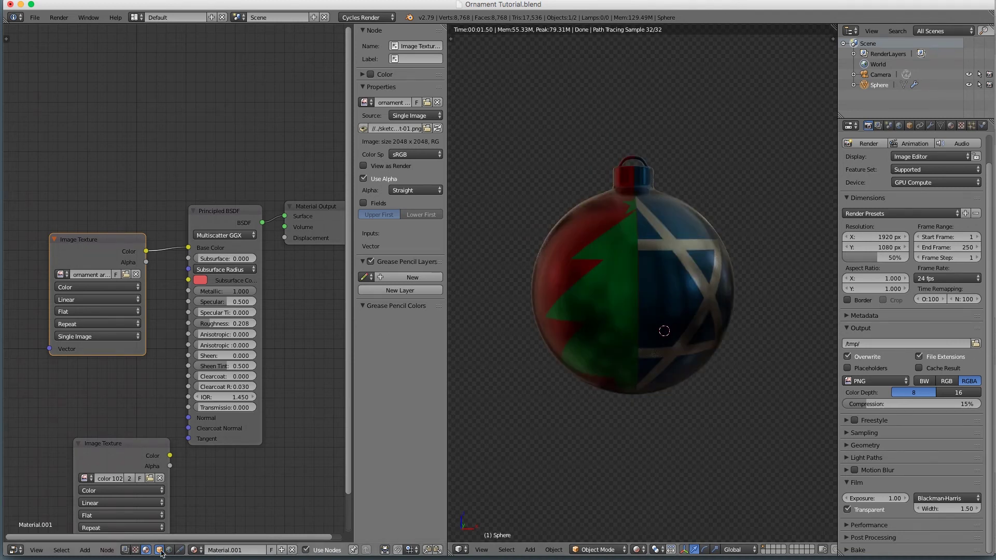
In the world nodes, raise the RGB curve's upper point to Y 0.85 and lower point to Y 0.20, and set Background Strength to 1.600
{"action": "left_click", "coordinate": [169, 551]}
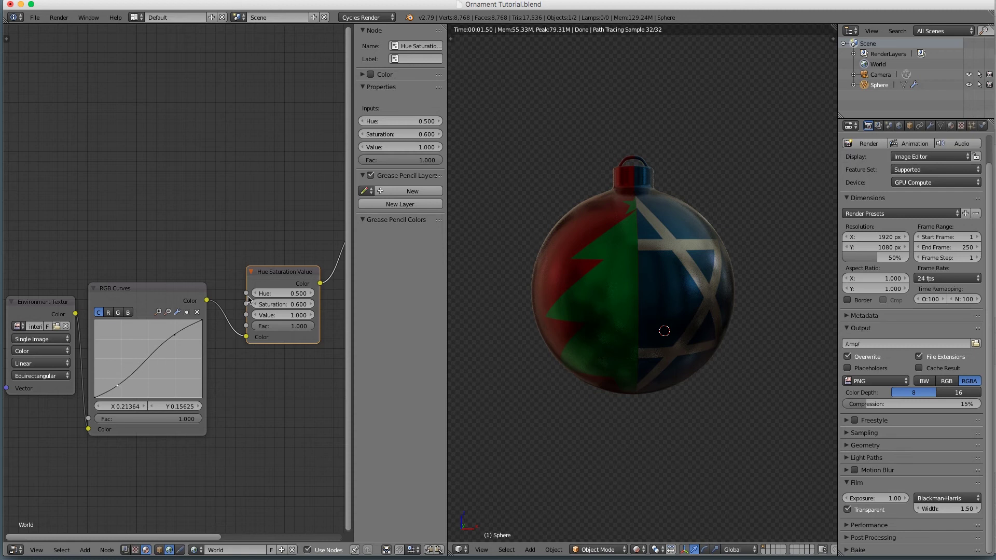
{"action": "left_click_drag", "start_coordinate": [171, 338], "coordinate": [175, 331]}
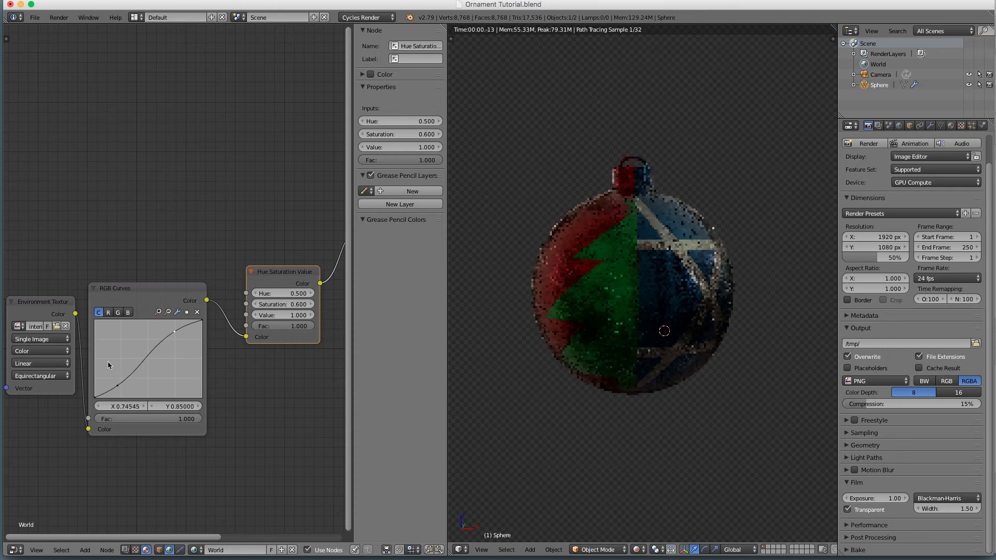
{"action": "left_click_drag", "start_coordinate": [117, 384], "coordinate": [116, 382]}
{"action": "middle_click_drag", "start_coordinate": [266, 392], "coordinate": [116, 400]}
{"action": "left_click", "coordinate": [270, 249]}
{"action": "left_click", "coordinate": [270, 248]}
{"action": "left_click", "coordinate": [270, 248]}
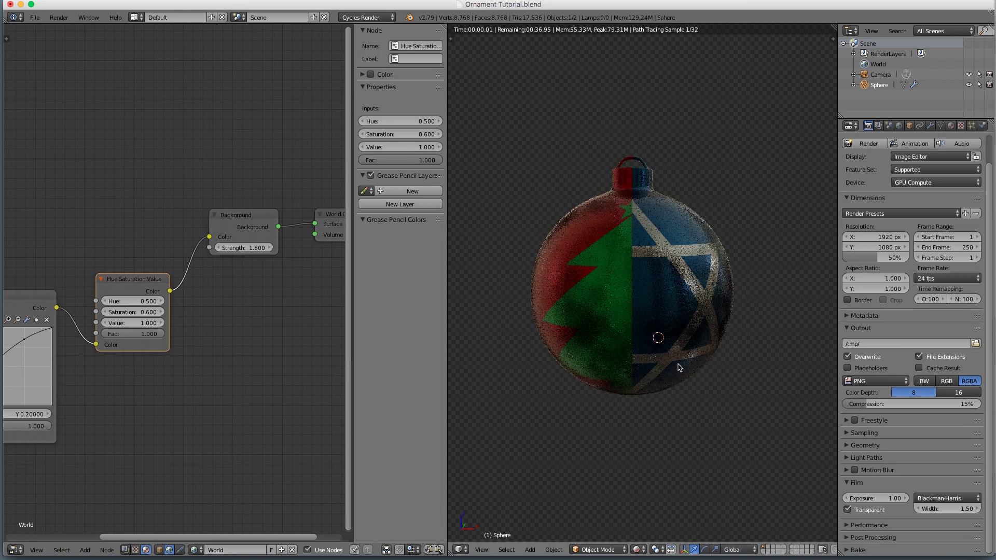
{"action": "scroll", "coordinate": [674, 363], "scroll_direction": "up", "scroll_amount": 1}
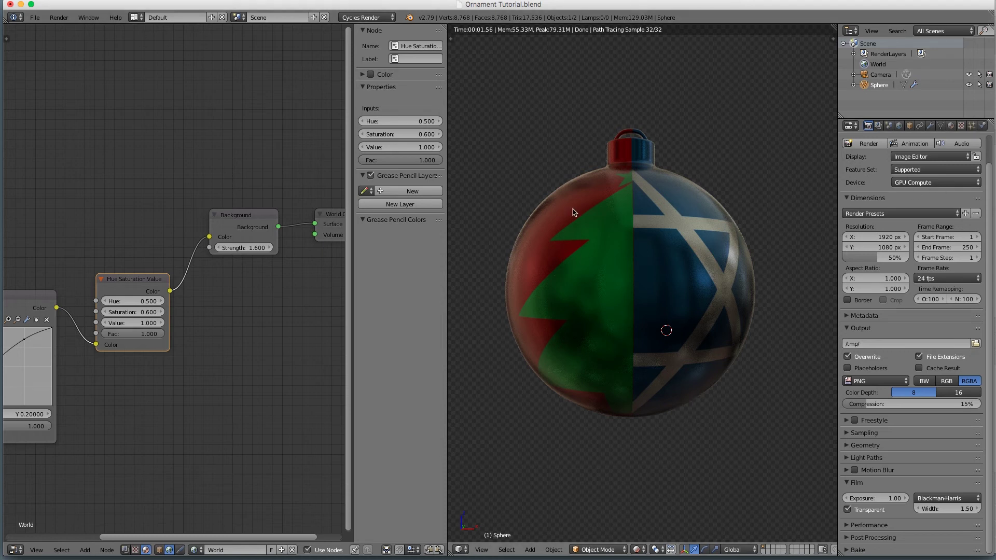
Show the ornament's UV layout over the artwork in the UV/Image Editor, select all UVs and scale them vertically to correct the artwork's proportions
{"action": "left_click", "coordinate": [16, 550]}
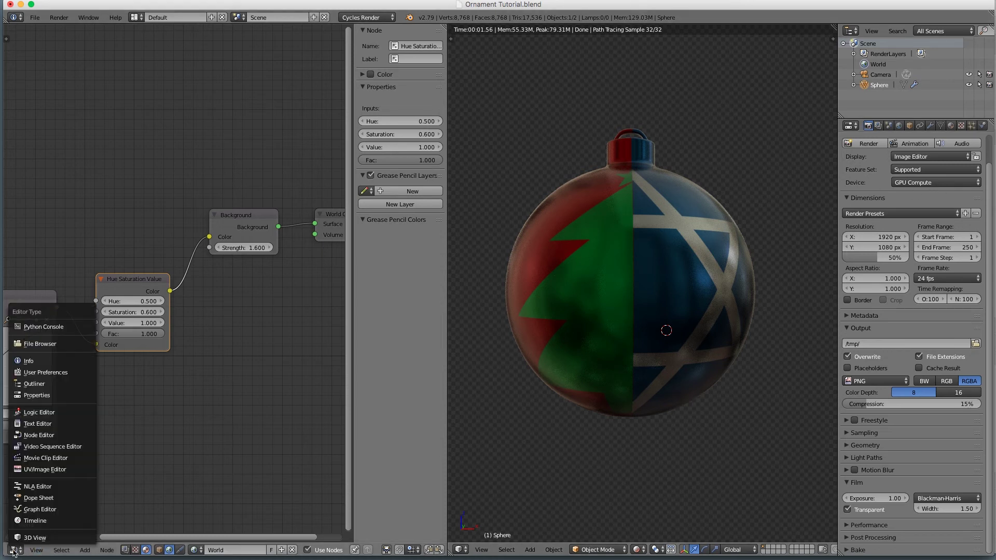
{"action": "left_click", "coordinate": [41, 463]}
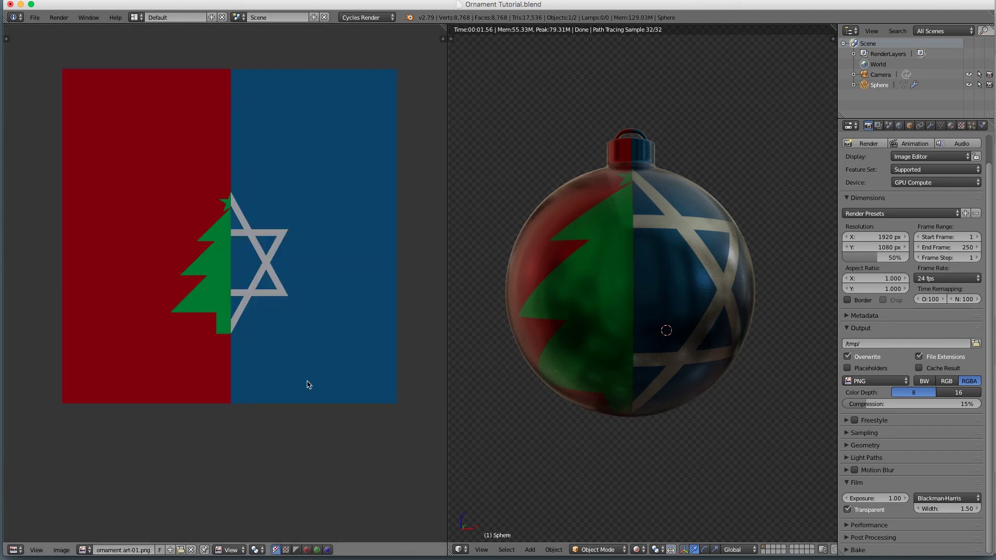
{"action": "scroll", "coordinate": [308, 385], "scroll_direction": "down", "scroll_amount": 1}
{"action": "key", "text": "Tab"}
{"action": "key", "text": "a"}
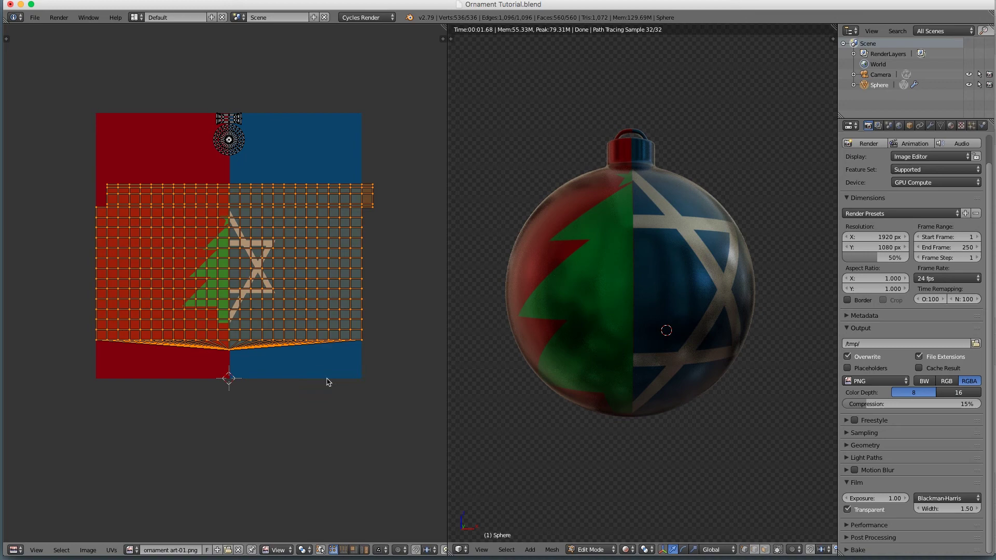
{"action": "key", "text": "s"}
{"action": "key", "text": "y"}
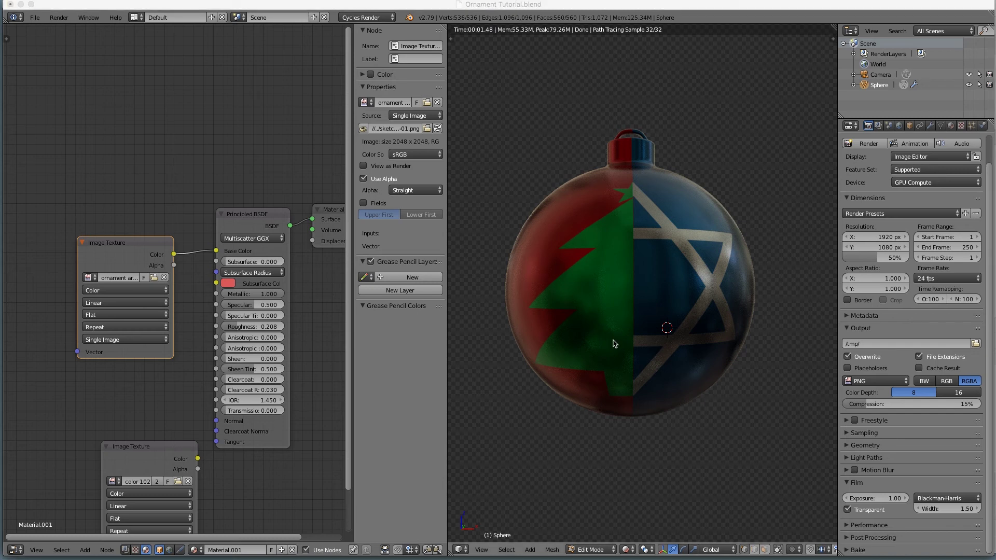
Switch to Premiere Pro and park the 19 Ornament sequence on the presenter frame at 00:00:06:09
{"action": "key", "text": "super+Tab"}
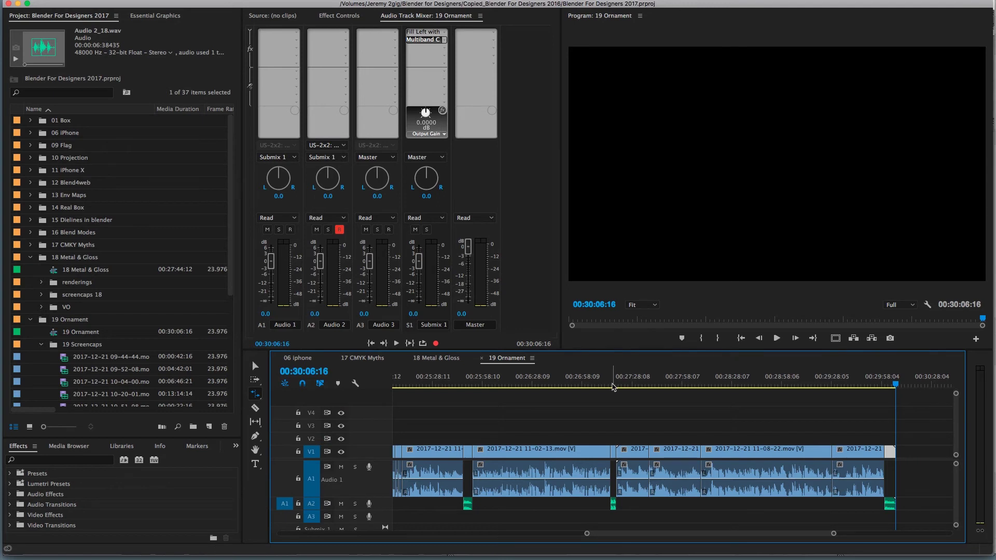
{"action": "left_click", "coordinate": [616, 372]}
{"action": "key", "text": "Home"}
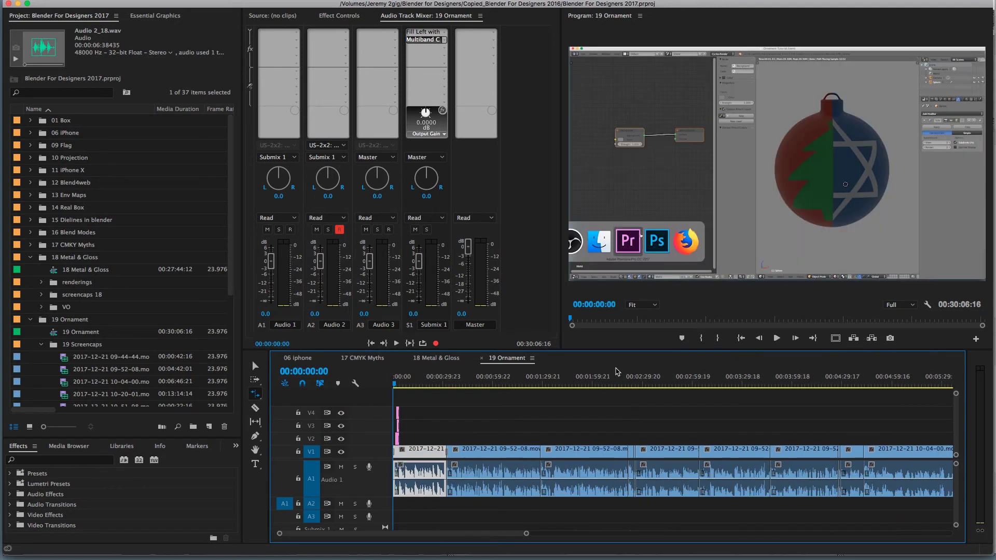
{"action": "left_click", "coordinate": [402, 387]}
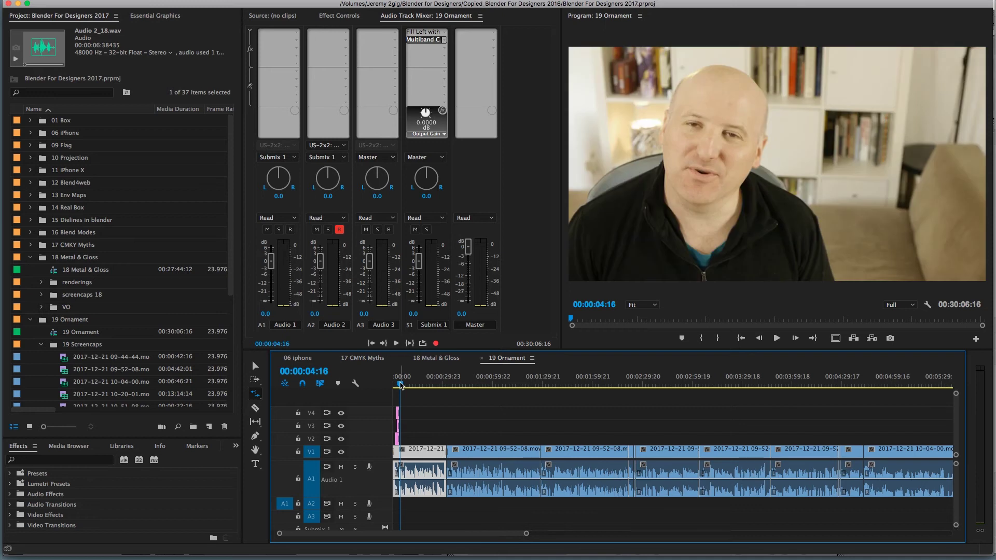
{"action": "key", "text": "space"}
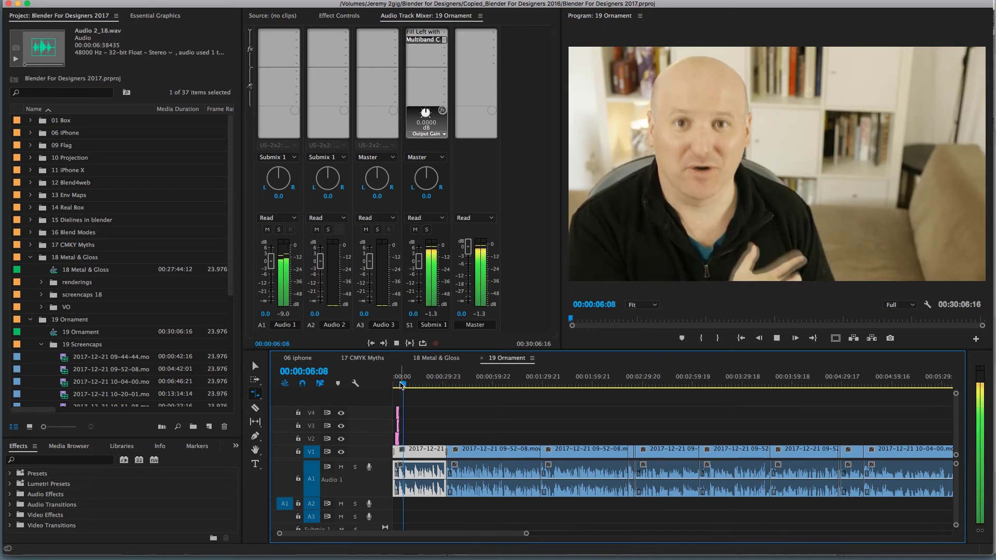
{"action": "key", "text": "space"}
{"action": "left_click", "coordinate": [402, 385]}
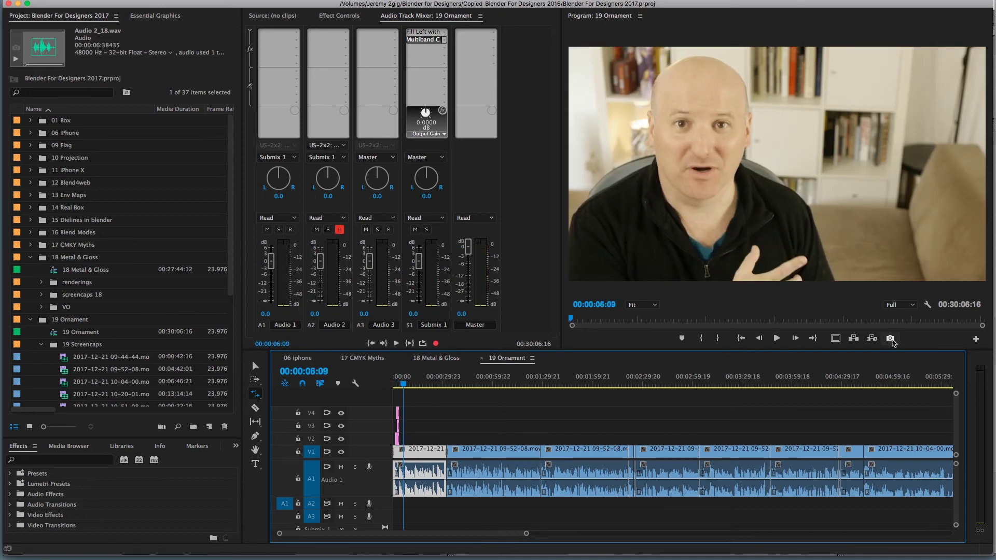
Export the current frame of the 19 Ornament sequence as a still image
{"action": "left_click", "coordinate": [890, 337]}
{"action": "left_click", "coordinate": [700, 262]}
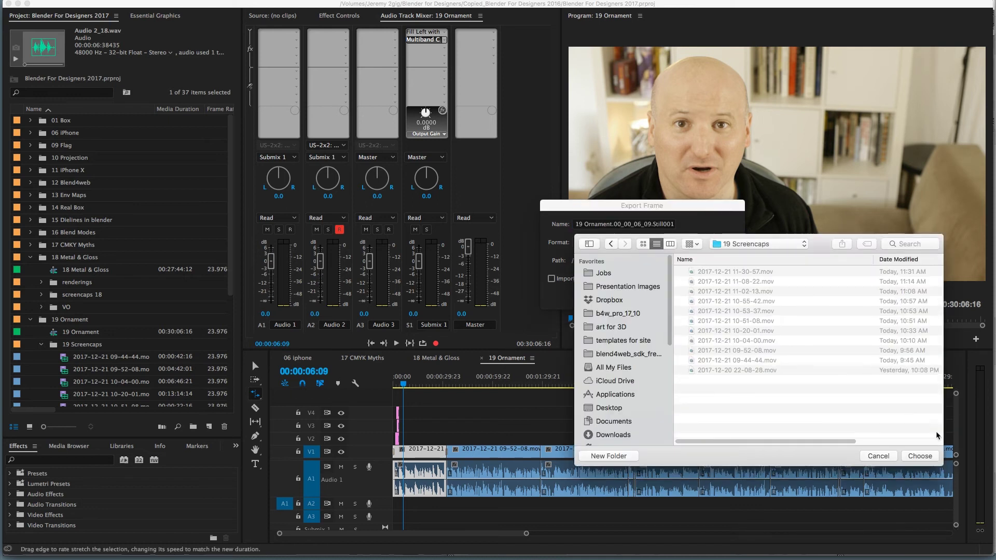
{"action": "key", "text": "Return"}
{"action": "key", "text": "Return"}
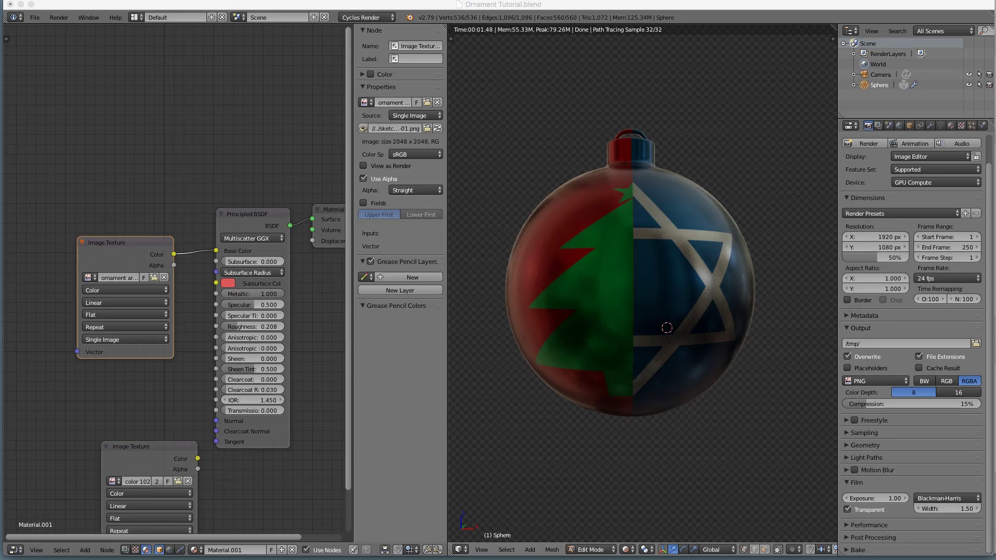
Return to Blender, leave rendered shading, view the ornament through the camera and widen the 3D view to fit the camera frame
{"action": "scroll", "coordinate": [698, 358], "scroll_direction": "down", "scroll_amount": 3}
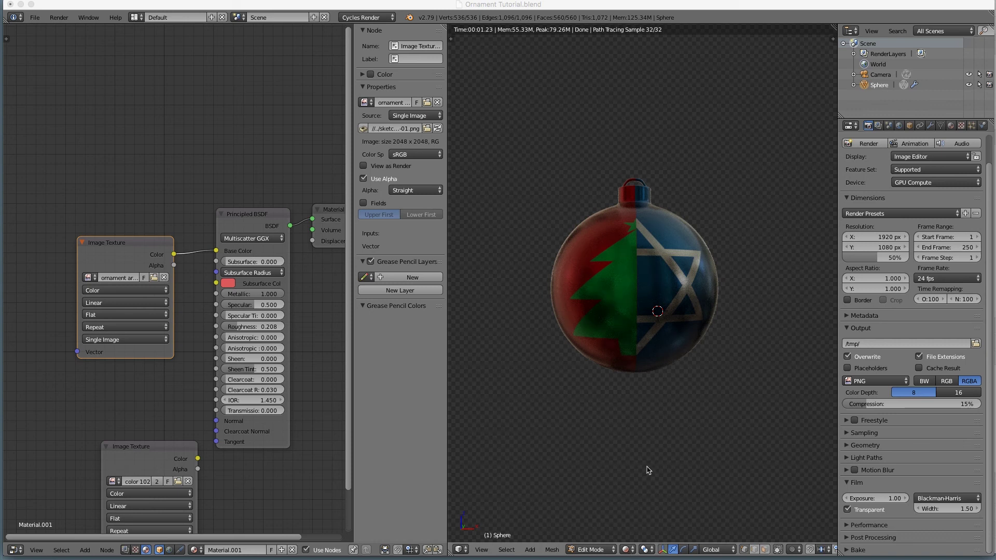
{"action": "key", "text": "shift+z"}
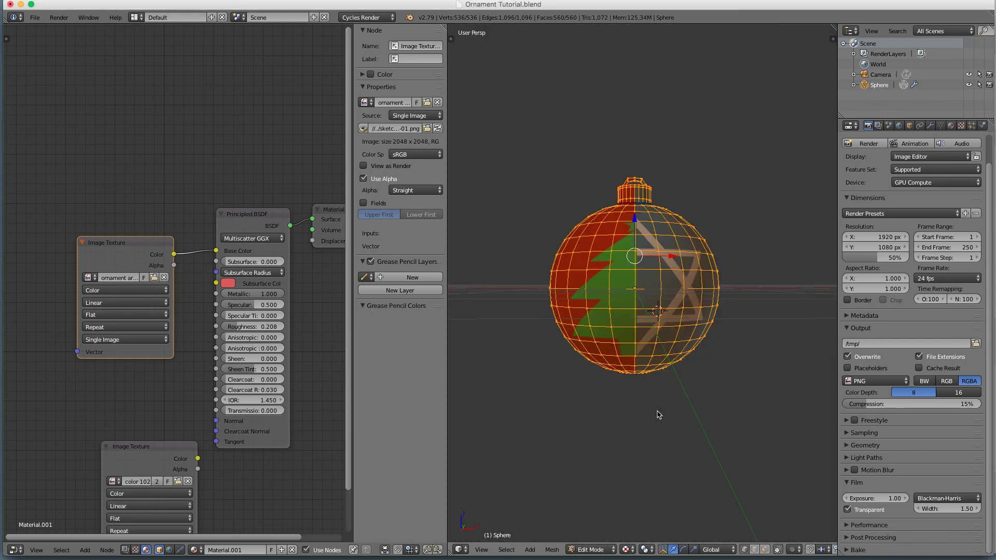
{"action": "key", "text": "KP_0"}
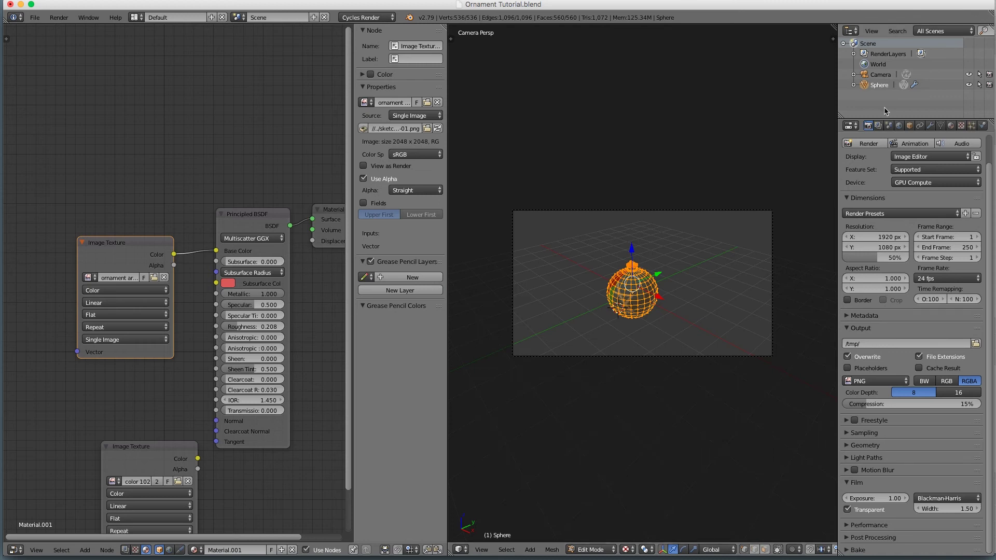
{"action": "left_click_drag", "start_coordinate": [447, 262], "coordinate": [282, 264]}
{"action": "key", "text": "Home"}
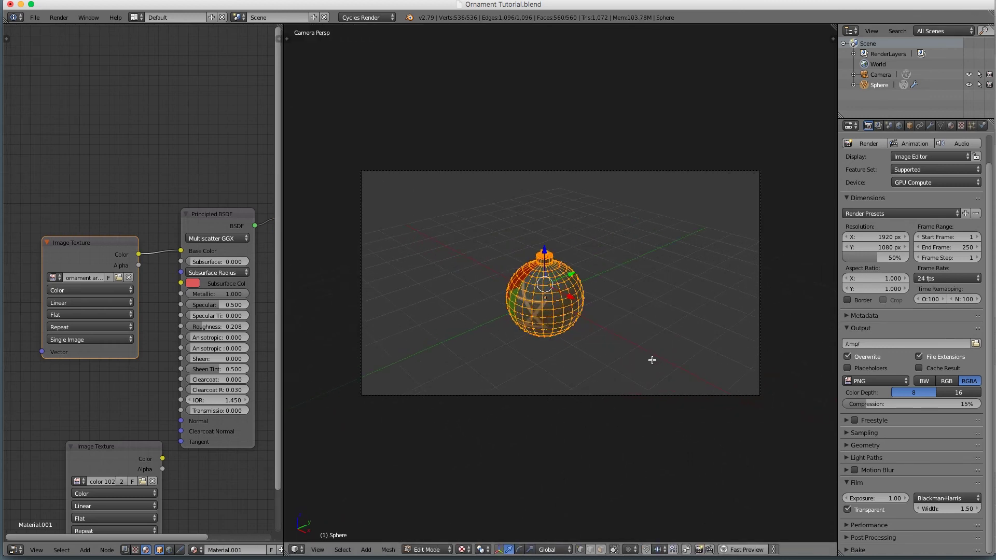
Enable background images, load the exported 19 Ornament still as the background, and show it only in the camera view
{"action": "key", "text": "n"}
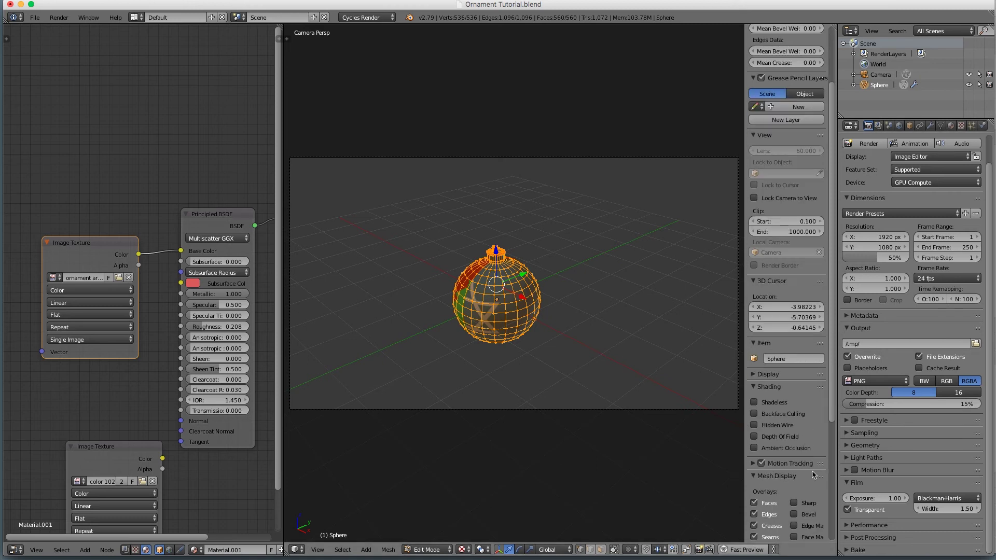
{"action": "scroll", "coordinate": [777, 472], "scroll_direction": "down", "scroll_amount": 8}
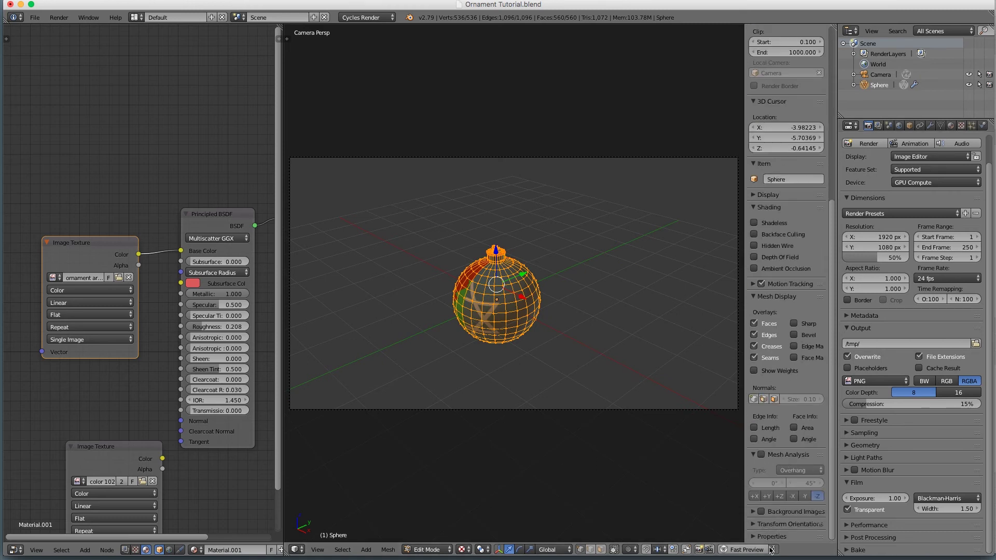
{"action": "left_click", "coordinate": [753, 512]}
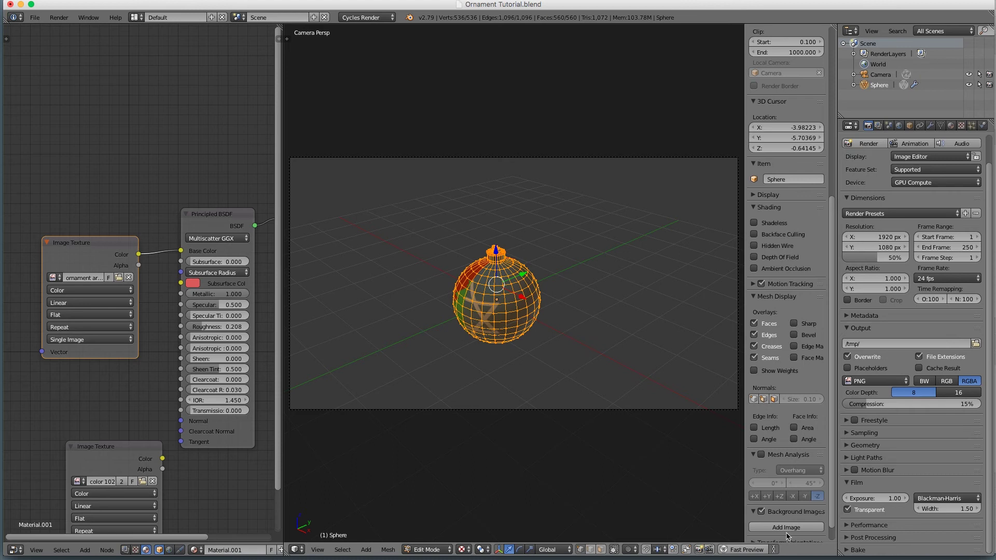
{"action": "left_click", "coordinate": [790, 528]}
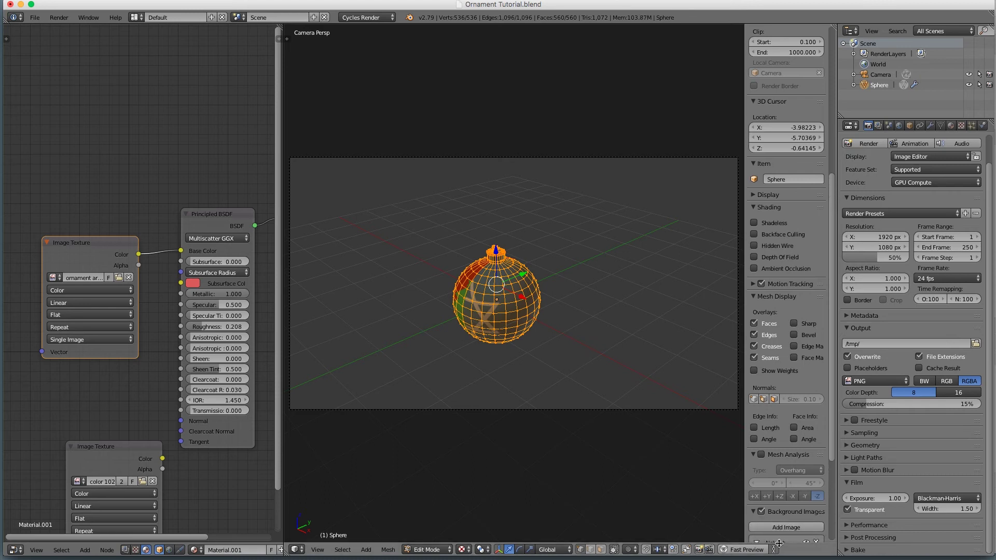
{"action": "scroll", "coordinate": [789, 534], "scroll_direction": "down", "scroll_amount": 4}
{"action": "left_click", "coordinate": [816, 516]}
{"action": "left_click", "coordinate": [798, 504]}
{"action": "double_click", "coordinate": [191, 80]}
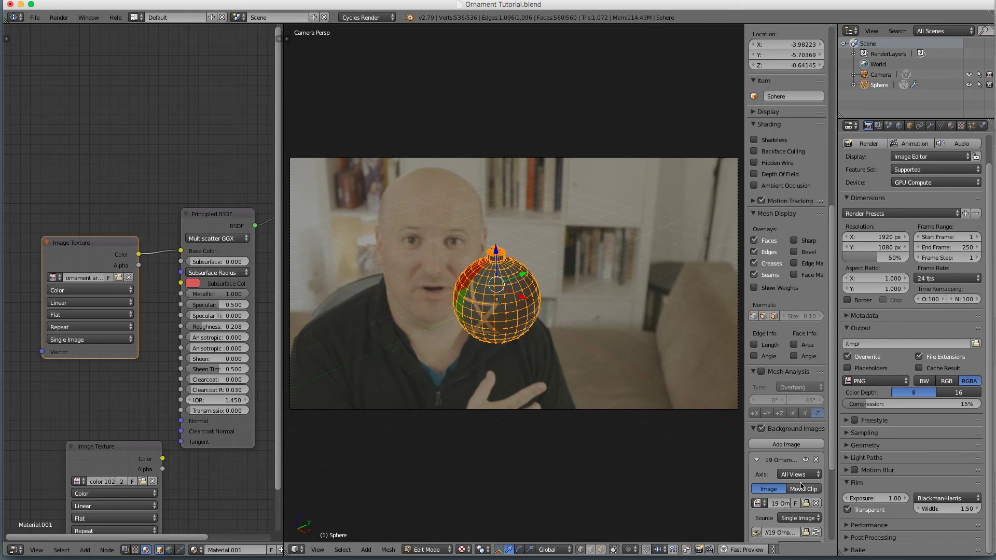
{"action": "left_click", "coordinate": [793, 474]}
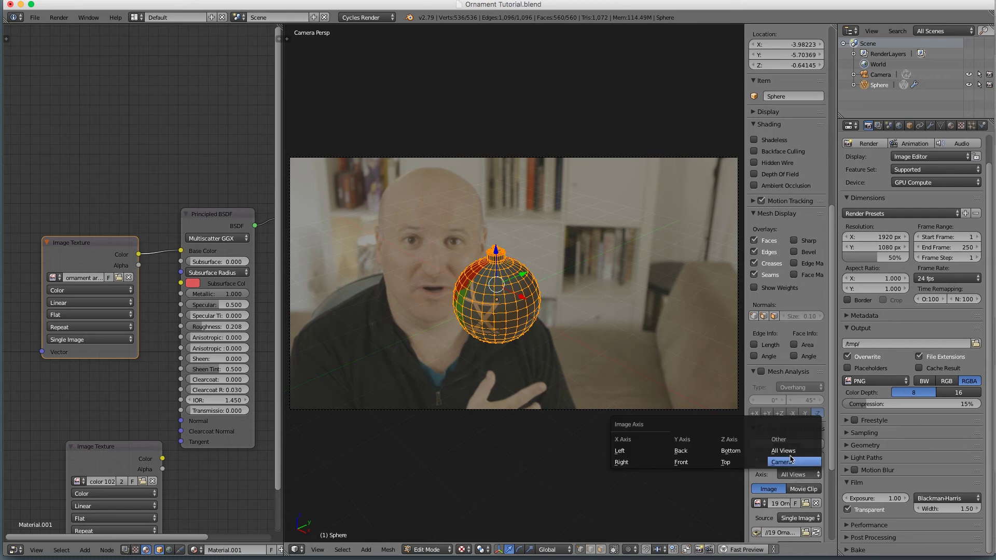
{"action": "left_click", "coordinate": [781, 462]}
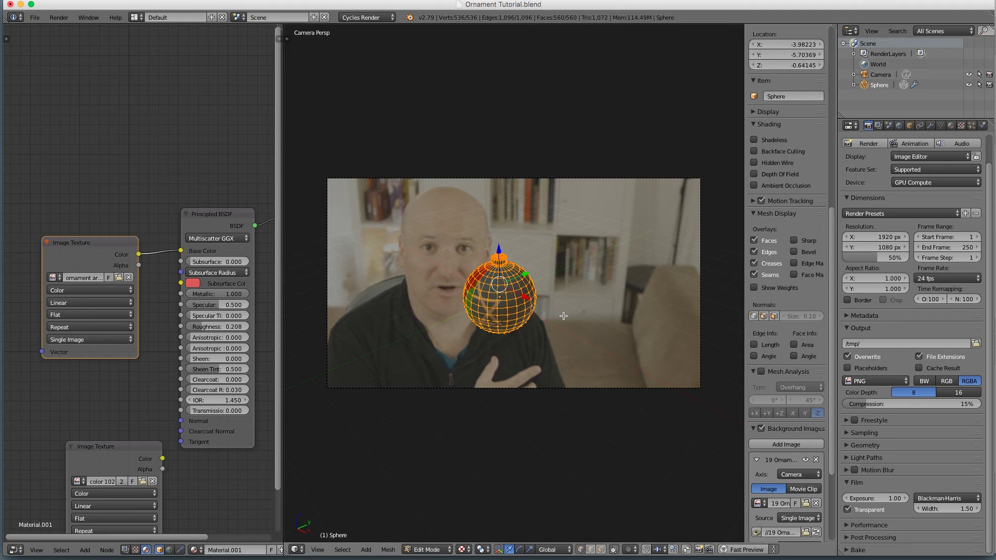
Switch to the front view of the ornament and align the camera to that view
{"action": "key", "text": "KP_1"}
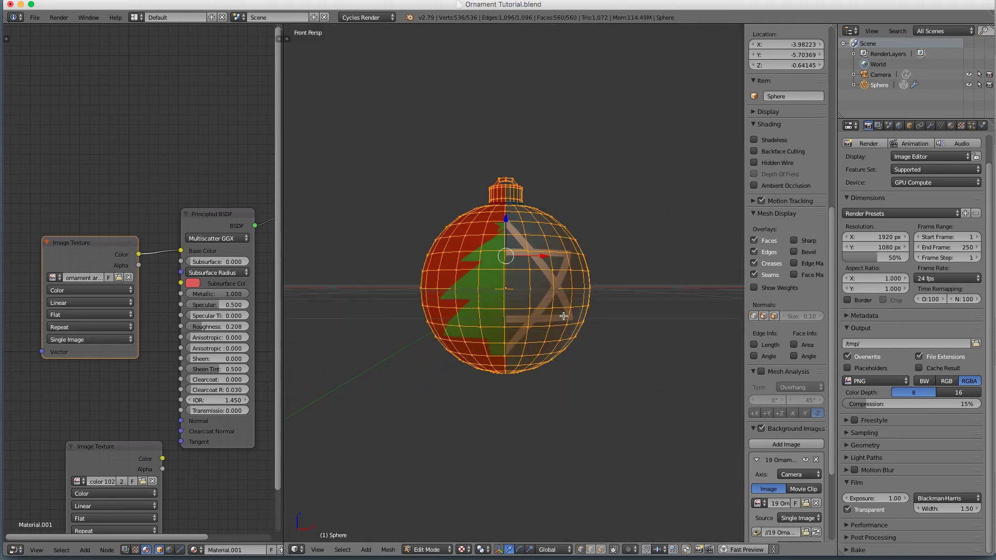
{"action": "key", "text": "space"}
{"action": "type", "text": "alig"}
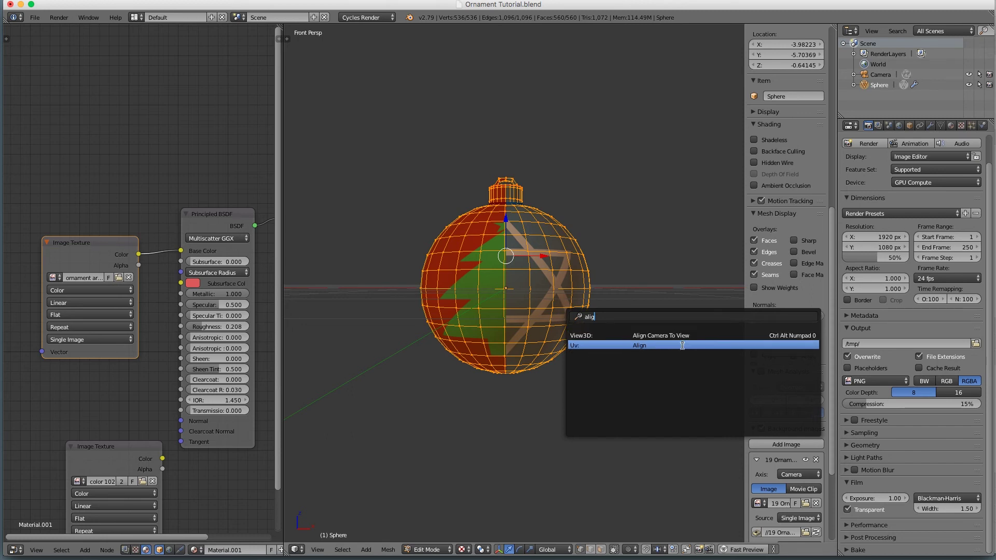
{"action": "left_click", "coordinate": [776, 336]}
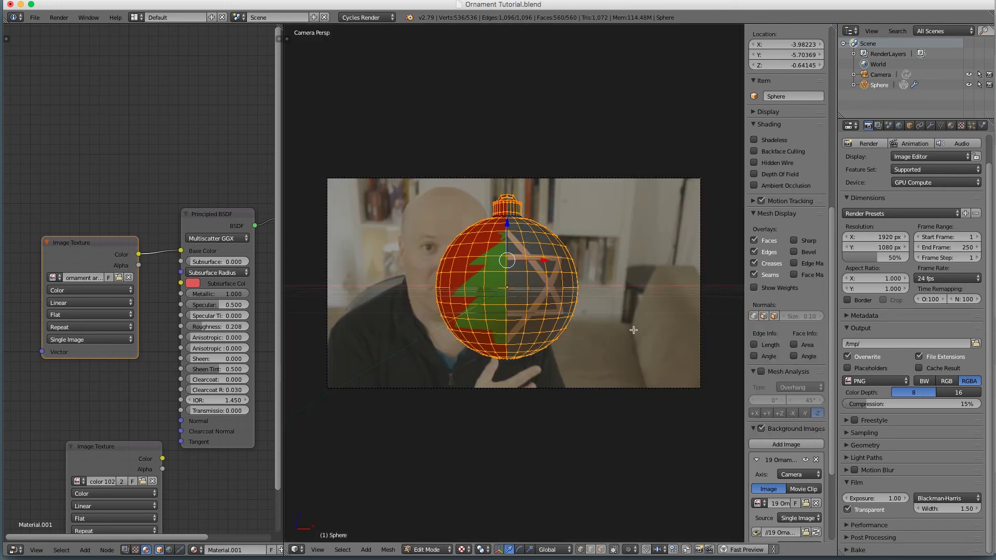
Set the camera's focal length to 60 mm
{"action": "left_click", "coordinate": [929, 126]}
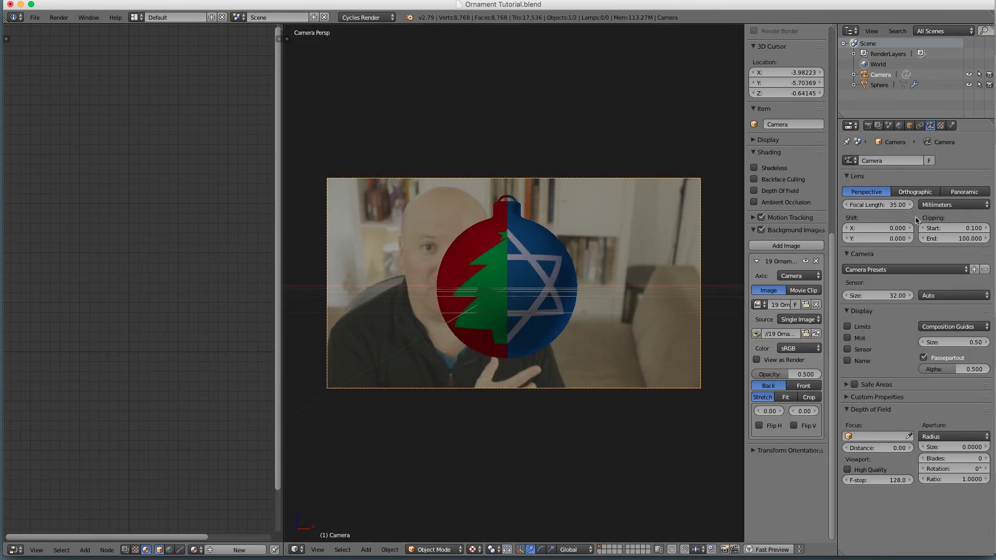
{"action": "left_click", "coordinate": [884, 205]}
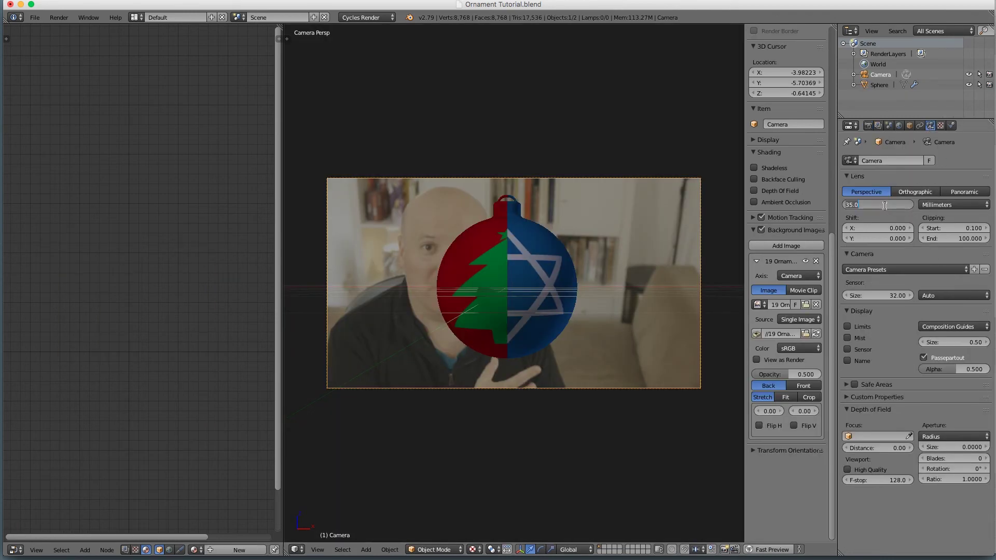
{"action": "type", "text": "60"}
{"action": "key", "text": "Return"}
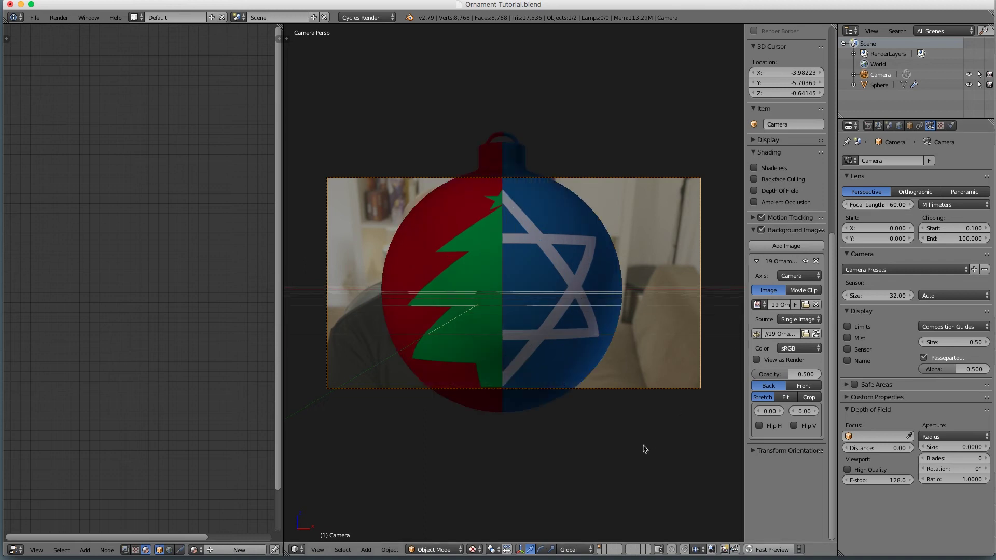
Move the camera back along its local Z axis until the whole ornament fits inside the camera frame
{"action": "key", "text": "g"}
{"action": "key", "text": "z"}
{"action": "key", "text": "z"}
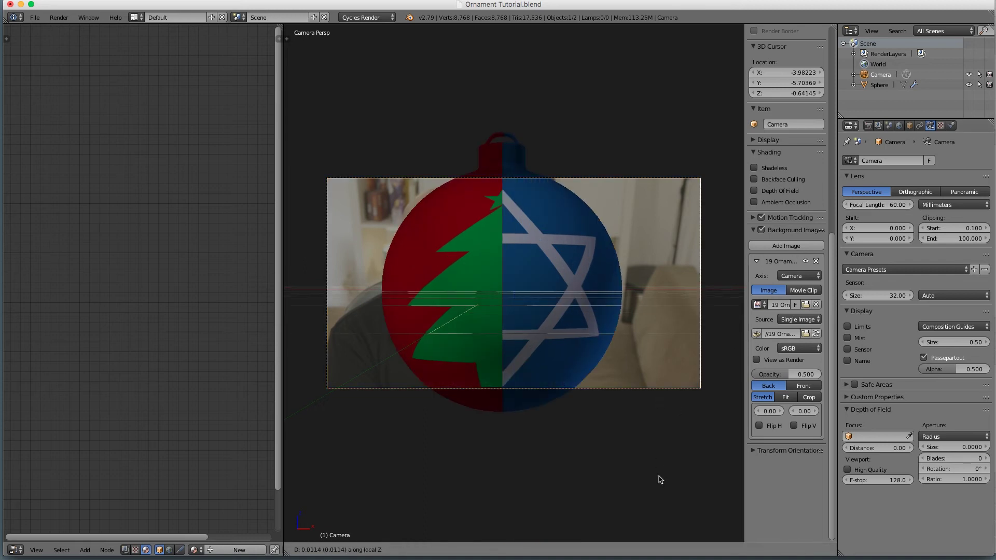
{"action": "left_click", "coordinate": [680, 523]}
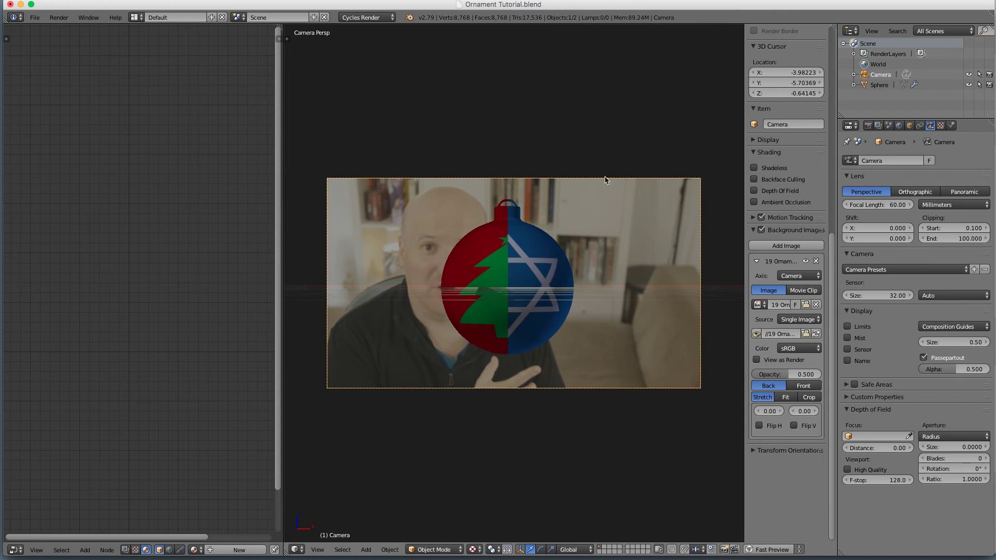
Slide the camera about -1.5 units along its local X axis to place the ornament beside the presenter's head
{"action": "key", "text": "g"}
{"action": "key", "text": "x"}
{"action": "key", "text": "x"}
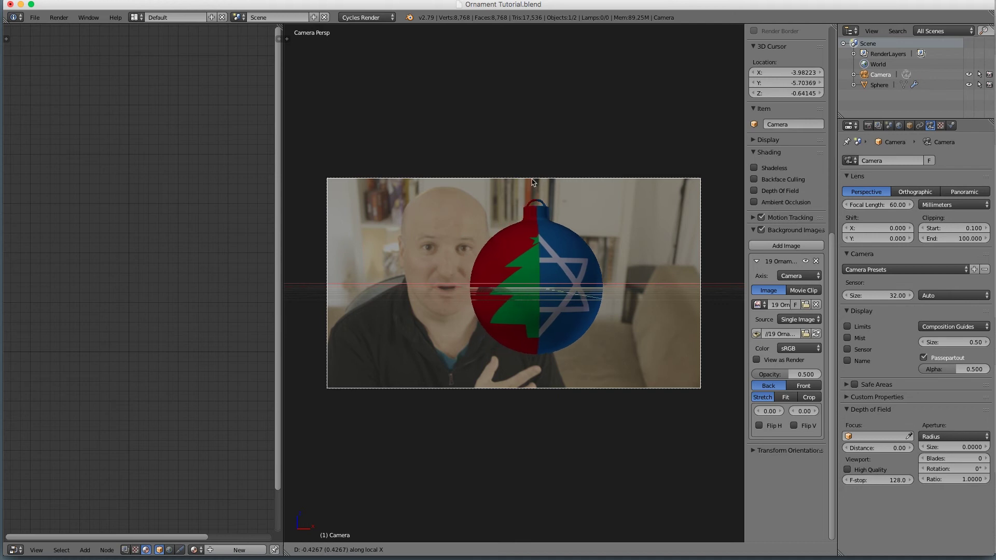
{"action": "left_click", "coordinate": [429, 185]}
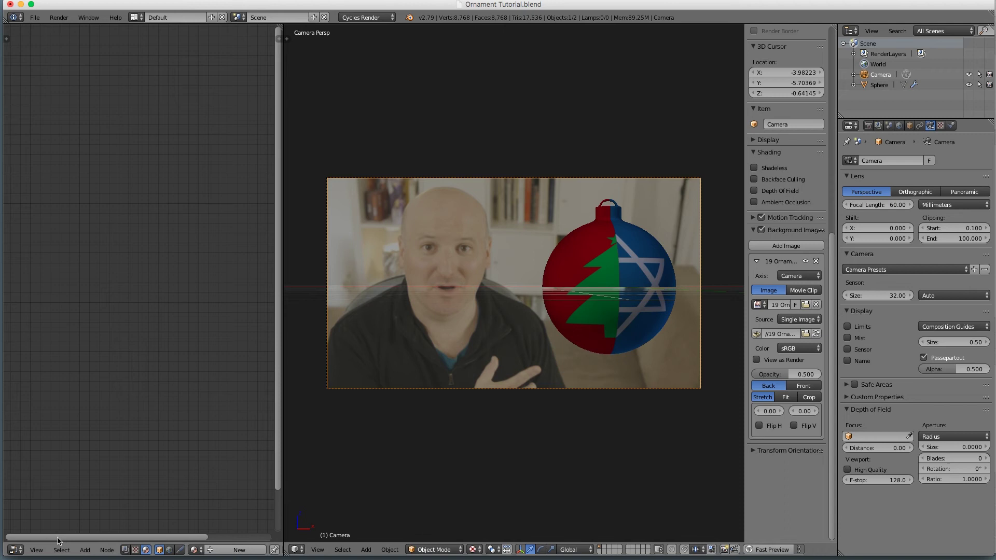
Change the node editor area to a 3D view without the tool shelf, showing both the camera and the ornament from above
{"action": "left_click", "coordinate": [15, 550]}
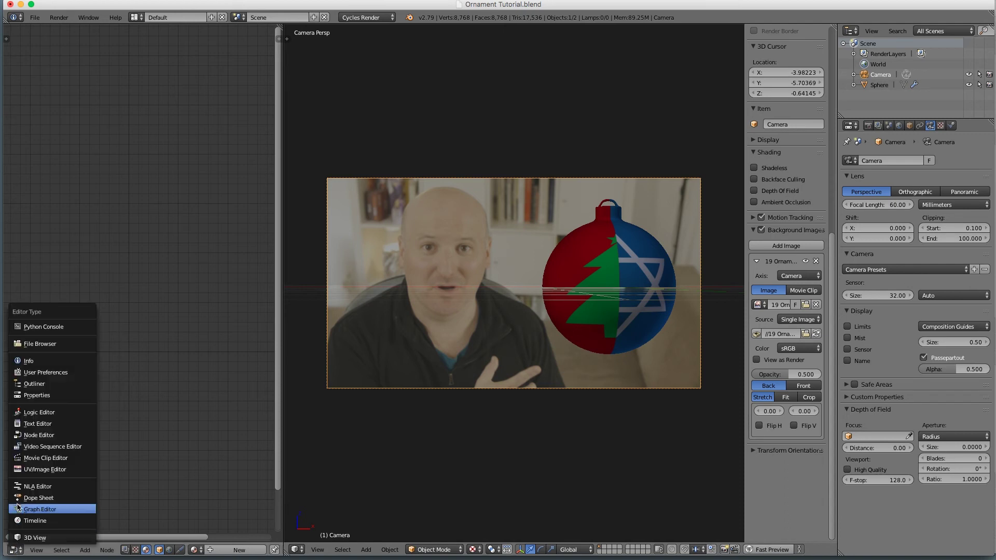
{"action": "left_click", "coordinate": [44, 537]}
{"action": "key", "text": "n"}
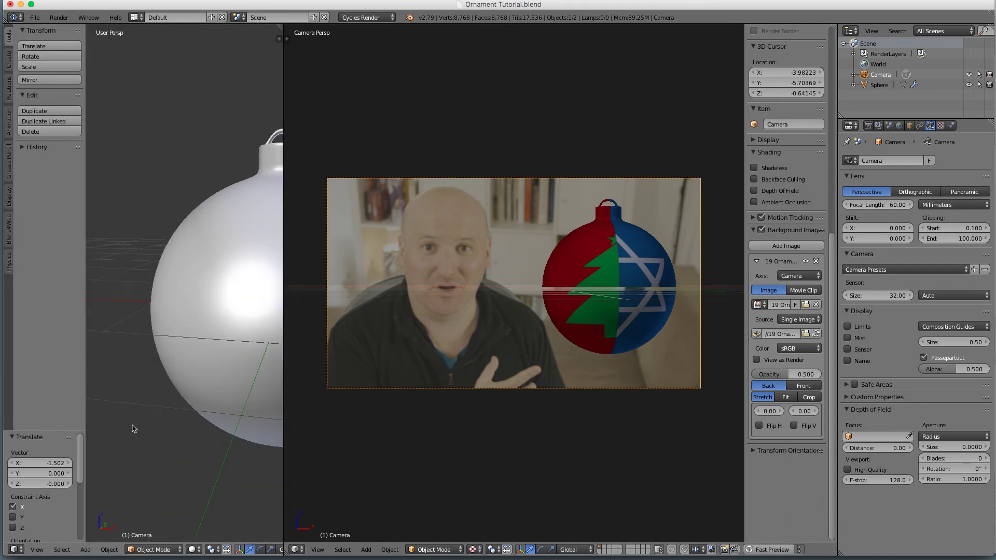
{"action": "key", "text": "t"}
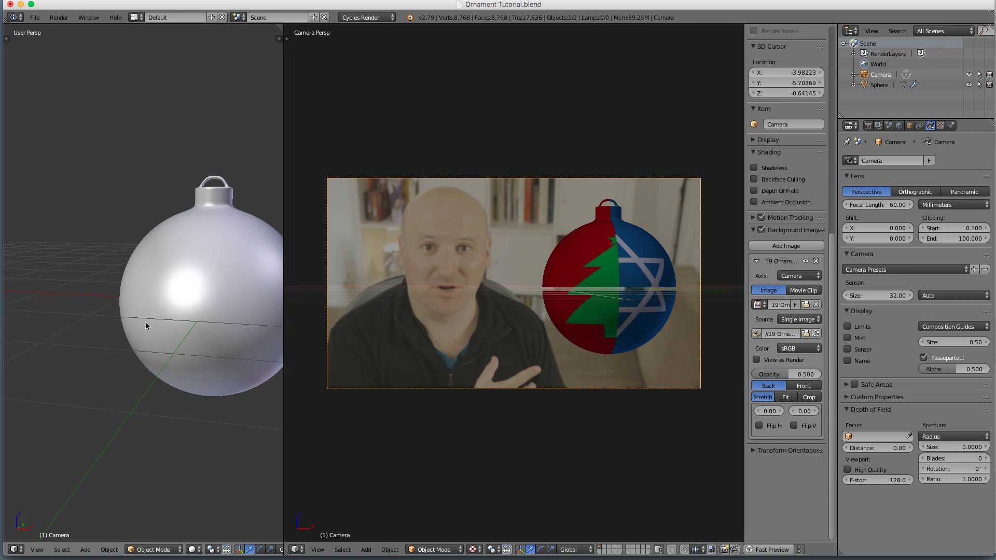
{"action": "scroll", "coordinate": [146, 325], "scroll_direction": "down", "scroll_amount": 10}
{"action": "middle_click_drag", "start_coordinate": [154, 371], "coordinate": [150, 383]}
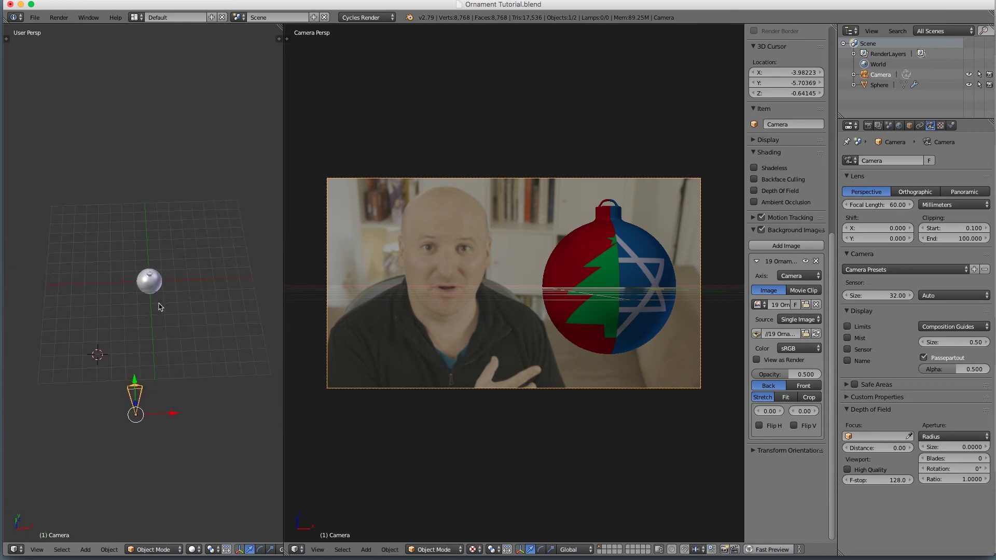
{"action": "scroll", "coordinate": [163, 313], "scroll_direction": "up", "scroll_amount": 2}
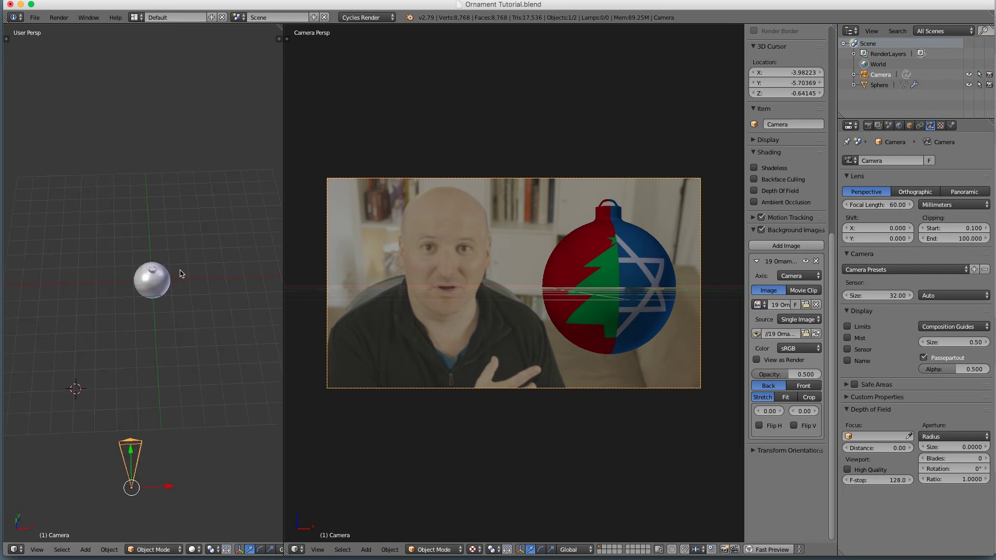
Reset the 3D cursor to the scene origin, widen the second 3D view, and set its pivot point to the 3D cursor
{"action": "key", "text": "shift+c"}
{"action": "key", "text": "alt+Home"}
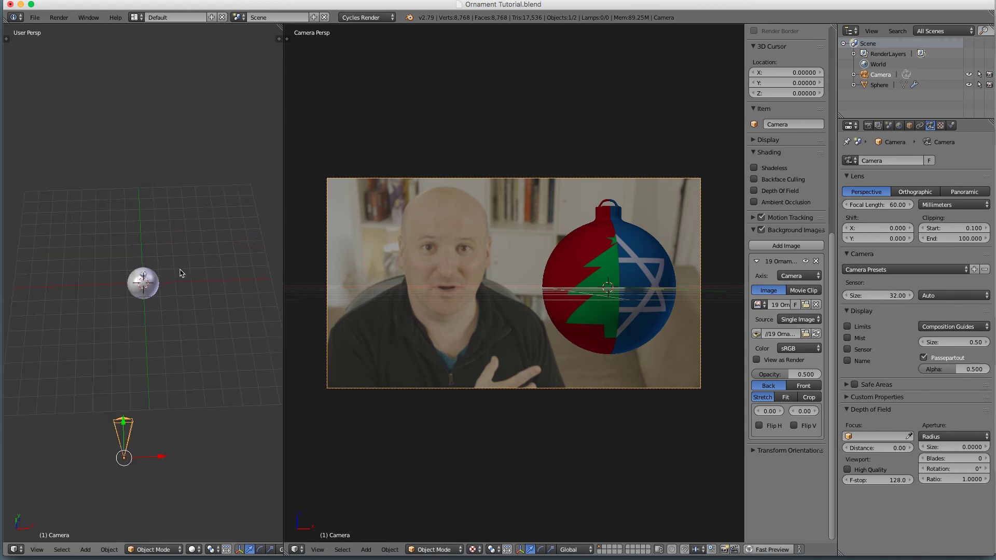
{"action": "mouse_move", "coordinate": [283, 290]}
{"action": "left_mouse_down"}
{"action": "mouse_move", "coordinate": [328, 291]}
{"action": "mouse_move", "coordinate": [300, 291]}
{"action": "left_mouse_up"}
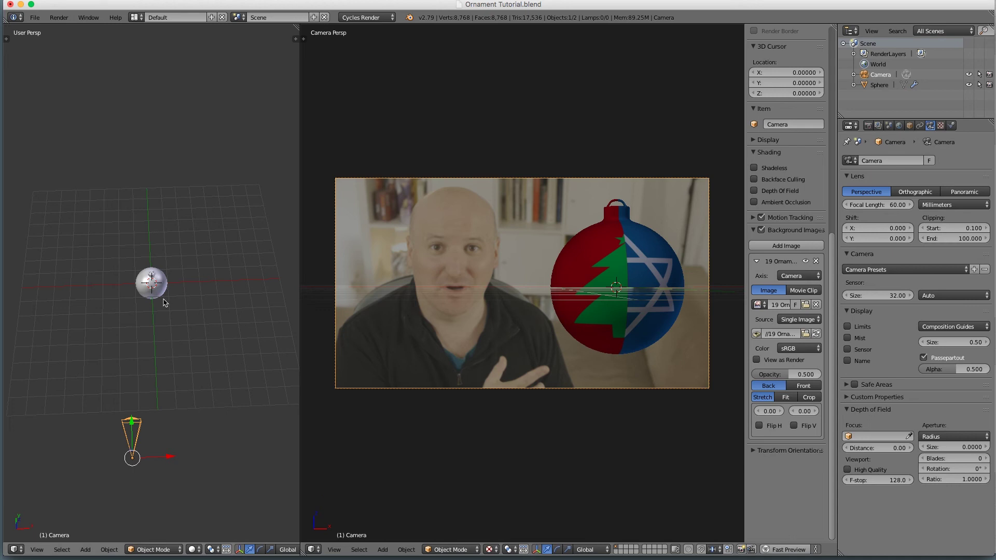
{"action": "left_click", "coordinate": [213, 549]}
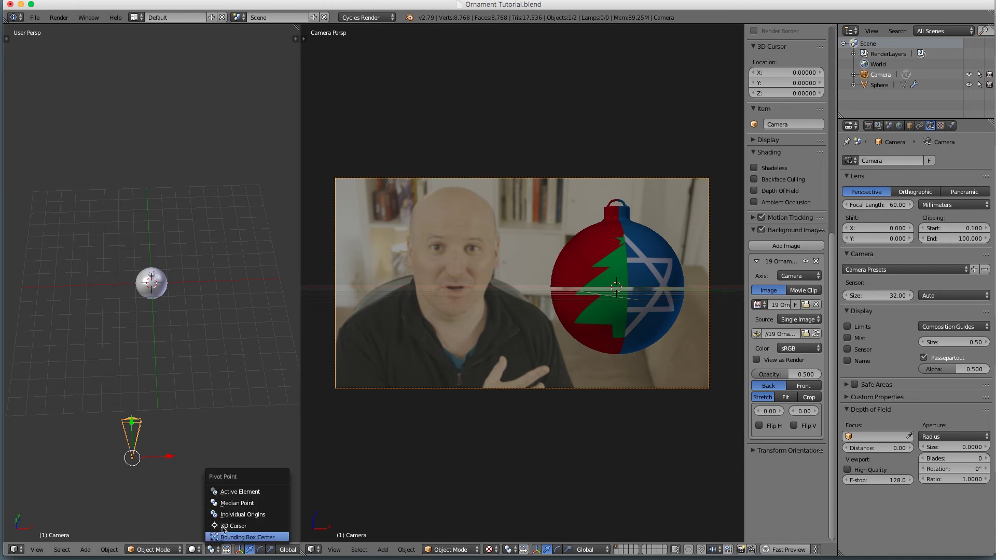
{"action": "left_click", "coordinate": [224, 529]}
Rotate the camera around the ornament about the global Z axis to center the seam between the tree and star artwork
{"action": "key", "text": "r"}
{"action": "key", "text": "z"}
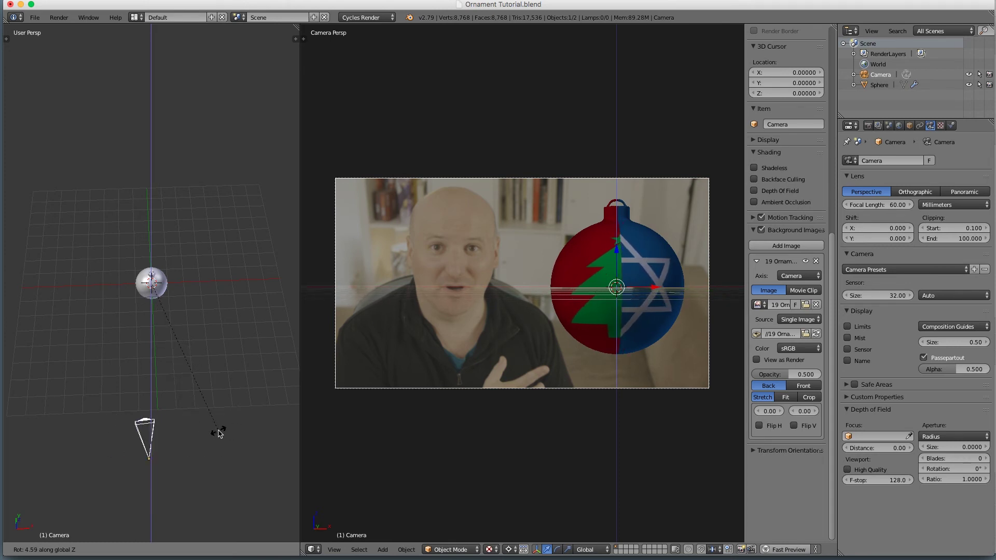
{"action": "left_click", "coordinate": [227, 432]}
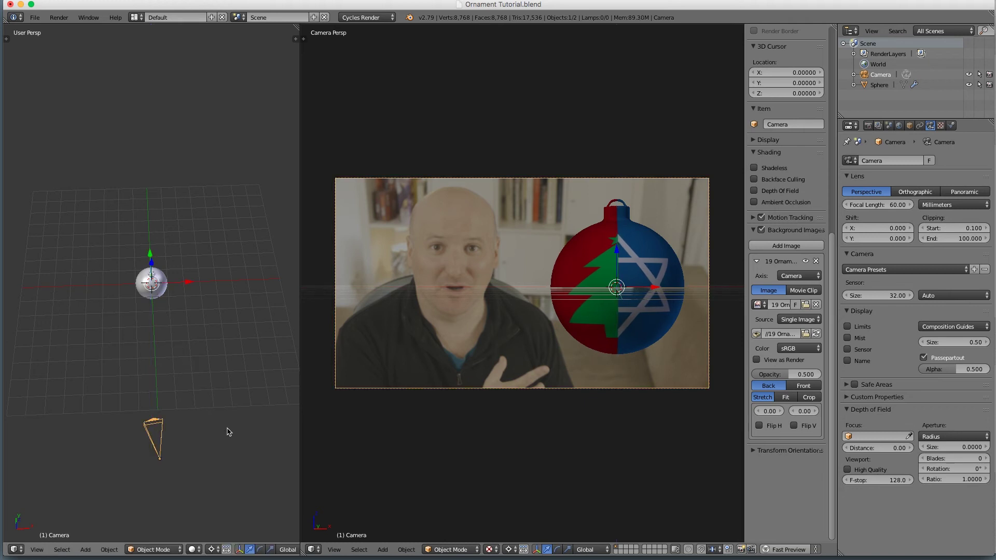
Rotate the camera about -5 degrees around its local X axis to look at the ornament from a different height
{"action": "key", "text": "r"}
{"action": "key", "text": "x"}
{"action": "key", "text": "x"}
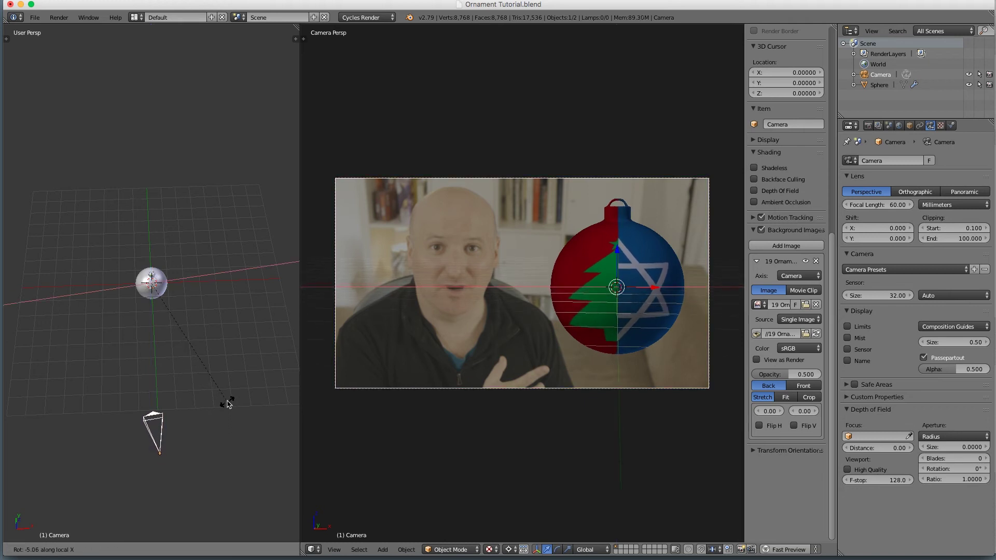
{"action": "left_click", "coordinate": [227, 405]}
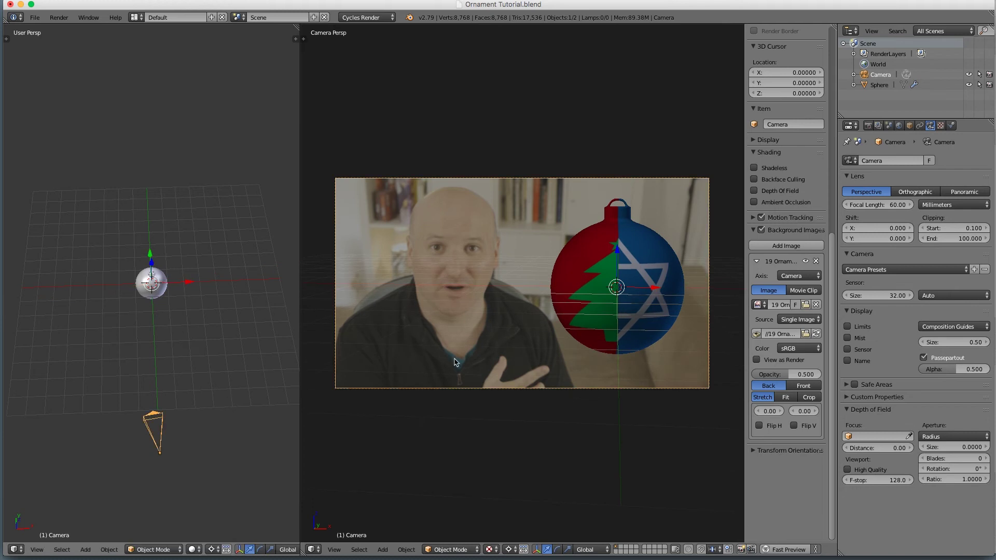
Turn on rendered shading in the camera view and rotate the camera about 5.9 degrees around its local X axis
{"action": "key", "text": "shift+z"}
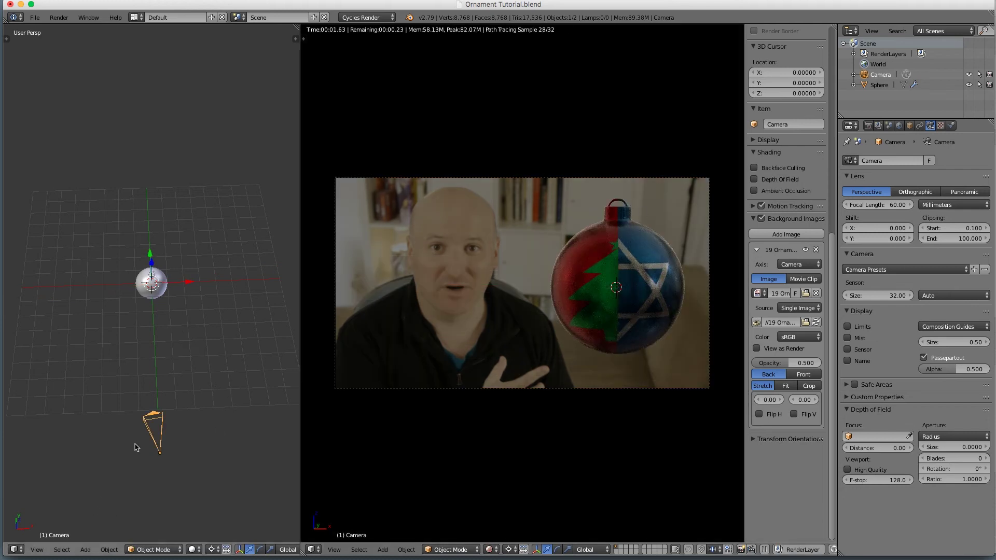
{"action": "key", "text": "r"}
{"action": "key", "text": "x"}
{"action": "key", "text": "x"}
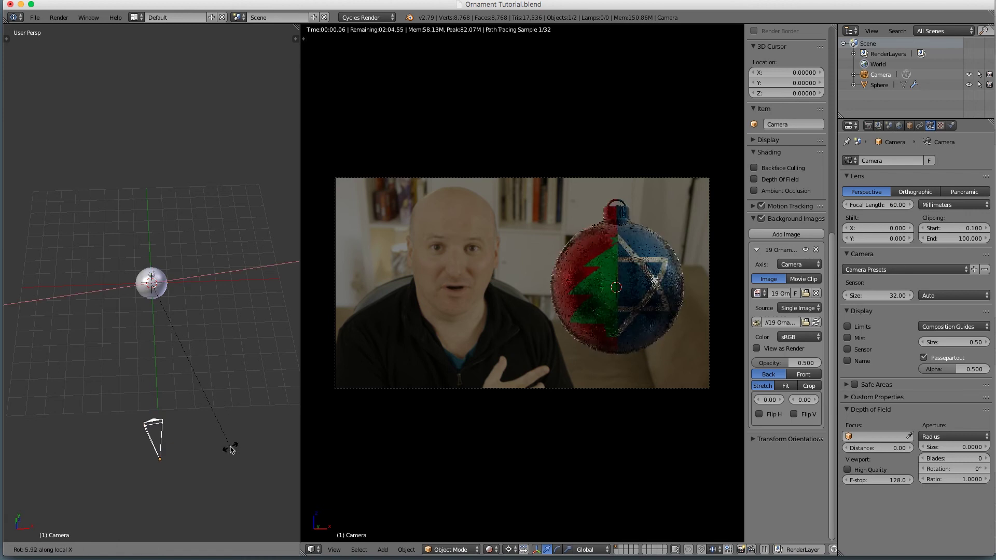
{"action": "left_click", "coordinate": [230, 446]}
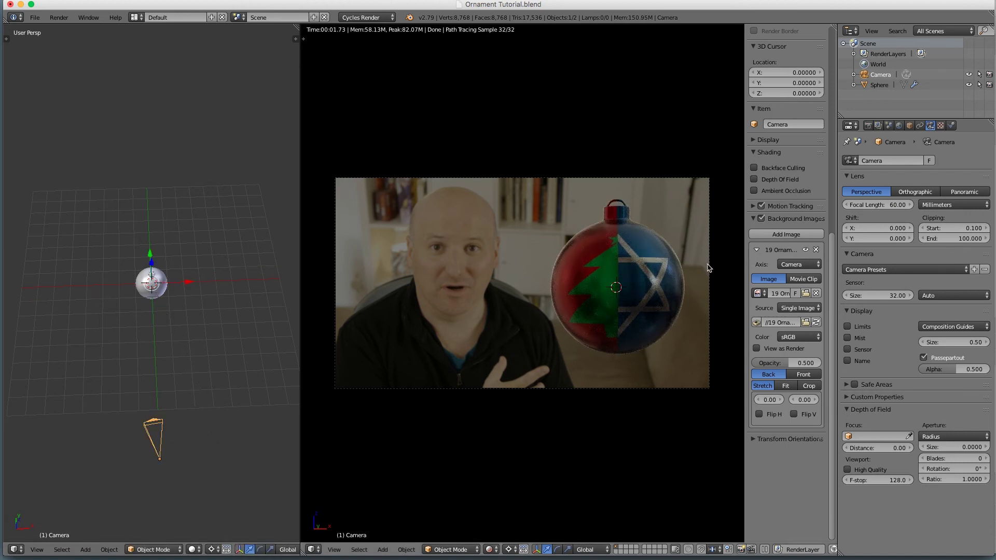
Move the camera about 0.12 units along its local Y axis to lower the ornament in the frame
{"action": "key", "text": "g"}
{"action": "key", "text": "y"}
{"action": "key", "text": "y"}
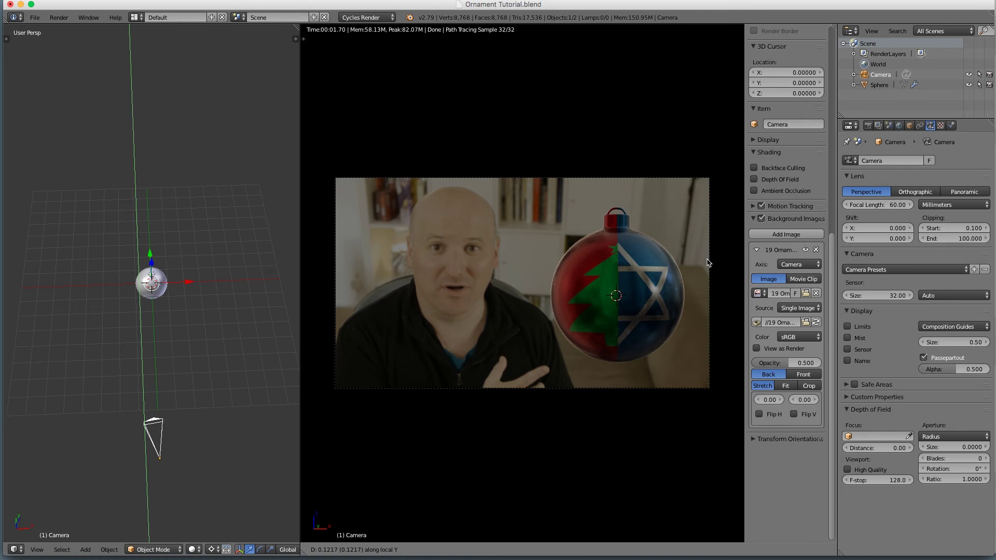
{"action": "left_click", "coordinate": [708, 263]}
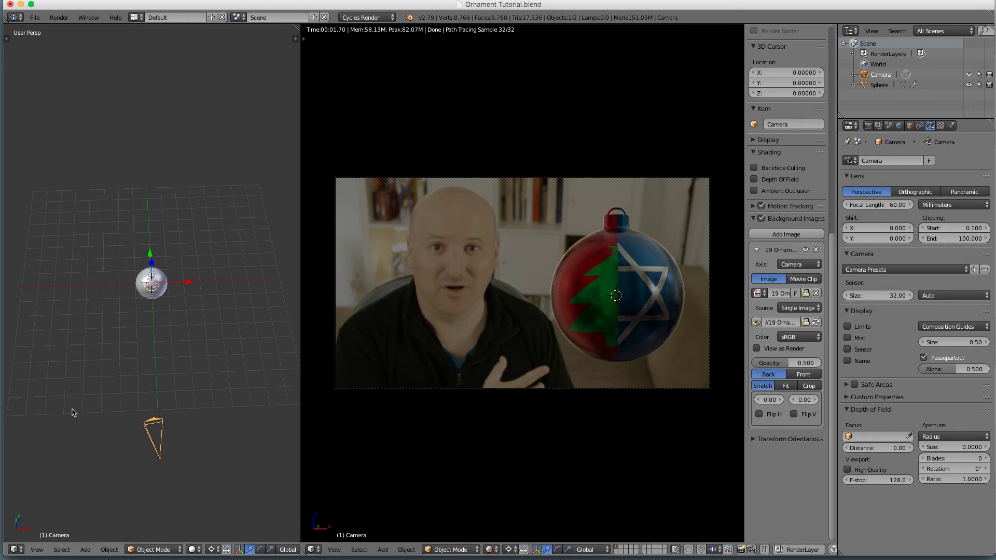
Set the background image's opacity to 1
{"action": "left_click", "coordinate": [790, 363]}
{"action": "type", "text": "1"}
{"action": "key", "text": "Return"}
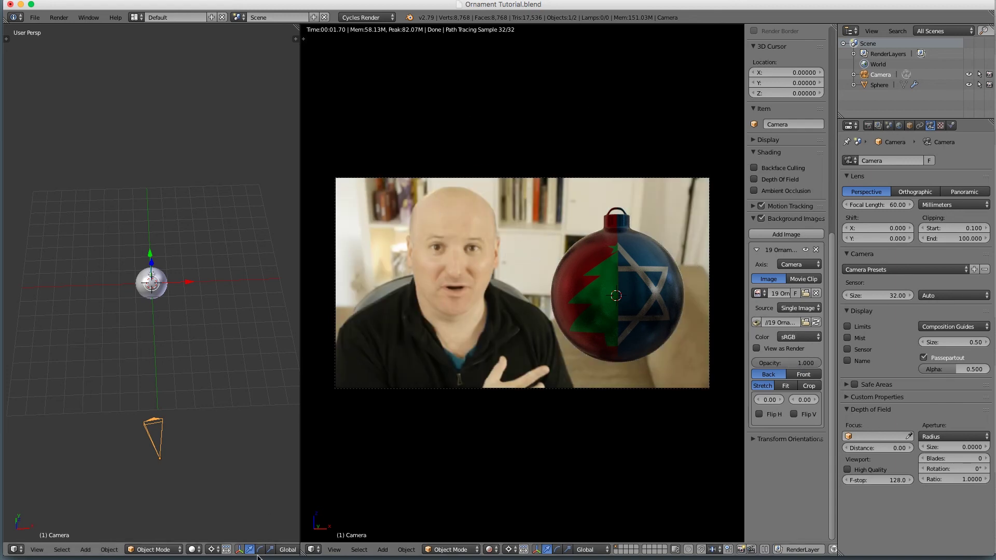
Show the world's shader nodes beside the camera view and set the Background node's strength to 6.6
{"action": "left_click", "coordinate": [16, 549]}
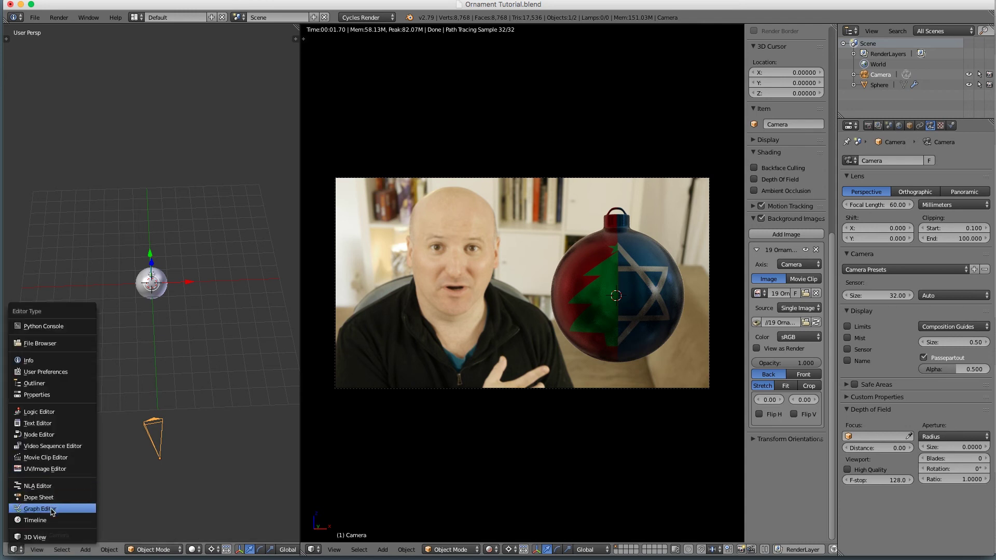
{"action": "left_click", "coordinate": [71, 435]}
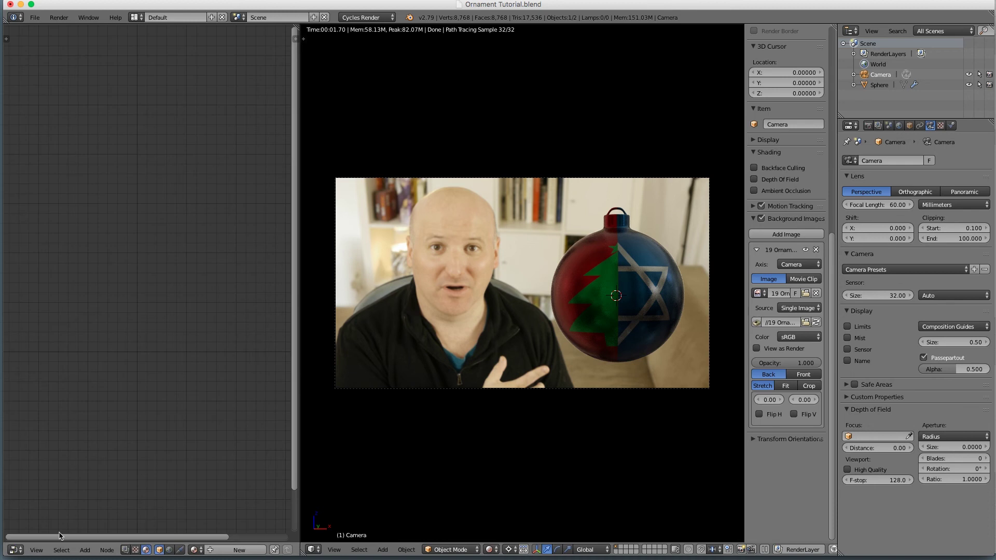
{"action": "left_click", "coordinate": [169, 550]}
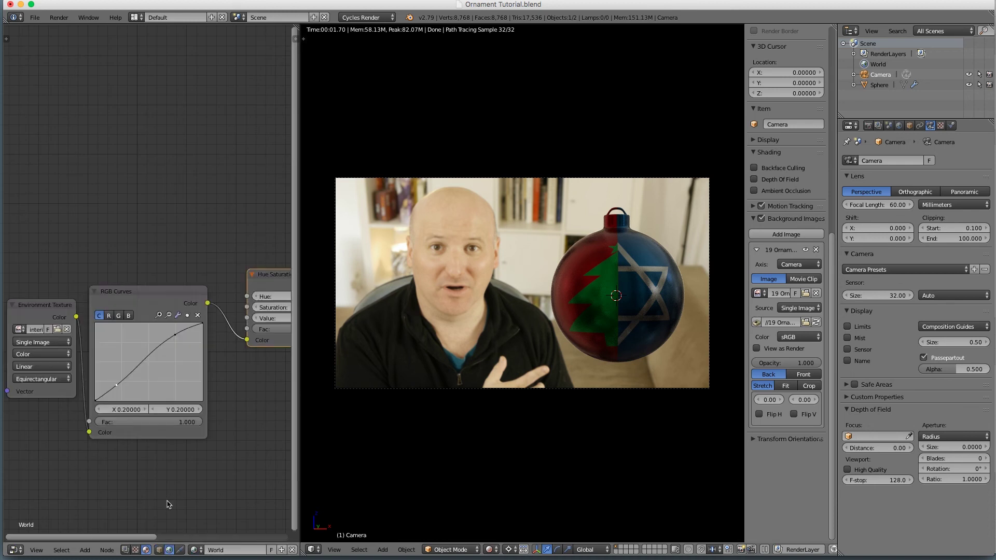
{"action": "scroll", "coordinate": [155, 417], "scroll_direction": "down", "scroll_amount": 3}
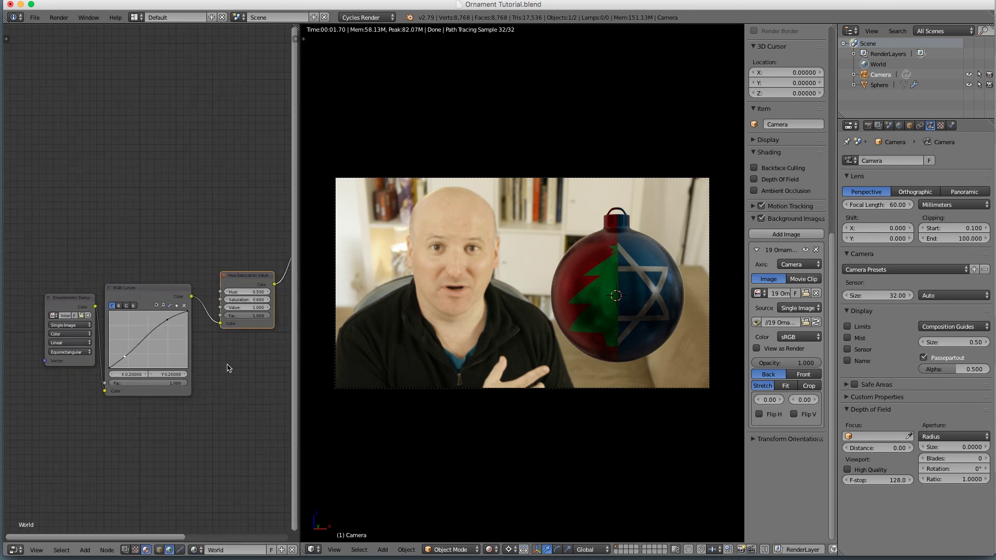
{"action": "middle_click_drag", "start_coordinate": [241, 371], "coordinate": [104, 384]}
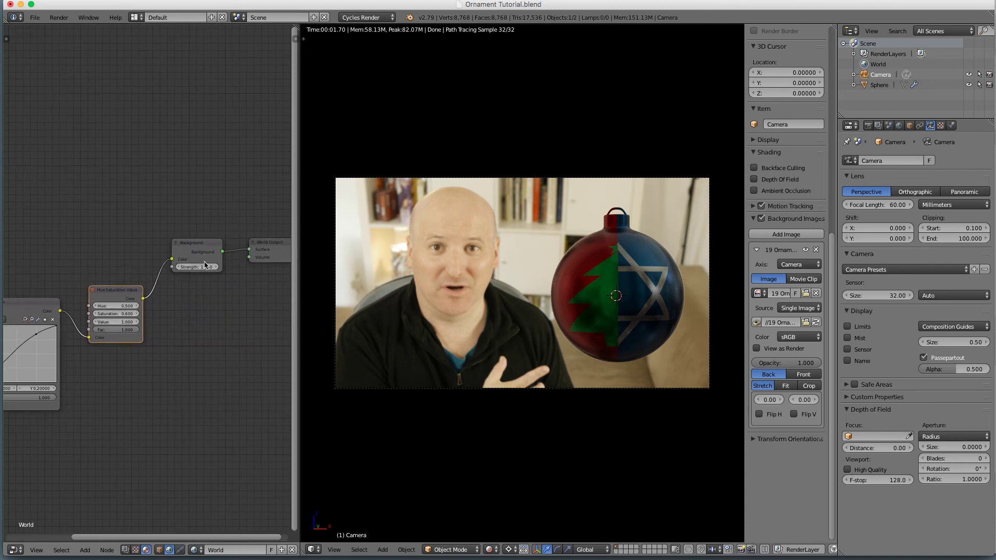
{"action": "left_click_drag", "start_coordinate": [197, 267], "coordinate": [226, 267]}
{"action": "scroll", "coordinate": [179, 336], "scroll_direction": "down", "scroll_amount": 2}
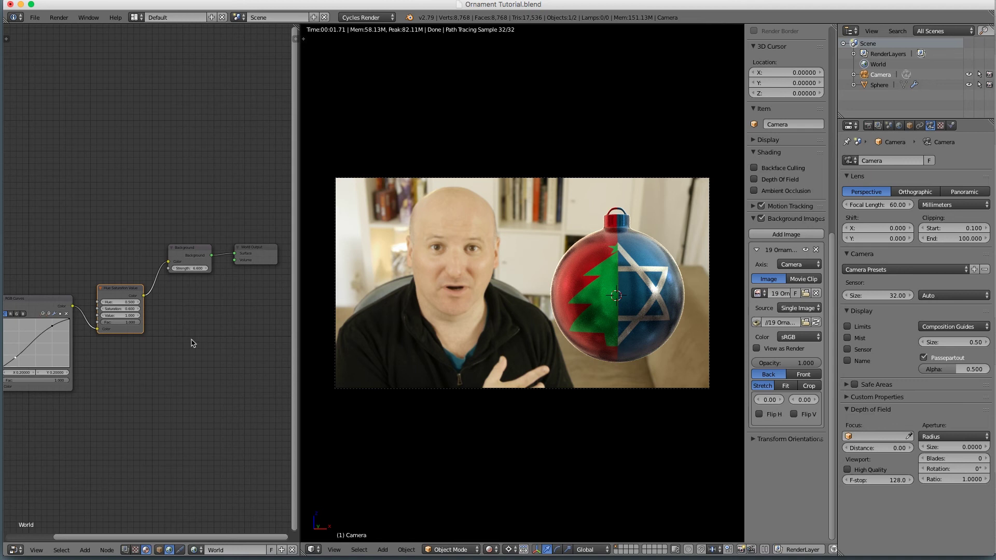
Add a Mapping node in front of the Environment Texture node in the world node tree
{"action": "scroll", "coordinate": [274, 320], "scroll_direction": "down", "scroll_amount": 2}
{"action": "middle_click_drag", "start_coordinate": [135, 313], "coordinate": [277, 288]}
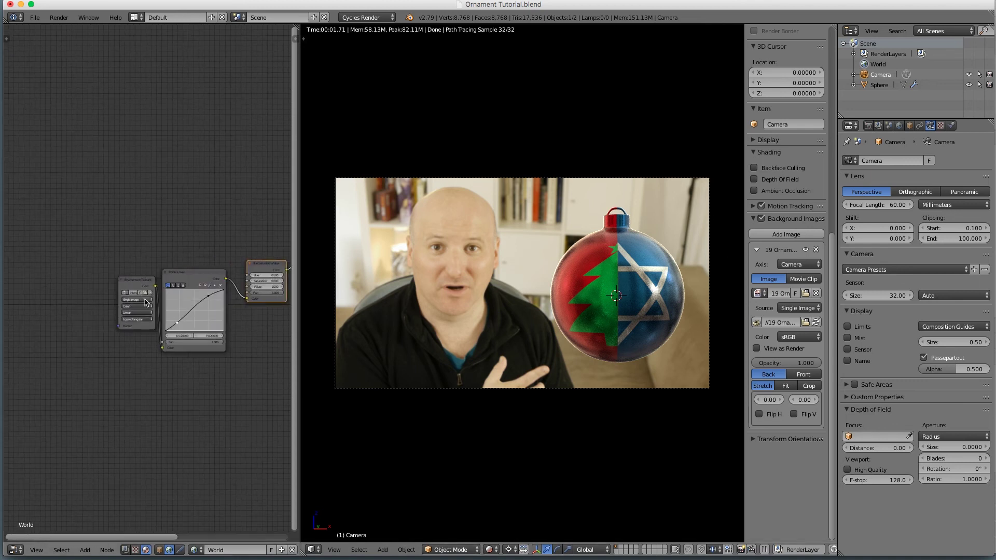
{"action": "scroll", "coordinate": [155, 300], "scroll_direction": "up", "scroll_amount": 4}
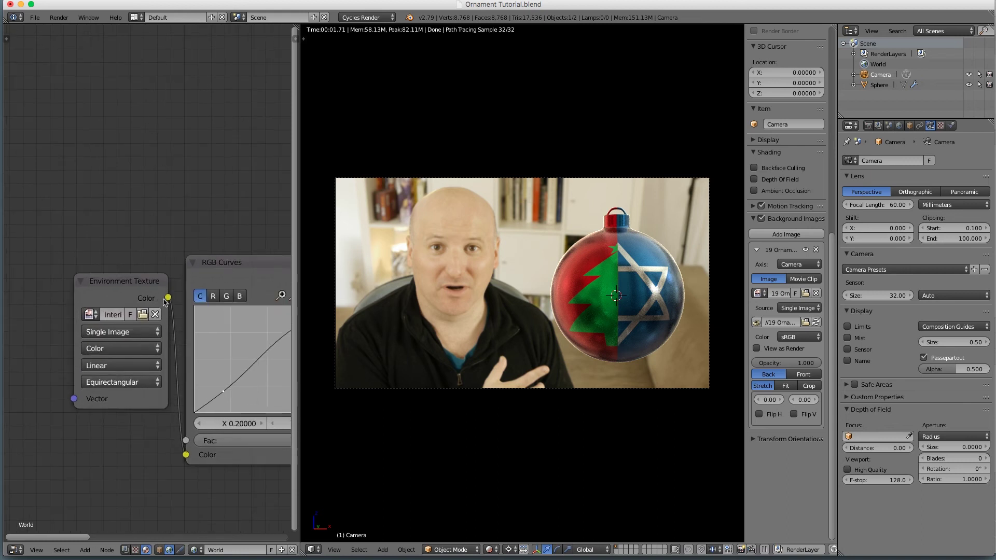
{"action": "key", "text": "shift+space"}
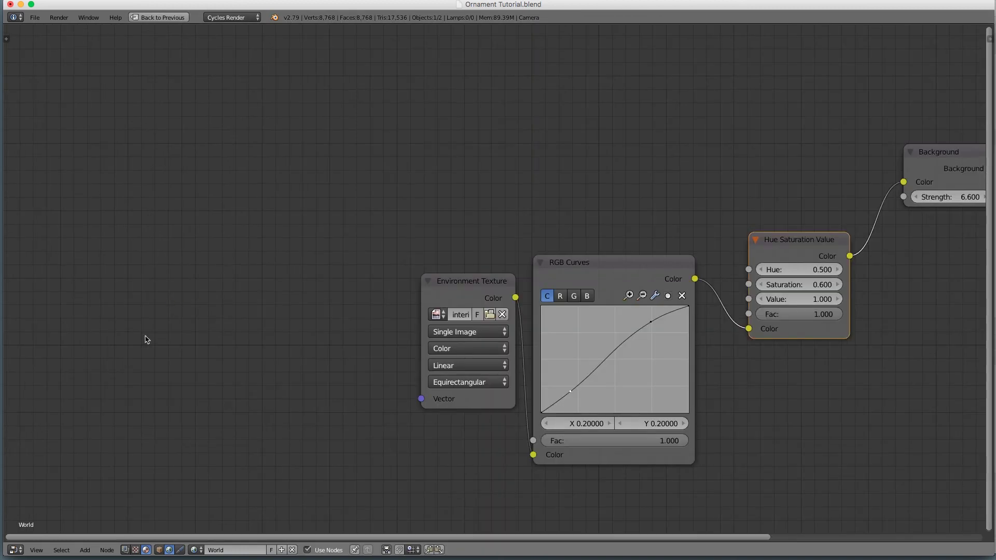
{"action": "key", "text": "shift+a"}
{"action": "mouse_move", "coordinate": [139, 354]}
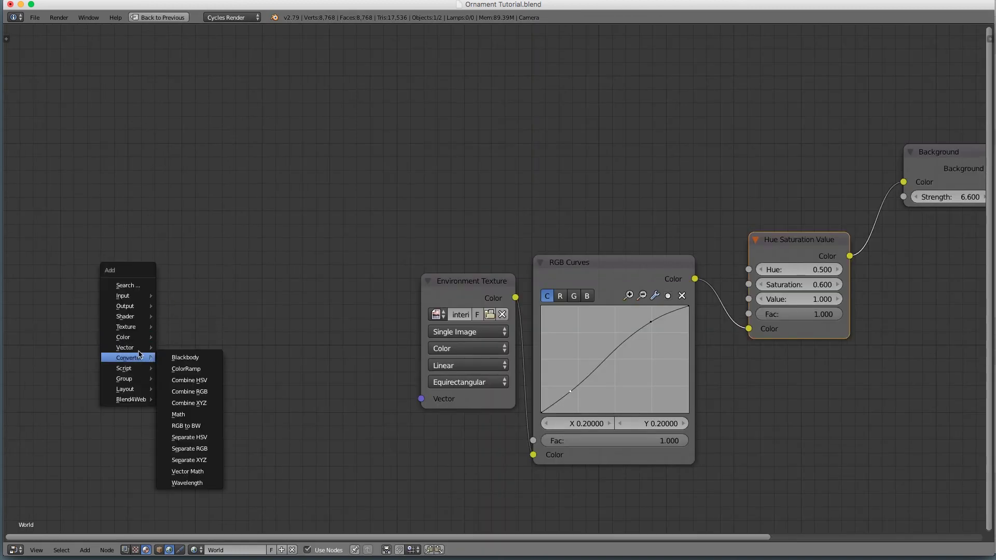
{"action": "left_click", "coordinate": [184, 361]}
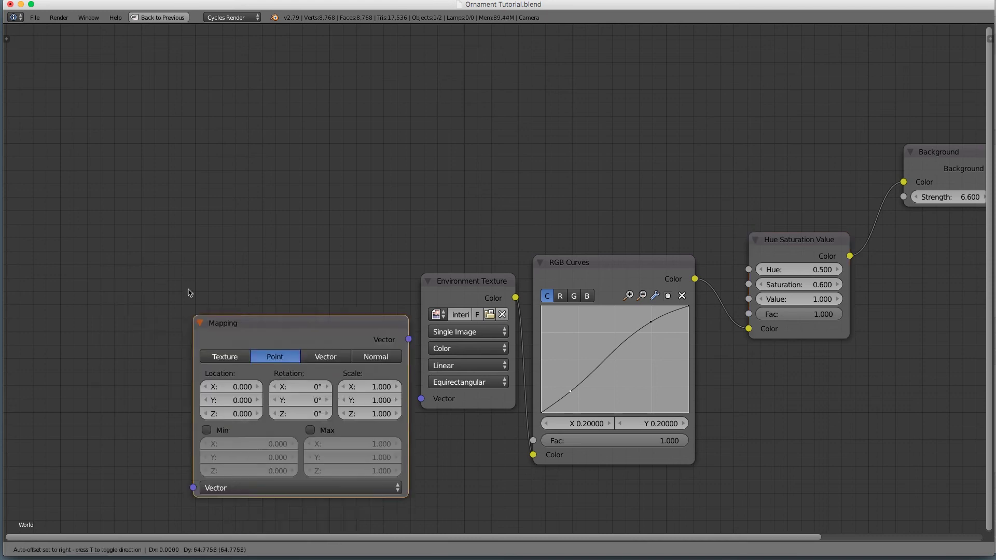
{"action": "left_click", "coordinate": [191, 250]}
Add a Texture Coordinate node in front of the Mapping node
{"action": "scroll", "coordinate": [110, 319], "scroll_direction": "down", "scroll_amount": 3}
{"action": "middle_click_drag", "start_coordinate": [125, 317], "coordinate": [184, 315]}
{"action": "key", "text": "shift+a"}
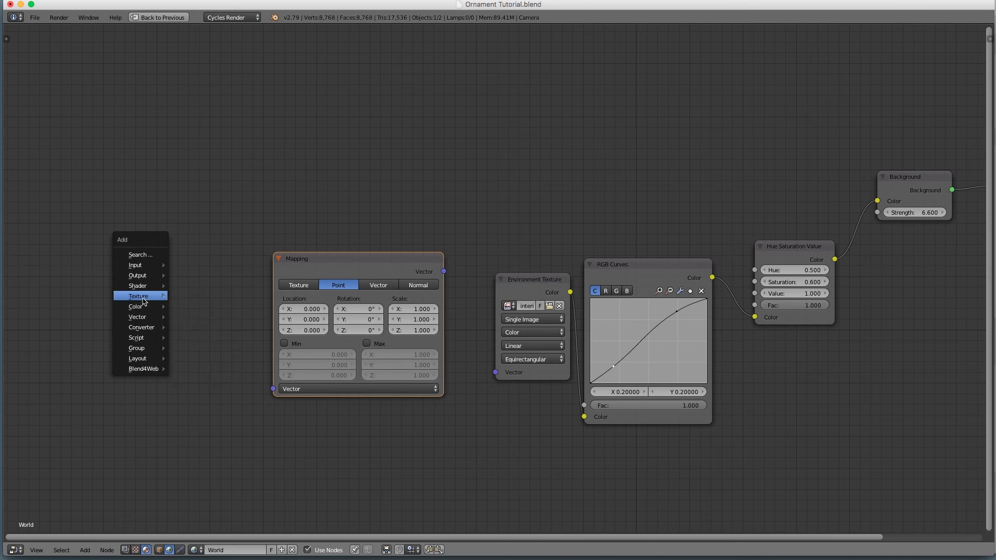
{"action": "mouse_move", "coordinate": [146, 265]}
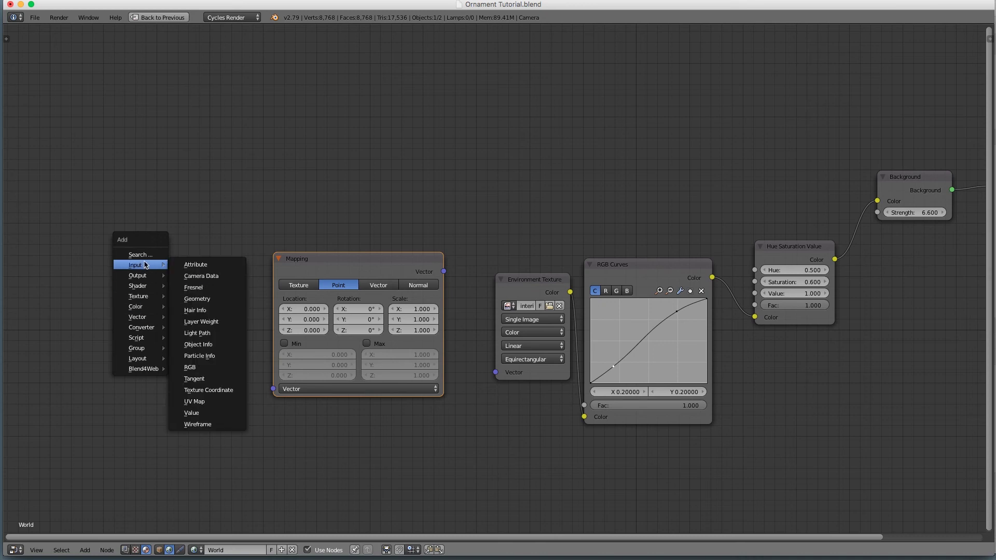
{"action": "left_click", "coordinate": [208, 390]}
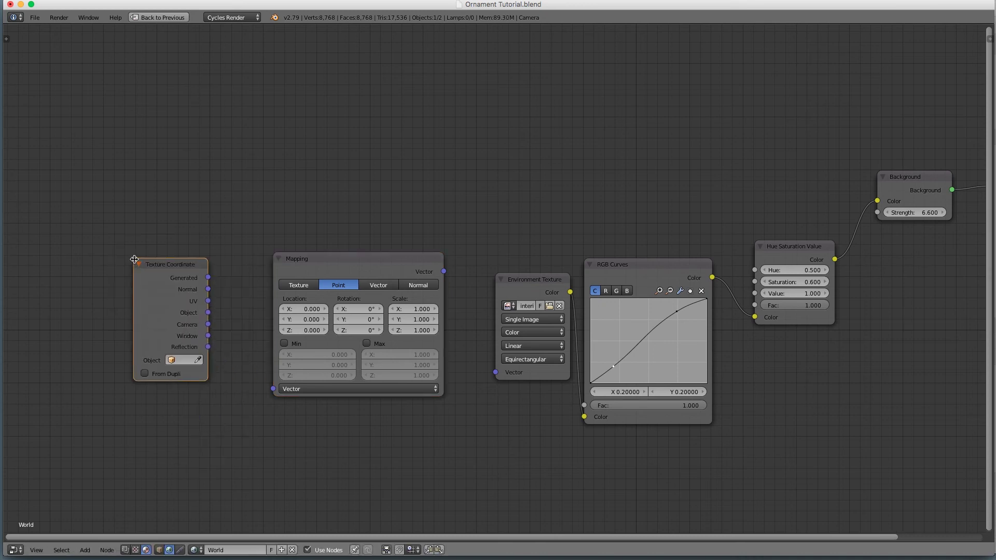
Connect the Generated coordinates to the Mapping node's Vector input and the Mapping output to the Environment Texture's Vector input
{"action": "left_click_drag", "start_coordinate": [210, 280], "coordinate": [440, 270]}
{"action": "left_click_drag", "start_coordinate": [208, 278], "coordinate": [273, 388]}
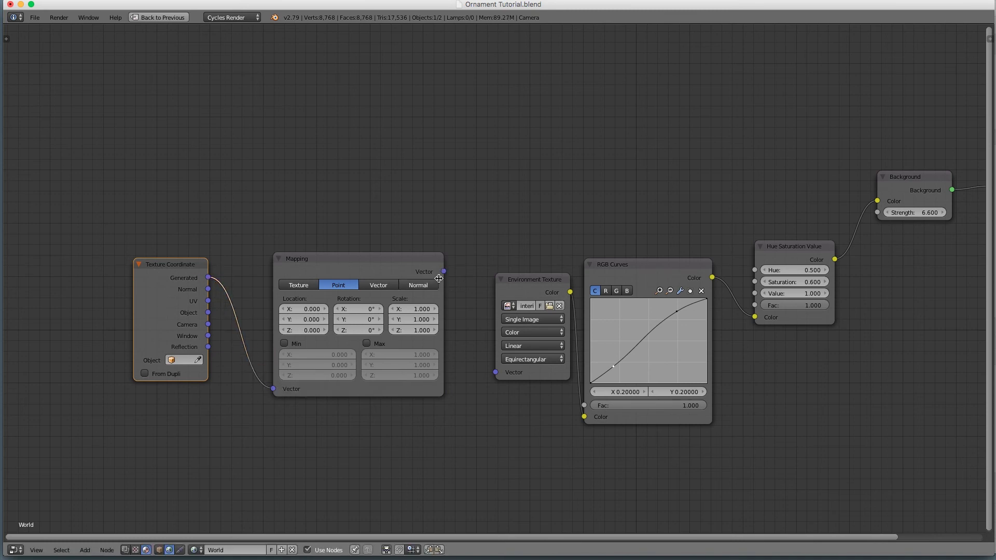
{"action": "left_click_drag", "start_coordinate": [444, 270], "coordinate": [495, 372]}
{"action": "key", "text": "ctrl+Up"}
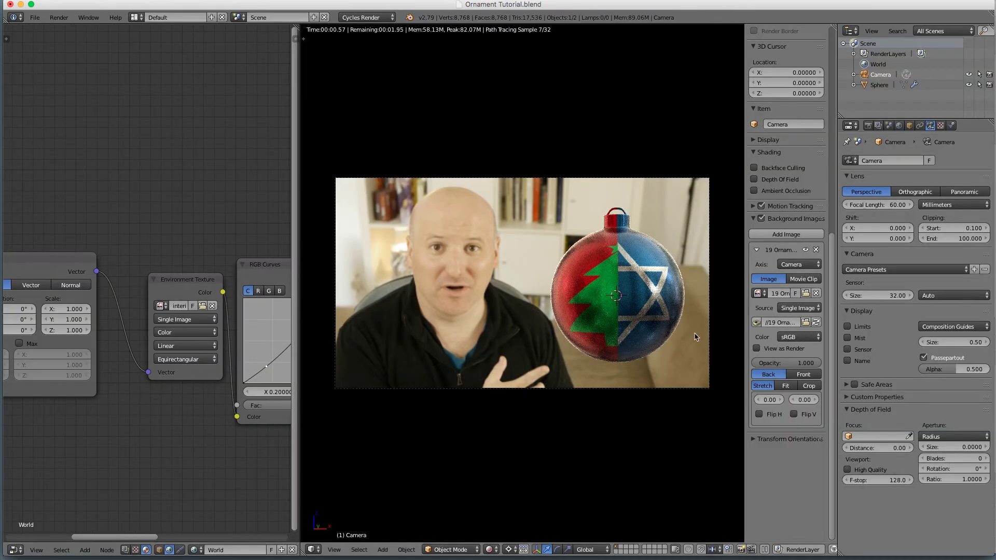
Turn the environment lighting on the ornament by setting the Mapping node's Z rotation to about 88.9°
{"action": "middle_click_drag", "start_coordinate": [676, 339], "coordinate": [648, 333], "text": "shift"}
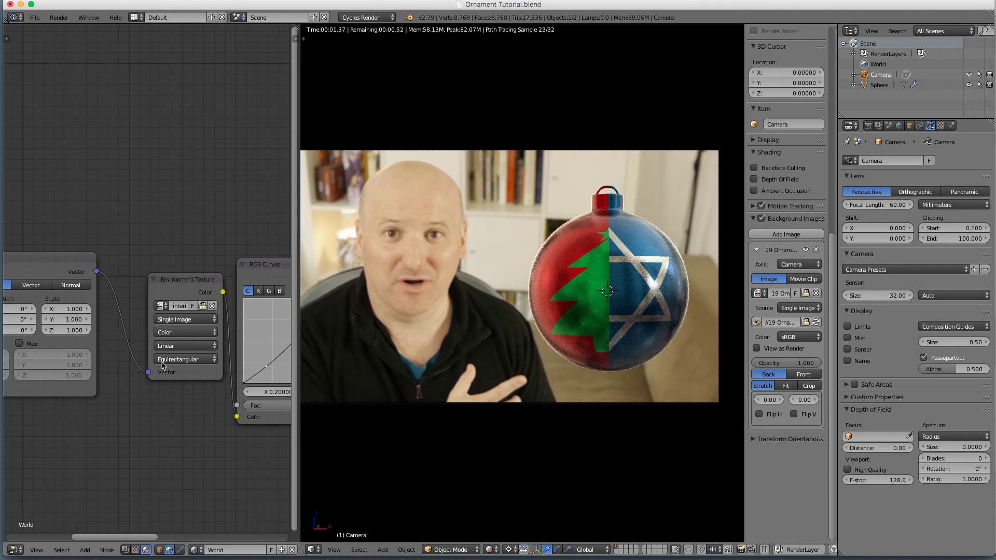
{"action": "middle_click_drag", "start_coordinate": [71, 330], "coordinate": [224, 334]}
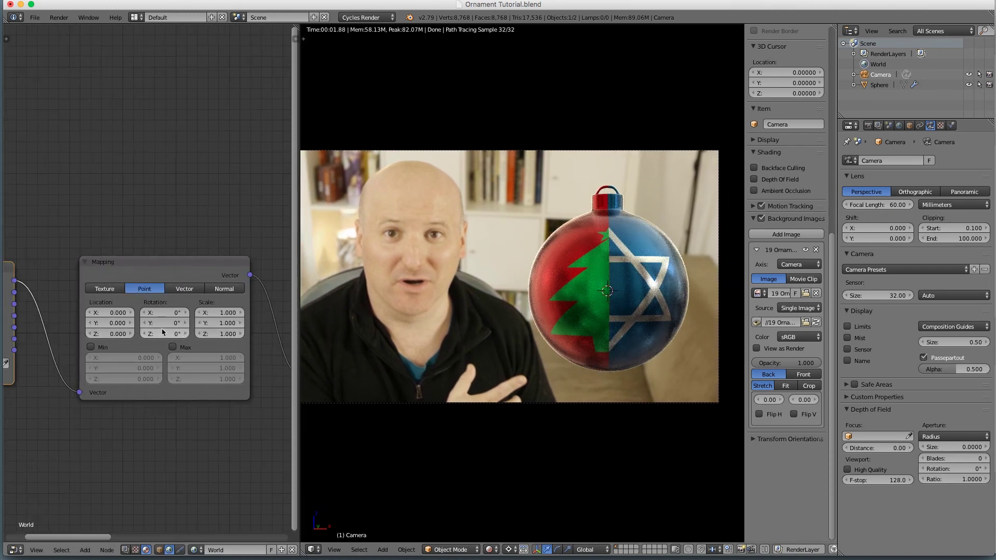
{"action": "left_click_drag", "start_coordinate": [160, 336], "coordinate": [278, 334]}
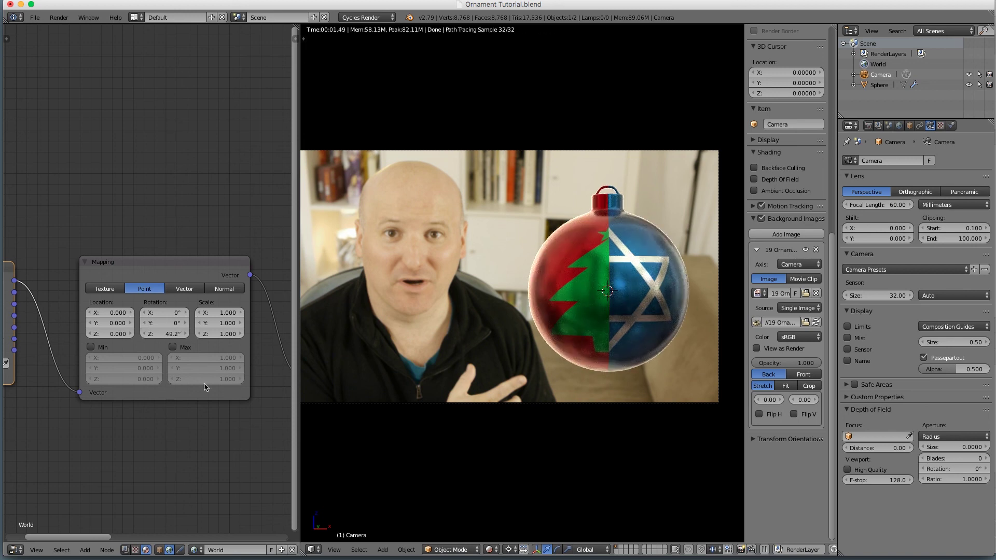
{"action": "scroll", "coordinate": [205, 385], "scroll_direction": "down", "scroll_amount": 1}
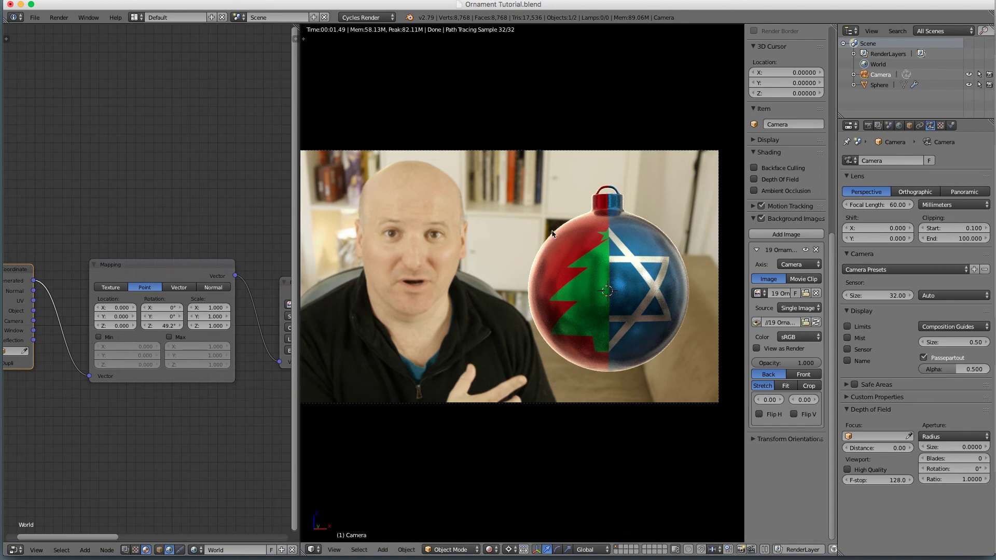
{"action": "scroll", "coordinate": [248, 352], "scroll_direction": "down", "scroll_amount": 1}
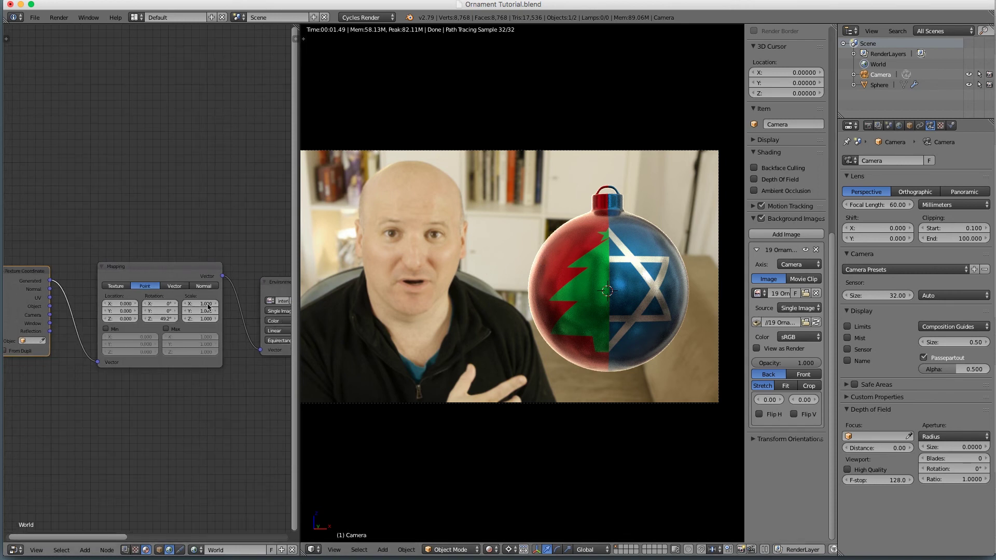
{"action": "mouse_move", "coordinate": [171, 318]}
{"action": "left_mouse_down"}
{"action": "mouse_move", "coordinate": [150, 319]}
{"action": "mouse_move", "coordinate": [170, 318]}
{"action": "left_mouse_up"}
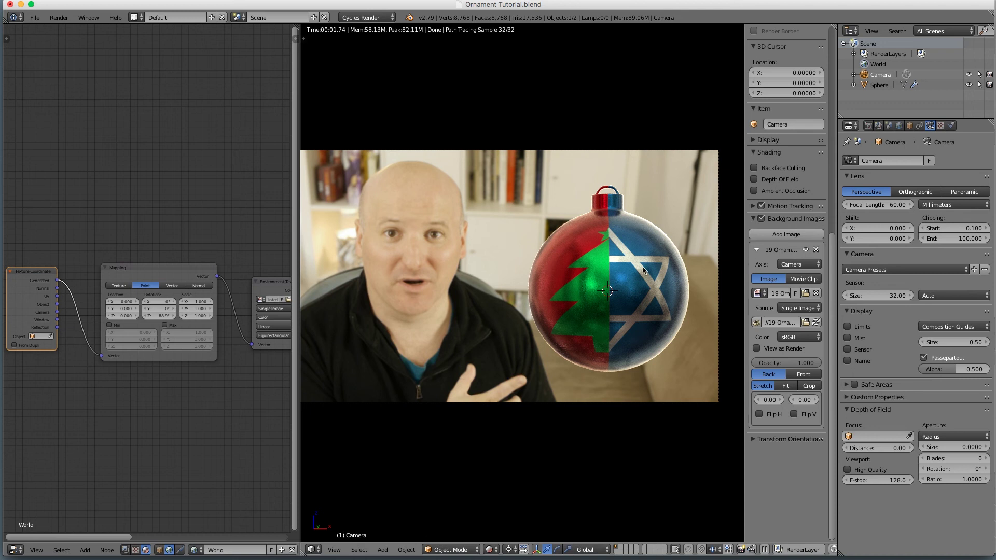
Return the node area to a 3D view and rotate the camera about -10.3 degrees around its local X axis
{"action": "left_click", "coordinate": [16, 549]}
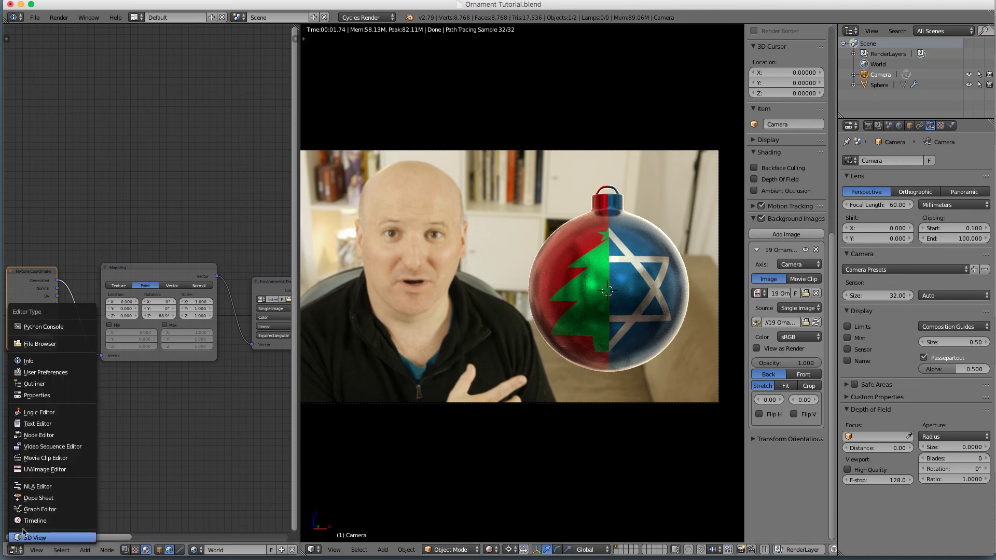
{"action": "left_click", "coordinate": [25, 538]}
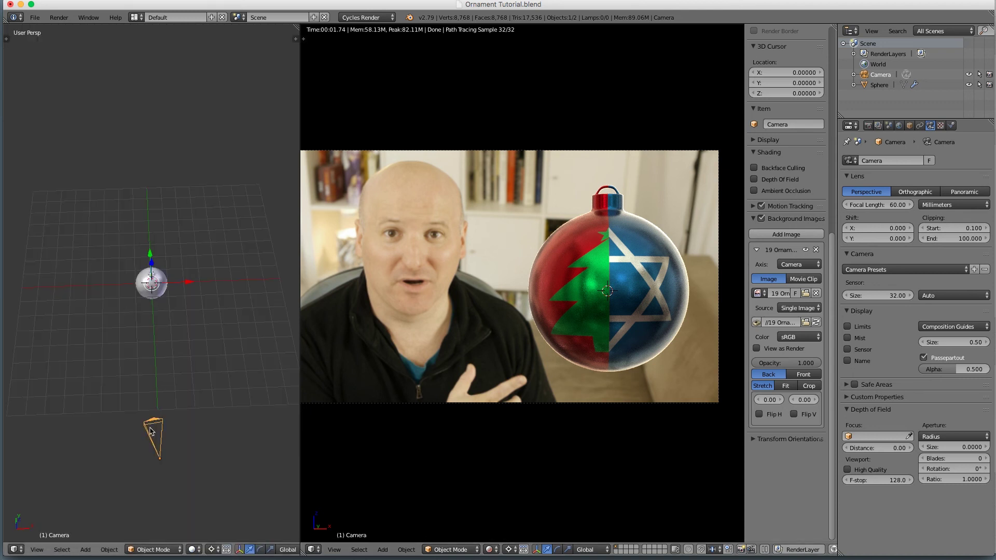
{"action": "key", "text": "r"}
{"action": "key", "text": "x"}
{"action": "key", "text": "x"}
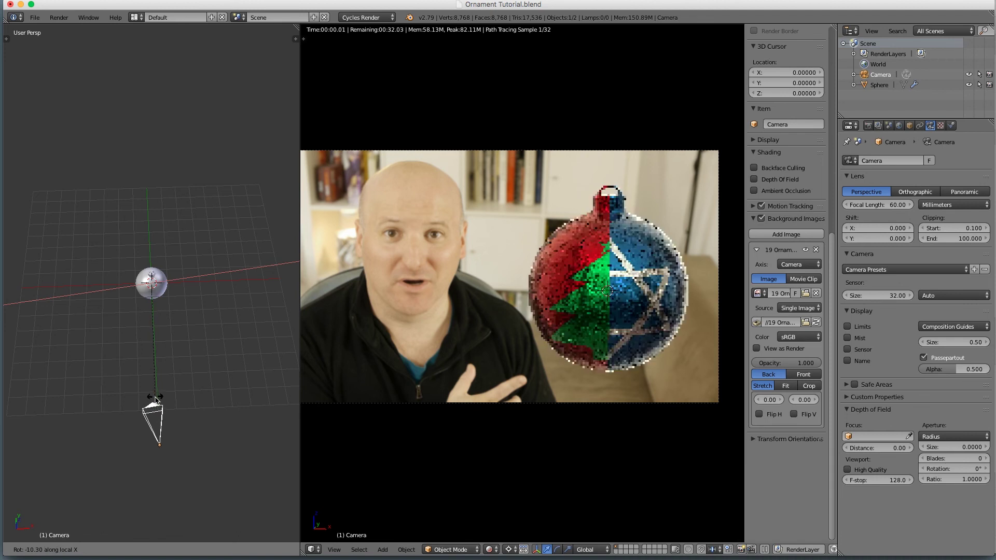
{"action": "left_click", "coordinate": [155, 397]}
{"action": "scroll", "coordinate": [503, 404], "scroll_direction": "down", "scroll_amount": 1}
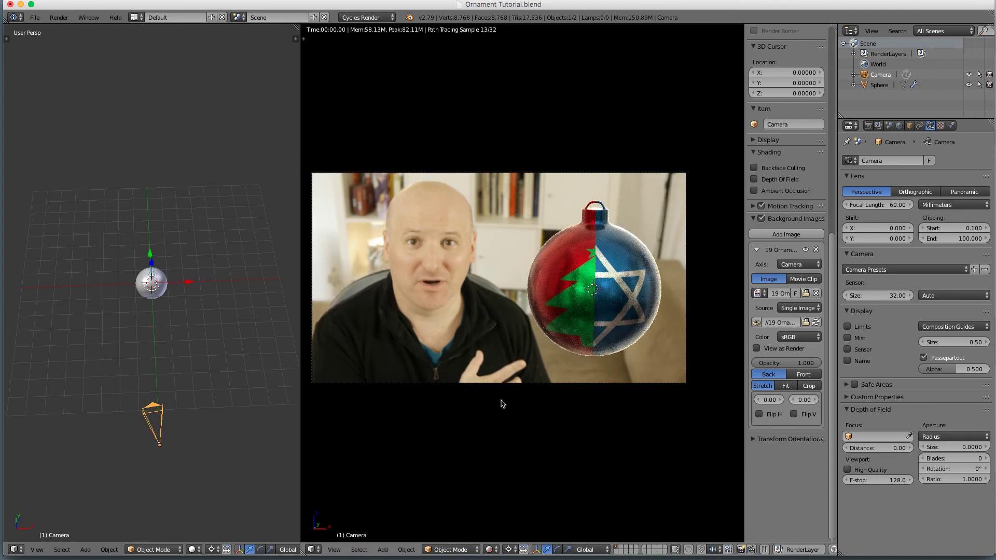
{"action": "middle_click_drag", "start_coordinate": [502, 404], "coordinate": [564, 397], "text": "shift"}
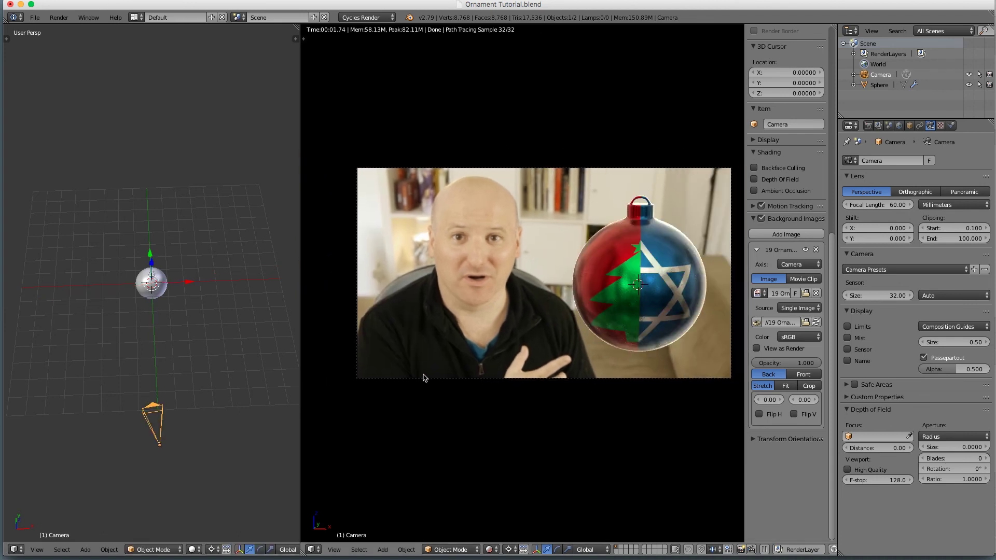
Shift the ornament's selected UVs down about 68 pixels over the artwork image, and bring back the 3D view in place of the UV editor
{"action": "left_click", "coordinate": [15, 549]}
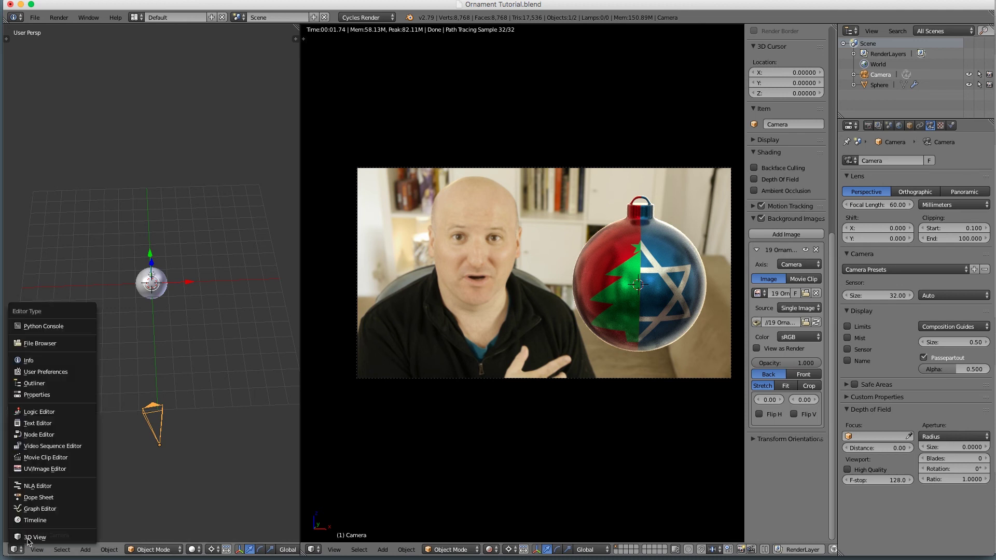
{"action": "left_click", "coordinate": [37, 468]}
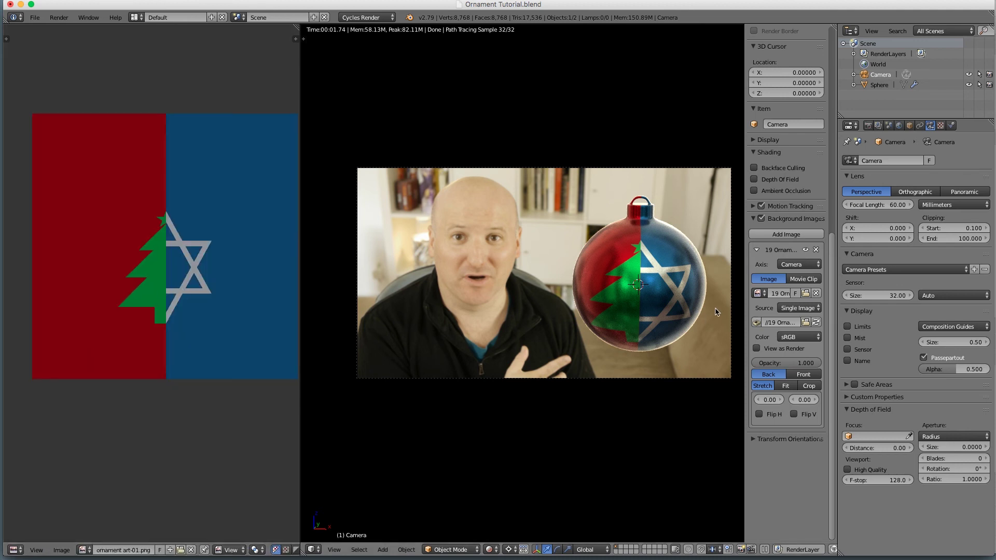
{"action": "right_click", "coordinate": [656, 298]}
{"action": "key", "text": "Tab"}
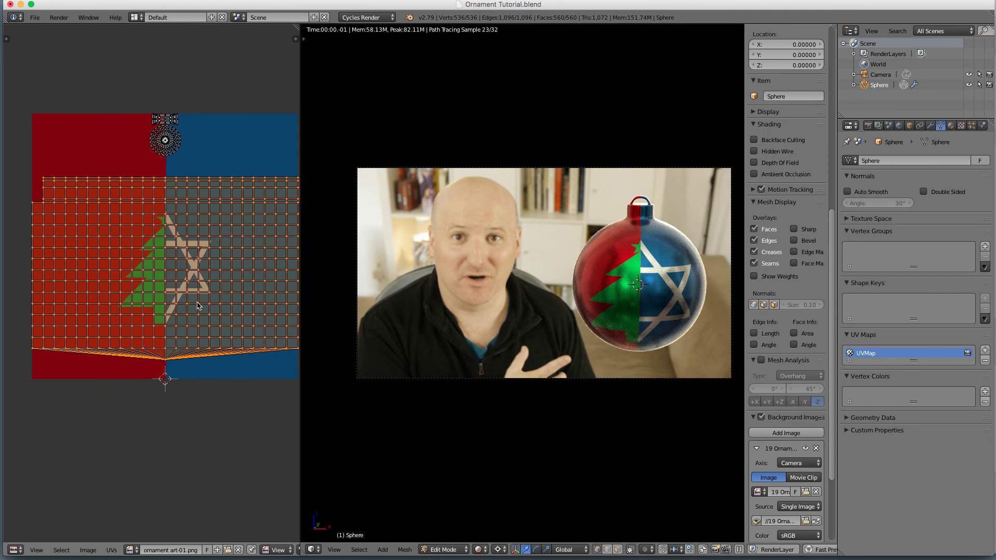
{"action": "key", "text": "g"}
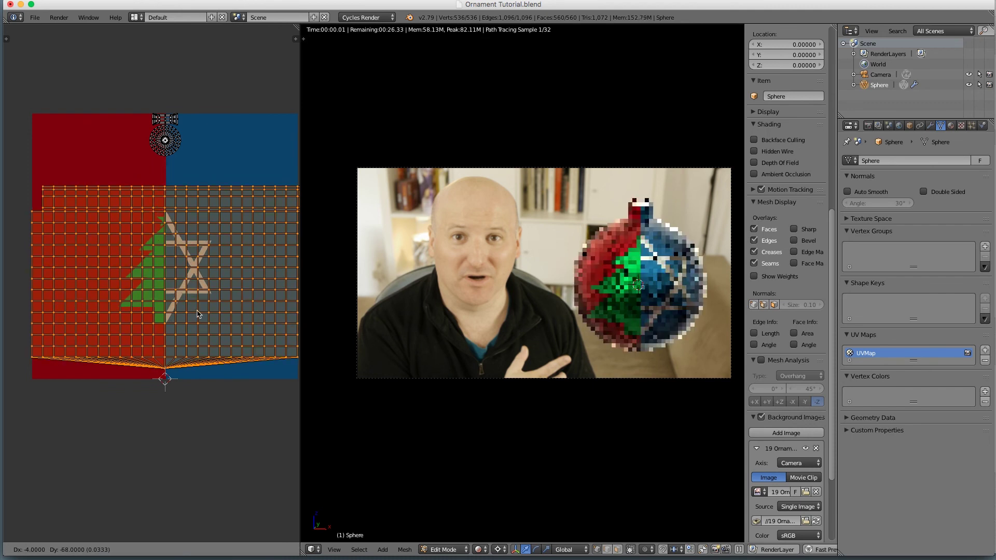
{"action": "left_click", "coordinate": [197, 314]}
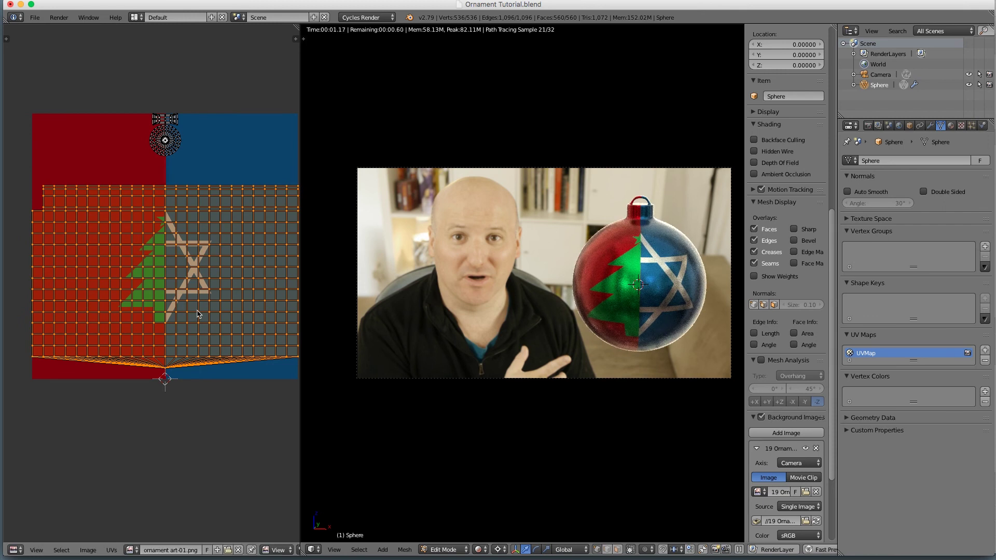
{"action": "key", "text": "Tab"}
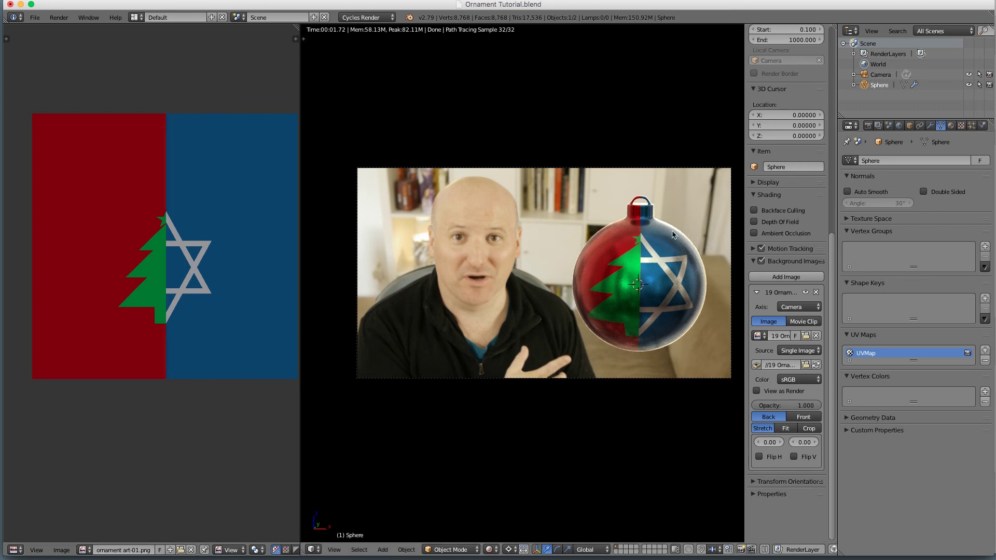
{"action": "left_click", "coordinate": [14, 550]}
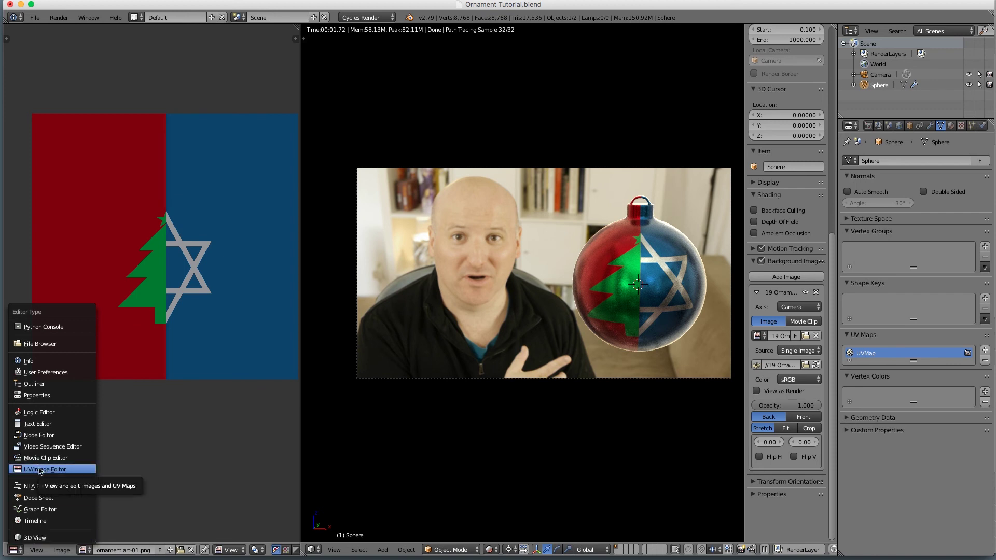
{"action": "left_click", "coordinate": [44, 537]}
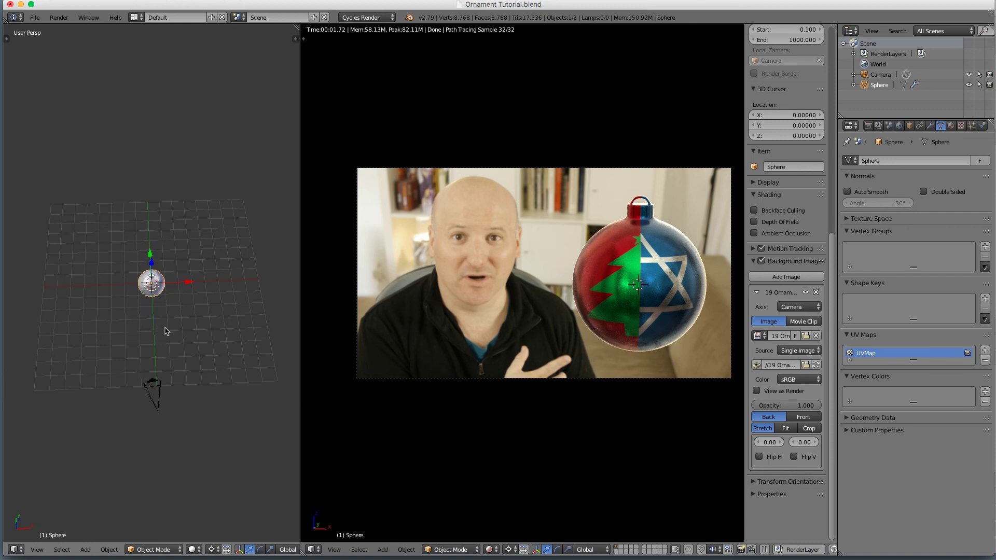
Add a mesh plane and move it along the X axis to sit beside the ornament
{"action": "key", "text": "shift+a"}
{"action": "mouse_move", "coordinate": [167, 319]}
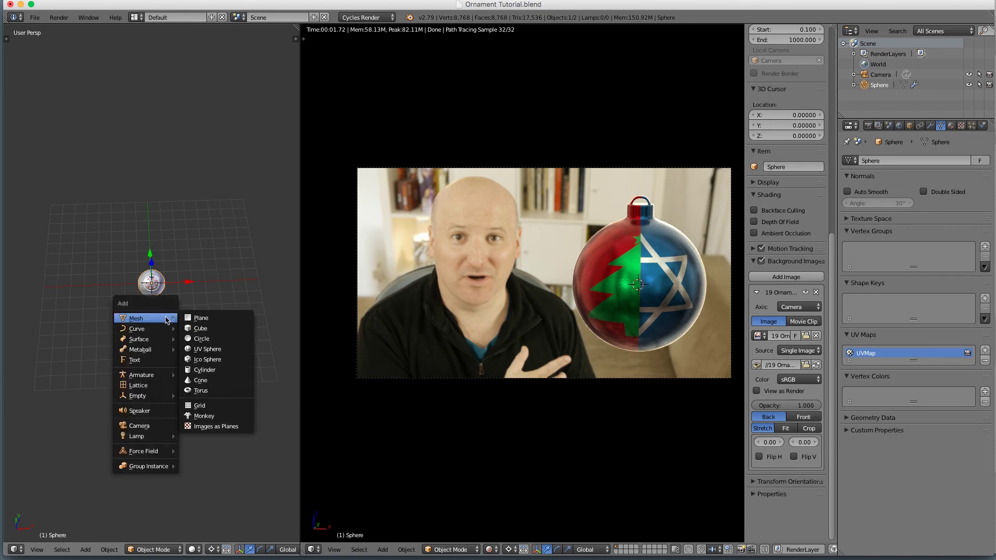
{"action": "left_click", "coordinate": [210, 317]}
{"action": "left_click_drag", "start_coordinate": [170, 283], "coordinate": [211, 282]}
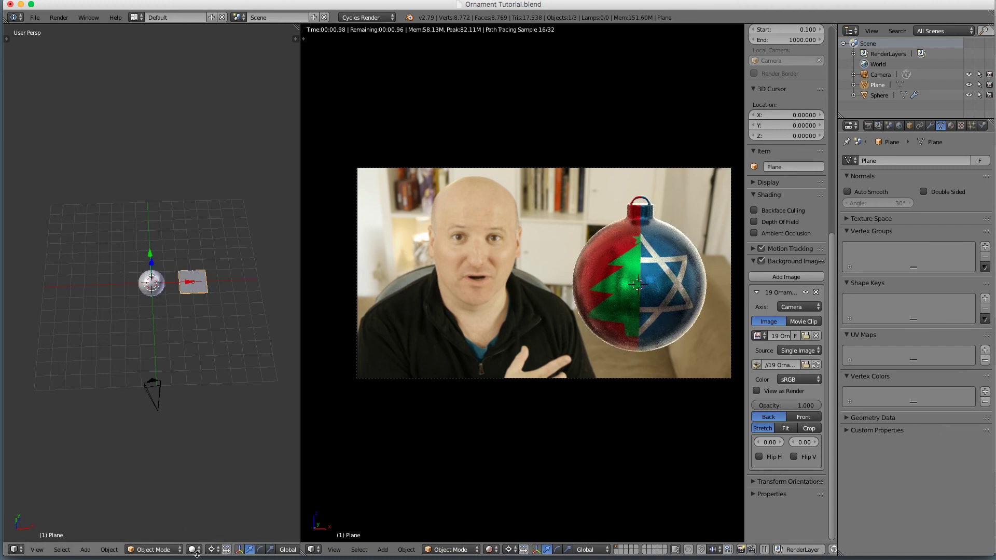
Set the pivot point to Median Point and rotate the plane 90 degrees around the Y axis
{"action": "left_click", "coordinate": [212, 549]}
{"action": "left_click", "coordinate": [228, 501]}
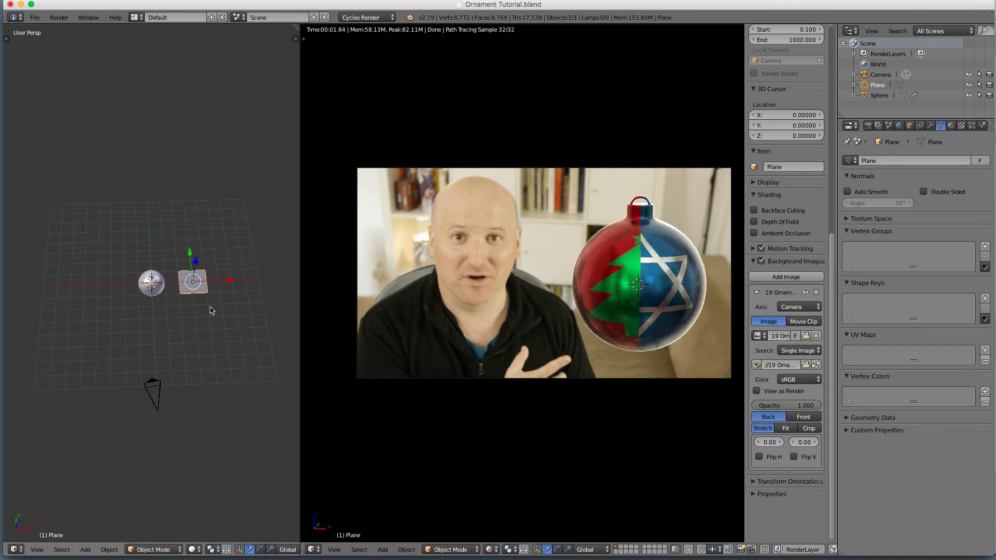
{"action": "key", "text": "r"}
{"action": "key", "text": "y"}
{"action": "key", "text": "9"}
{"action": "key", "text": "0"}
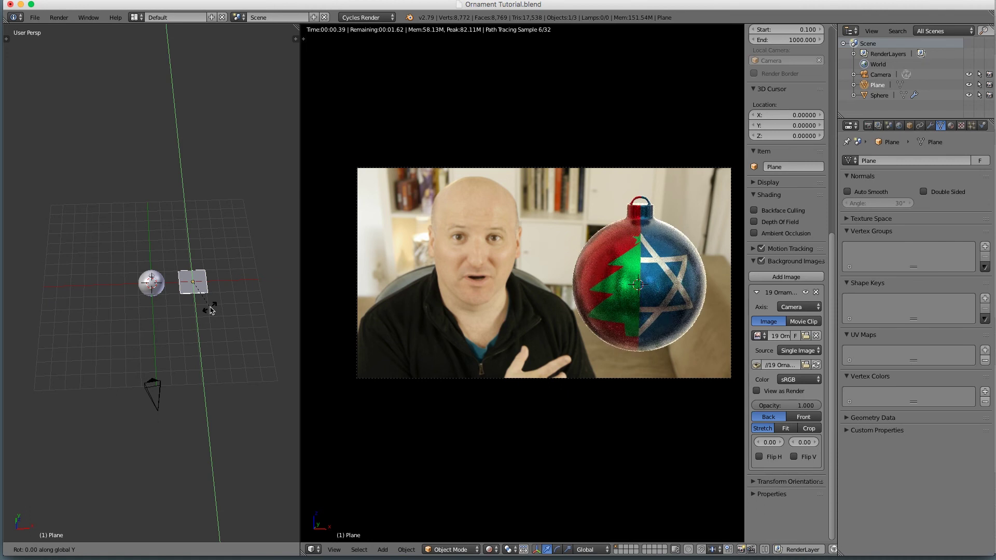
{"action": "key", "text": "Return"}
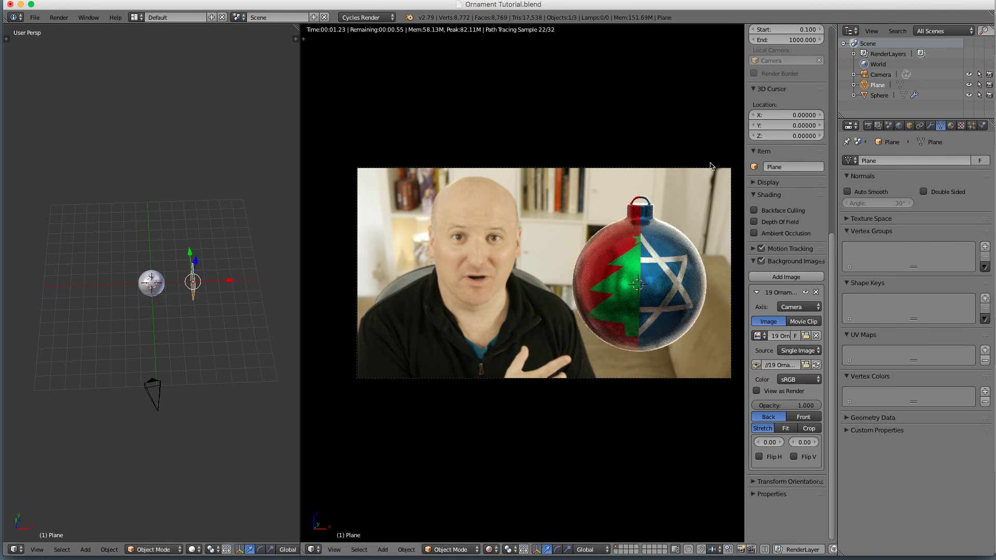
Give the plane a new Diffuse BSDF material and set its color to black
{"action": "left_click", "coordinate": [950, 125]}
{"action": "left_click", "coordinate": [900, 194]}
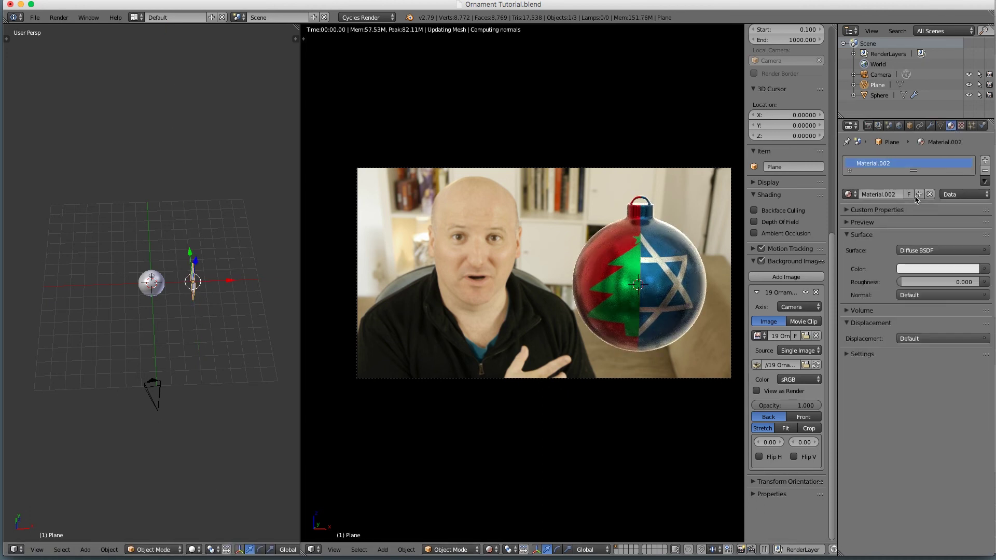
{"action": "left_click", "coordinate": [924, 268]}
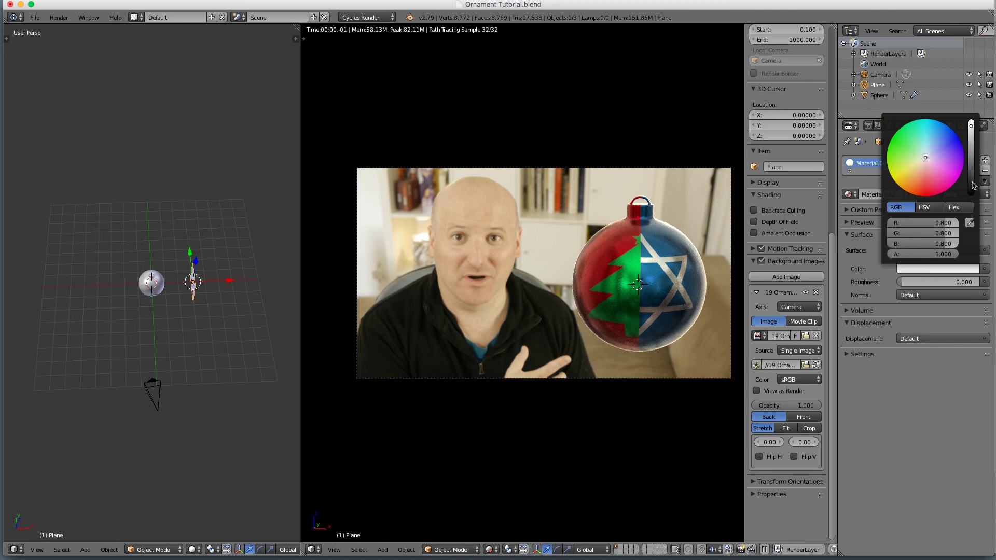
{"action": "left_click_drag", "start_coordinate": [972, 182], "coordinate": [970, 195]}
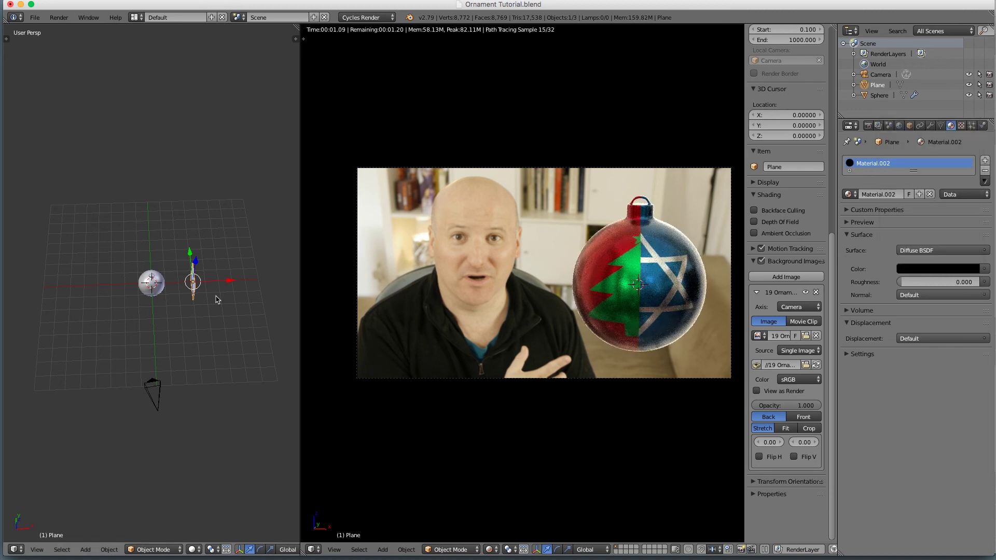
Scale the plane along the Z axis to make it several times taller than the ornament
{"action": "key", "text": "s"}
{"action": "key", "text": "z"}
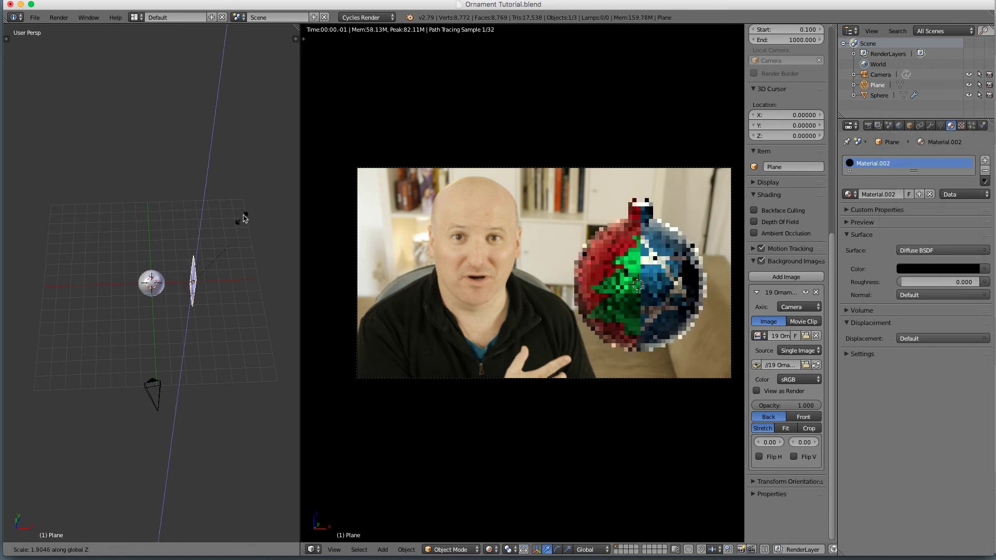
{"action": "left_click", "coordinate": [269, 153]}
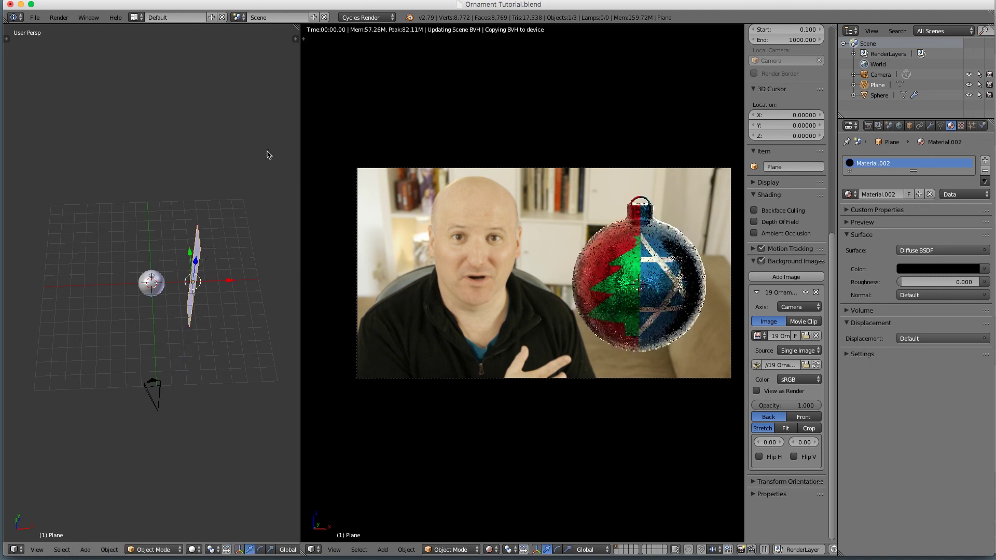
{"action": "left_click_drag", "start_coordinate": [190, 254], "coordinate": [190, 238]}
{"action": "key", "text": "super+z"}
Set the pivot point to 3D Cursor and swing the plane around the Z axis to a spot diagonally behind the ornament
{"action": "left_click", "coordinate": [193, 550]}
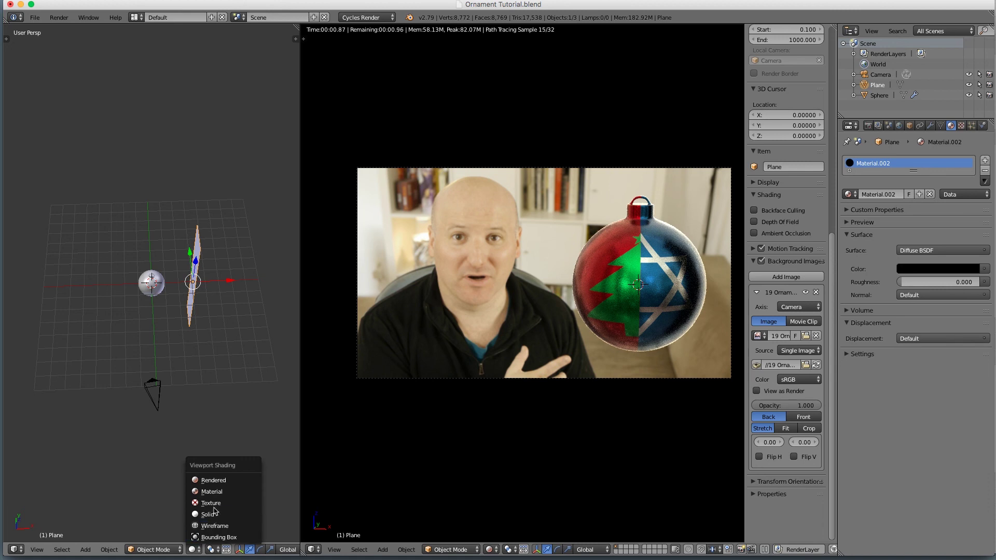
{"action": "left_click", "coordinate": [214, 552]}
{"action": "left_click", "coordinate": [214, 552]}
{"action": "left_click", "coordinate": [214, 552]}
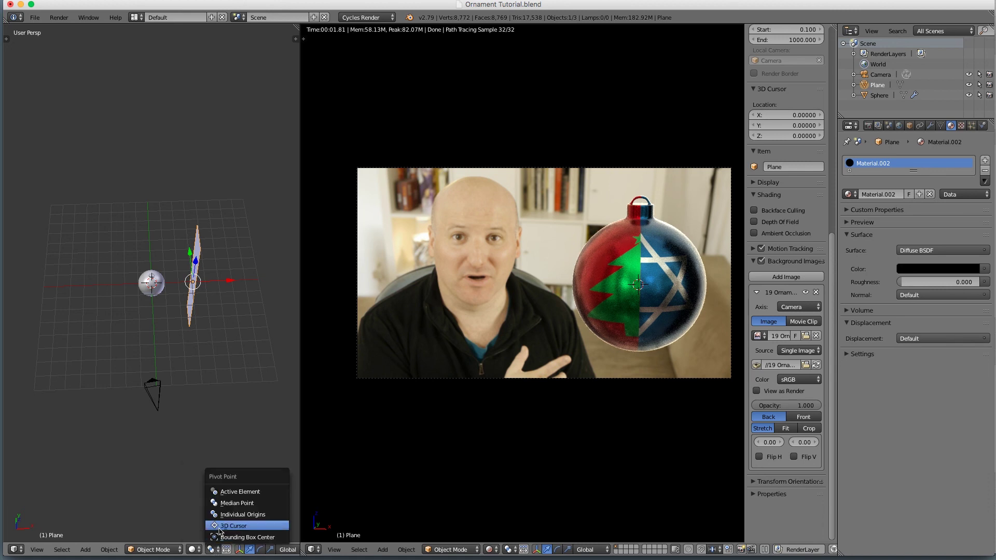
{"action": "left_click", "coordinate": [221, 529]}
{"action": "key", "text": "r"}
{"action": "key", "text": "z"}
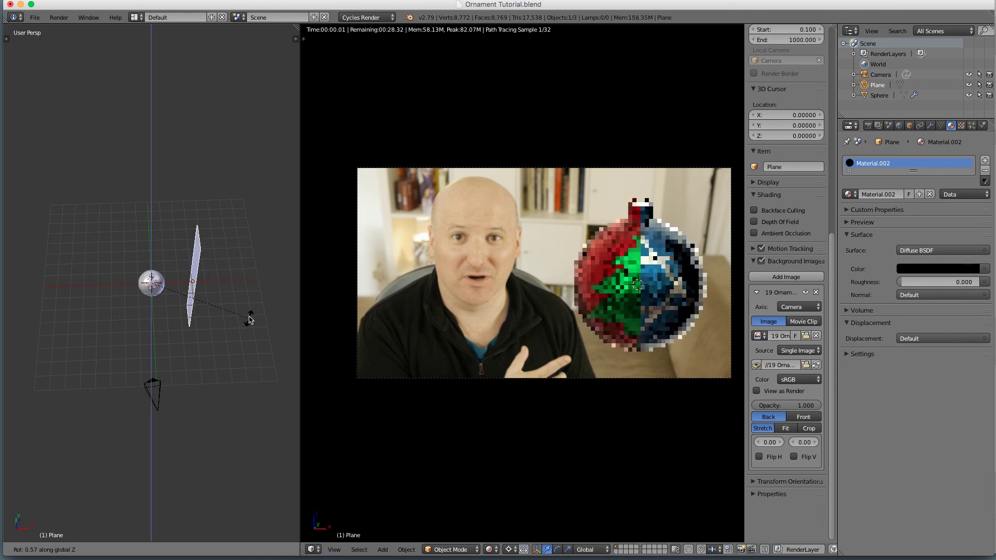
{"action": "left_click", "coordinate": [242, 232]}
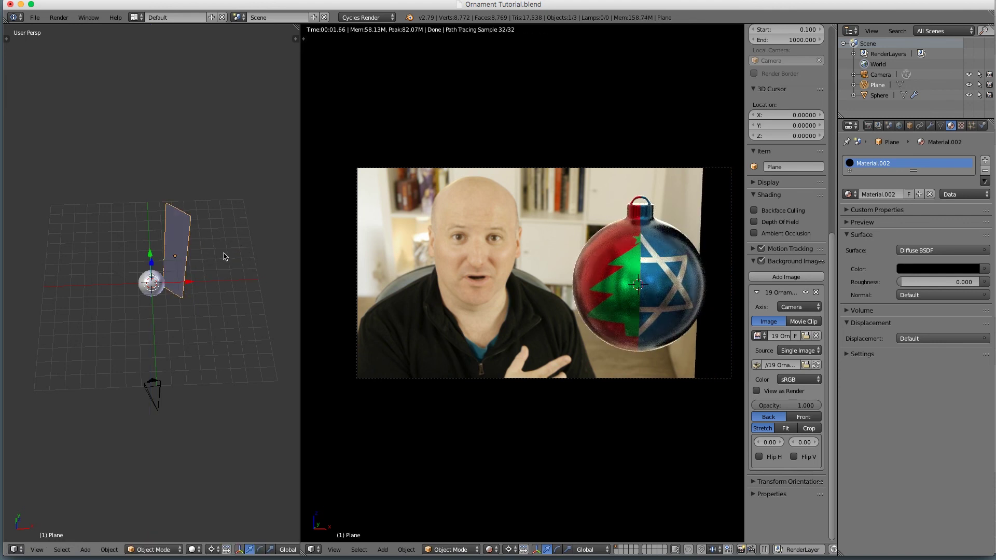
From the top view, move the plane about 0.93 along X and 0.89 along Y, and scale it taller along Z
{"action": "key", "text": "KP_7"}
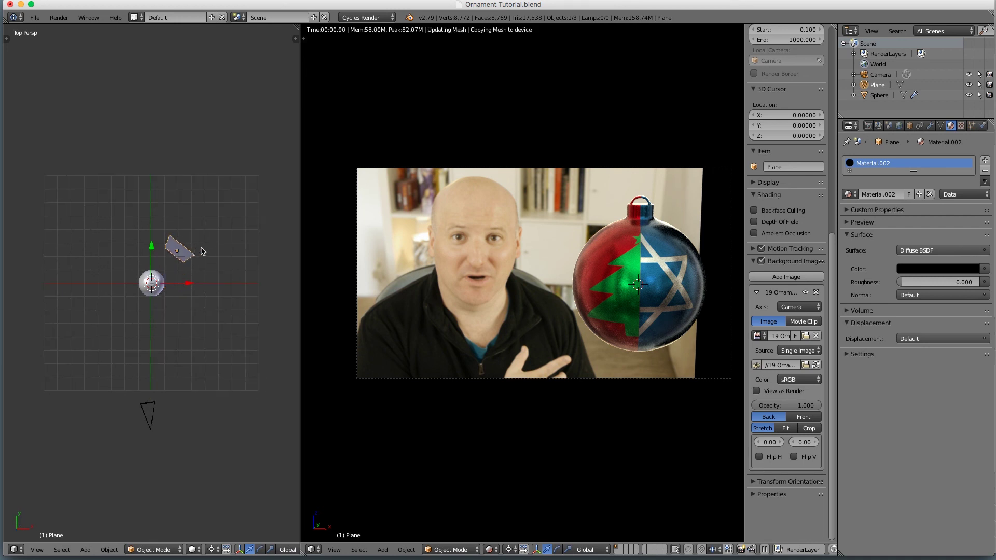
{"action": "key", "text": "g"}
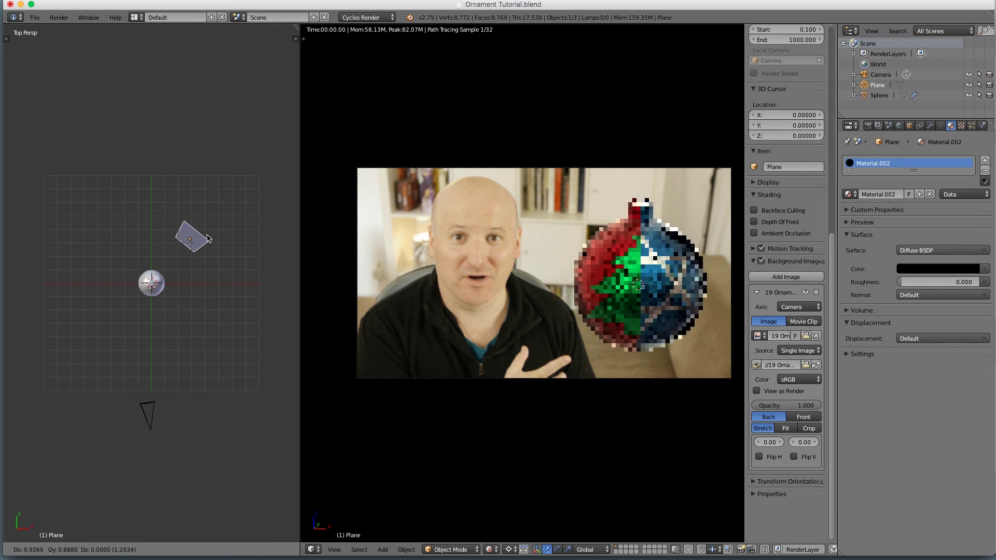
{"action": "left_click", "coordinate": [208, 238]}
{"action": "key", "text": "s"}
{"action": "key", "text": "z"}
{"action": "left_click", "coordinate": [232, 210]}
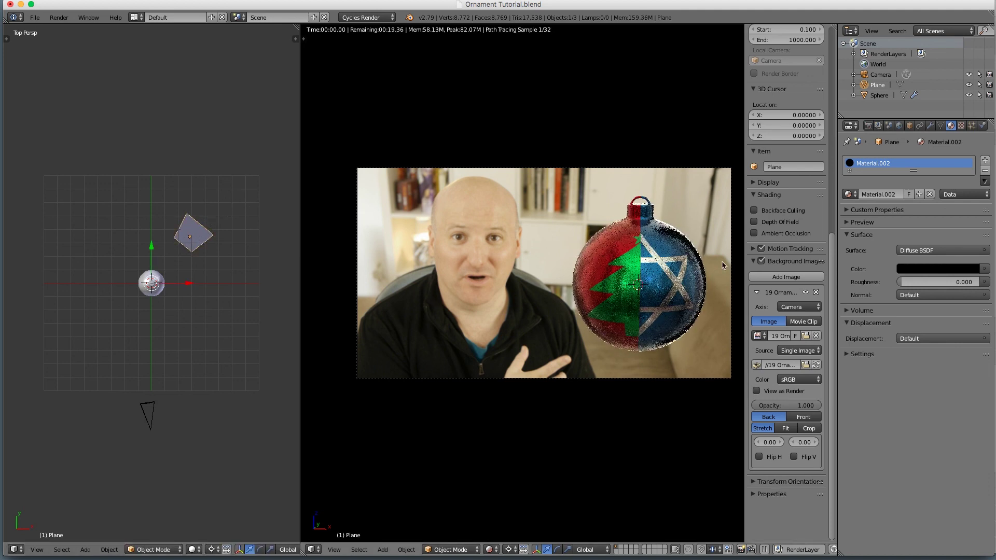
Change the plane's diffuse color to a dark gray and rotate the plane about 5.4 degrees around the Z axis
{"action": "left_click", "coordinate": [962, 269]}
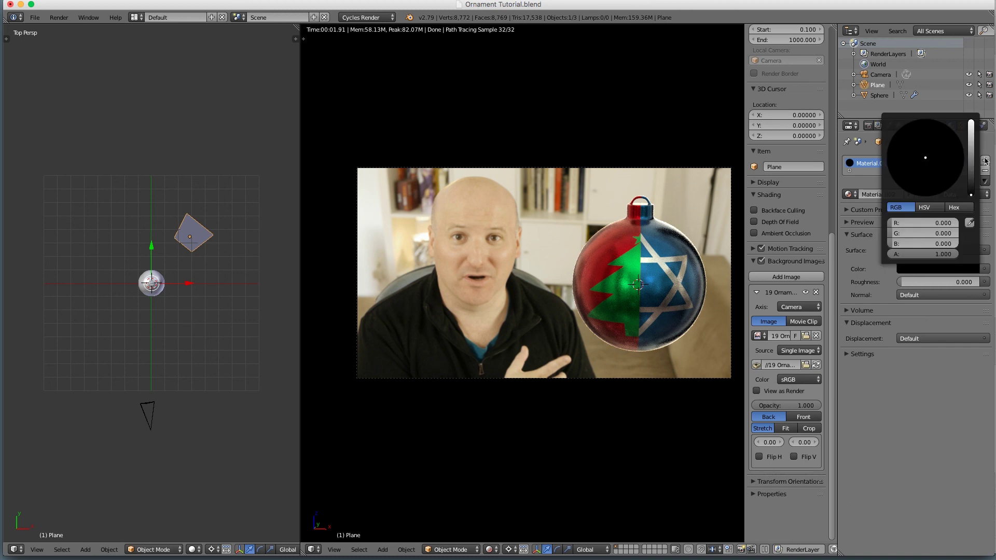
{"action": "left_click", "coordinate": [968, 150]}
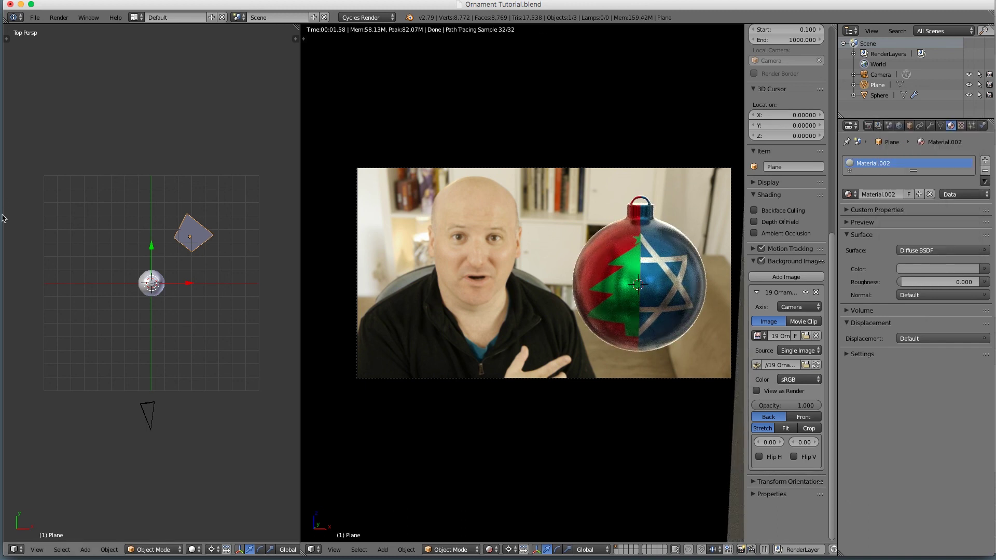
{"action": "key", "text": "r"}
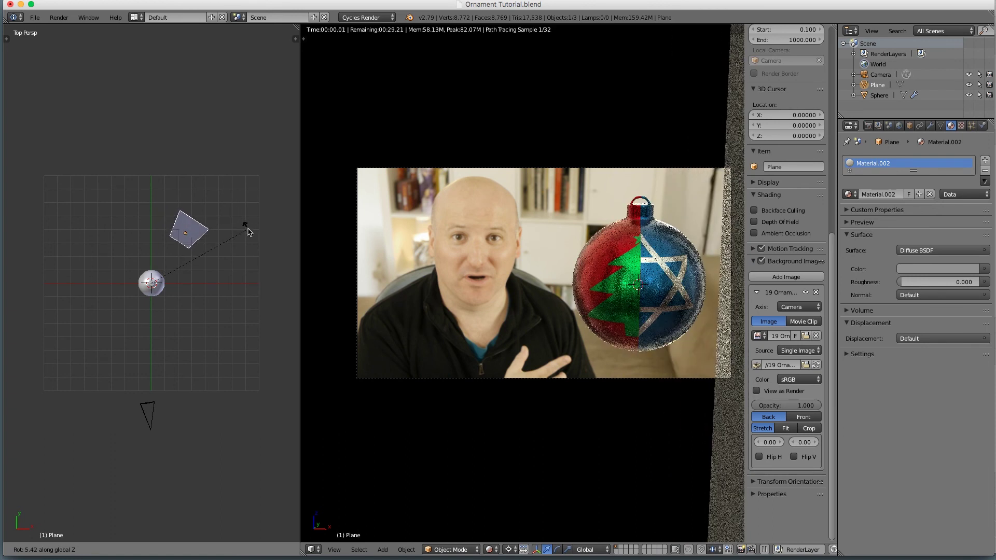
{"action": "left_click", "coordinate": [248, 232]}
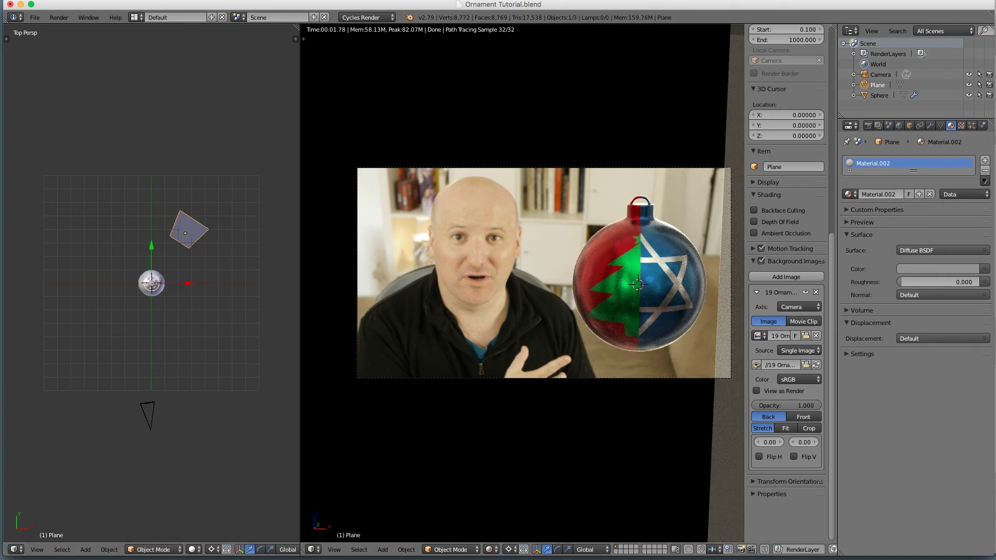
{"action": "left_click", "coordinate": [937, 269]}
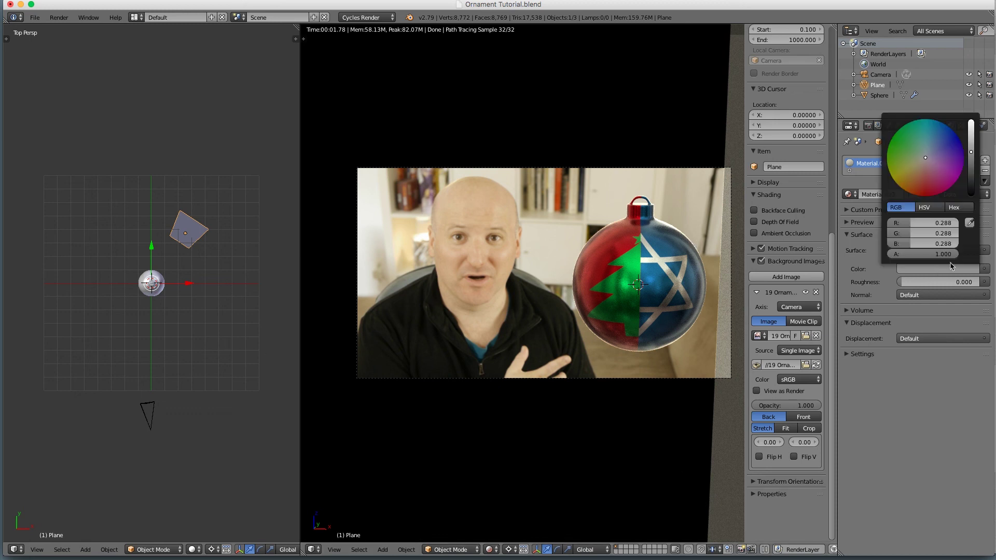
{"action": "left_click_drag", "start_coordinate": [972, 150], "coordinate": [971, 155]}
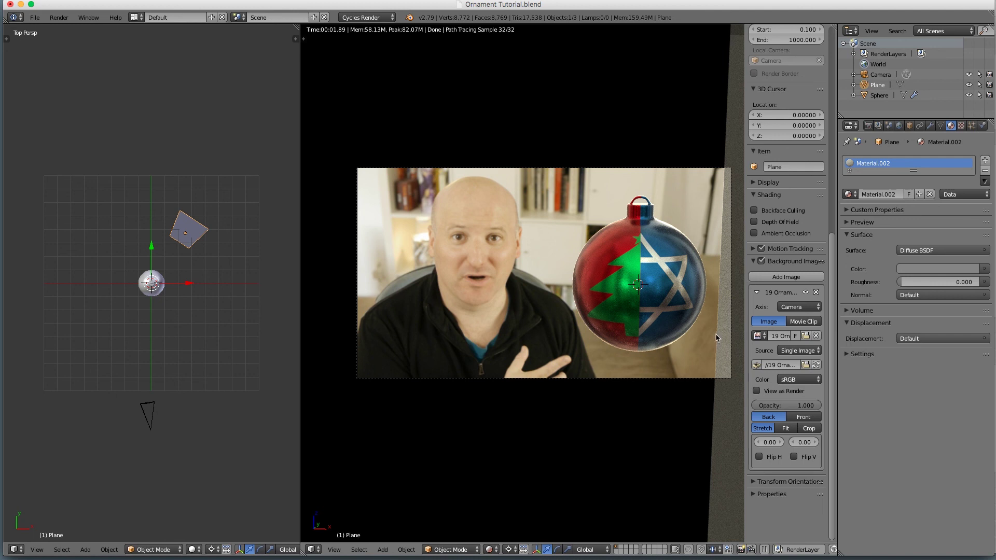
Turn off the plane's Camera ray visibility in its Cycles settings
{"action": "left_click", "coordinate": [910, 127]}
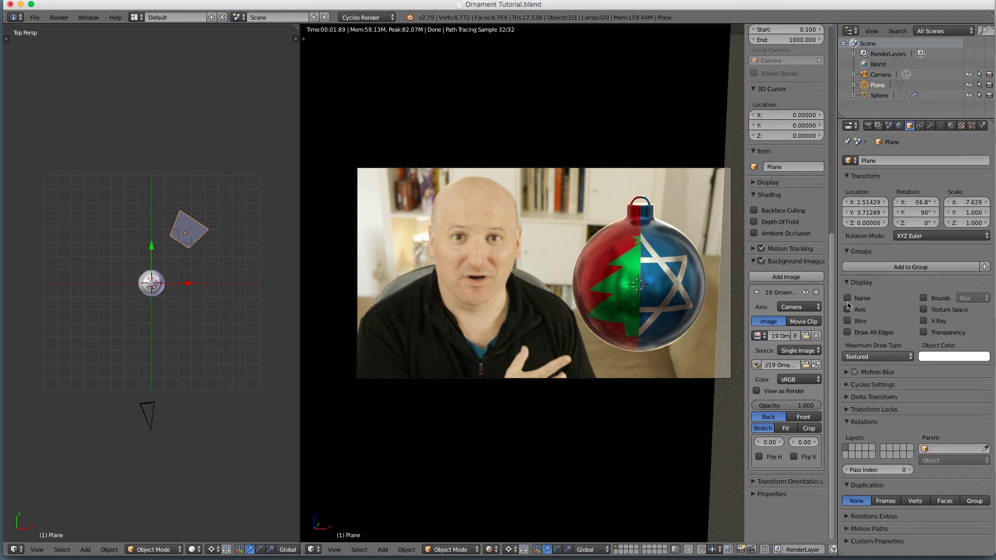
{"action": "left_click", "coordinate": [873, 385]}
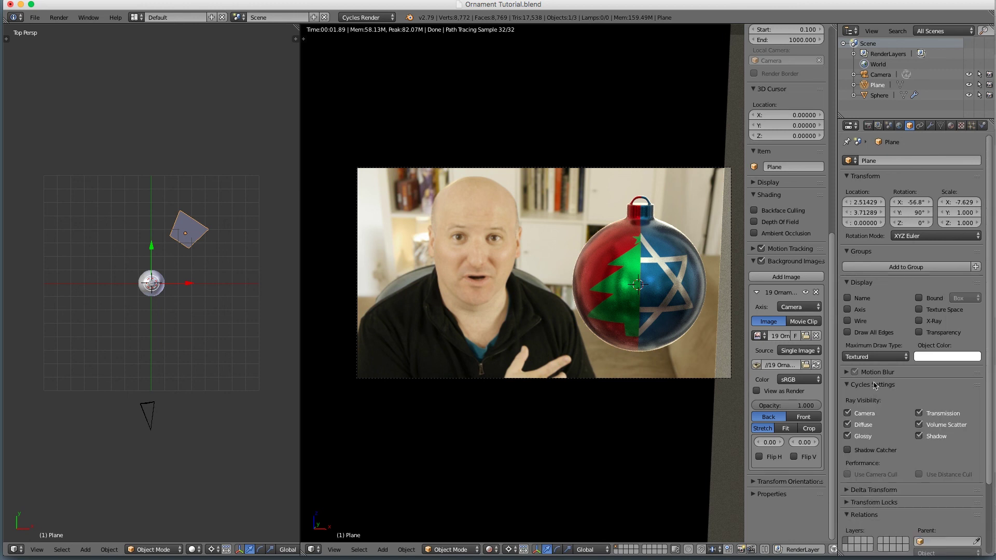
{"action": "left_click", "coordinate": [868, 415]}
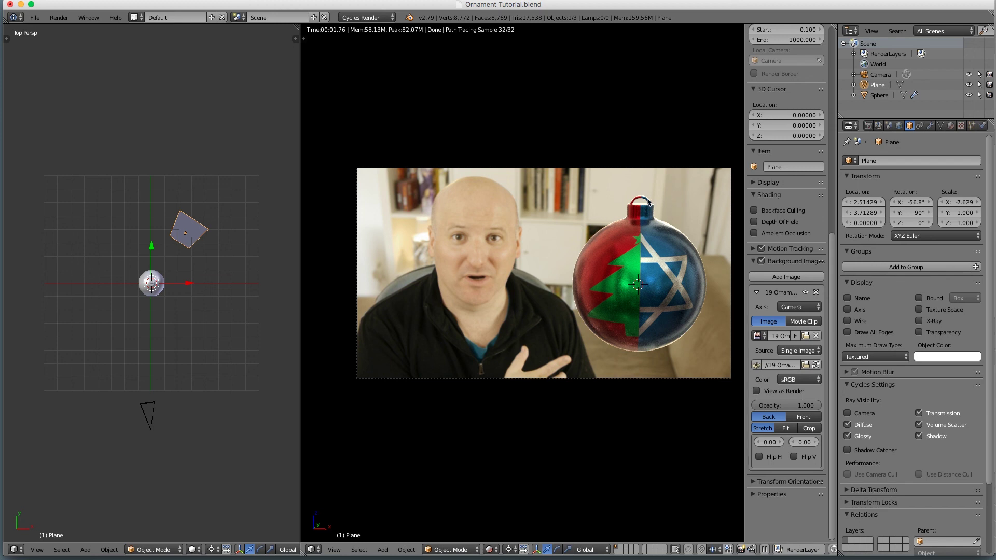
{"action": "scroll", "coordinate": [584, 261], "scroll_direction": "up", "scroll_amount": 1}
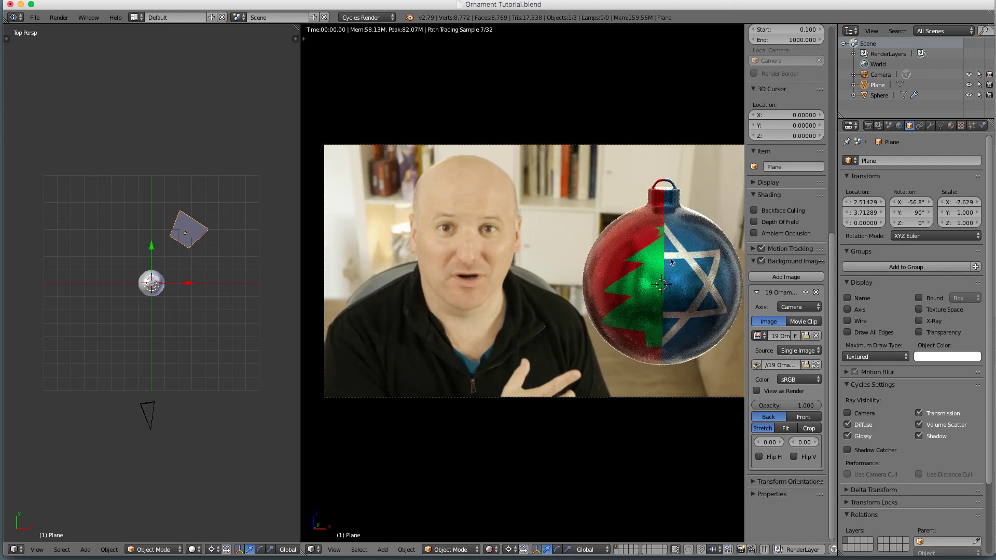
{"action": "scroll", "coordinate": [524, 247], "scroll_direction": "down", "scroll_amount": 1}
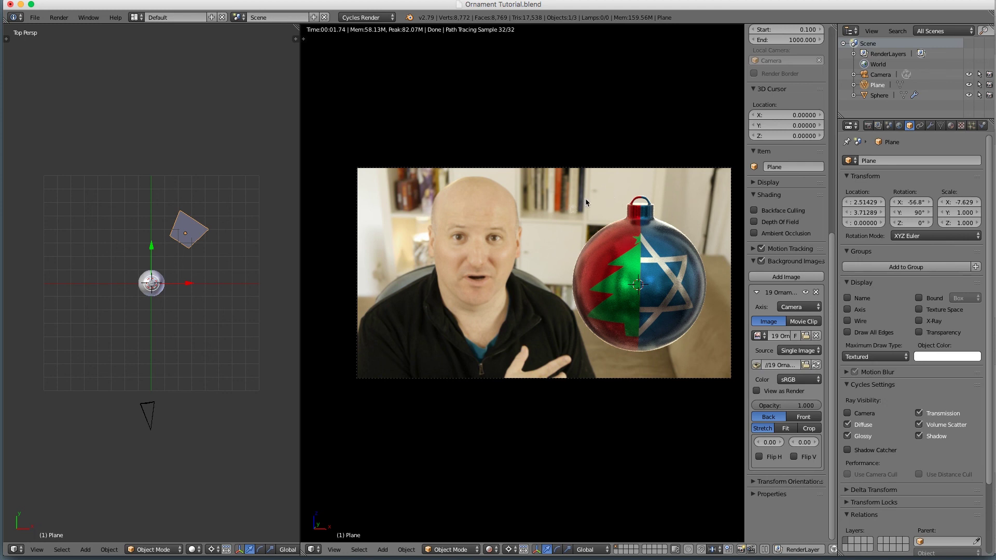
Draw a render border closely around the ornament in the camera view and preview the bordered area in rendered shading
{"action": "key", "text": "ctrl+b"}
{"action": "left_click_drag", "start_coordinate": [563, 188], "coordinate": [670, 328]}
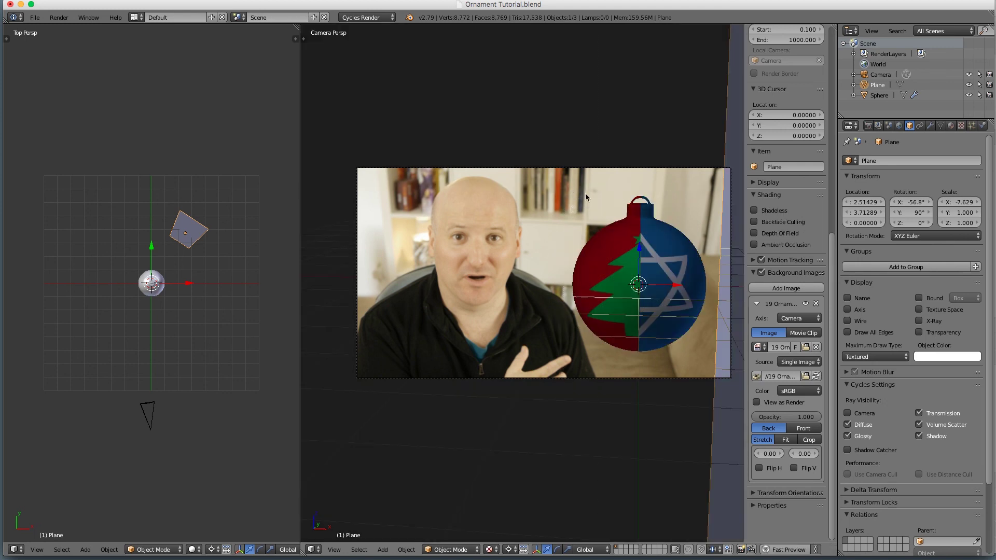
{"action": "key", "text": "ctrl+b"}
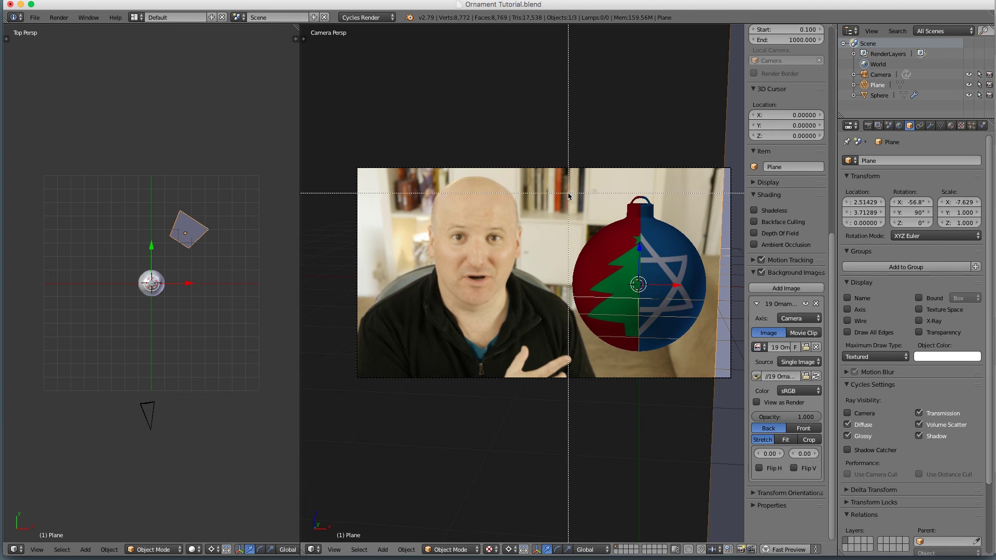
{"action": "left_click_drag", "start_coordinate": [568, 193], "coordinate": [711, 361]}
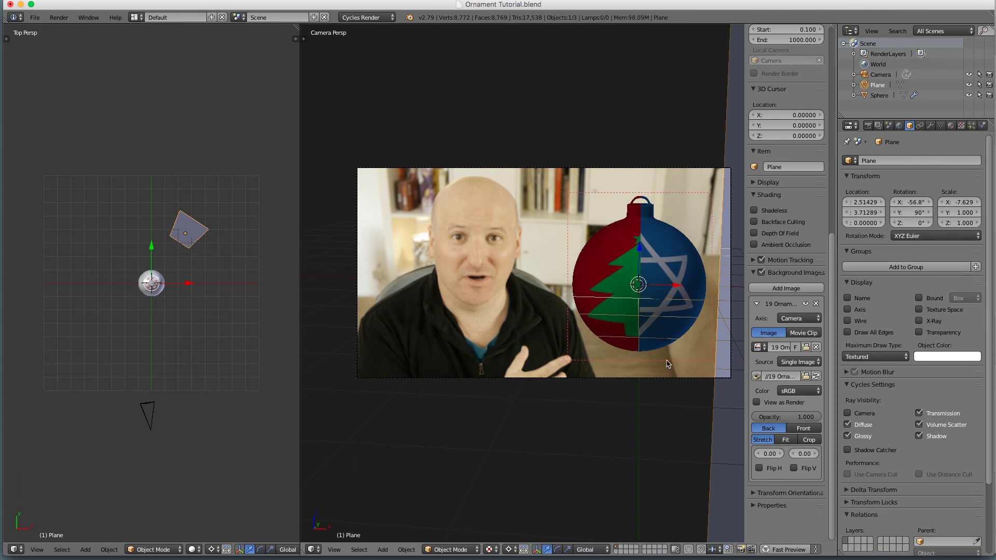
{"action": "key", "text": "shift+z"}
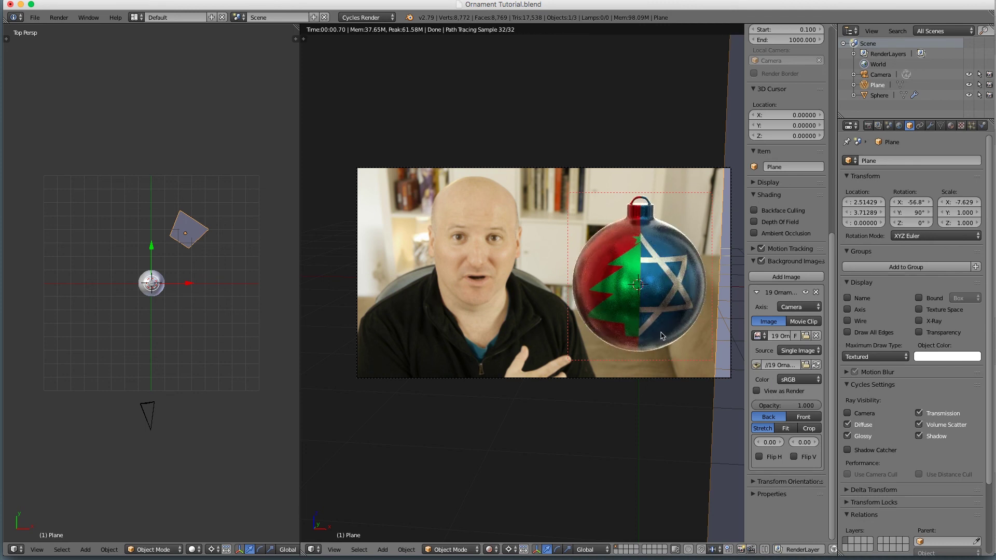
{"action": "key", "text": "shift+z"}
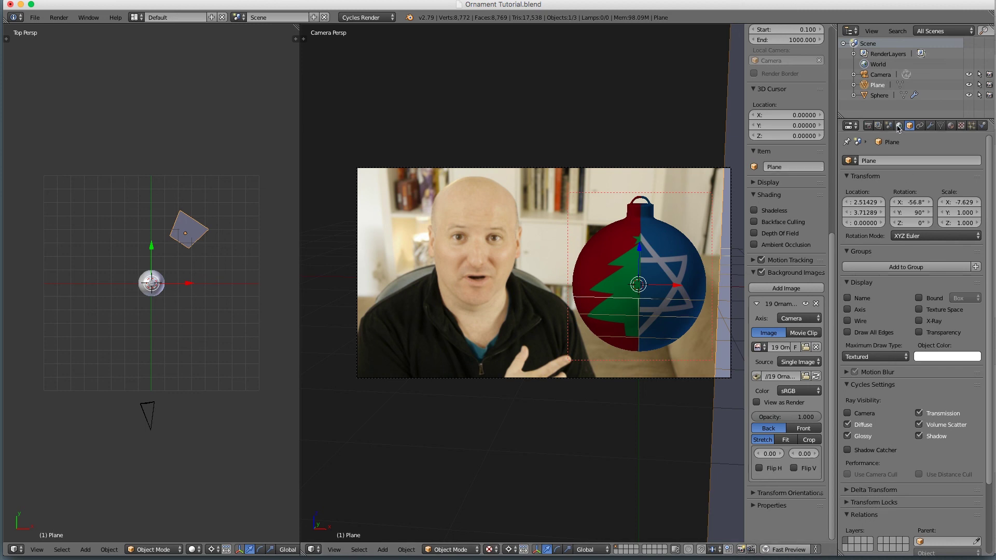
Set the render samples to 600 and the render resolution percentage to 100%
{"action": "left_click", "coordinate": [868, 126]}
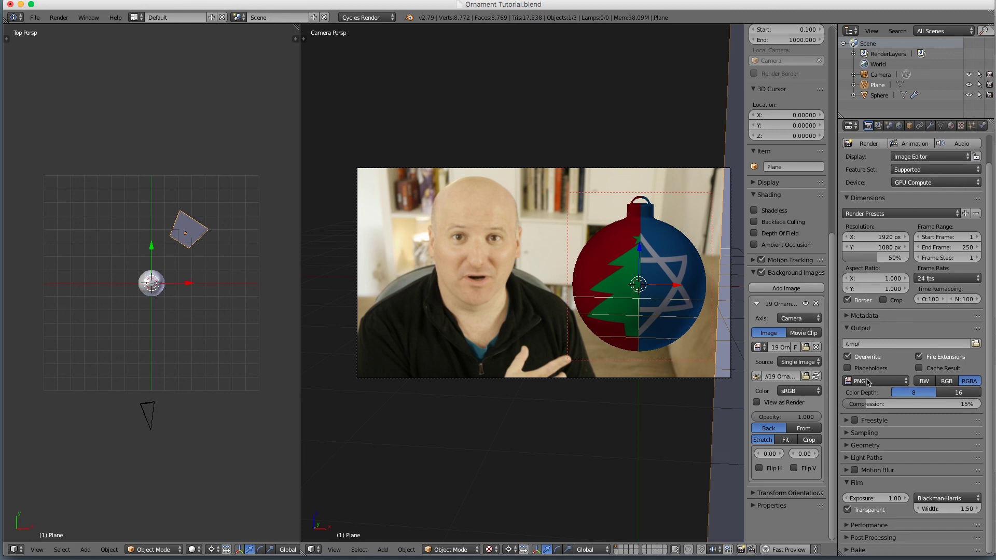
{"action": "left_click", "coordinate": [871, 432]}
{"action": "left_click", "coordinate": [946, 484]}
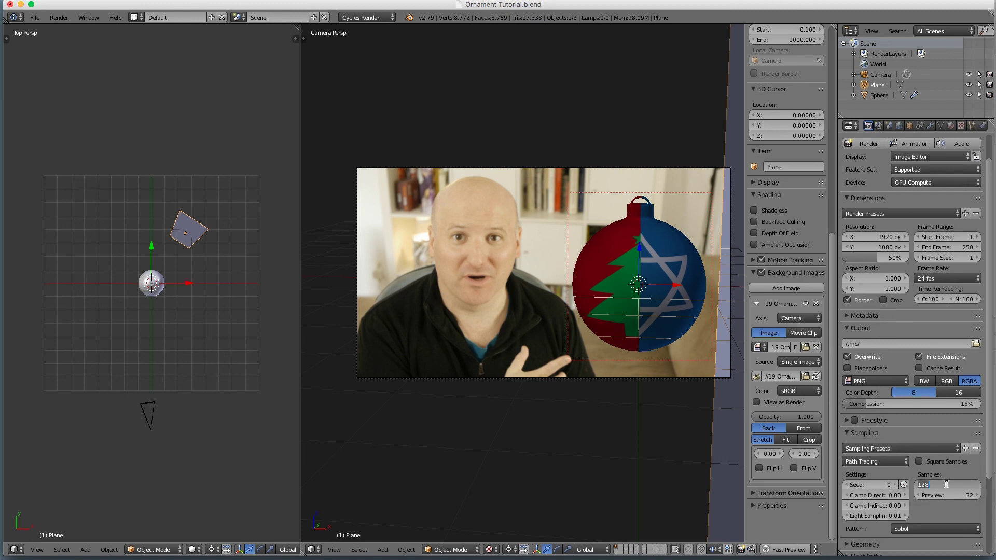
{"action": "key", "text": "Return"}
{"action": "left_click", "coordinate": [945, 486]}
{"action": "left_click", "coordinate": [959, 473]}
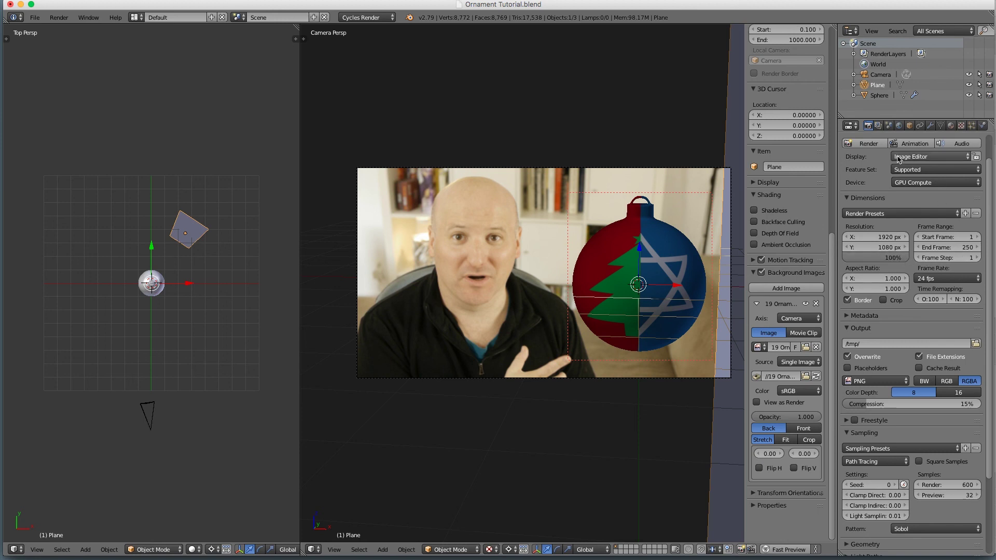
Enable denoising for the render layer and start rendering the bordered ornament image
{"action": "left_click", "coordinate": [878, 126]}
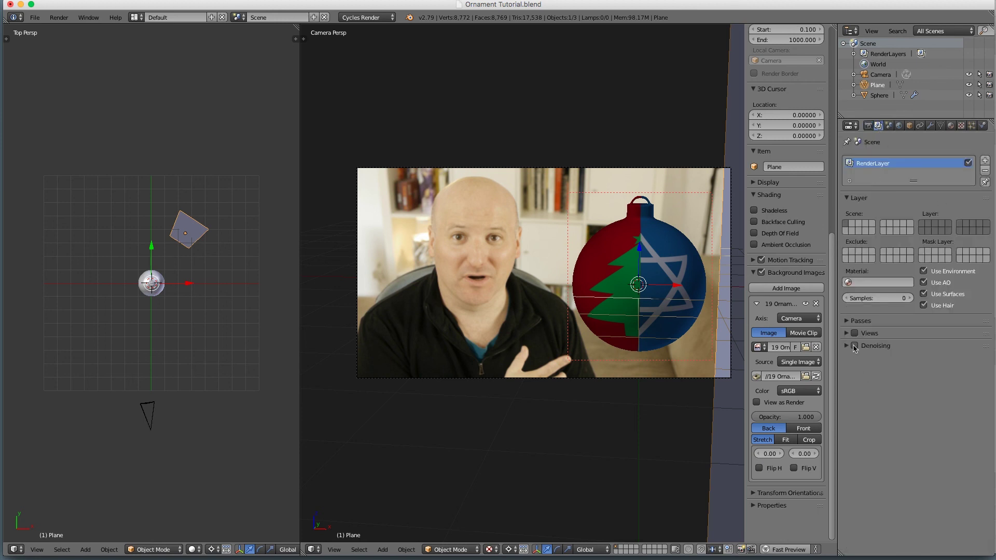
{"action": "left_click", "coordinate": [869, 145]}
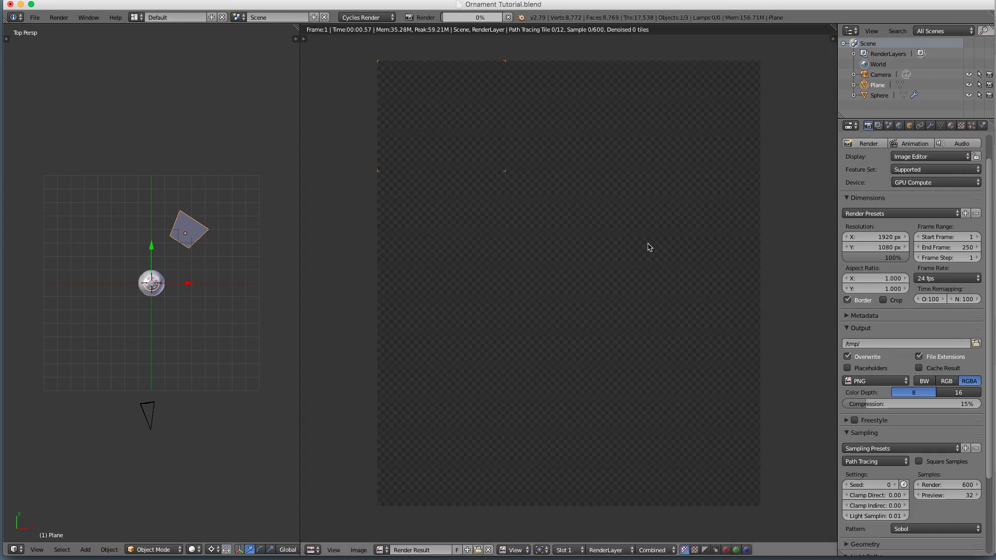
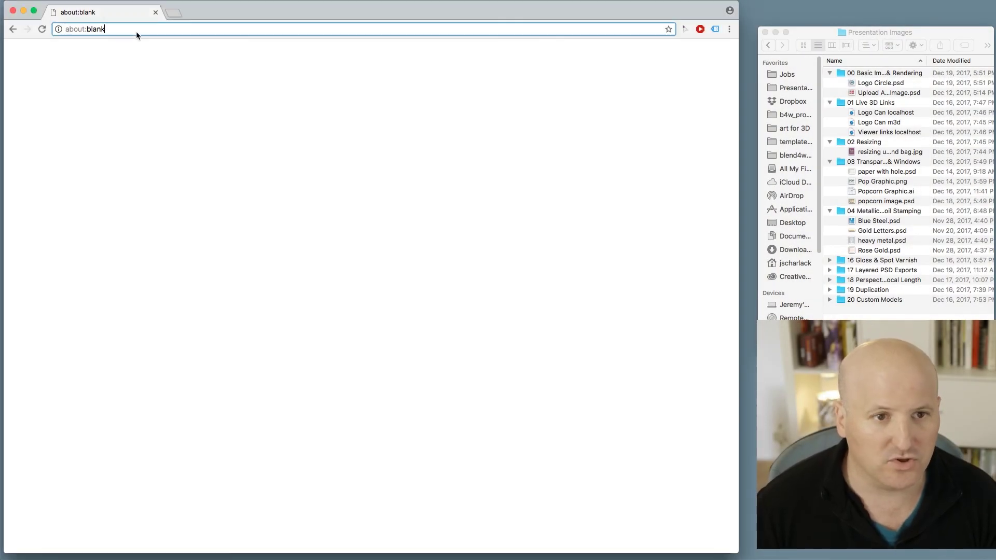
Switch to the Chrome browser, go to mockup3d.com/demo/ and open the can mockup
{"action": "left_click", "coordinate": [136, 31]}
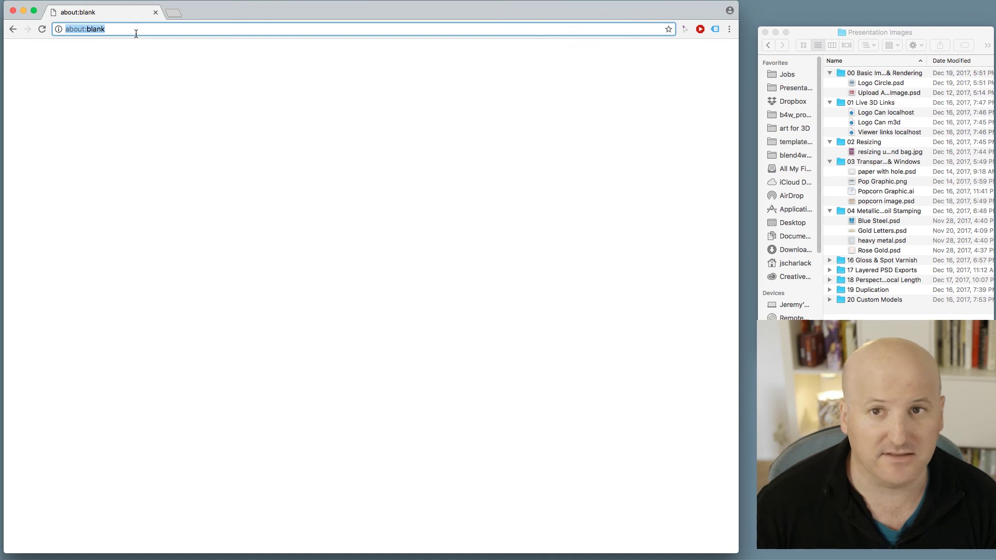
{"action": "type", "text": "mockup3d.com"}
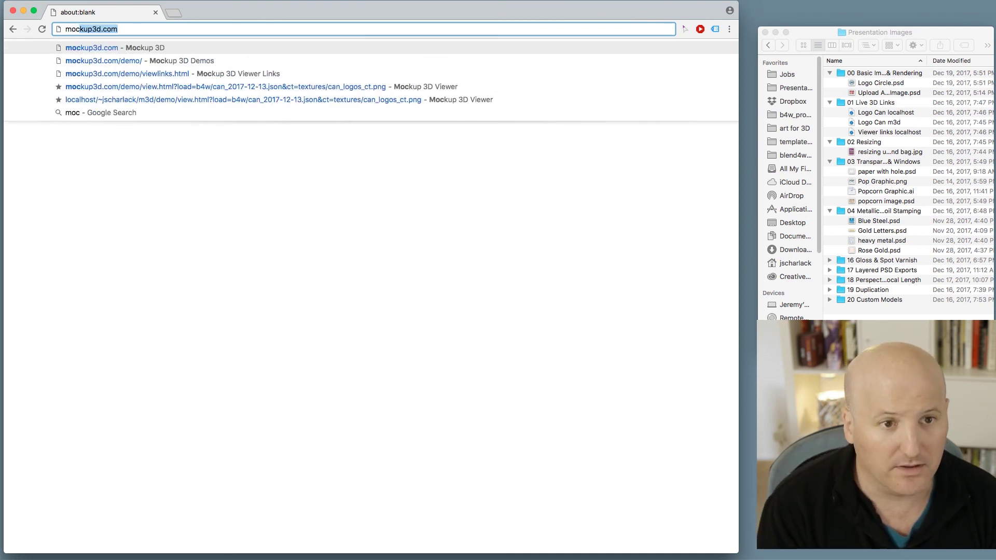
{"action": "key", "text": "Down"}
{"action": "key", "text": "Return"}
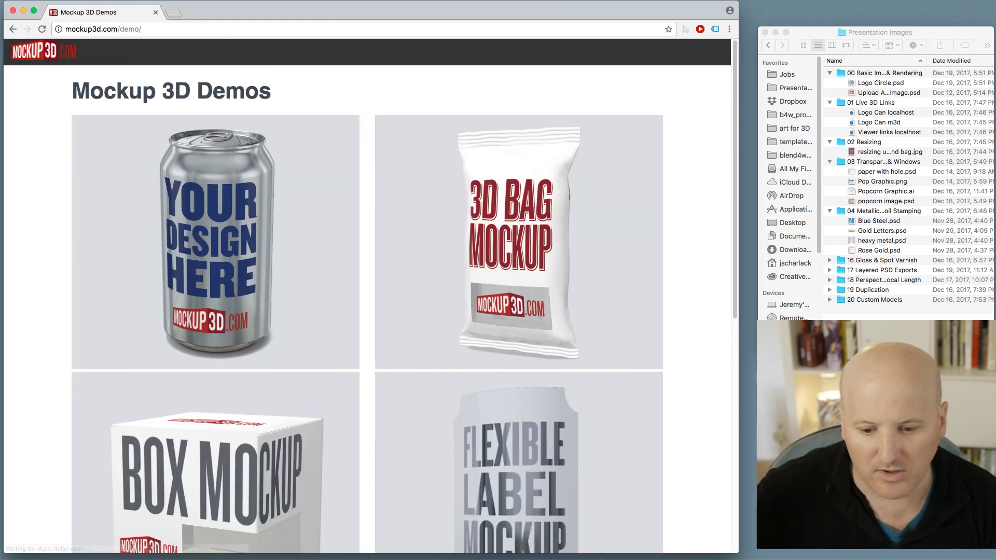
{"action": "left_click", "coordinate": [281, 325]}
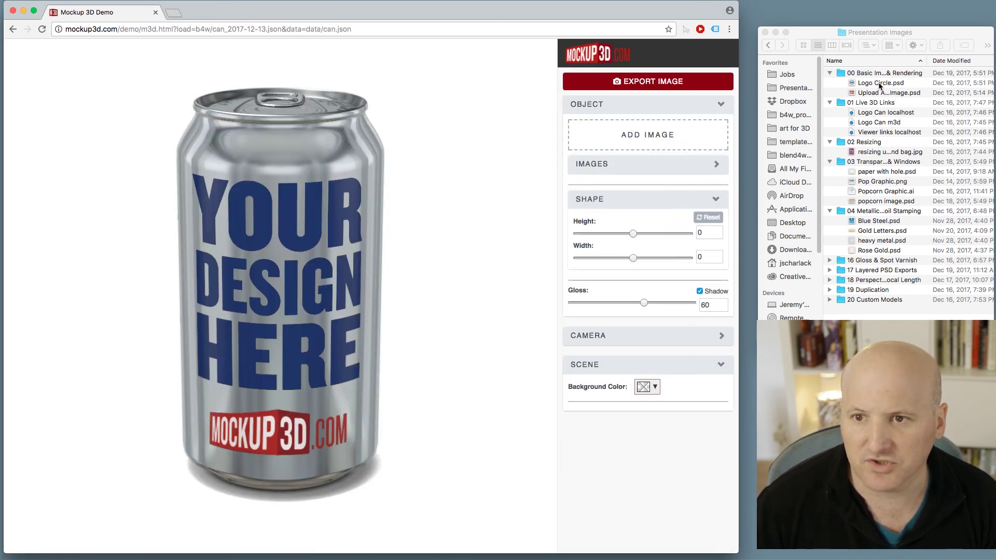
Add Logo Circle.psd to the can and hide the "your design here.psd" layer
{"action": "left_click_drag", "start_coordinate": [674, 126], "coordinate": [632, 133]}
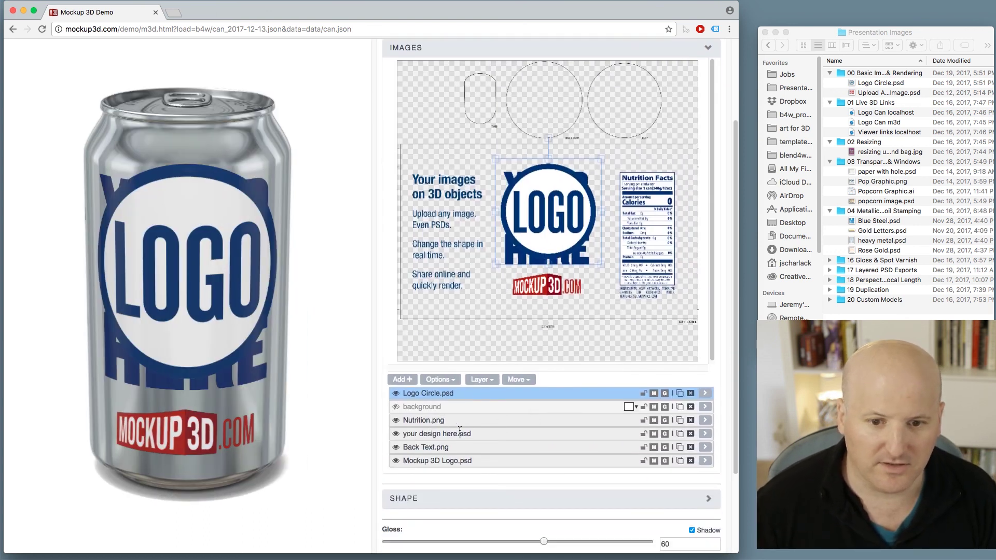
{"action": "left_click", "coordinate": [472, 434]}
{"action": "key", "text": "h"}
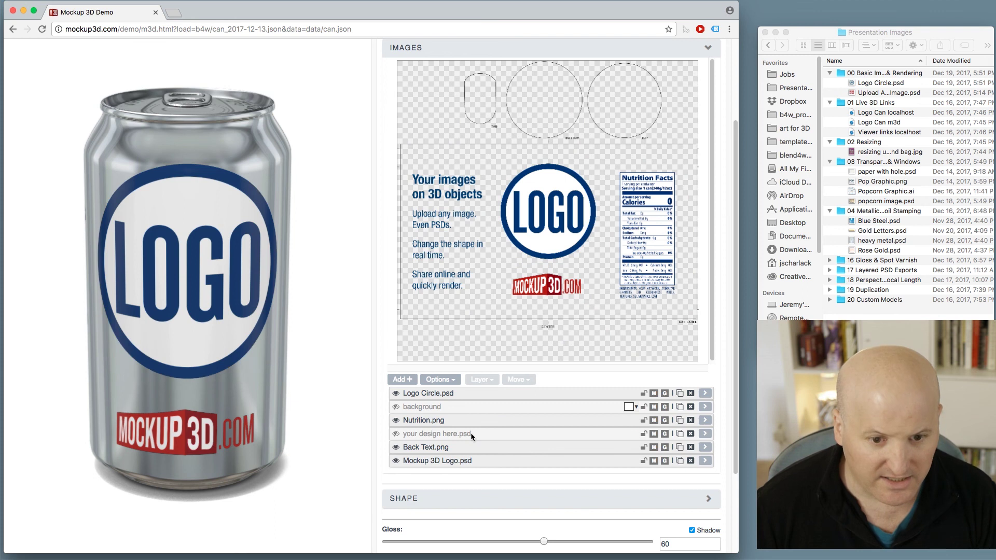
Try a red color layer over the can artwork and delete it
{"action": "key", "text": "c"}
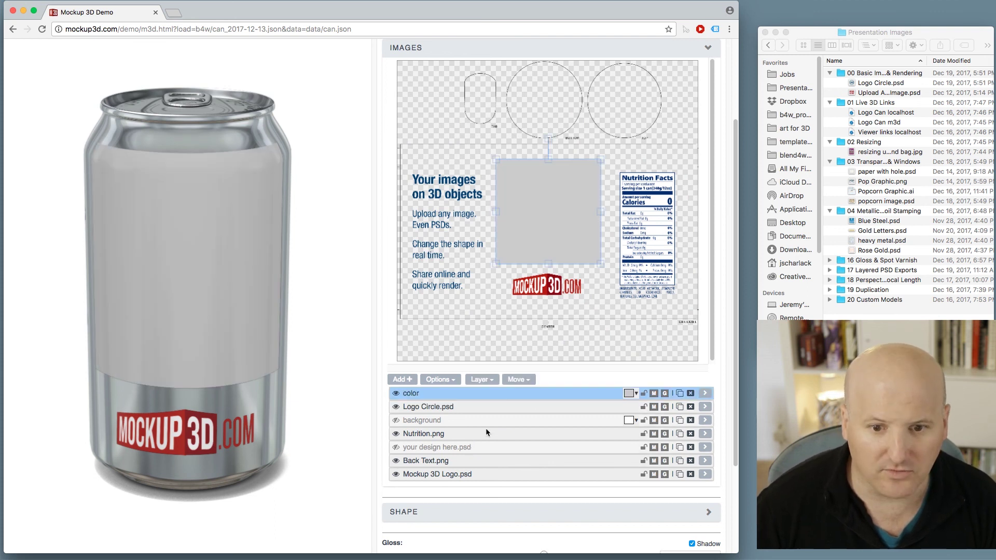
{"action": "left_click", "coordinate": [628, 393]}
{"action": "left_click", "coordinate": [659, 425]}
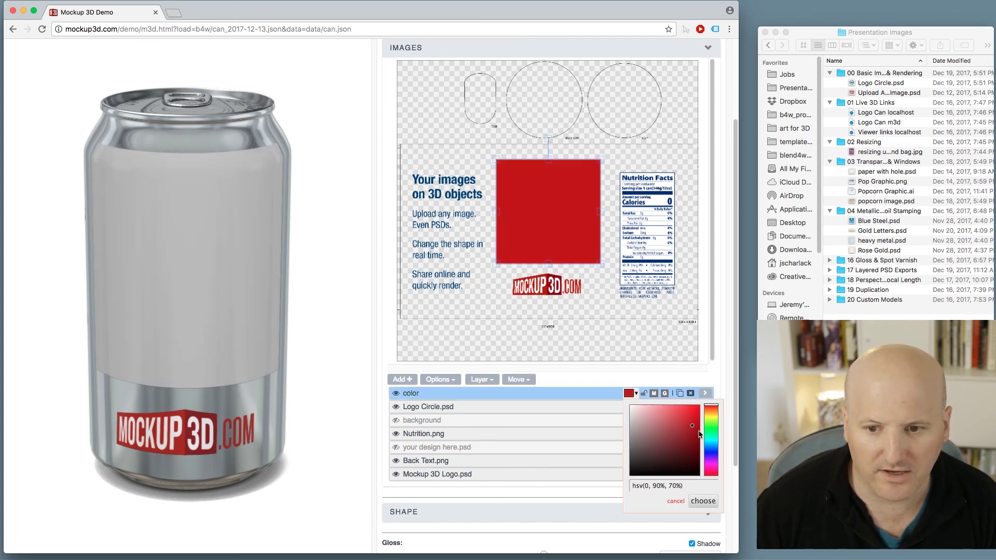
{"action": "key", "text": "Delete"}
Nudge the Logo Circle.psd artwork slightly lower on the can and set its layer gloss to 13
{"action": "left_click_drag", "start_coordinate": [291, 281], "coordinate": [263, 257]}
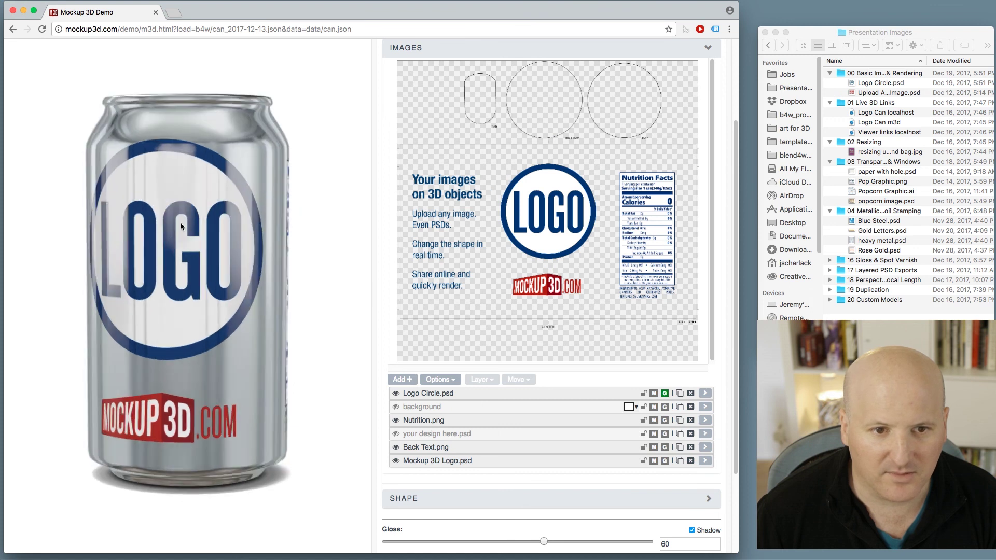
{"action": "left_click_drag", "start_coordinate": [529, 221], "coordinate": [530, 226]}
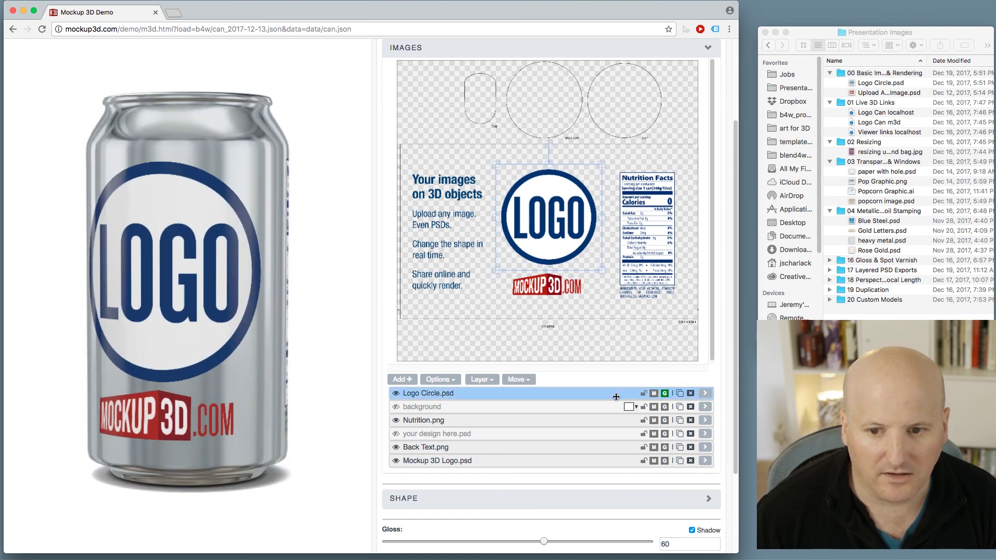
{"action": "left_click", "coordinate": [620, 398]}
{"action": "left_click", "coordinate": [484, 393]}
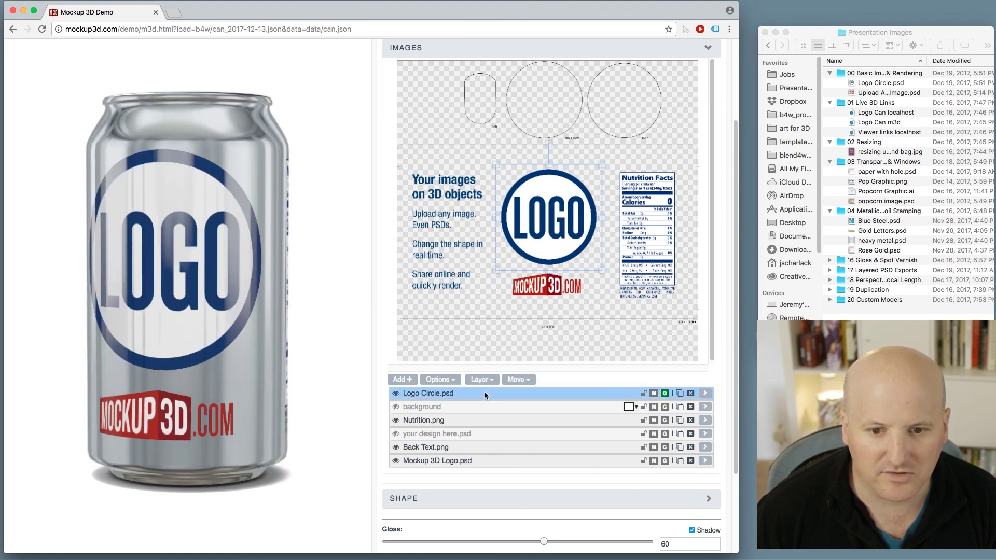
{"action": "left_click", "coordinate": [483, 393]}
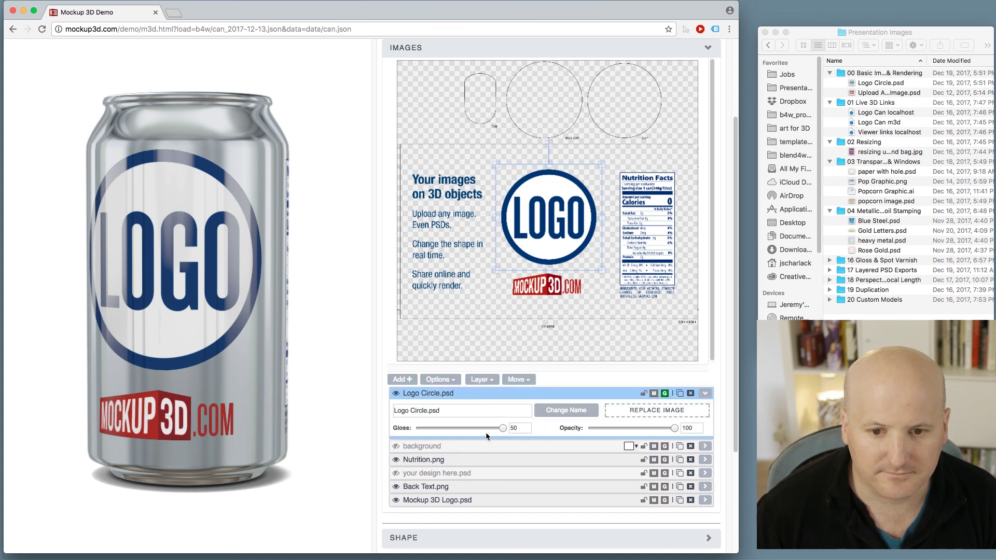
{"action": "left_click_drag", "start_coordinate": [471, 428], "coordinate": [472, 428]}
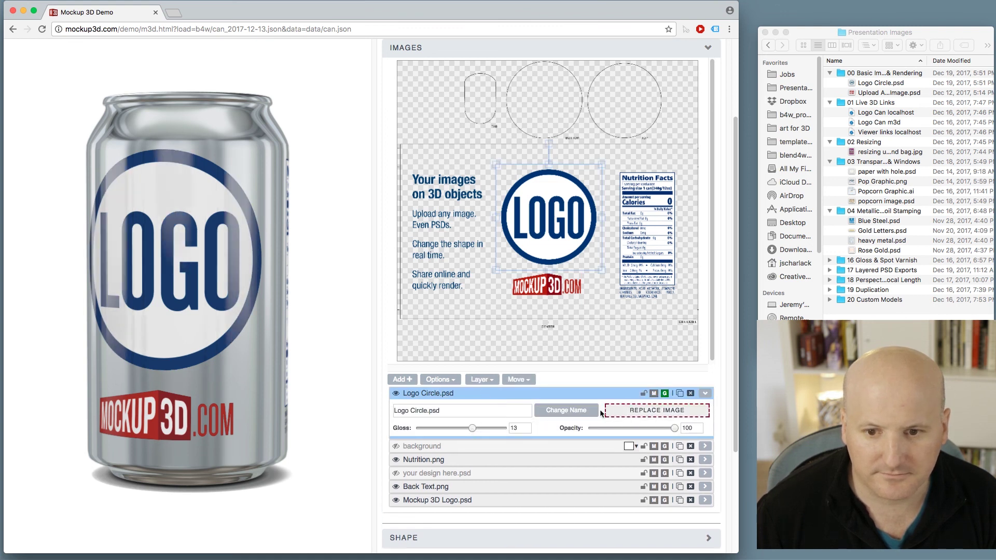
Turn the gloss effect off for the Logo Circle.psd layer and try its M option on and off
{"action": "left_click", "coordinate": [655, 394]}
{"action": "left_click", "coordinate": [664, 393]}
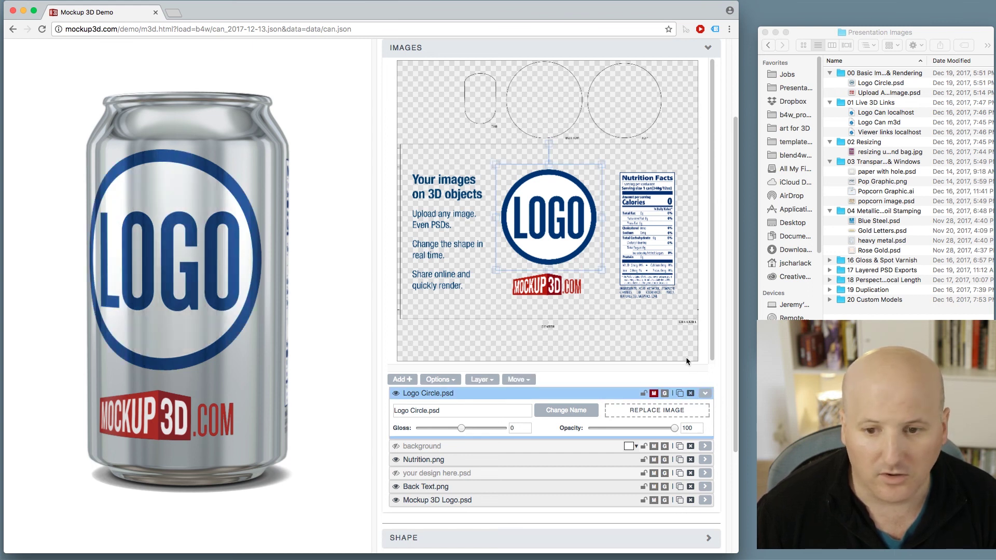
{"action": "left_click", "coordinate": [654, 394]}
{"action": "left_click_drag", "start_coordinate": [205, 283], "coordinate": [242, 322]}
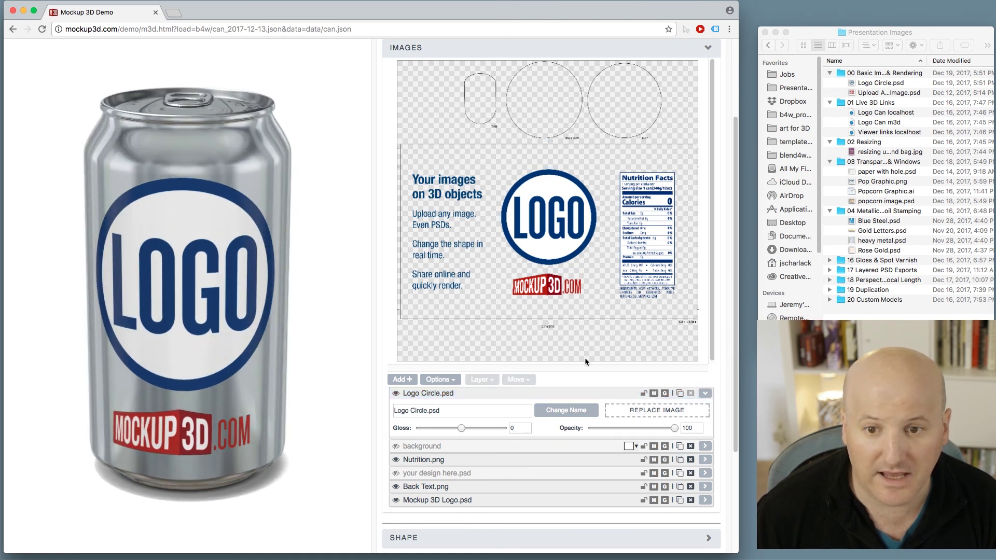
Delete the Logo Circle.psd layer and add Upload Any Image.psd to the front of the can
{"action": "left_click_drag", "start_coordinate": [251, 261], "coordinate": [266, 272]}
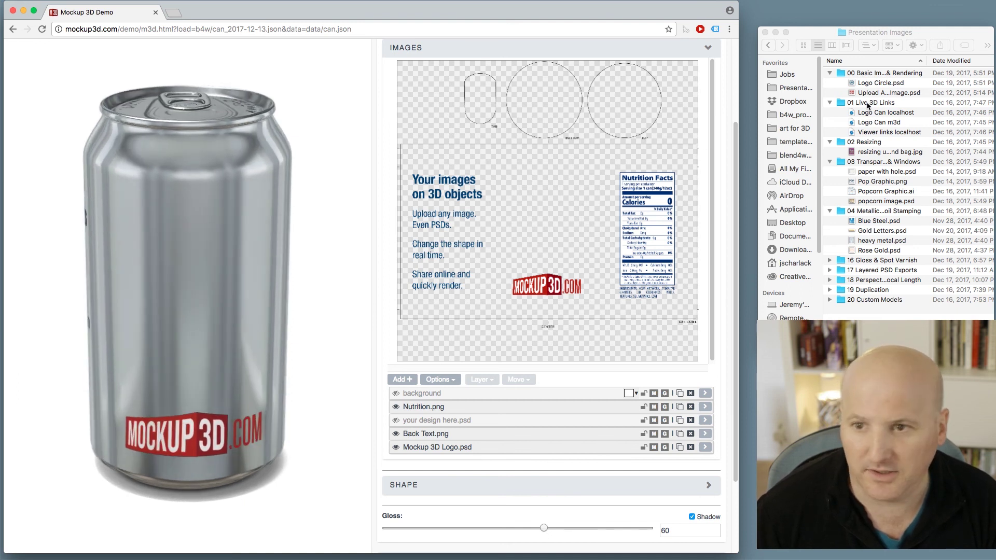
{"action": "left_click_drag", "start_coordinate": [876, 94], "coordinate": [525, 197]}
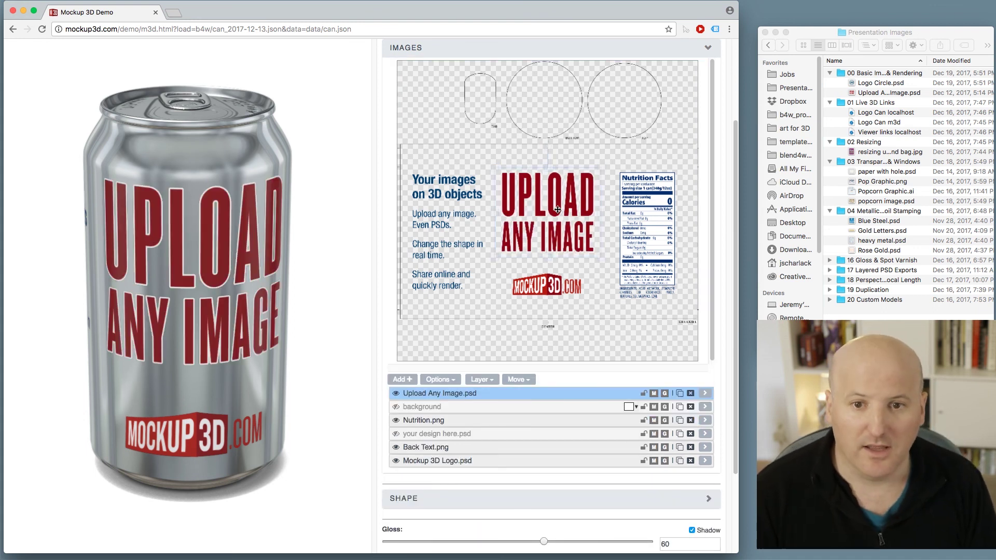